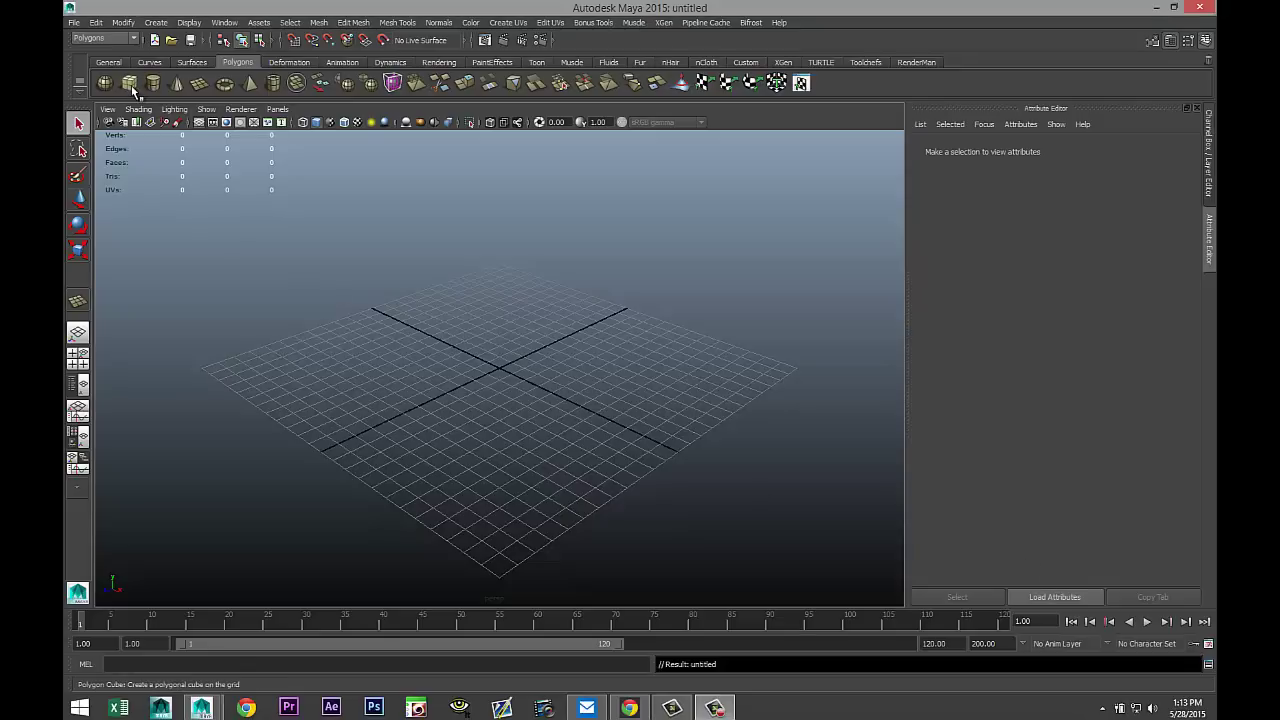
- Draw a rectangular polygon cube on the grid and set its X, Y and Z translation to 0
{"action": "left_click_drag", "start_coordinate": [452, 366], "coordinate": [596, 295]}
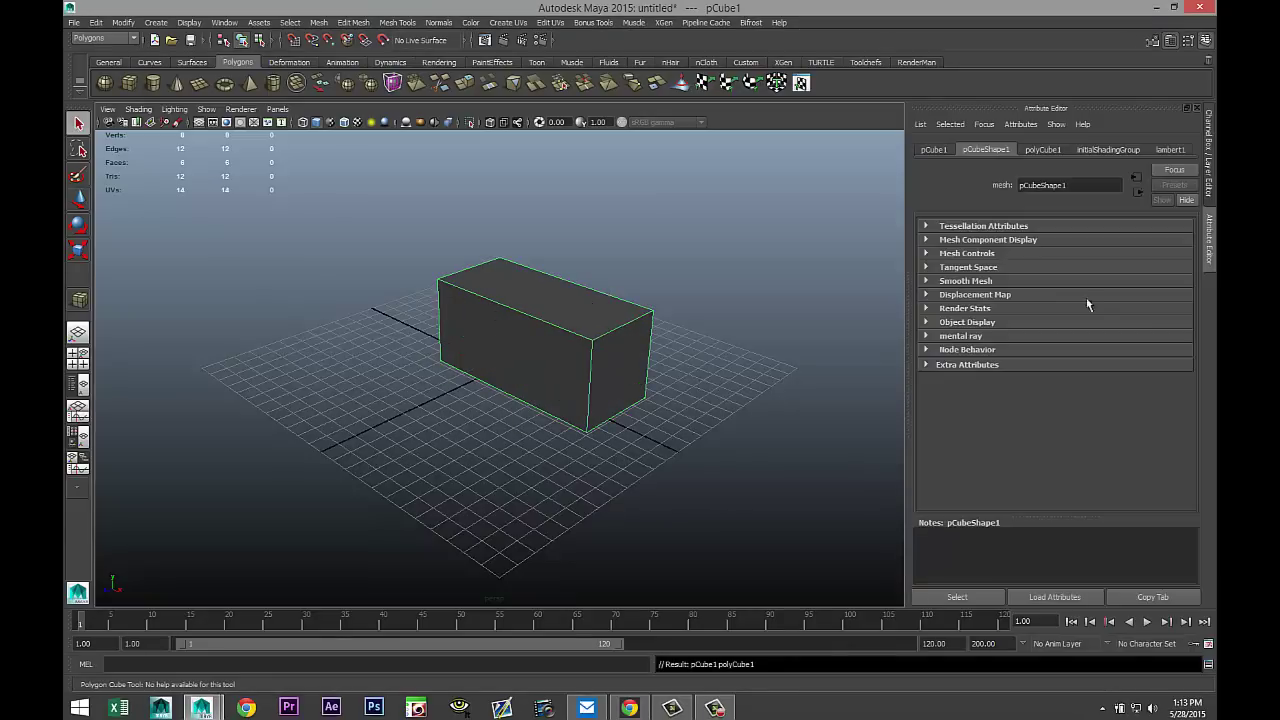
{"action": "left_click", "coordinate": [934, 148]}
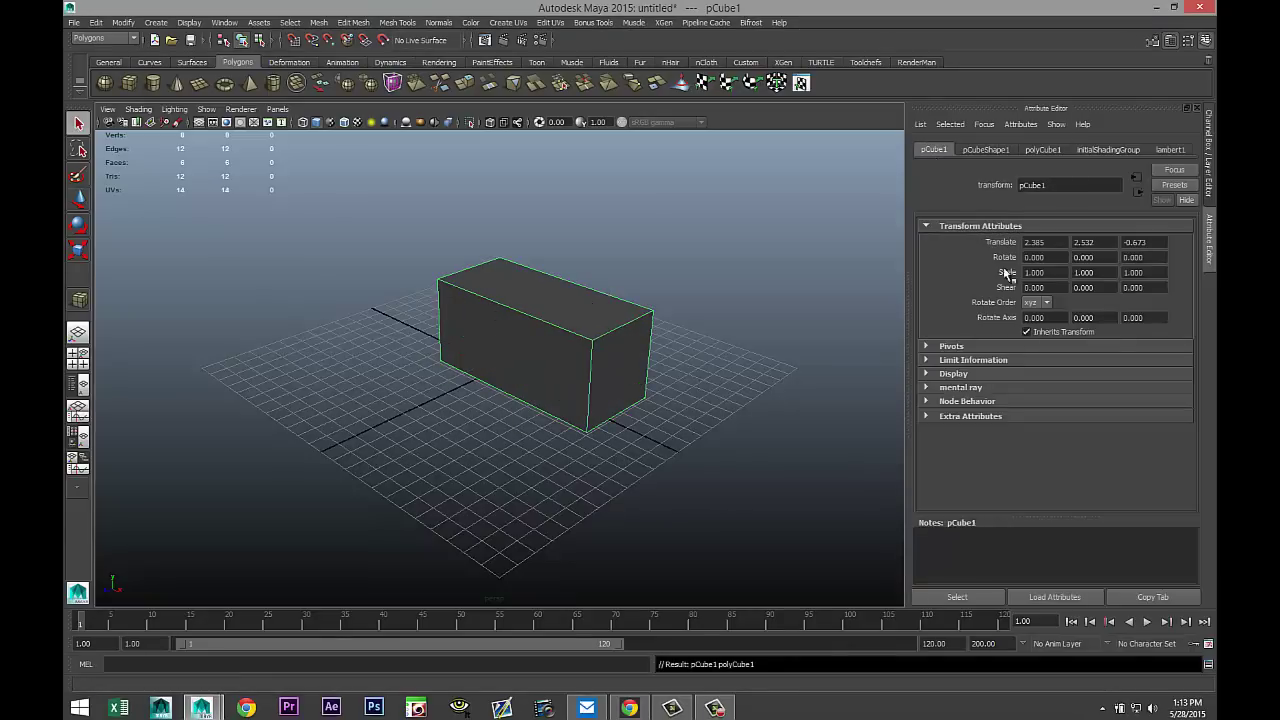
{"action": "left_click", "coordinate": [1040, 242]}
{"action": "left_click_drag", "start_coordinate": [1036, 242], "coordinate": [943, 245]}
{"action": "key", "text": "Tab"}
{"action": "type", "text": "0"}
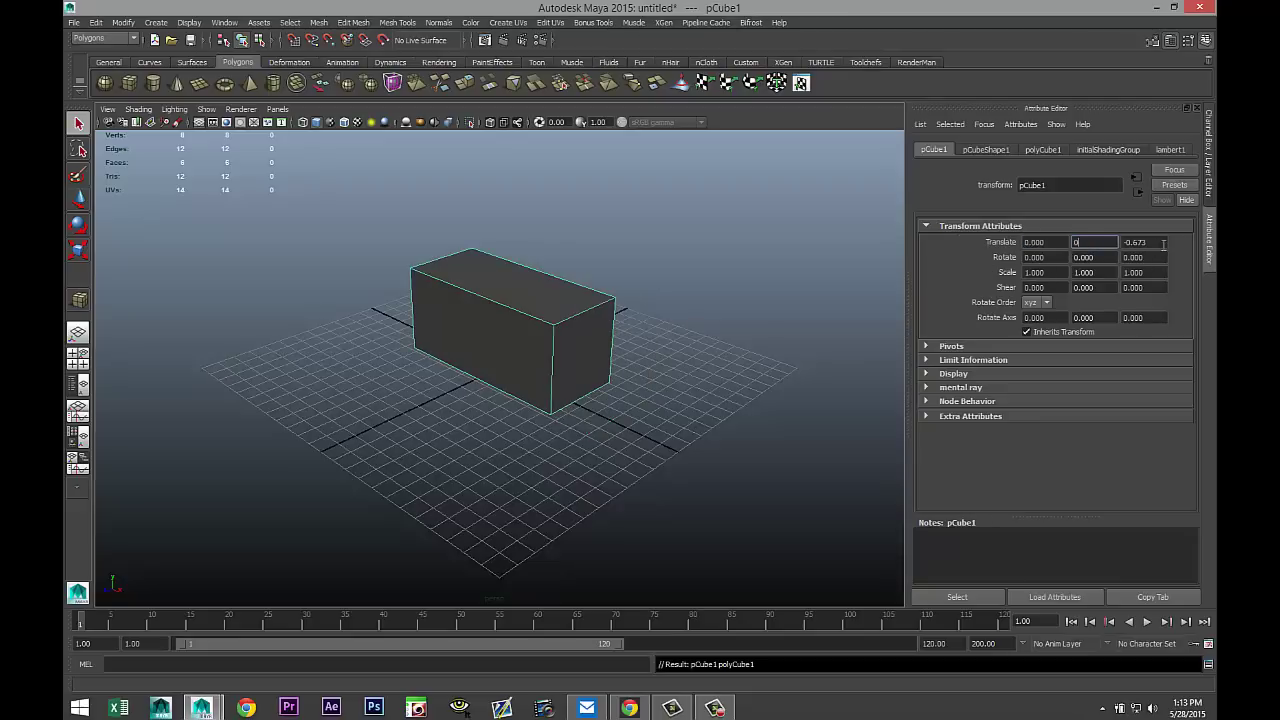
{"action": "key", "text": "Tab"}
{"action": "type", "text": "0"}
{"action": "left_click", "coordinate": [1105, 243]}
- Scale the box to about 0.56 in Z to make it thinner and about 1.81 in Y to make it taller
{"action": "left_click_drag", "start_coordinate": [651, 400], "coordinate": [688, 471], "text": "alt"}
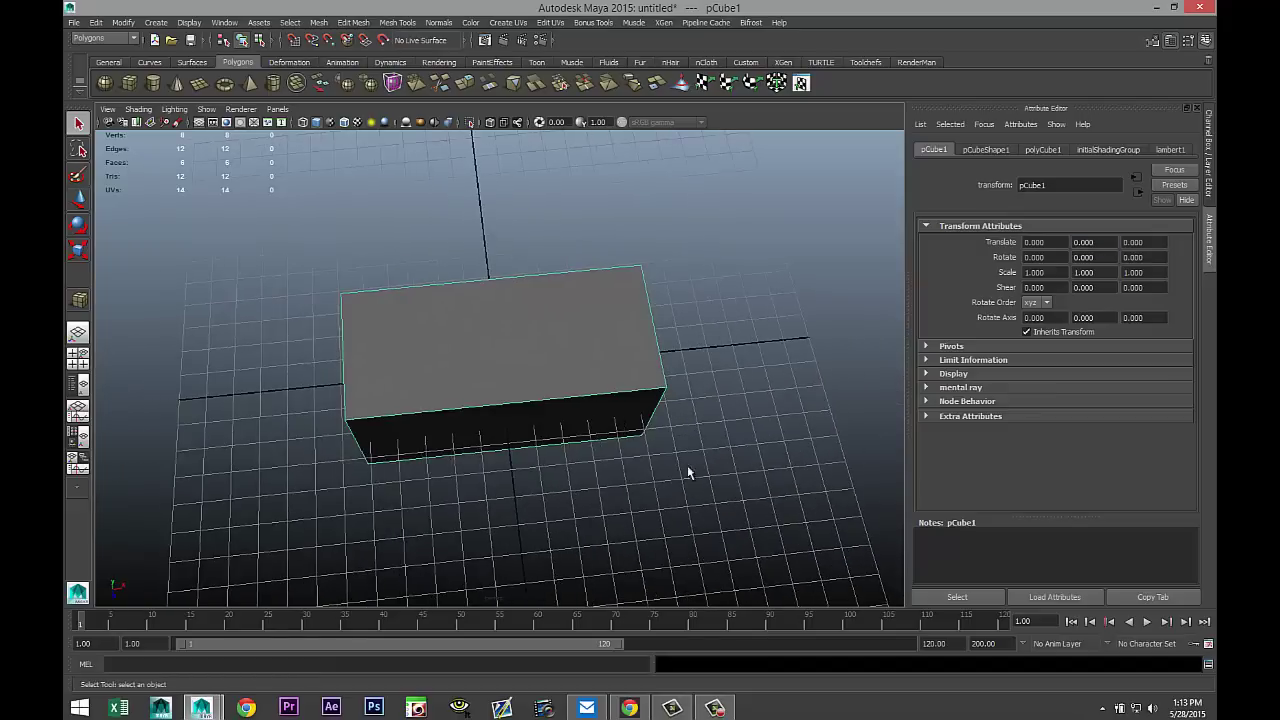
{"action": "key", "text": "r"}
{"action": "left_click_drag", "start_coordinate": [508, 427], "coordinate": [506, 401]}
{"action": "left_click_drag", "start_coordinate": [463, 486], "coordinate": [495, 432], "text": "alt"}
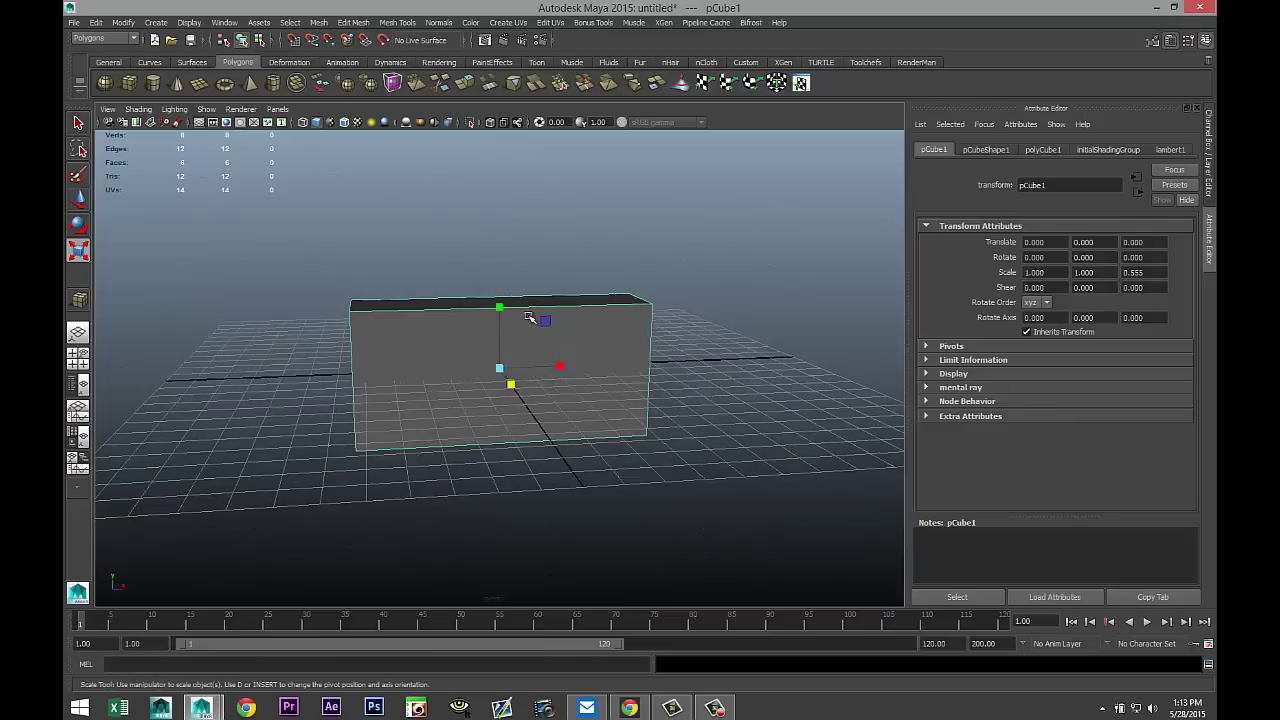
{"action": "left_click_drag", "start_coordinate": [503, 310], "coordinate": [514, 256]}
{"action": "left_click_drag", "start_coordinate": [727, 473], "coordinate": [726, 509], "text": "alt"}
{"action": "left_click", "coordinate": [706, 509]}
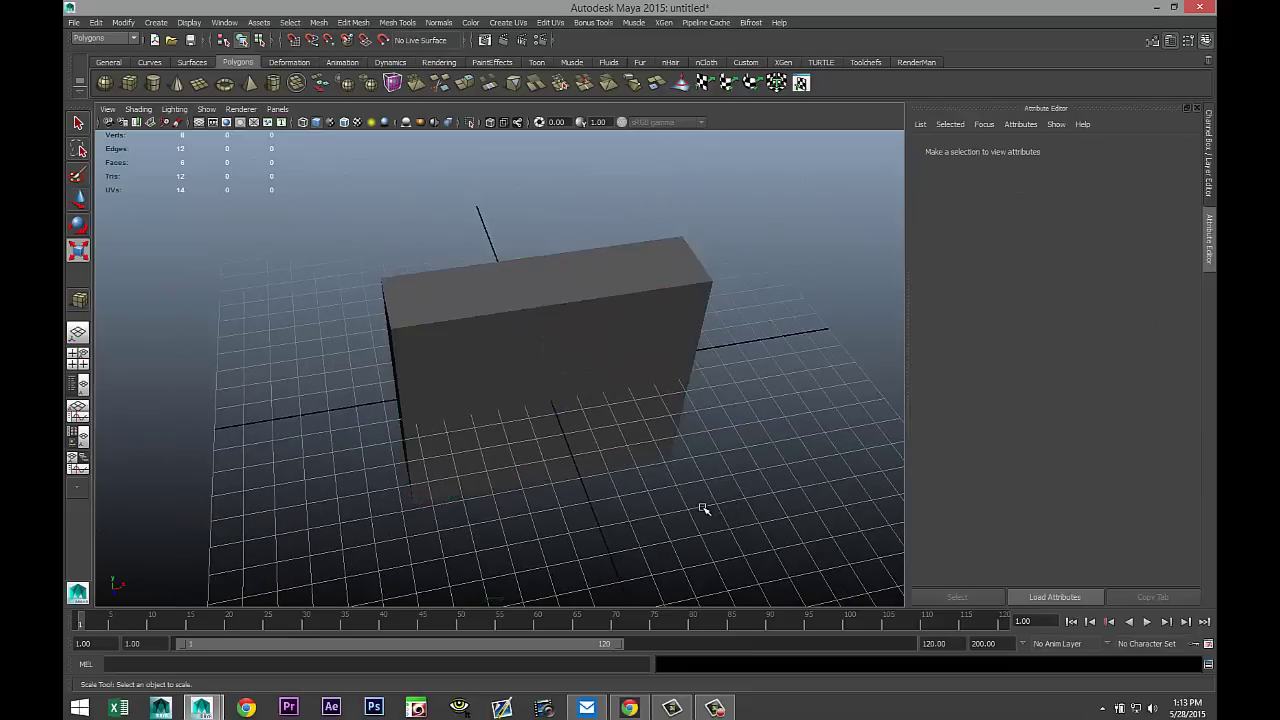
- Select all twelve edges of the box and bevel them with the Bevel Tool
{"action": "right_click_drag", "start_coordinate": [613, 411], "coordinate": [613, 423], "text": "alt"}
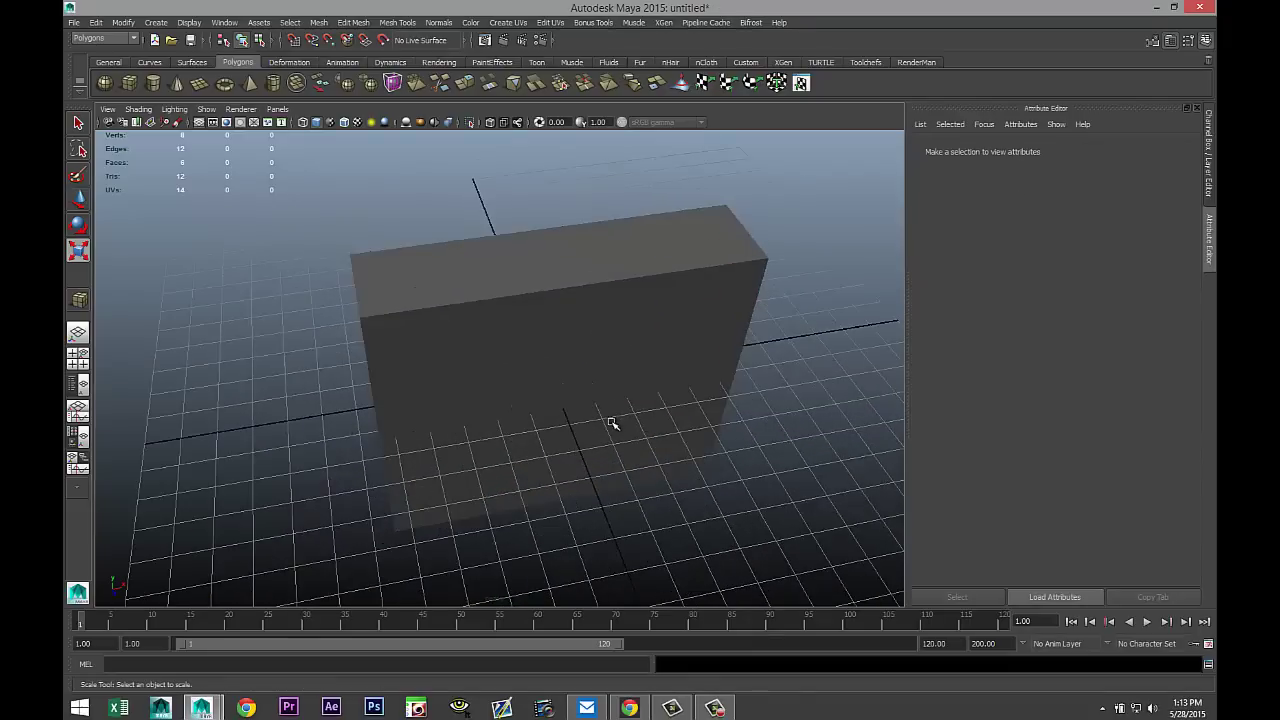
{"action": "left_click", "coordinate": [555, 297]}
{"action": "right_click", "coordinate": [558, 290]}
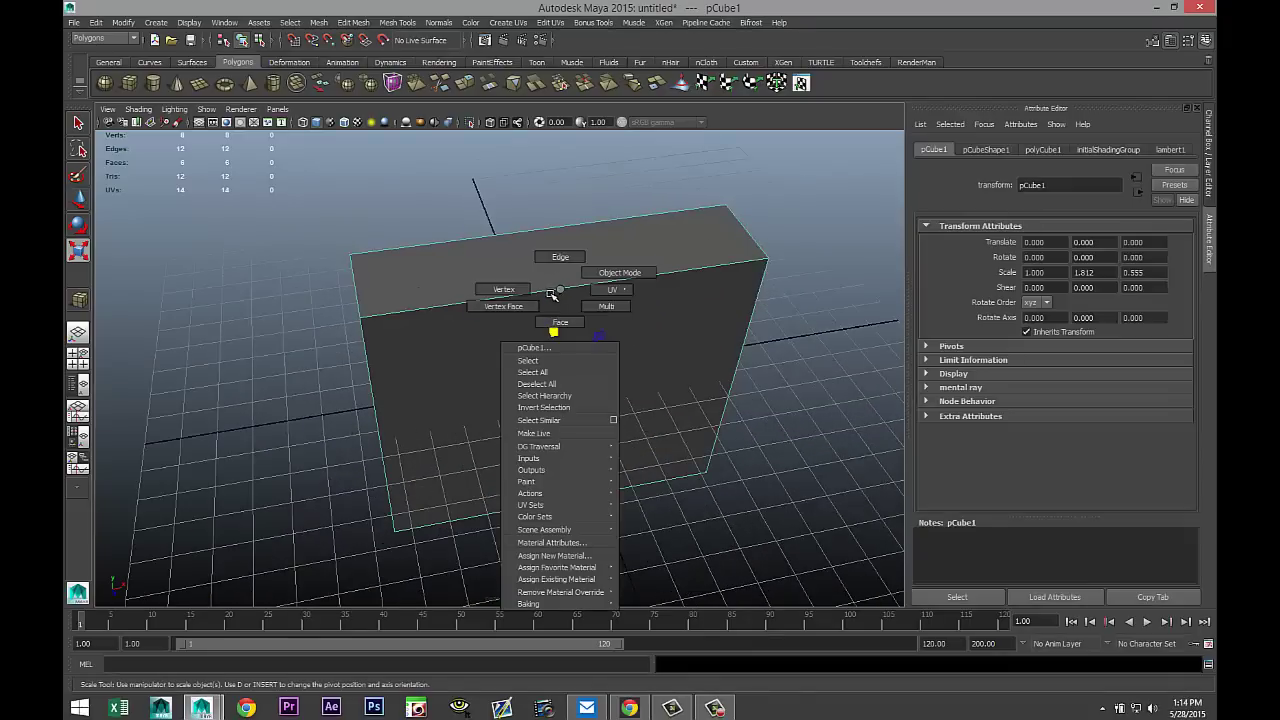
{"action": "left_click", "coordinate": [560, 257]}
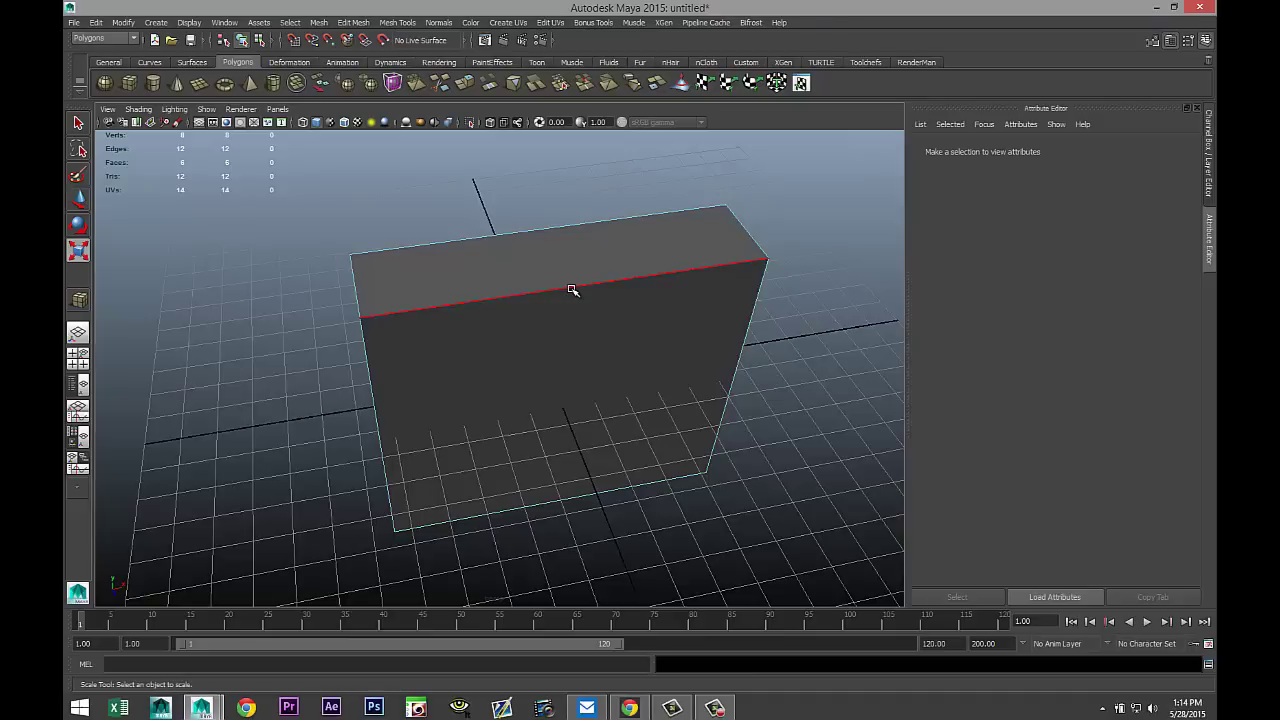
{"action": "left_click", "coordinate": [572, 291]}
{"action": "left_click", "coordinate": [366, 360], "text": "shift"}
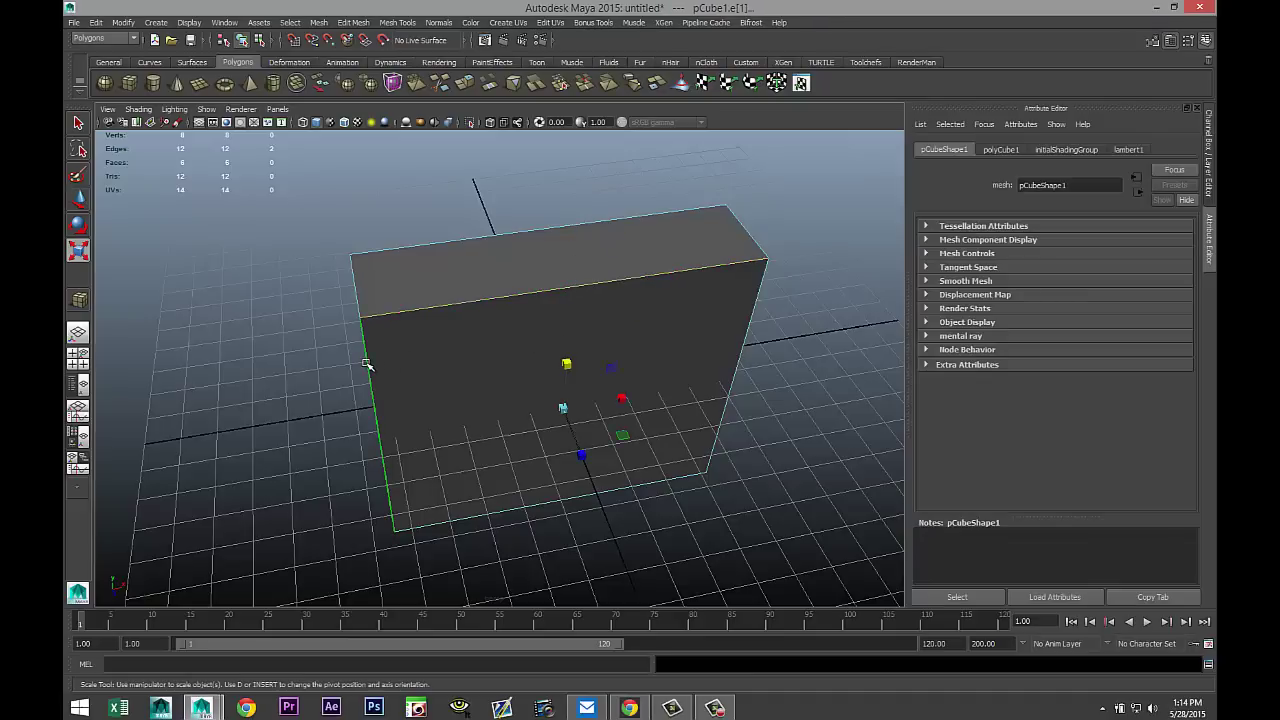
{"action": "left_click", "coordinate": [476, 520], "text": "shift"}
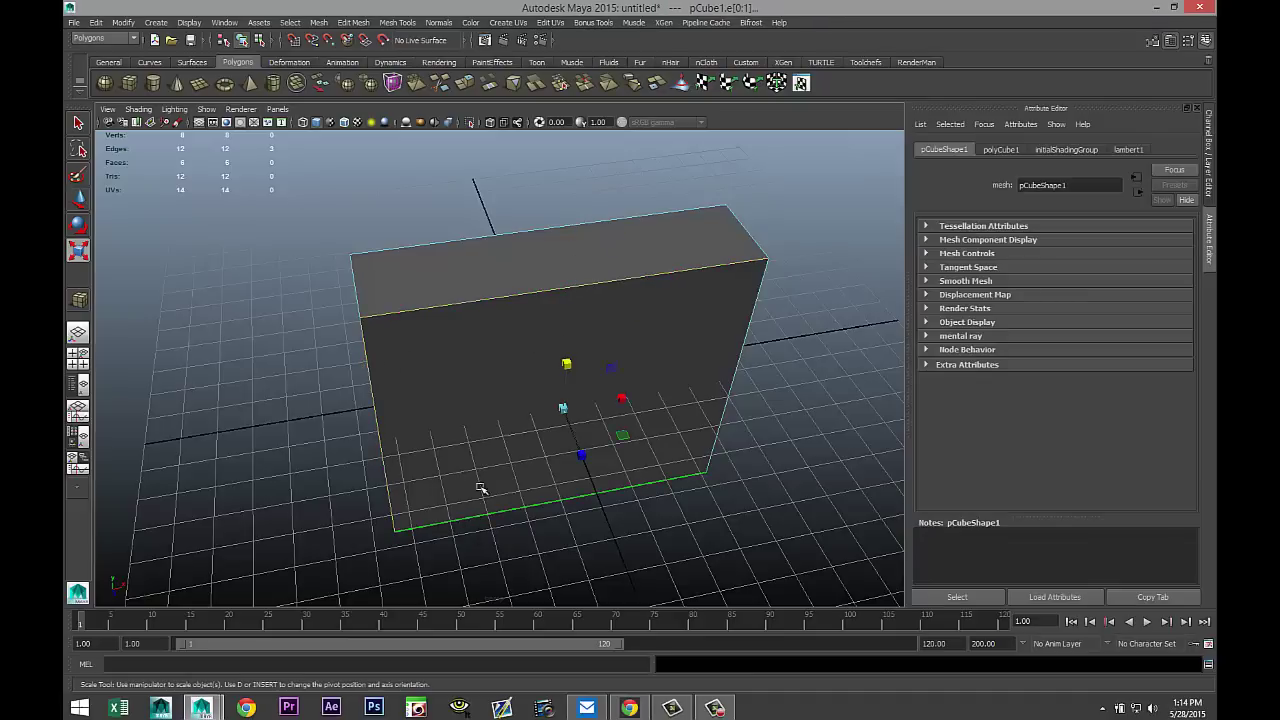
{"action": "left_click", "coordinate": [474, 238], "text": "shift"}
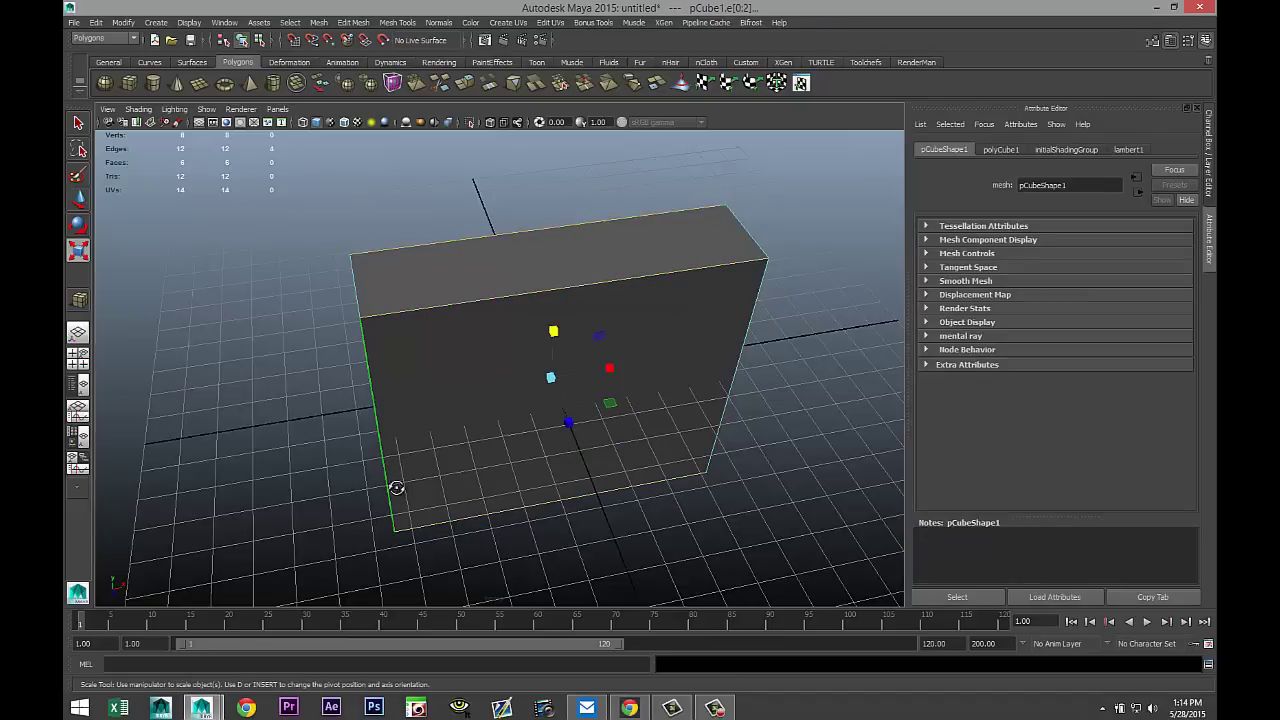
{"action": "left_click_drag", "start_coordinate": [391, 491], "coordinate": [403, 400], "text": "alt"}
{"action": "left_click", "coordinate": [380, 352], "text": "shift"}
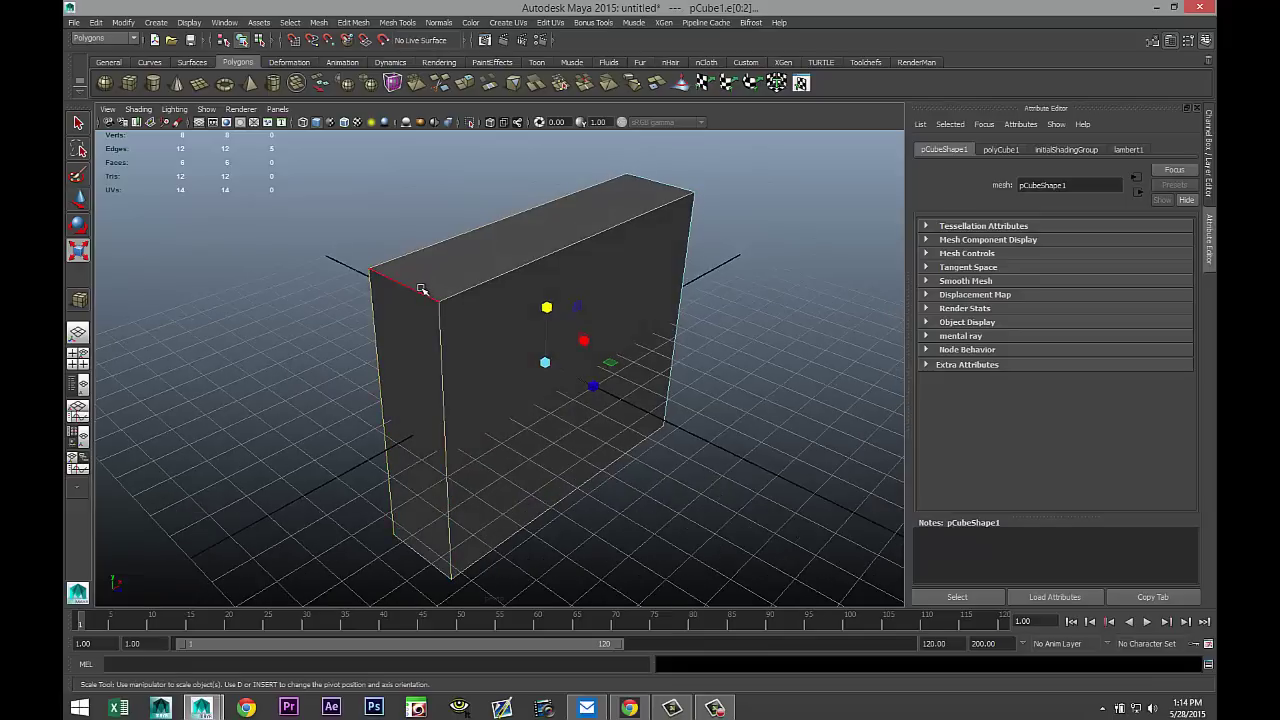
{"action": "left_click_drag", "start_coordinate": [737, 480], "coordinate": [626, 417], "text": "alt"}
{"action": "left_click", "coordinate": [682, 450], "text": "shift"}
{"action": "left_click", "coordinate": [587, 480], "text": "shift"}
{"action": "left_click_drag", "start_coordinate": [697, 526], "coordinate": [626, 543], "text": "alt"}
{"action": "left_click", "coordinate": [623, 570], "text": "shift"}
{"action": "left_click_drag", "start_coordinate": [766, 523], "coordinate": [737, 503], "text": "alt"}
{"action": "left_click", "coordinate": [580, 508], "text": "shift"}
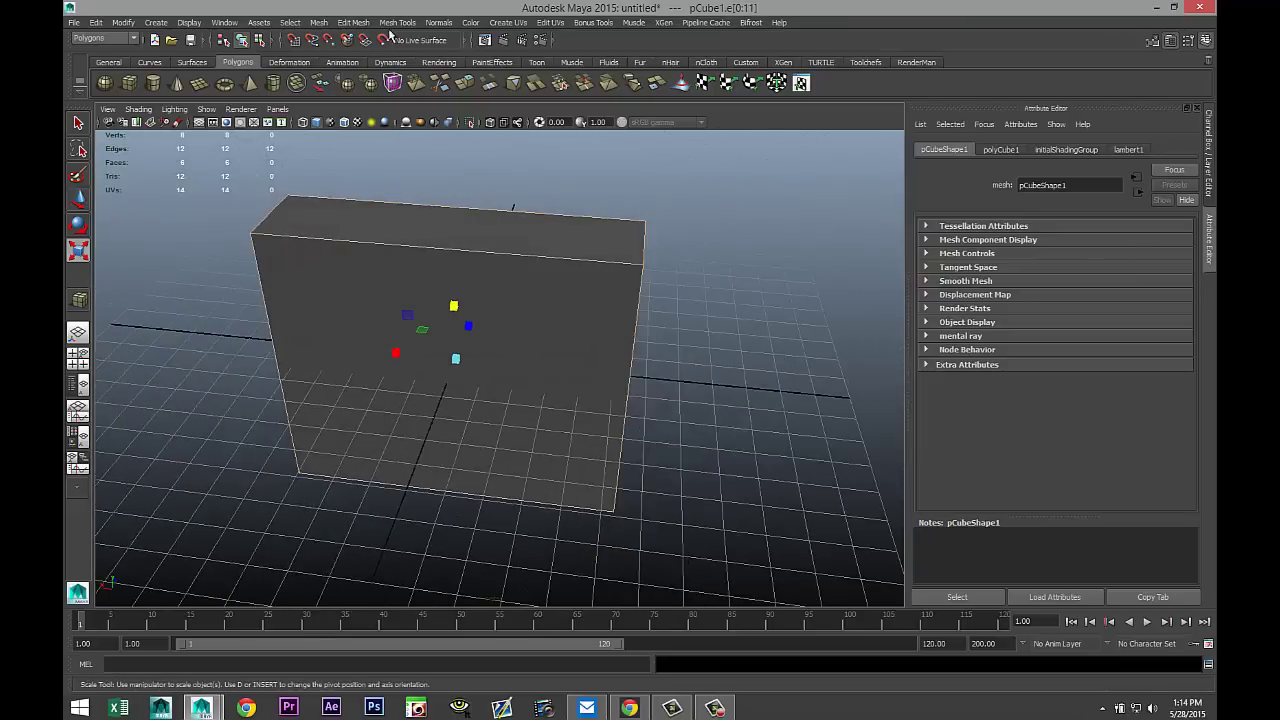
{"action": "left_click", "coordinate": [318, 22]}
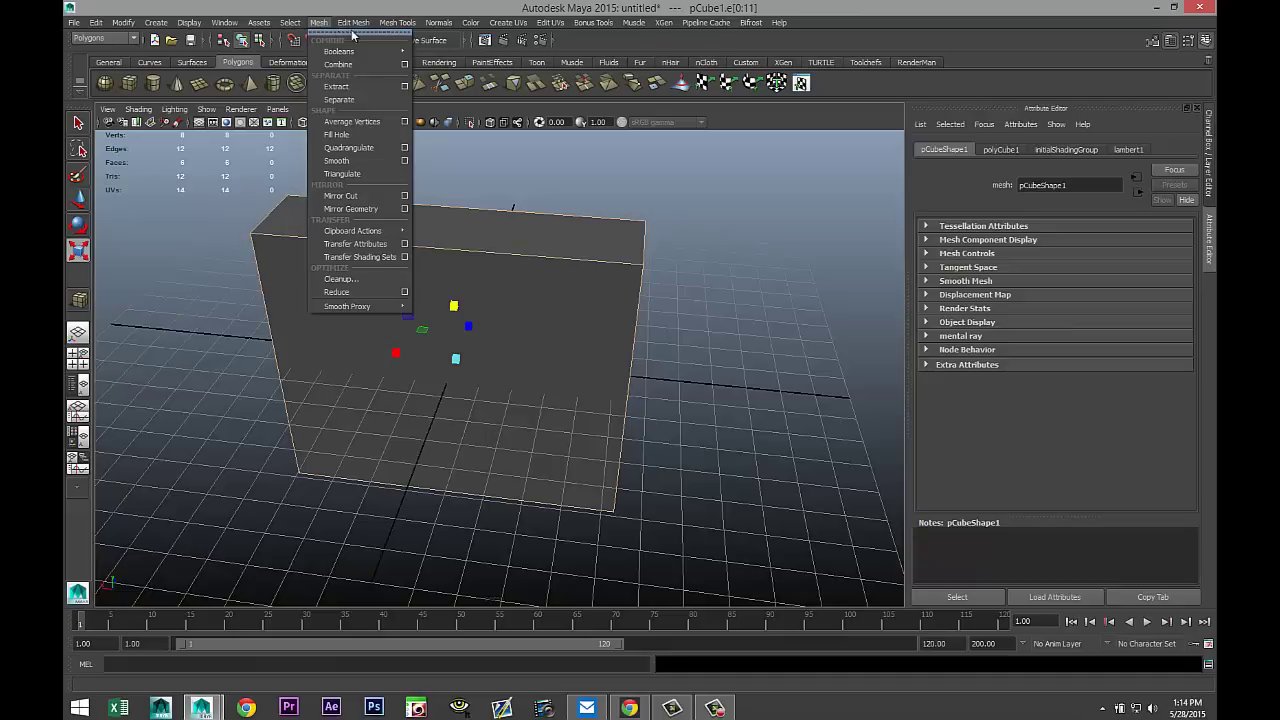
{"action": "mouse_move", "coordinate": [369, 24]}
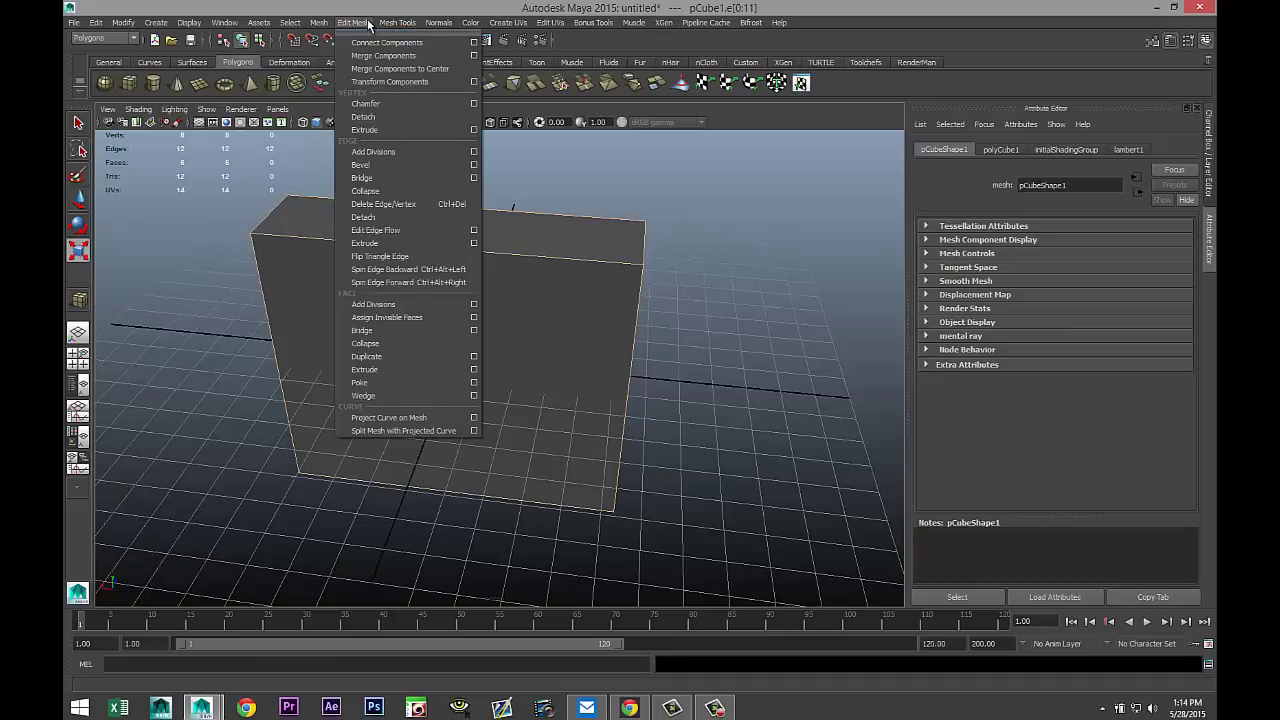
{"action": "left_click", "coordinate": [369, 24]}
{"action": "left_click", "coordinate": [400, 23]}
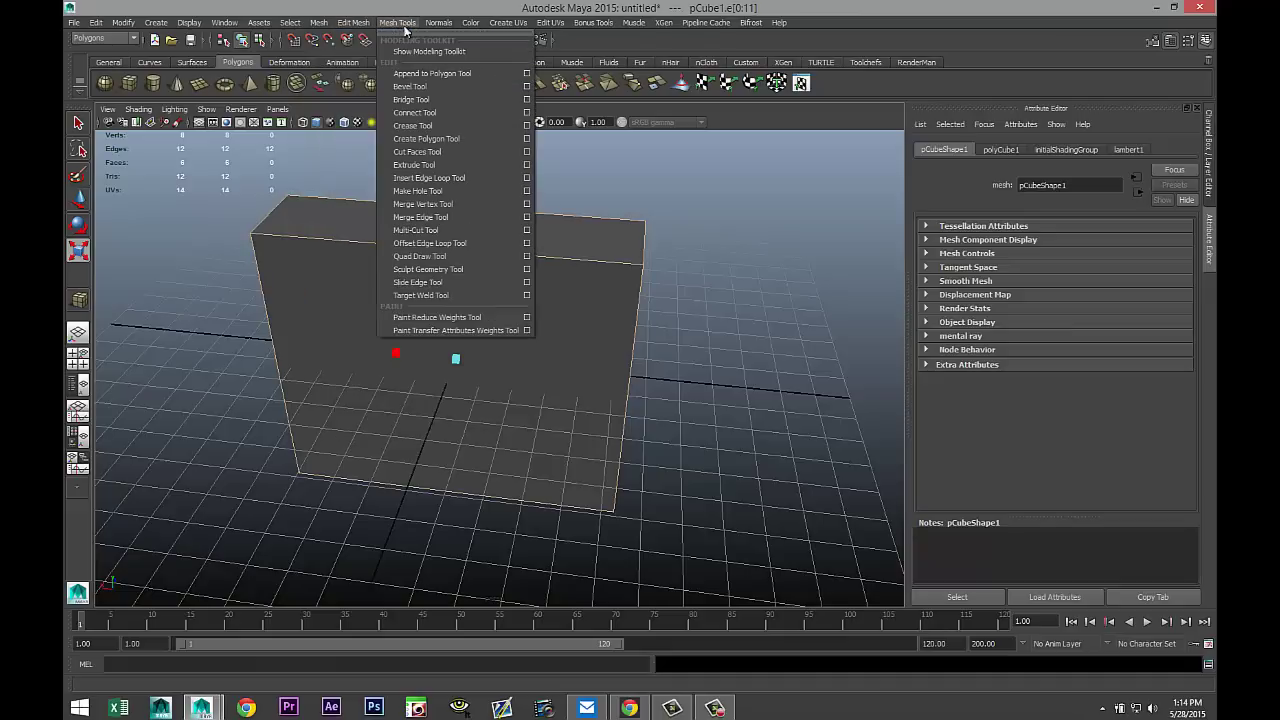
{"action": "left_click", "coordinate": [426, 88]}
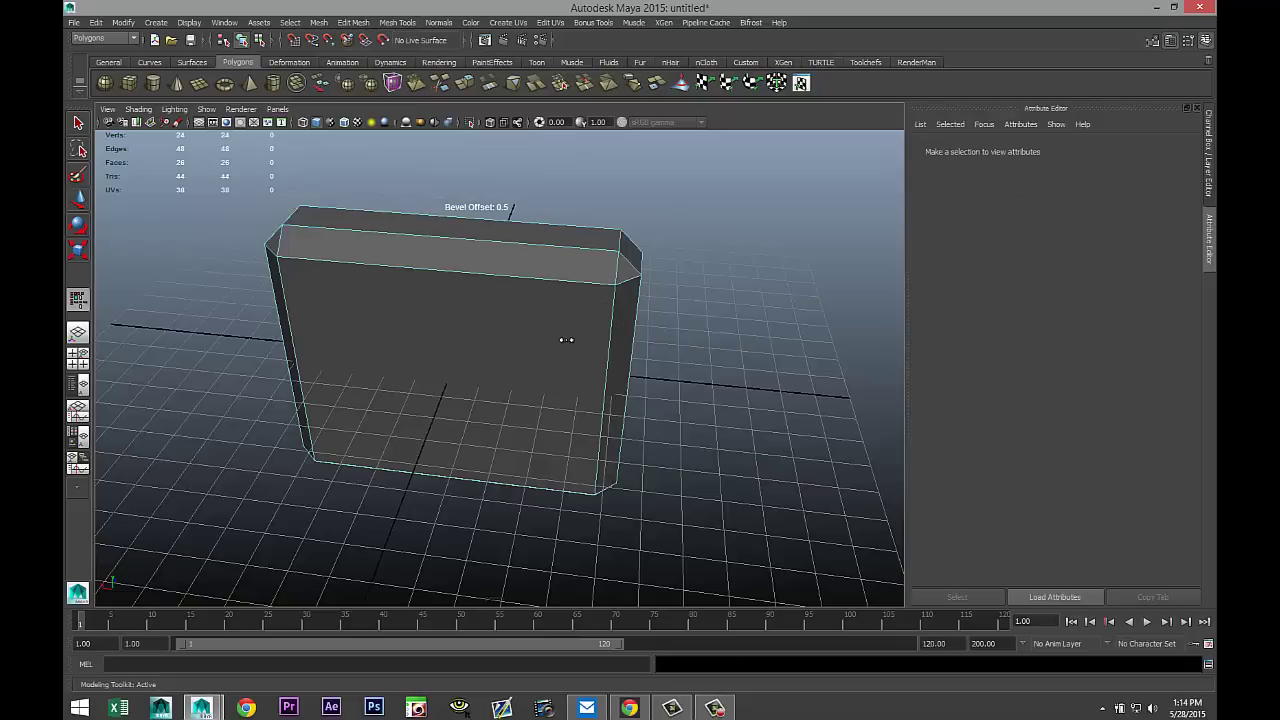
{"action": "key", "text": "q"}
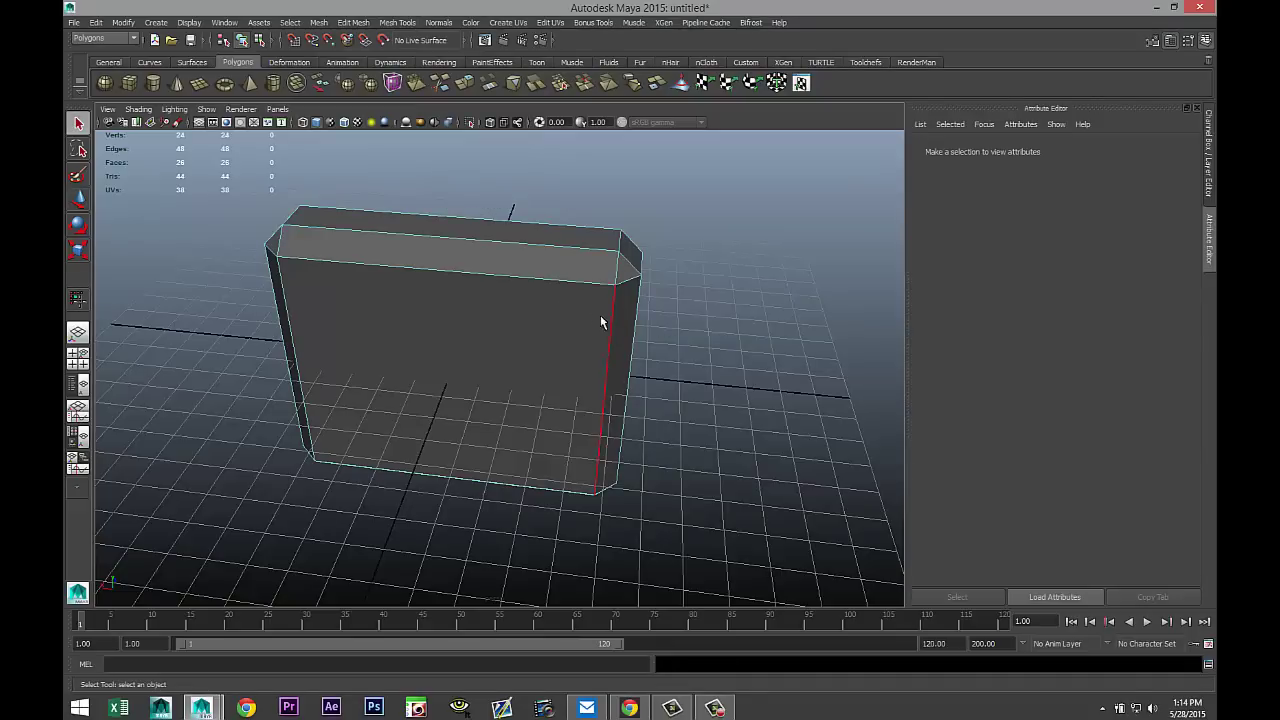
- Return to object mode and round the bevel with 5 segments and a fraction of about 0.24
{"action": "right_click_drag", "start_coordinate": [578, 311], "coordinate": [611, 298]}
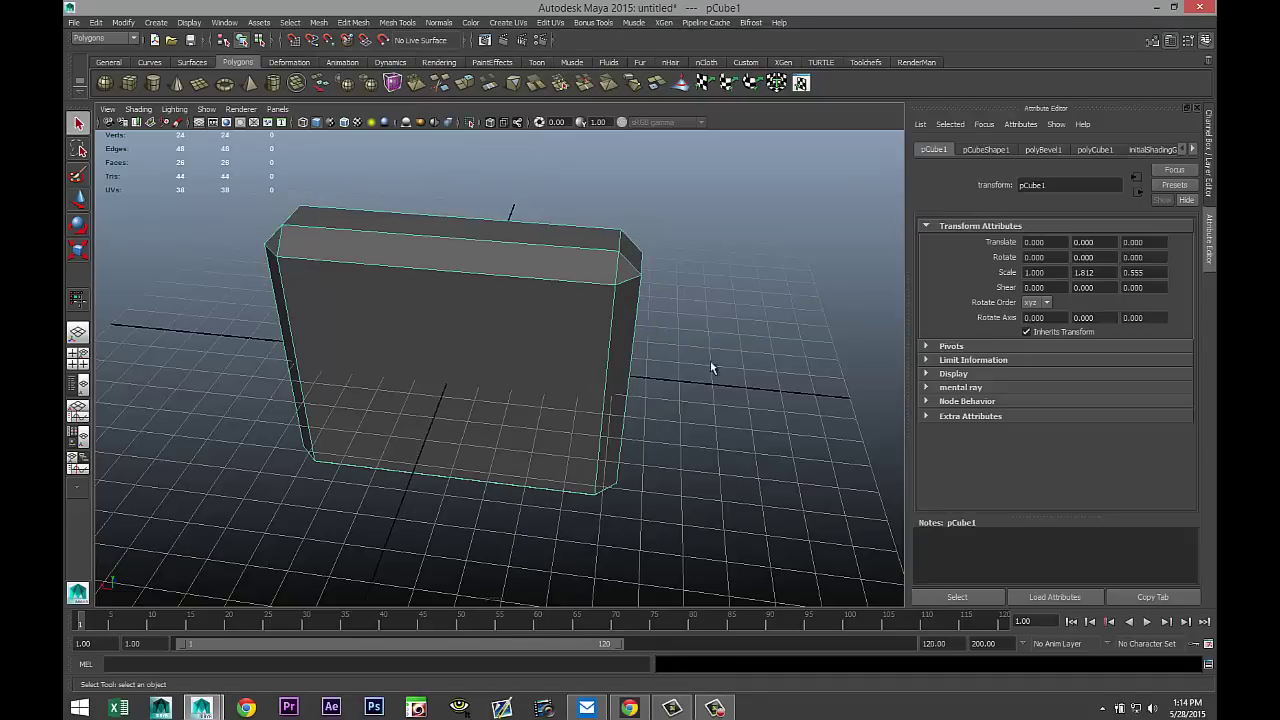
{"action": "left_click", "coordinate": [1044, 150]}
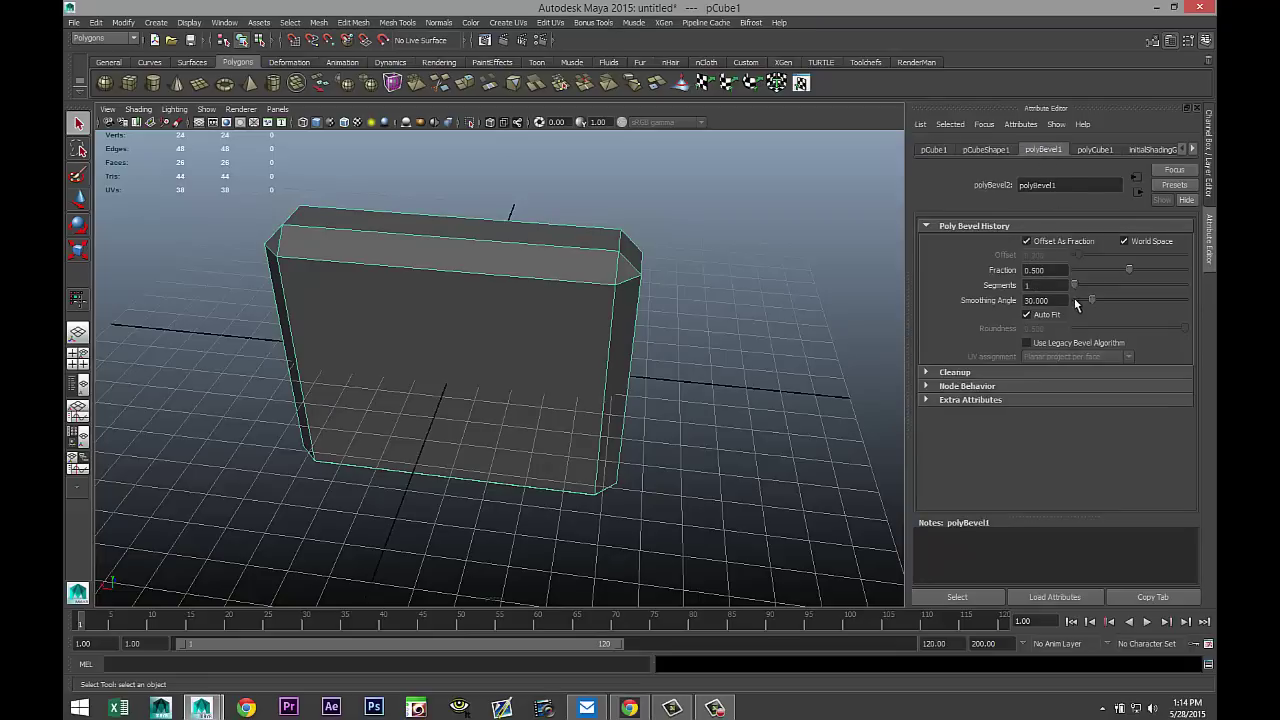
{"action": "left_click_drag", "start_coordinate": [1076, 287], "coordinate": [1103, 287]}
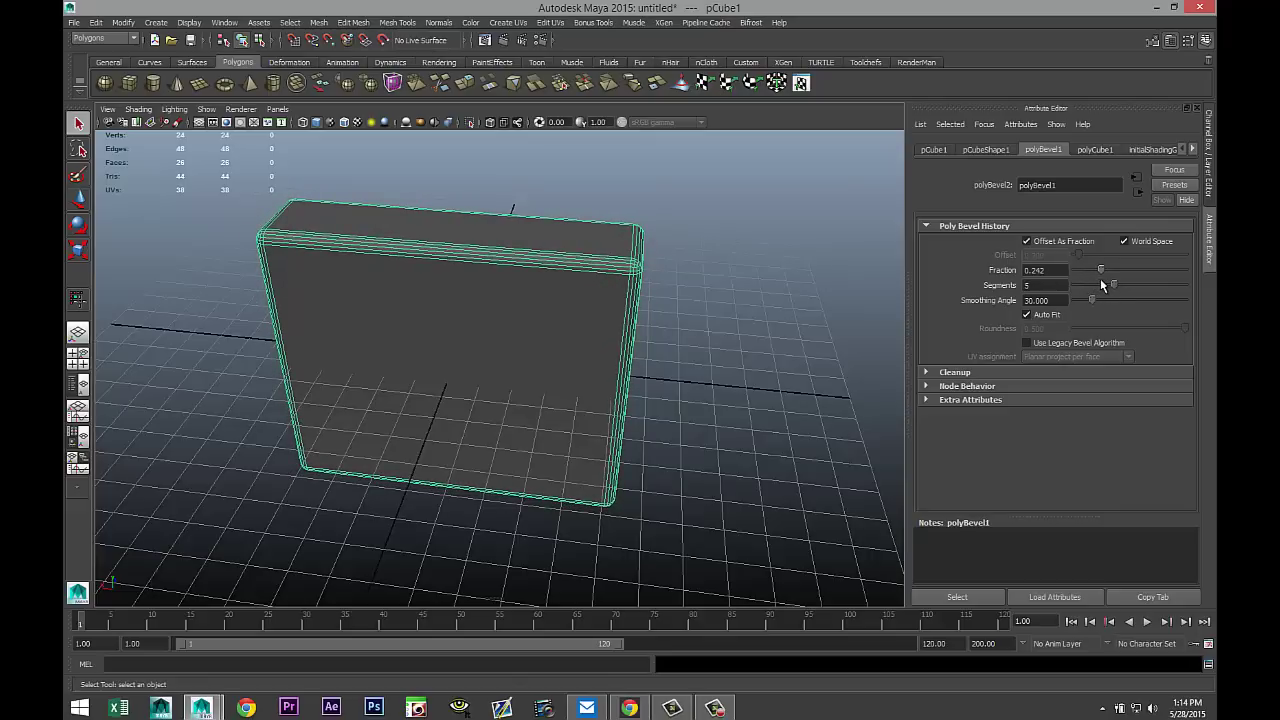
{"action": "left_click", "coordinate": [773, 331]}
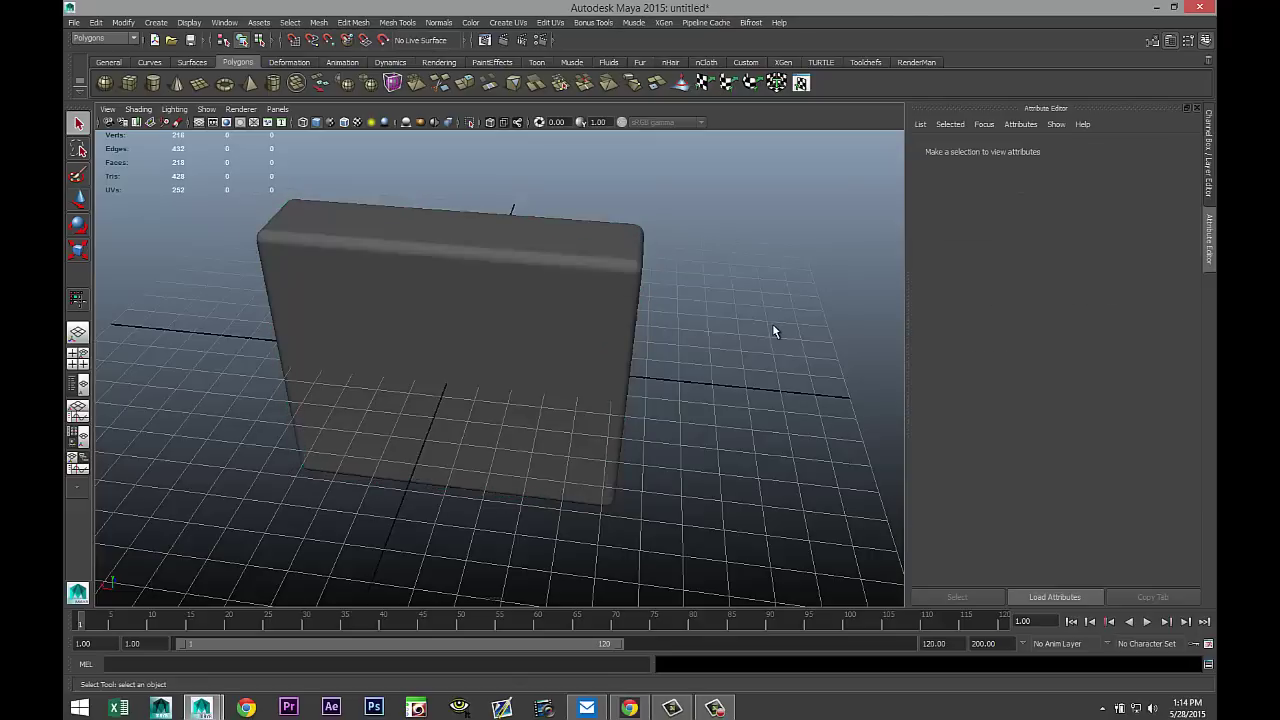
- In the top view, insert 5 evenly spaced edge loops along the box's length using the Multiple edge loops option
{"action": "left_click_drag", "start_coordinate": [686, 352], "coordinate": [557, 397], "text": "alt"}
{"action": "left_click_drag", "start_coordinate": [393, 430], "coordinate": [590, 390], "text": "alt"}
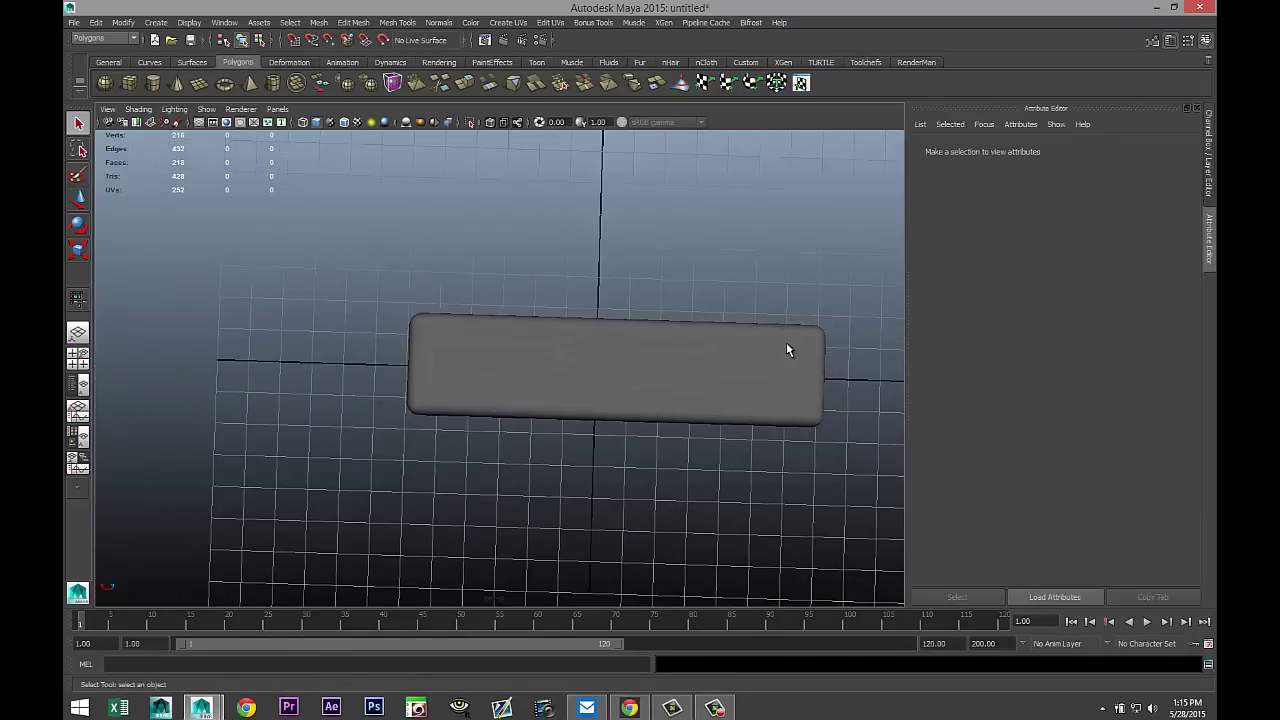
{"action": "left_click_drag", "start_coordinate": [527, 471], "coordinate": [529, 474], "text": "alt"}
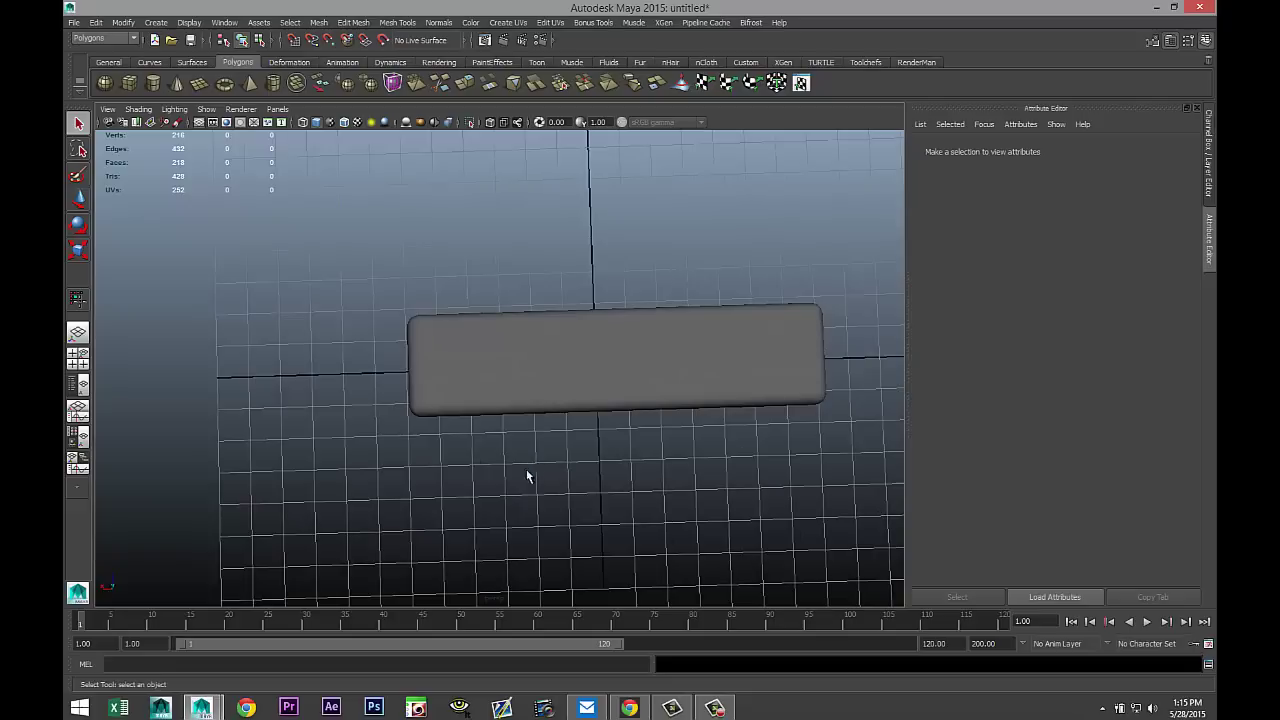
{"action": "left_click", "coordinate": [79, 366]}
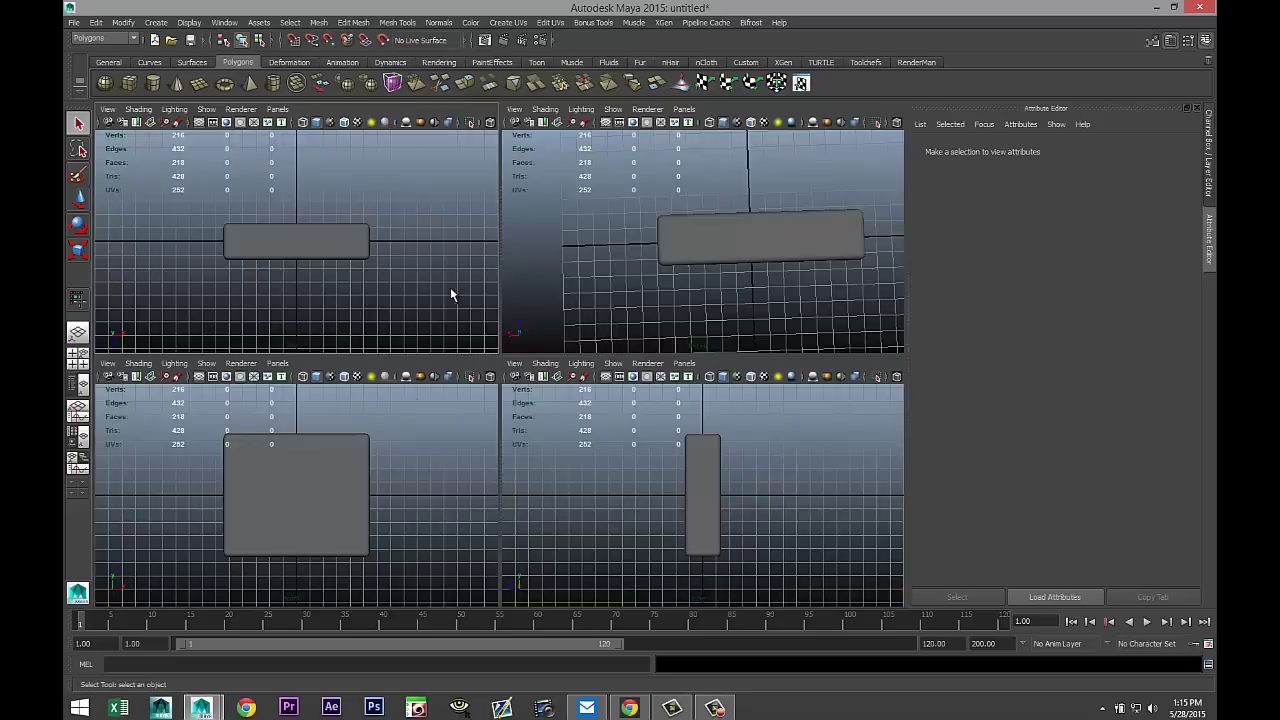
{"action": "key", "text": "space"}
{"action": "left_click", "coordinate": [463, 353]}
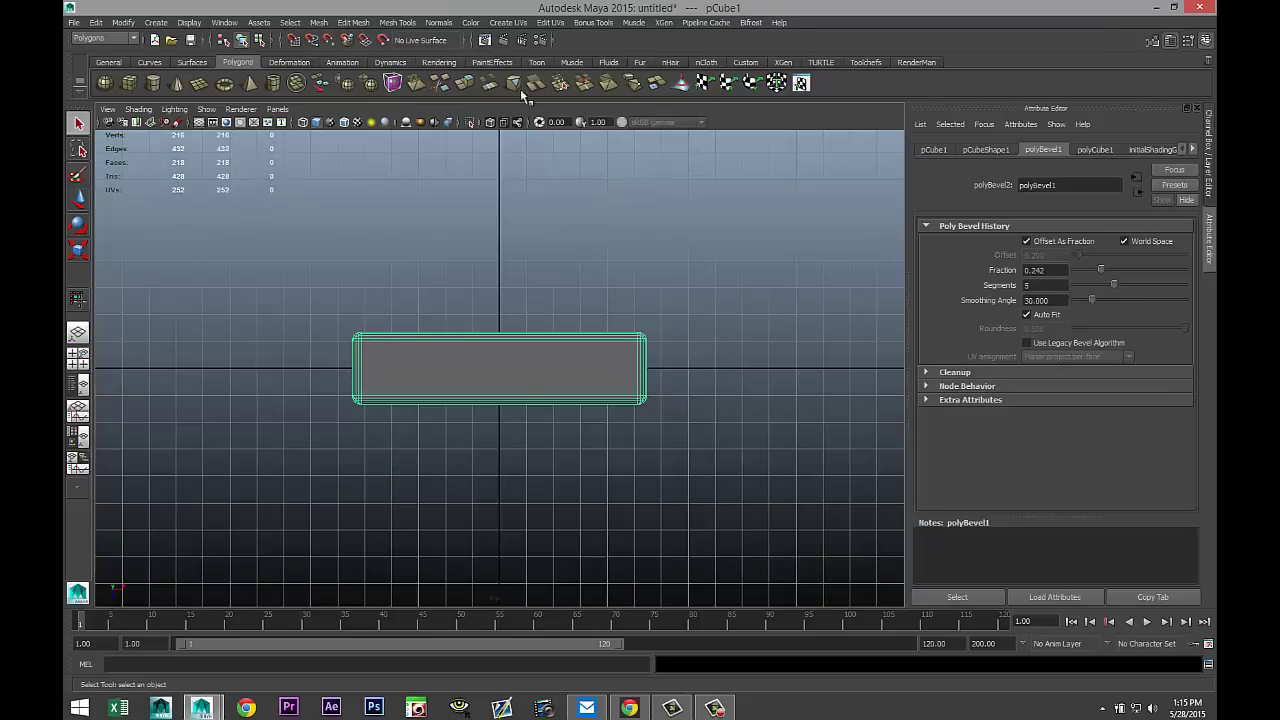
{"action": "left_click", "coordinate": [397, 24]}
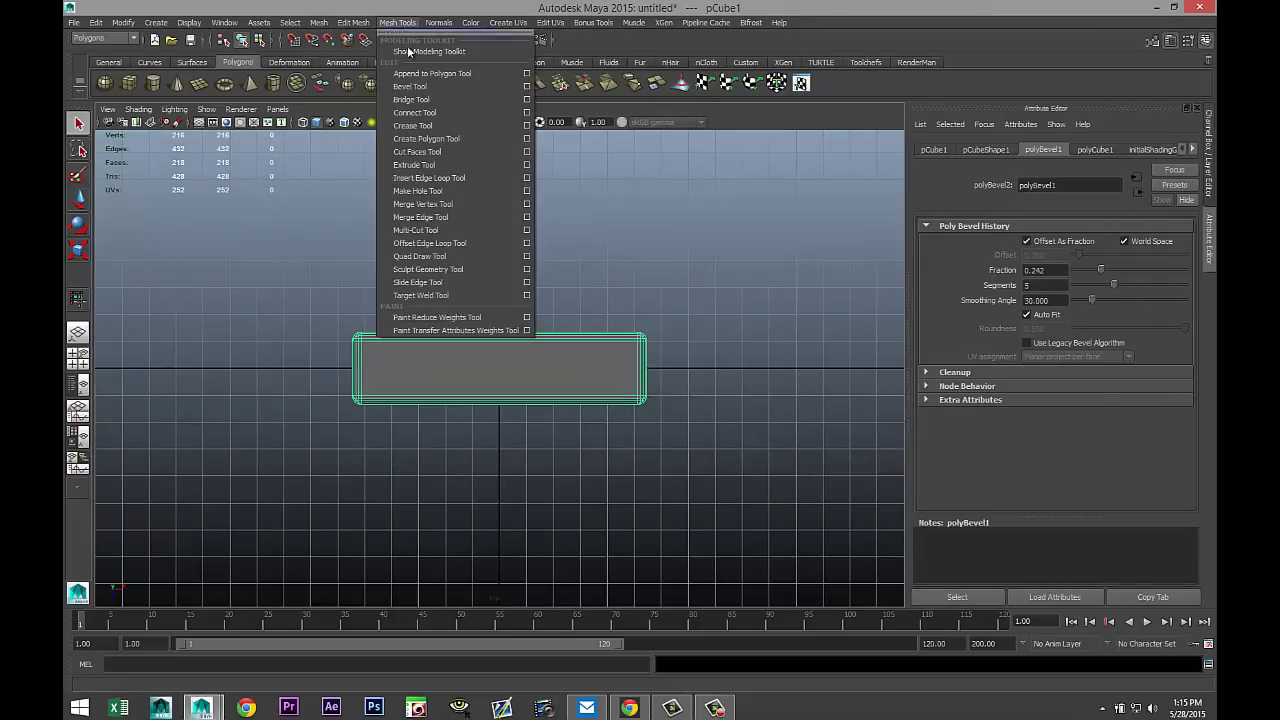
{"action": "left_click", "coordinate": [527, 178]}
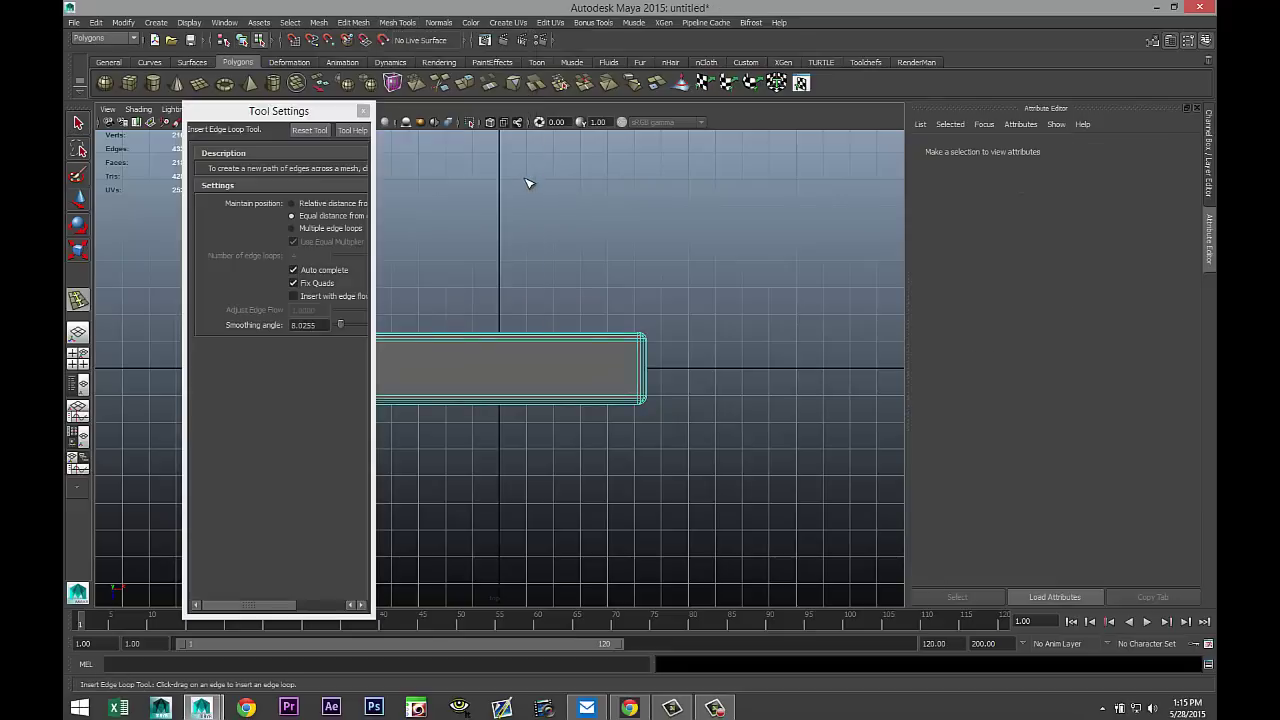
{"action": "left_click", "coordinate": [292, 228]}
{"action": "left_click", "coordinate": [306, 256]}
{"action": "type", "text": "5"}
{"action": "left_click", "coordinate": [363, 110]}
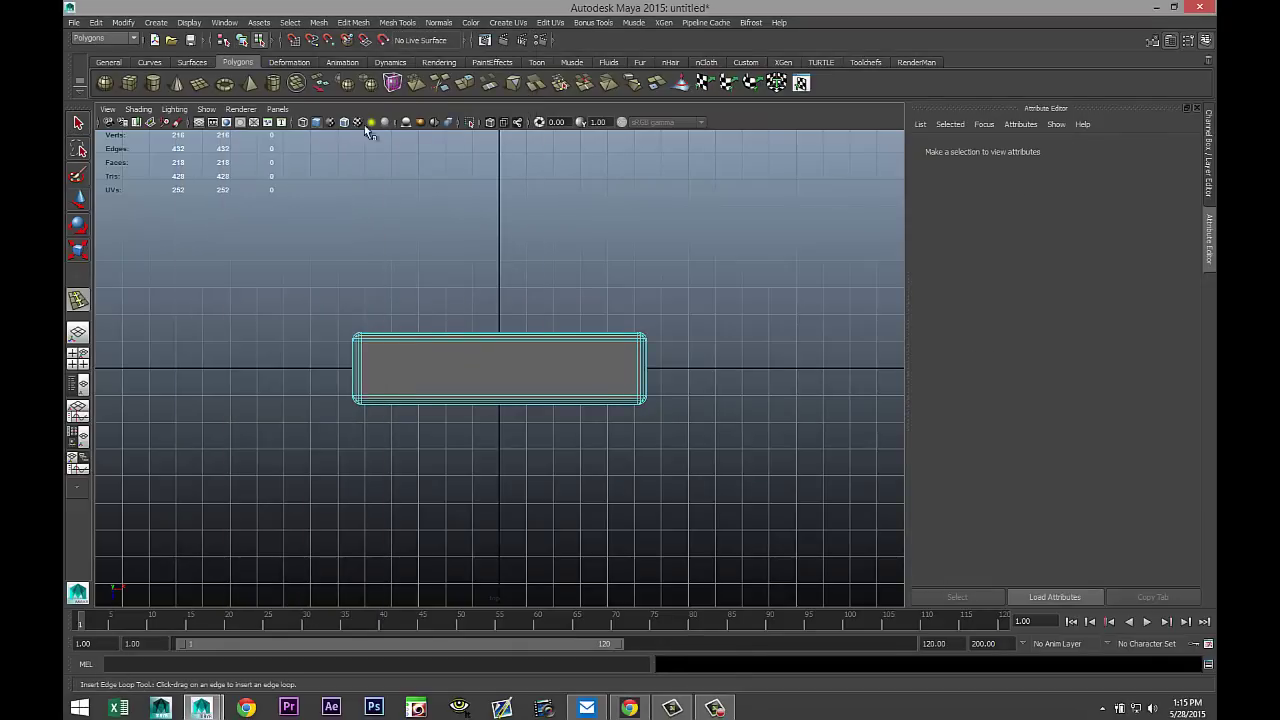
{"action": "left_click", "coordinate": [503, 341]}
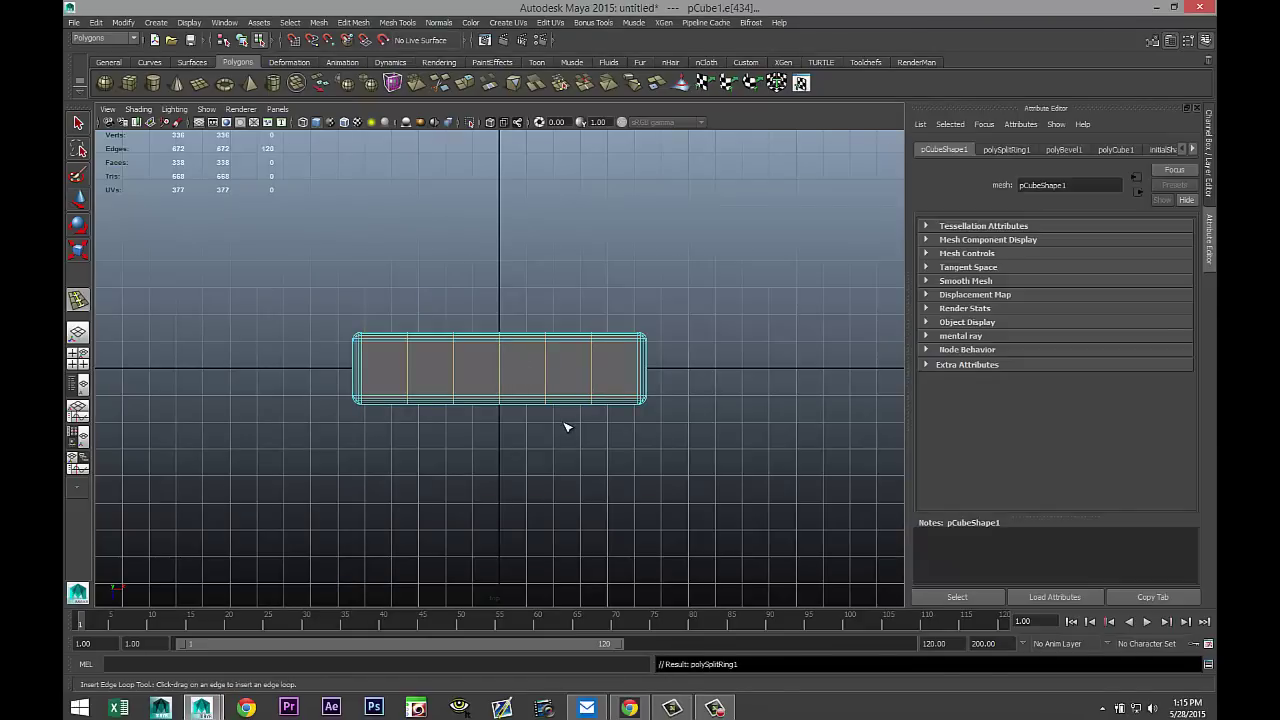
{"action": "scroll", "coordinate": [565, 427], "scroll_direction": "up", "scroll_amount": 2}
{"action": "key", "text": "q"}
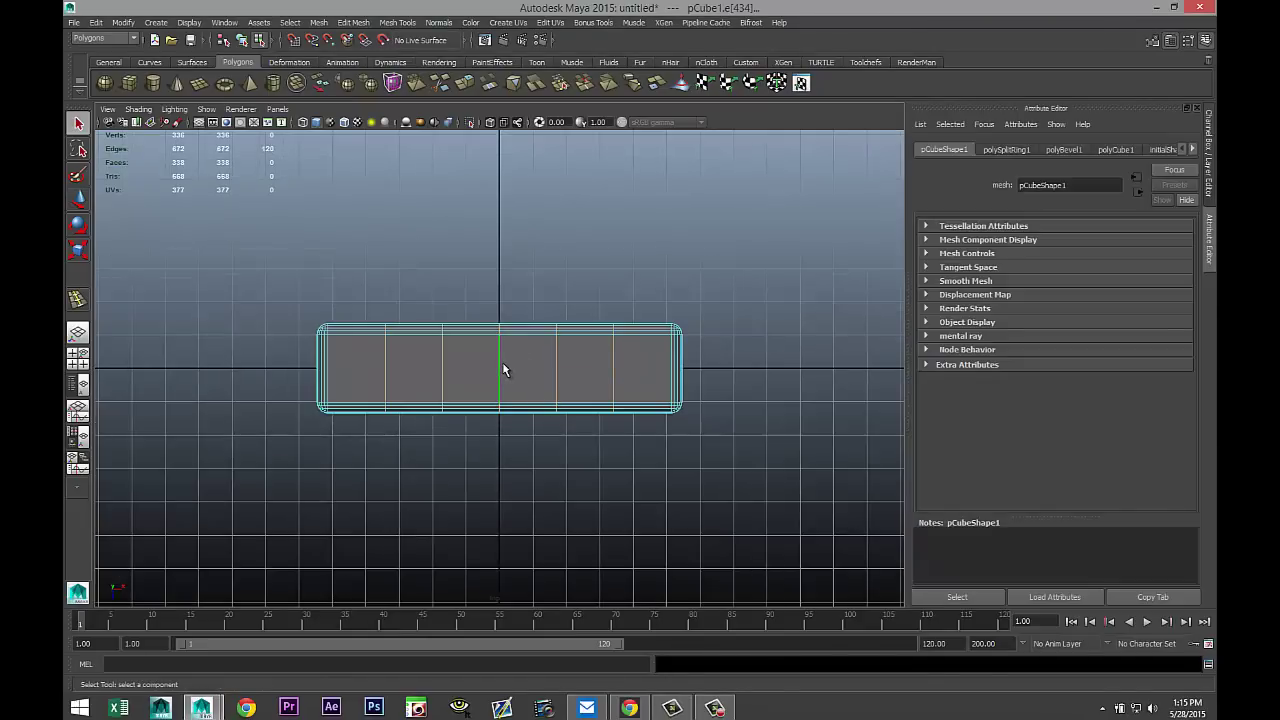
- Bulge the box's long sides by scaling the five inner, three middle and centre vertex columns outward in Z, and return to the perspective view
{"action": "right_click_drag", "start_coordinate": [503, 370], "coordinate": [430, 366]}
{"action": "left_click_drag", "start_coordinate": [378, 351], "coordinate": [634, 486]}
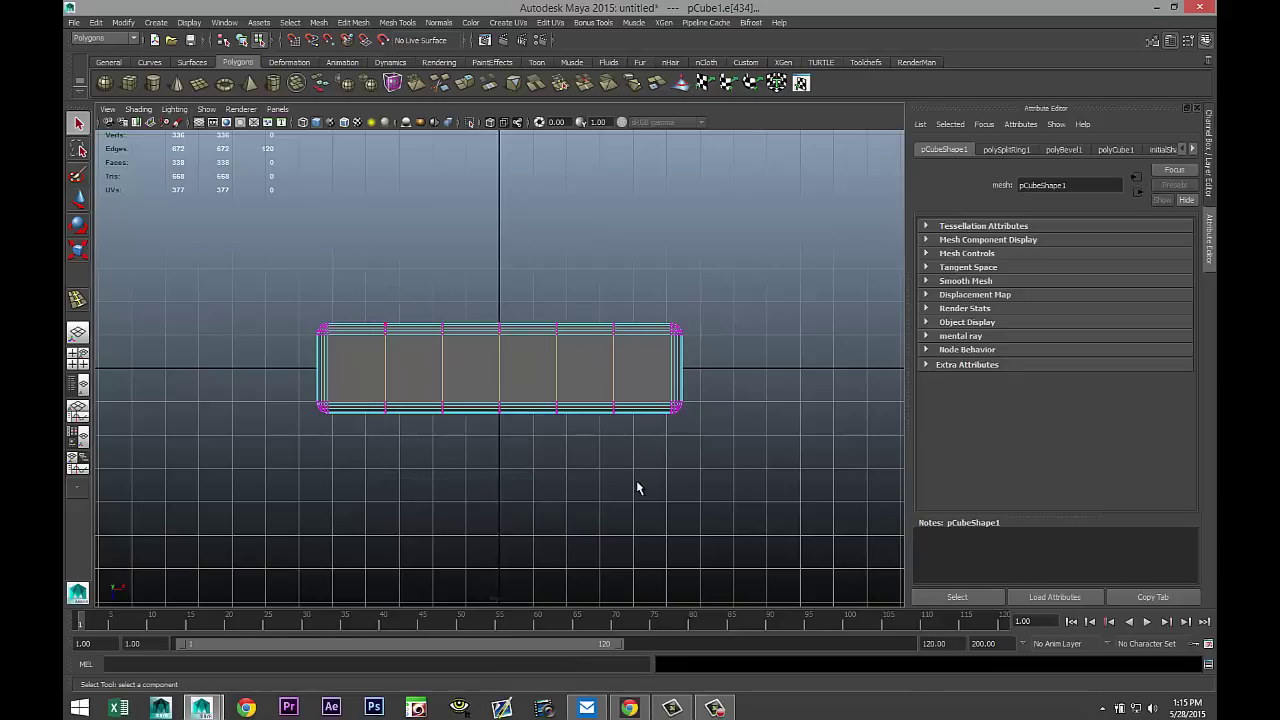
{"action": "key", "text": "r"}
{"action": "left_click_drag", "start_coordinate": [500, 437], "coordinate": [500, 433]}
{"action": "left_click_drag", "start_coordinate": [421, 296], "coordinate": [590, 482]}
{"action": "left_click_drag", "start_coordinate": [499, 433], "coordinate": [501, 432]}
{"action": "left_click_drag", "start_coordinate": [484, 302], "coordinate": [503, 432]}
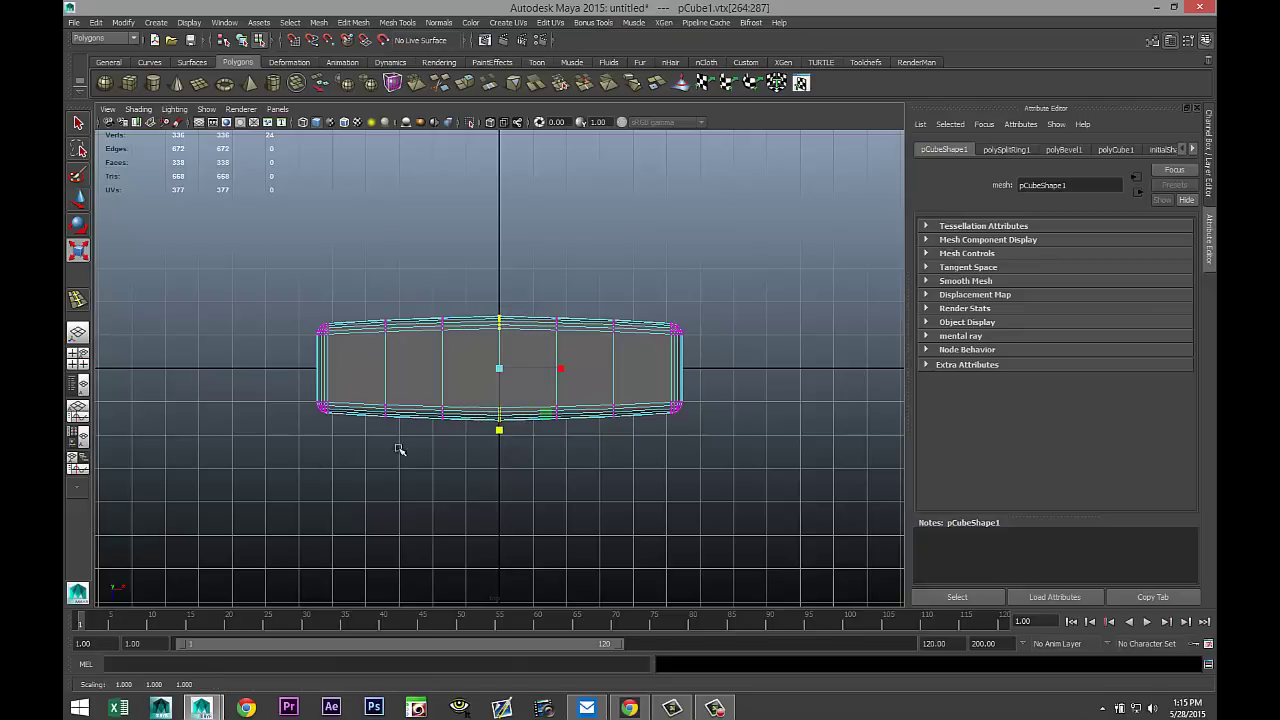
{"action": "left_click", "coordinate": [77, 358]}
{"action": "key", "text": "space"}
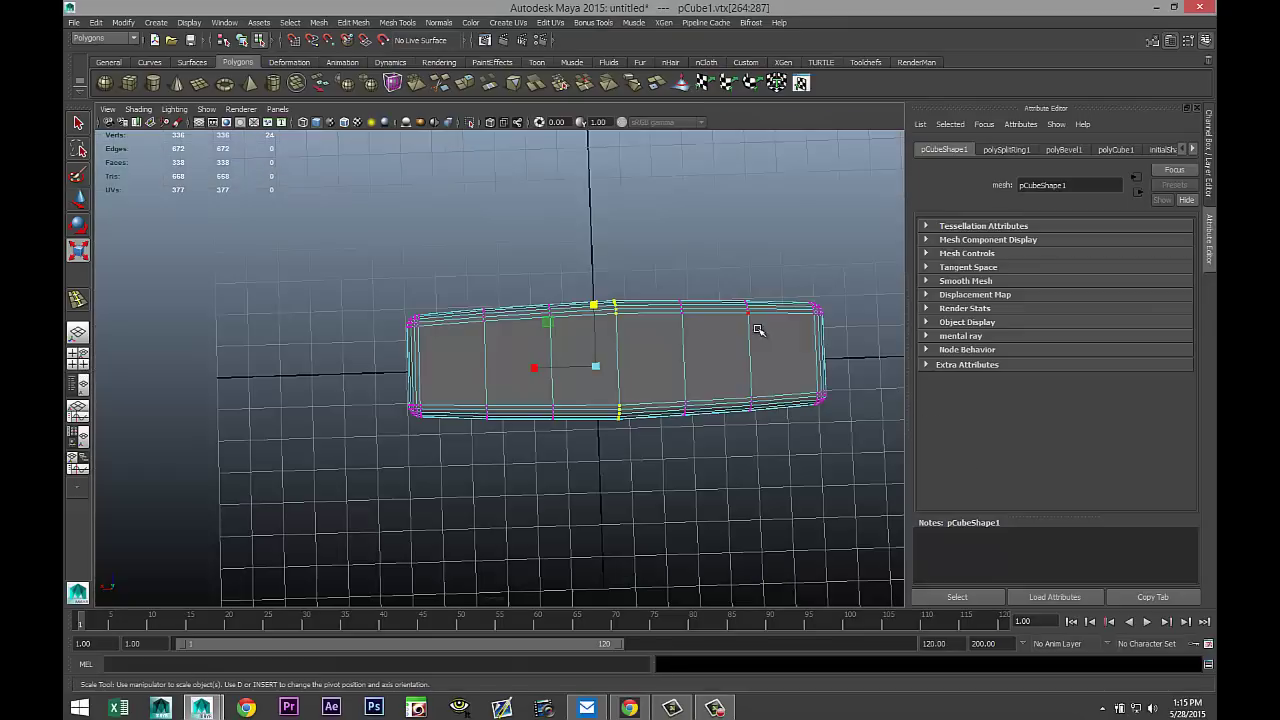
- Return the box to object mode, deselect it and examine its bulged sides from several angles
{"action": "left_click_drag", "start_coordinate": [686, 503], "coordinate": [208, 340], "text": "alt"}
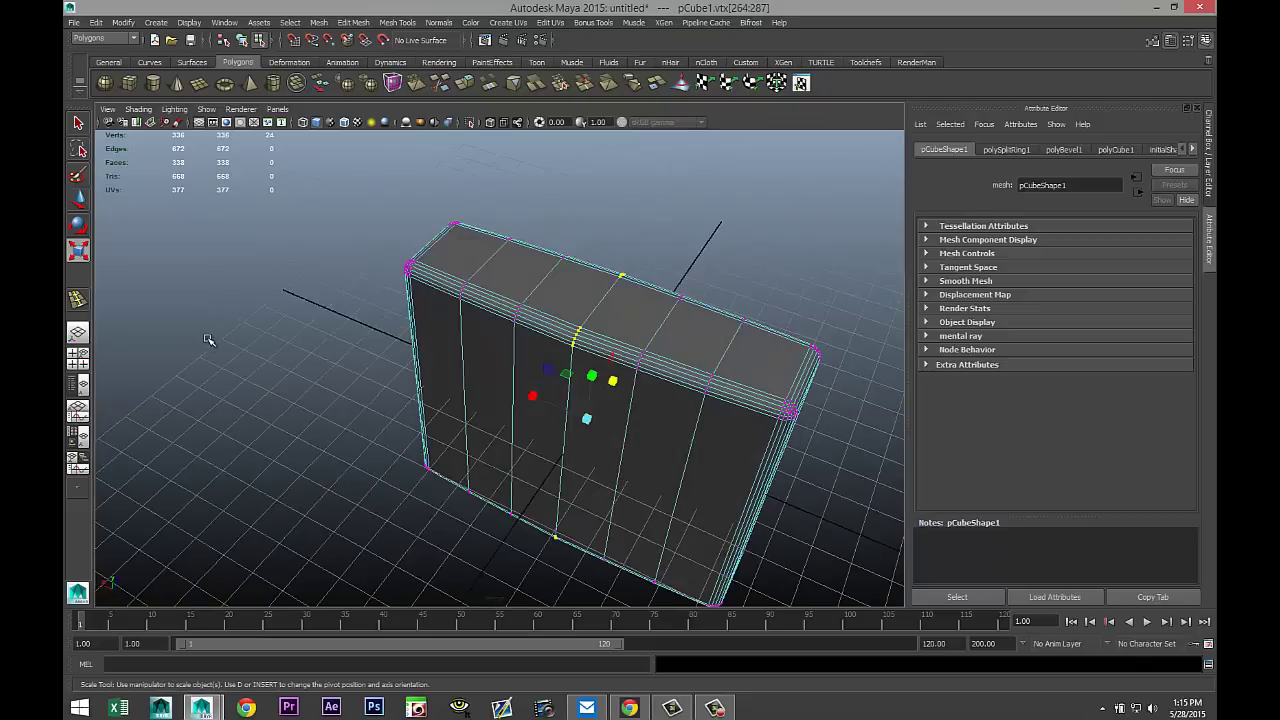
{"action": "left_click", "coordinate": [378, 362]}
{"action": "left_click_drag", "start_coordinate": [380, 360], "coordinate": [500, 395], "text": "alt"}
{"action": "right_click_drag", "start_coordinate": [500, 395], "coordinate": [560, 366]}
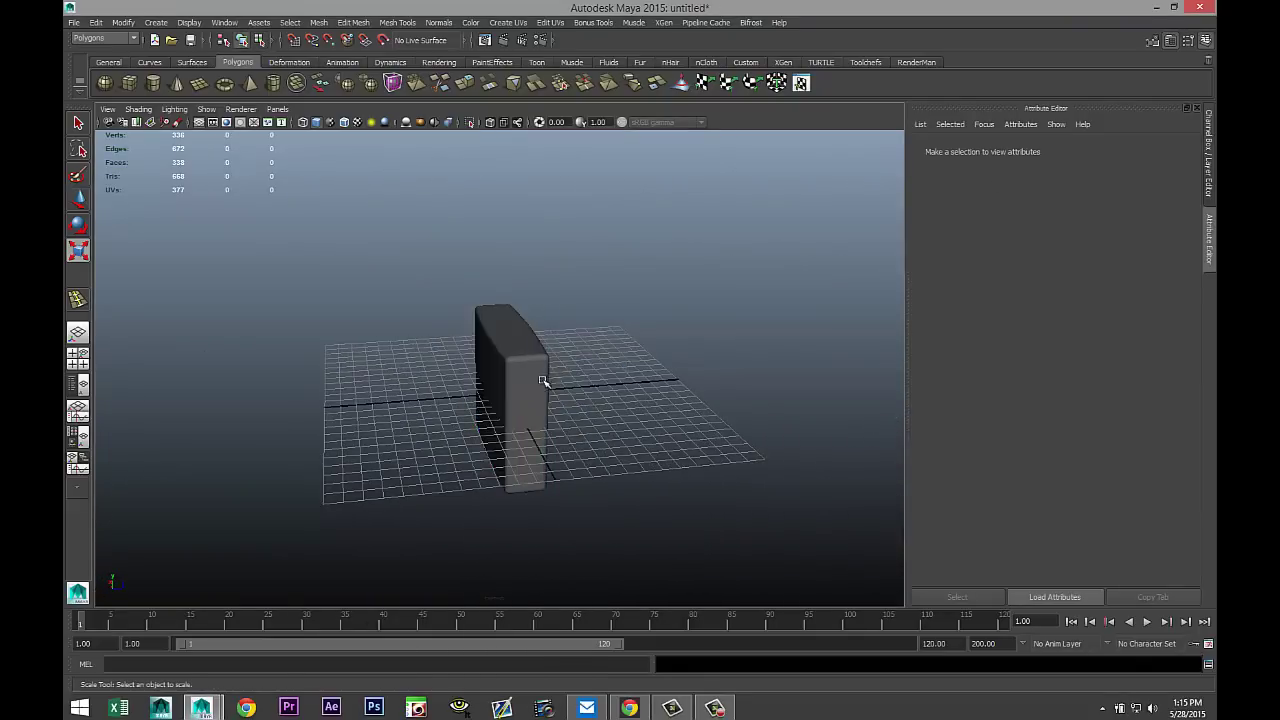
{"action": "left_click", "coordinate": [542, 381]}
{"action": "scroll", "coordinate": [689, 414], "scroll_direction": "down", "scroll_amount": 5}
{"action": "left_click", "coordinate": [689, 414]}
{"action": "scroll", "coordinate": [688, 413], "scroll_direction": "up", "scroll_amount": 8}
{"action": "left_click_drag", "start_coordinate": [689, 414], "coordinate": [520, 443], "text": "alt"}
{"action": "middle_click_drag", "start_coordinate": [520, 443], "coordinate": [388, 485], "text": "alt"}
{"action": "scroll", "coordinate": [560, 480], "scroll_direction": "down", "scroll_amount": 4}
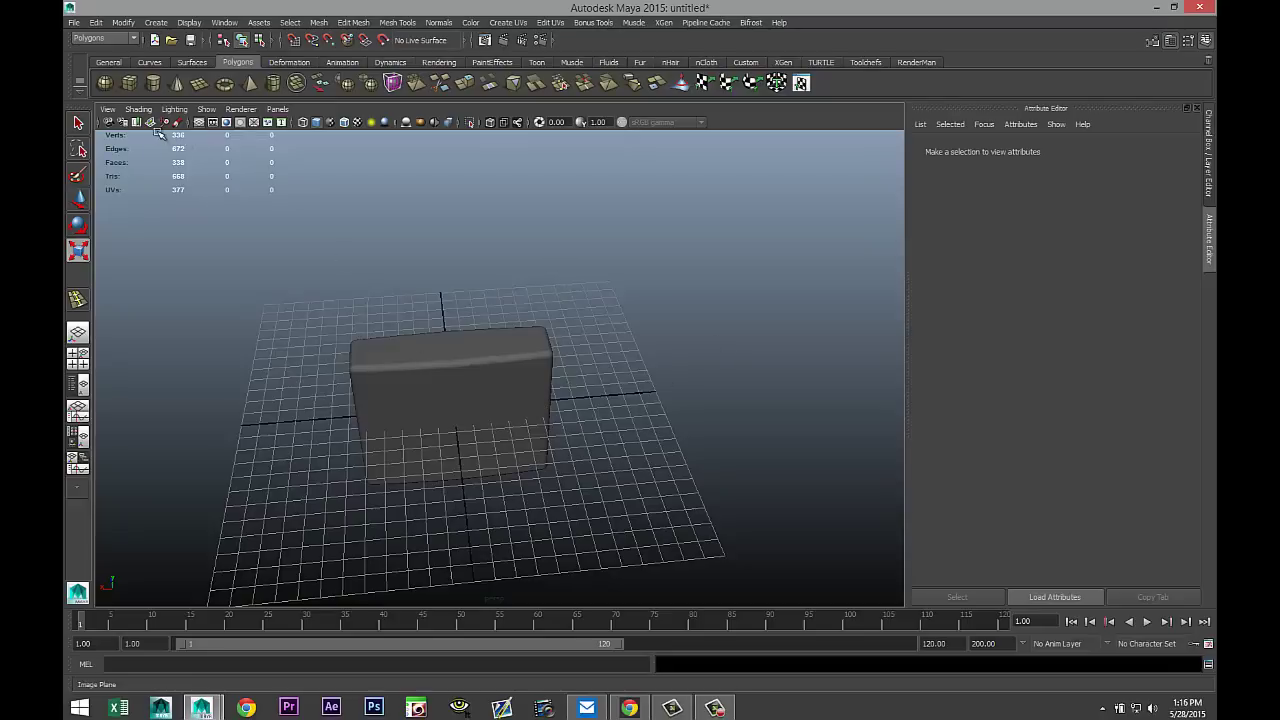
- Create a polygon torus with a radius of about 47.8 on the grid plane, centred away from the box
{"action": "scroll", "coordinate": [255, 135], "scroll_direction": "down", "scroll_amount": 3}
{"action": "left_click", "coordinate": [225, 83]}
{"action": "scroll", "coordinate": [508, 504], "scroll_direction": "down", "scroll_amount": 3}
{"action": "left_click_drag", "start_coordinate": [508, 504], "coordinate": [730, 524]}
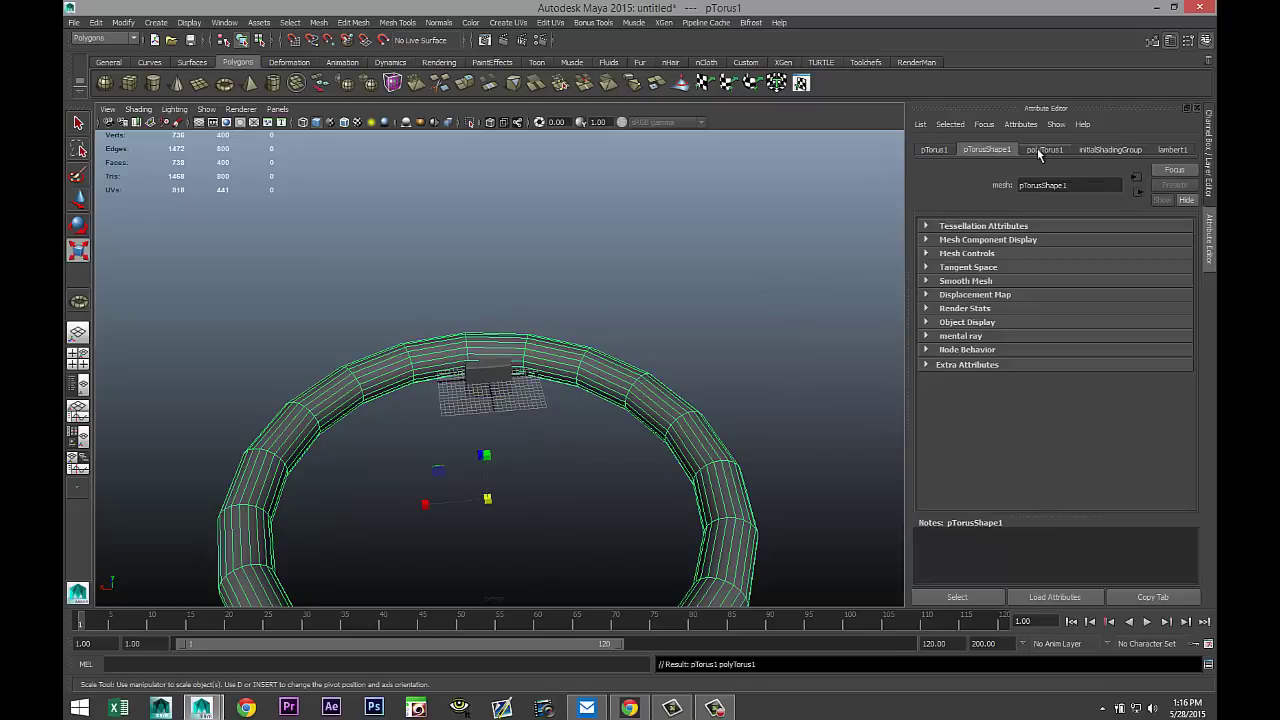
- Set the torus's axis and height subdivisions to 40 each and its section radius to 1.2
{"action": "left_click", "coordinate": [1046, 150]}
{"action": "left_click", "coordinate": [1061, 295]}
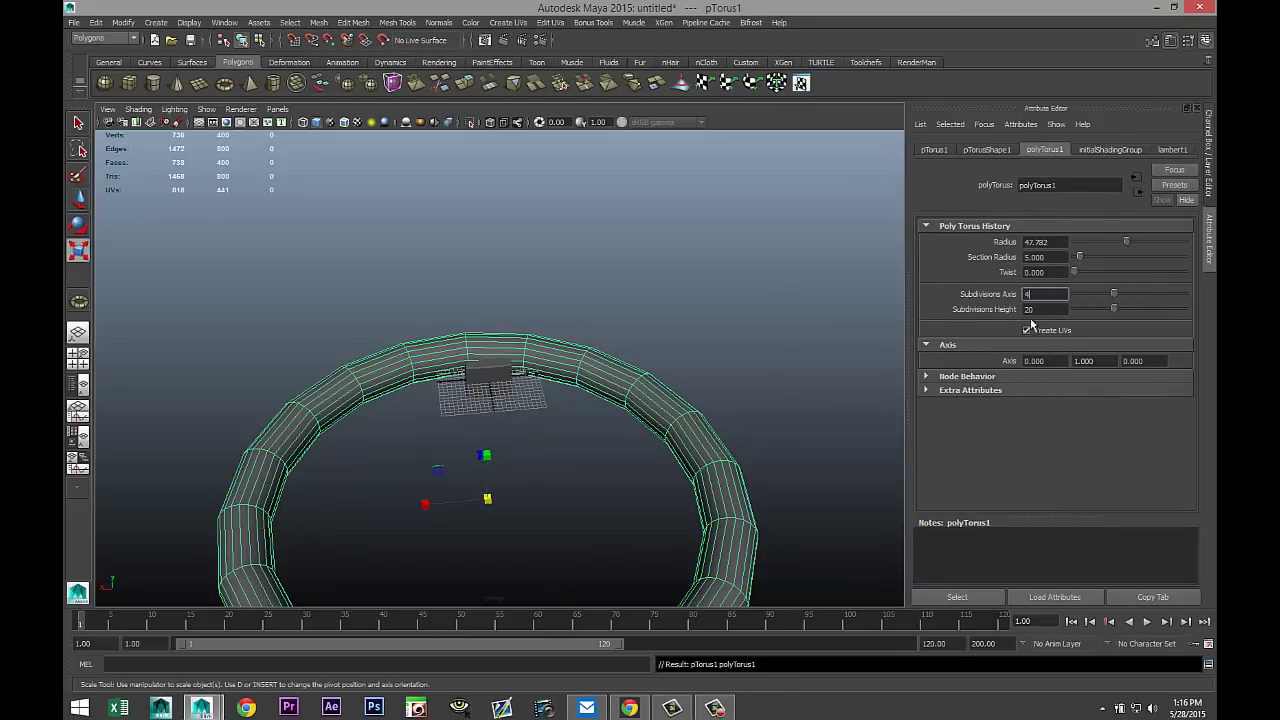
{"action": "key", "text": "Tab"}
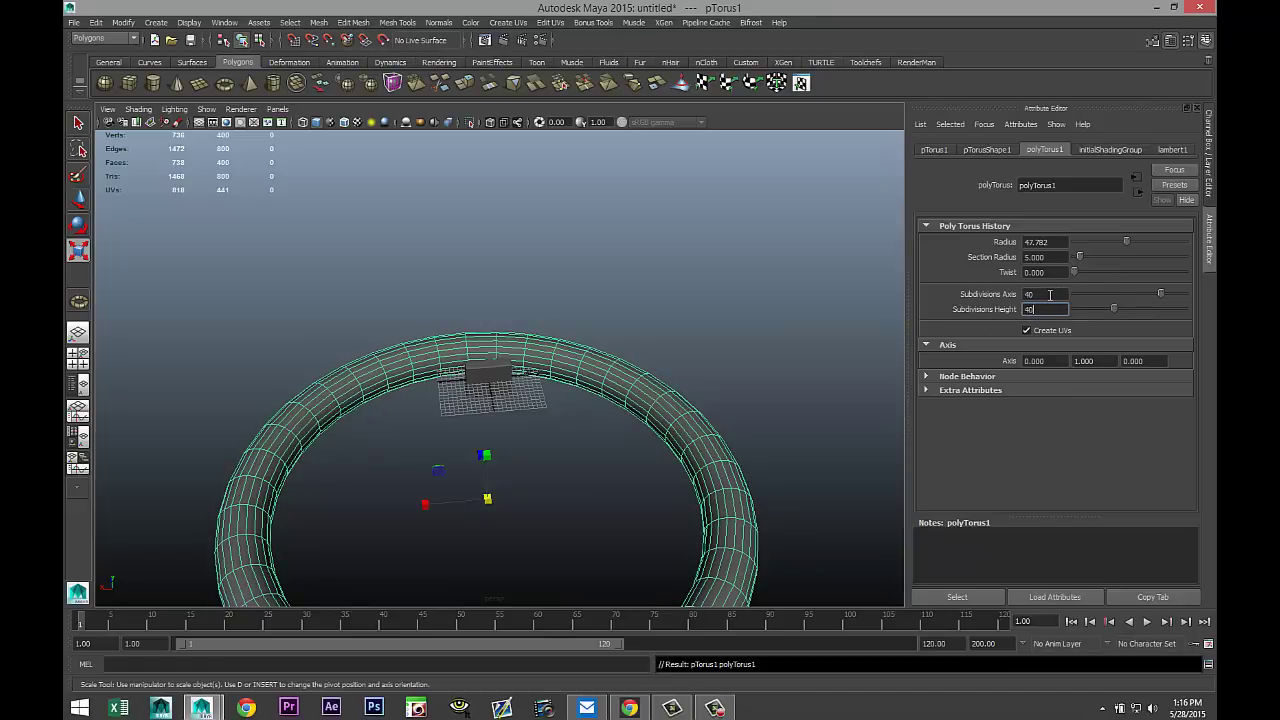
{"action": "left_click", "coordinate": [1050, 294]}
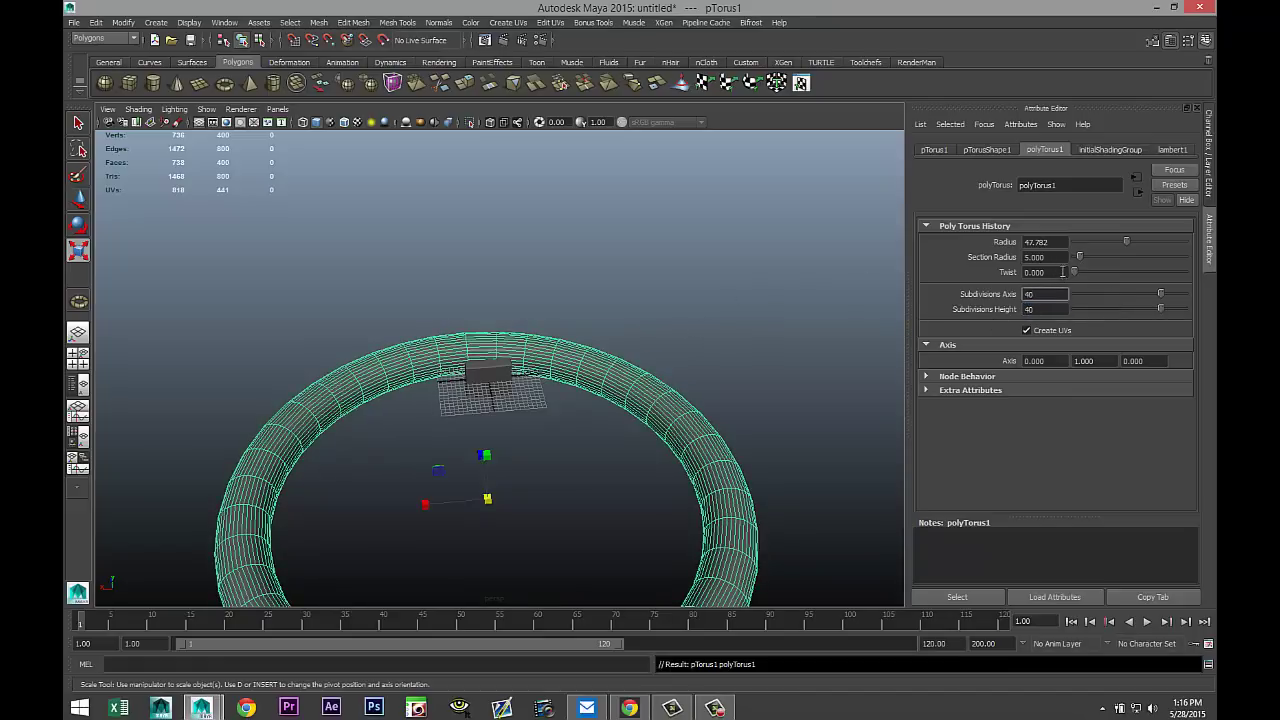
{"action": "left_click", "coordinate": [1061, 257]}
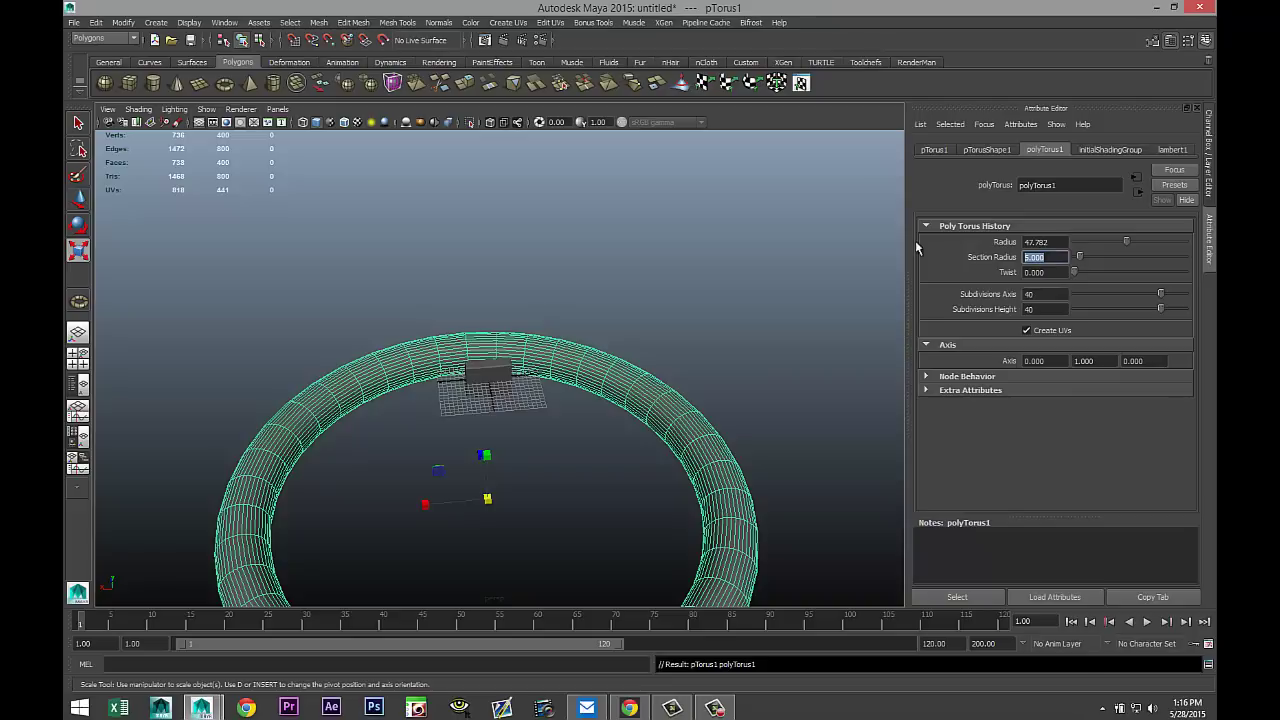
{"action": "type", "text": "1.2"}
{"action": "key", "text": "Return"}
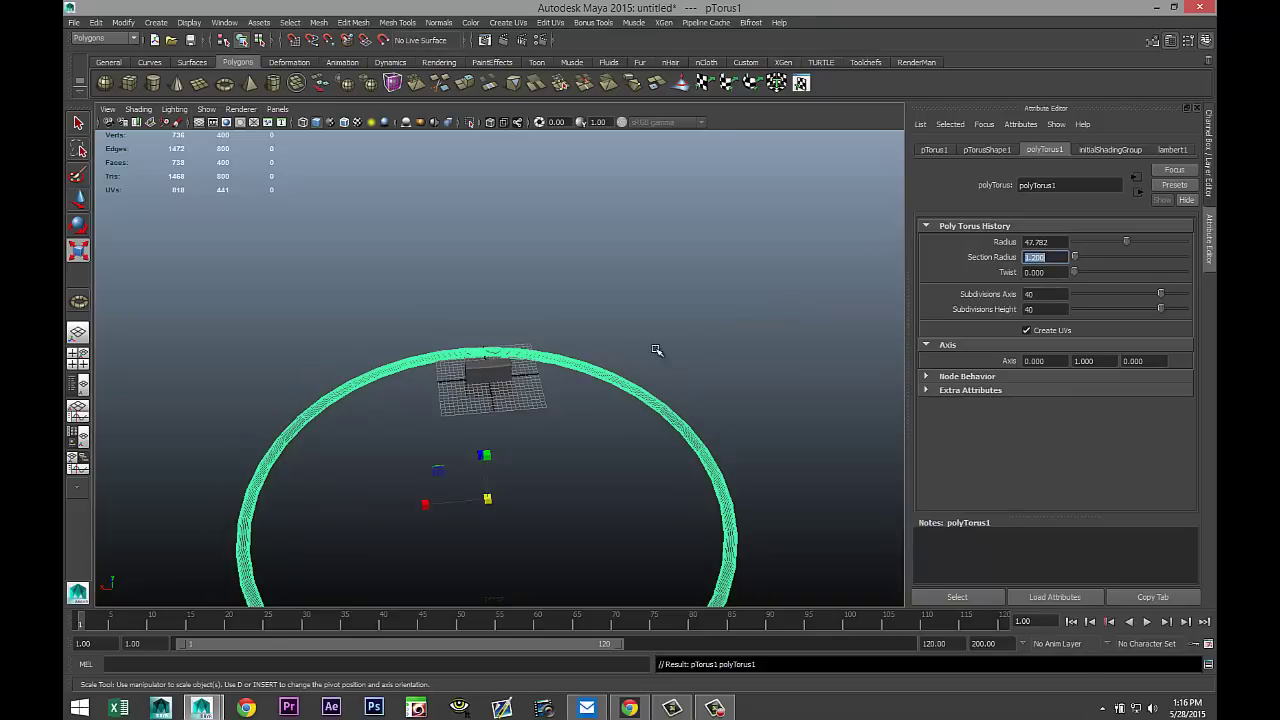
- Stand the torus upright by rotating it about X and setting its Rotate X value to 90
{"action": "left_click", "coordinate": [646, 413]}
{"action": "left_click", "coordinate": [657, 403]}
{"action": "key", "text": "e"}
{"action": "left_click_drag", "start_coordinate": [491, 514], "coordinate": [600, 410]}
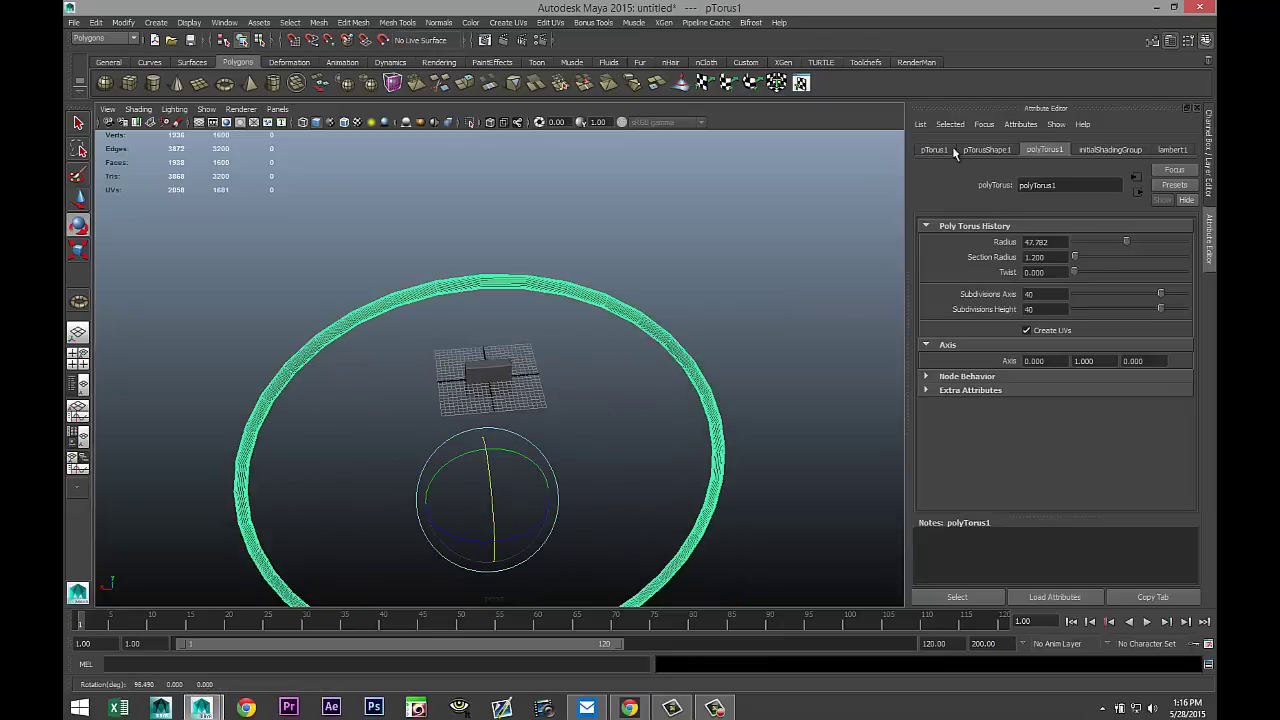
{"action": "left_click", "coordinate": [934, 150]}
{"action": "left_click", "coordinate": [1061, 257]}
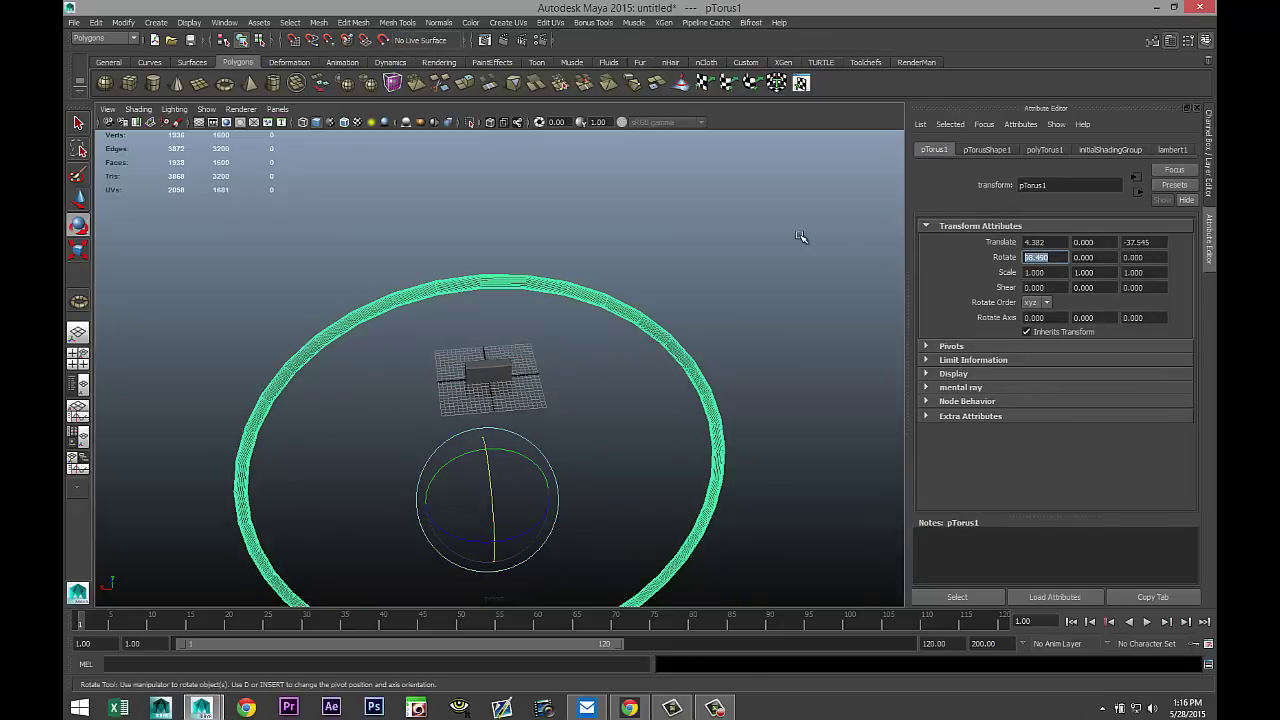
{"action": "type", "text": "90"}
{"action": "key", "text": "Return"}
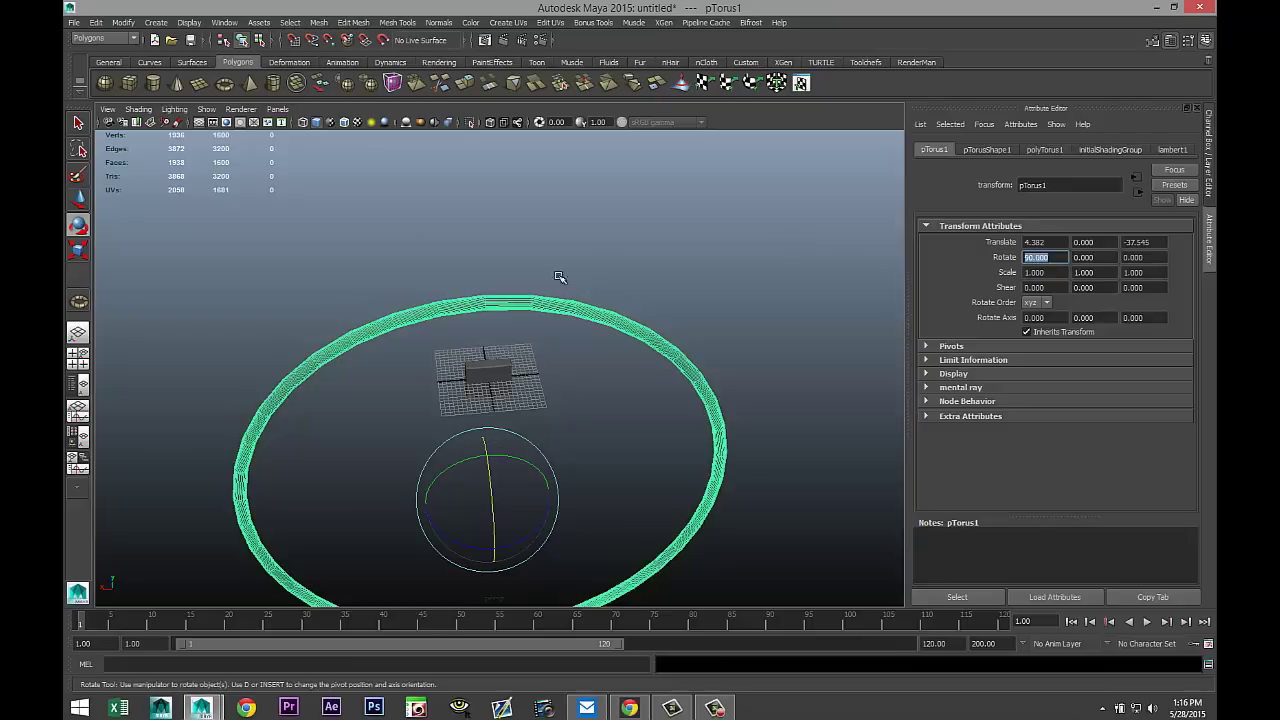
- In the front view, scale the torus down uniformly to about 0.102 so it is close to the box's size
{"action": "left_click", "coordinate": [90, 368]}
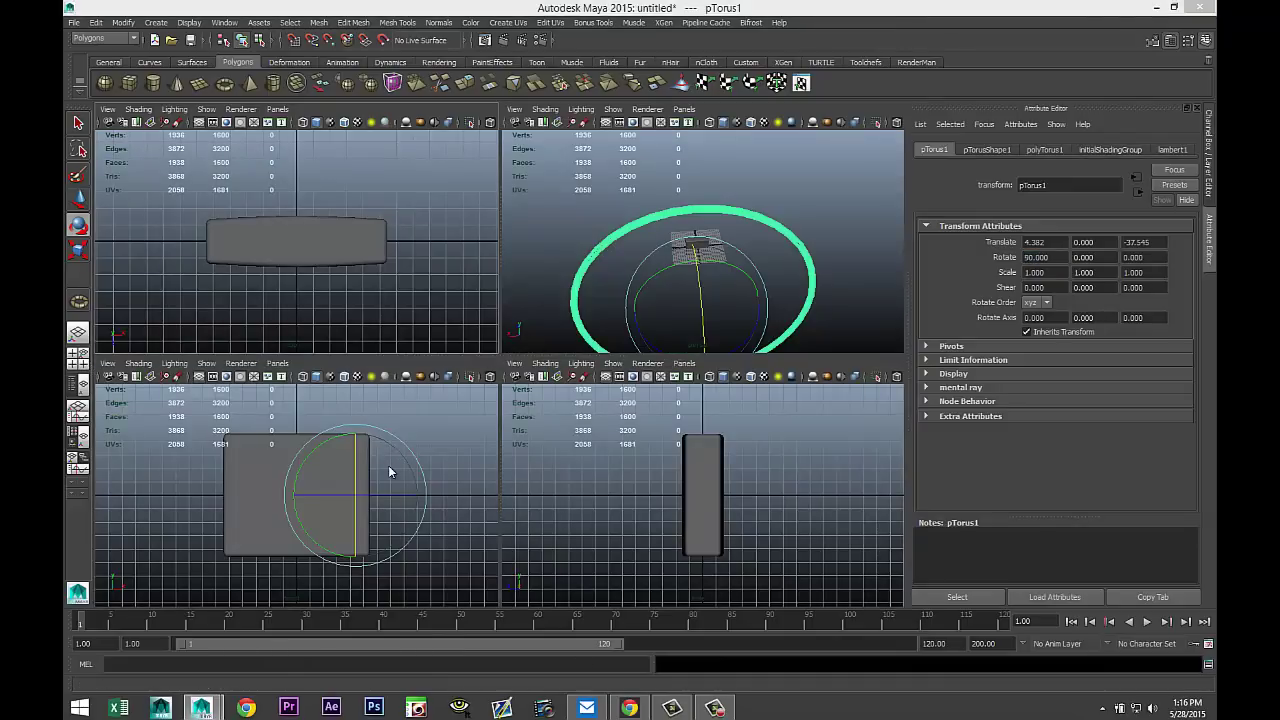
{"action": "key", "text": "space"}
{"action": "scroll", "coordinate": [400, 466], "scroll_direction": "down", "scroll_amount": 2}
{"action": "scroll", "coordinate": [518, 467], "scroll_direction": "down", "scroll_amount": 5}
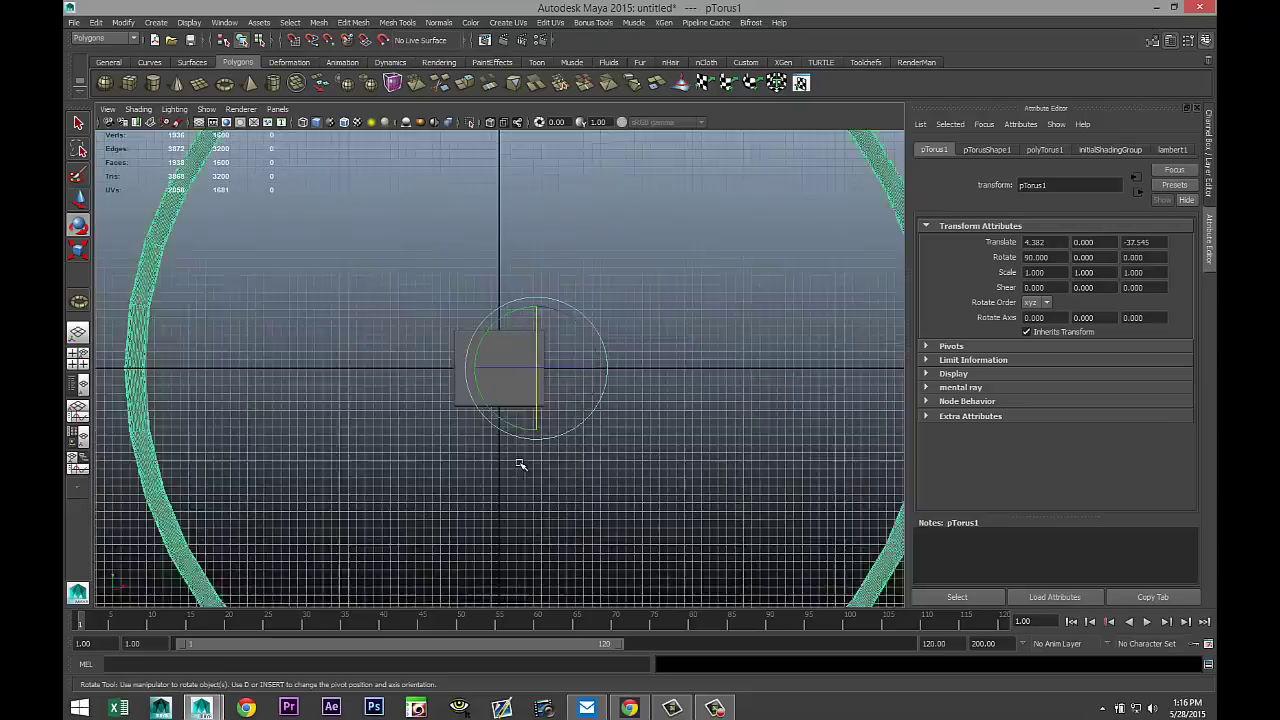
{"action": "key", "text": "r"}
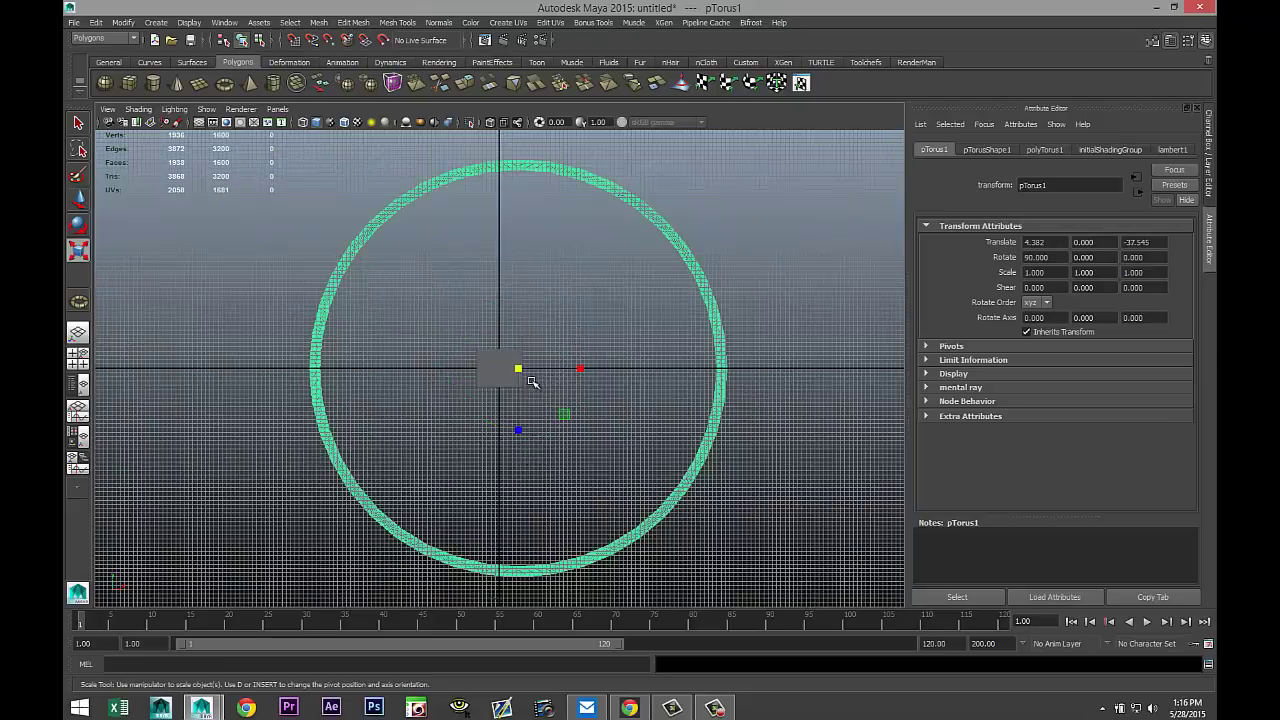
{"action": "left_click_drag", "start_coordinate": [520, 369], "coordinate": [263, 363]}
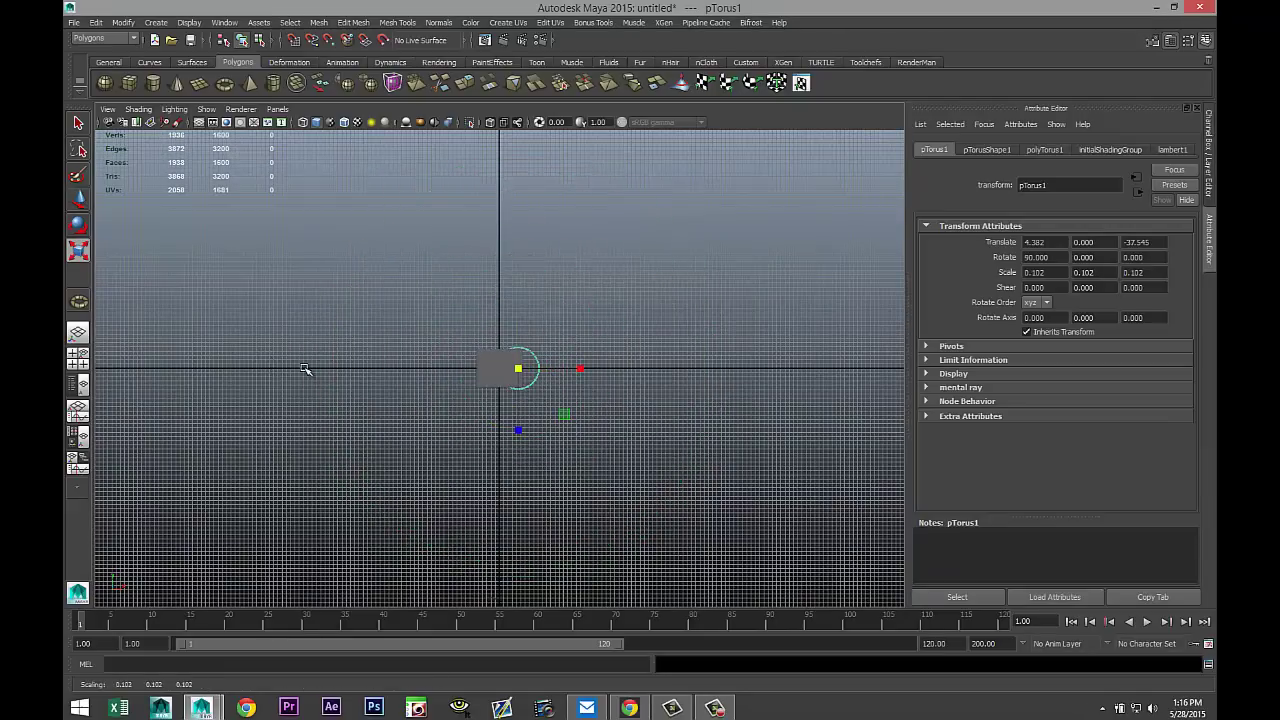
{"action": "scroll", "coordinate": [305, 370], "scroll_direction": "up", "scroll_amount": 8}
{"action": "scroll", "coordinate": [306, 369], "scroll_direction": "down", "scroll_amount": 2}
{"action": "scroll", "coordinate": [326, 380], "scroll_direction": "up", "scroll_amount": 3}
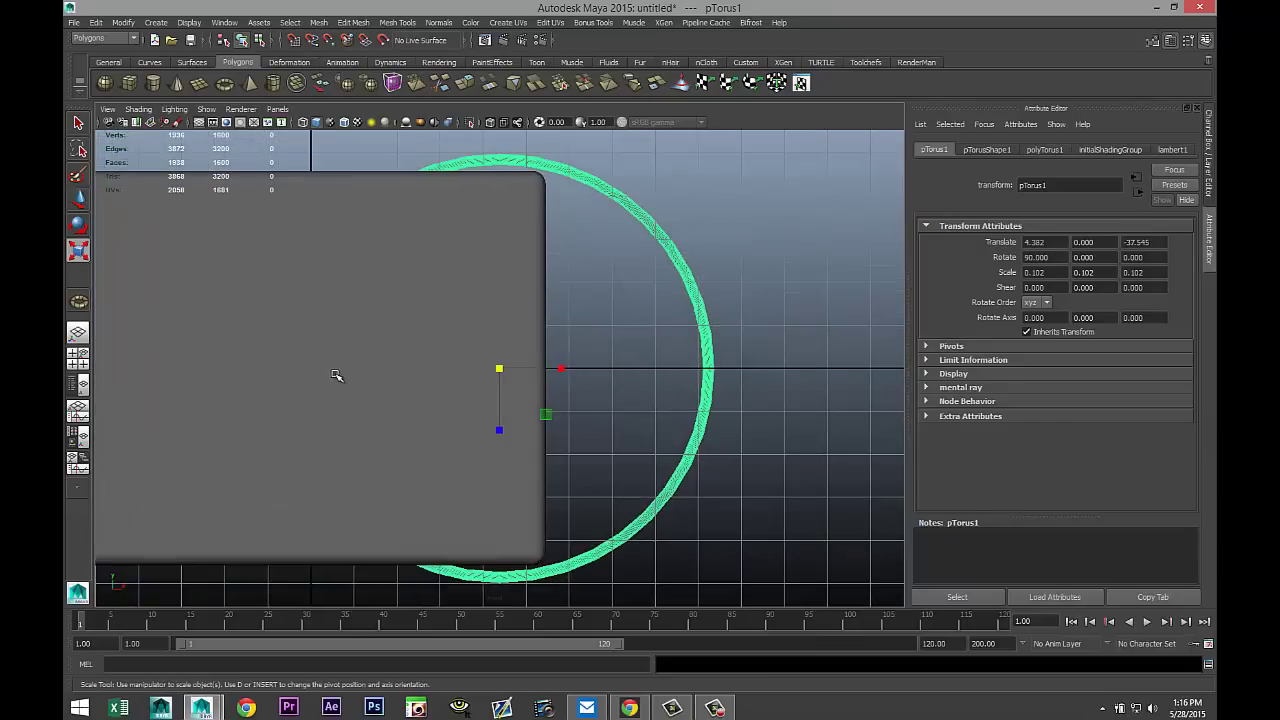
- Centre the torus on the box with Translate X at 0, and raise it along Y to about 4.1
{"action": "scroll", "coordinate": [520, 328], "scroll_direction": "up", "scroll_amount": 1}
{"action": "middle_click_drag", "start_coordinate": [551, 303], "coordinate": [700, 357], "text": "alt"}
{"action": "scroll", "coordinate": [703, 362], "scroll_direction": "down", "scroll_amount": 2}
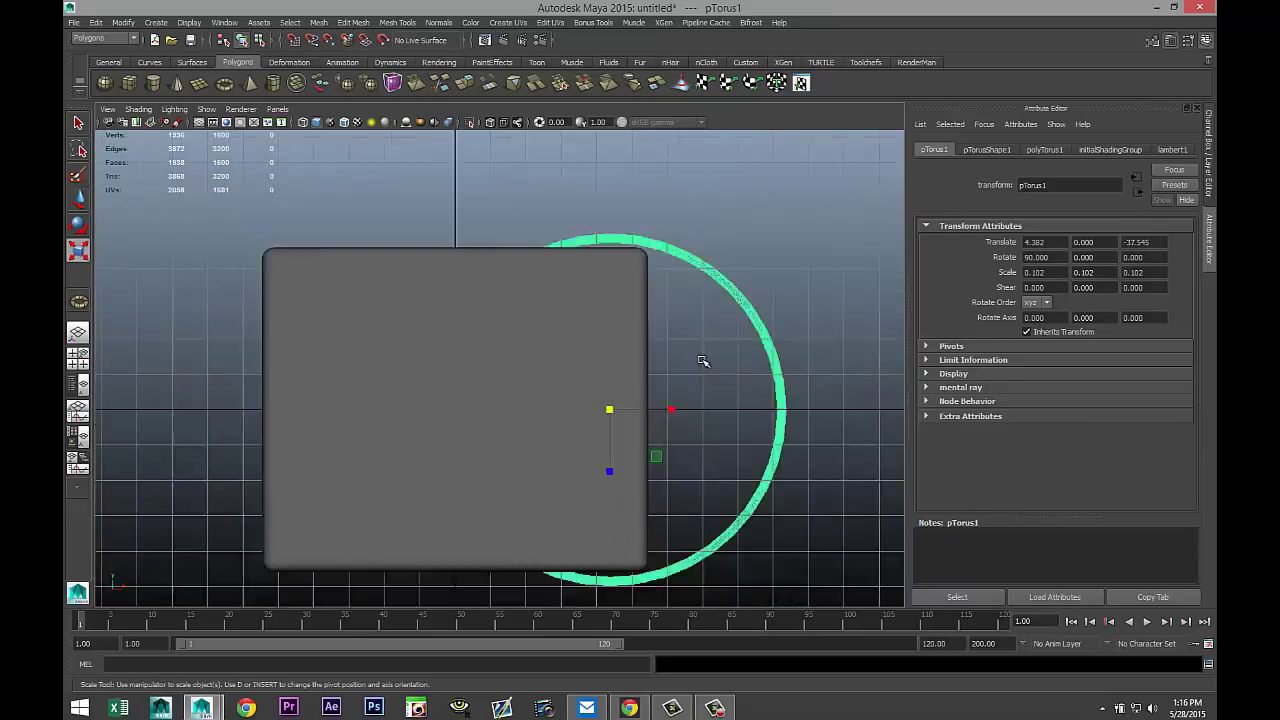
{"action": "scroll", "coordinate": [703, 362], "scroll_direction": "down", "scroll_amount": 1}
{"action": "key", "text": "w"}
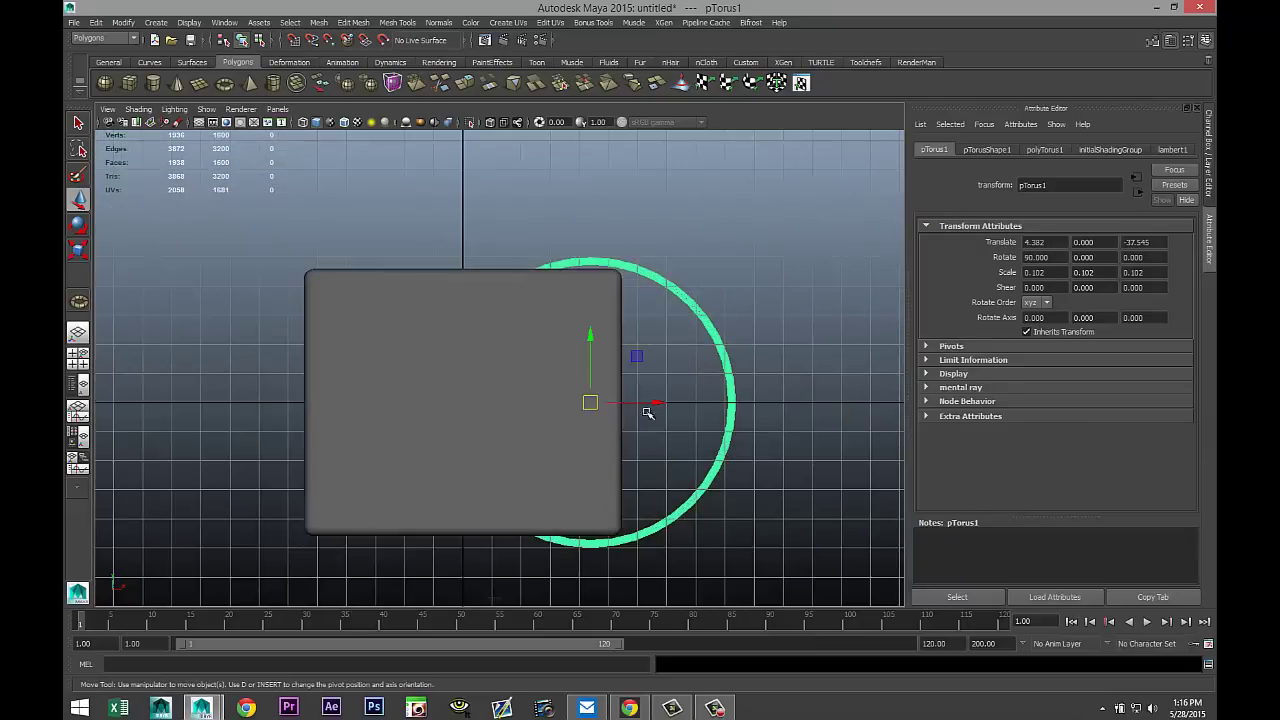
{"action": "left_click_drag", "start_coordinate": [657, 403], "coordinate": [534, 409]}
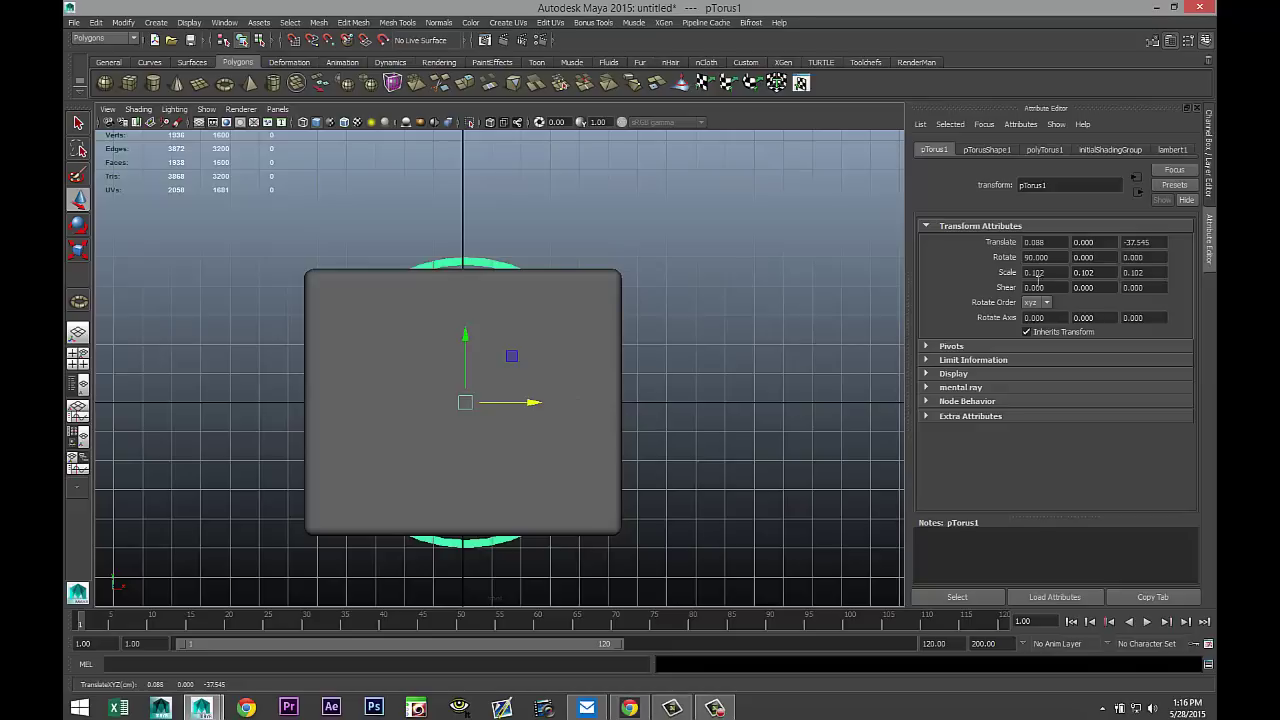
{"action": "left_click", "coordinate": [1096, 241]}
{"action": "left_click", "coordinate": [1055, 241]}
{"action": "type", "text": "0"}
{"action": "left_click", "coordinate": [1108, 242]}
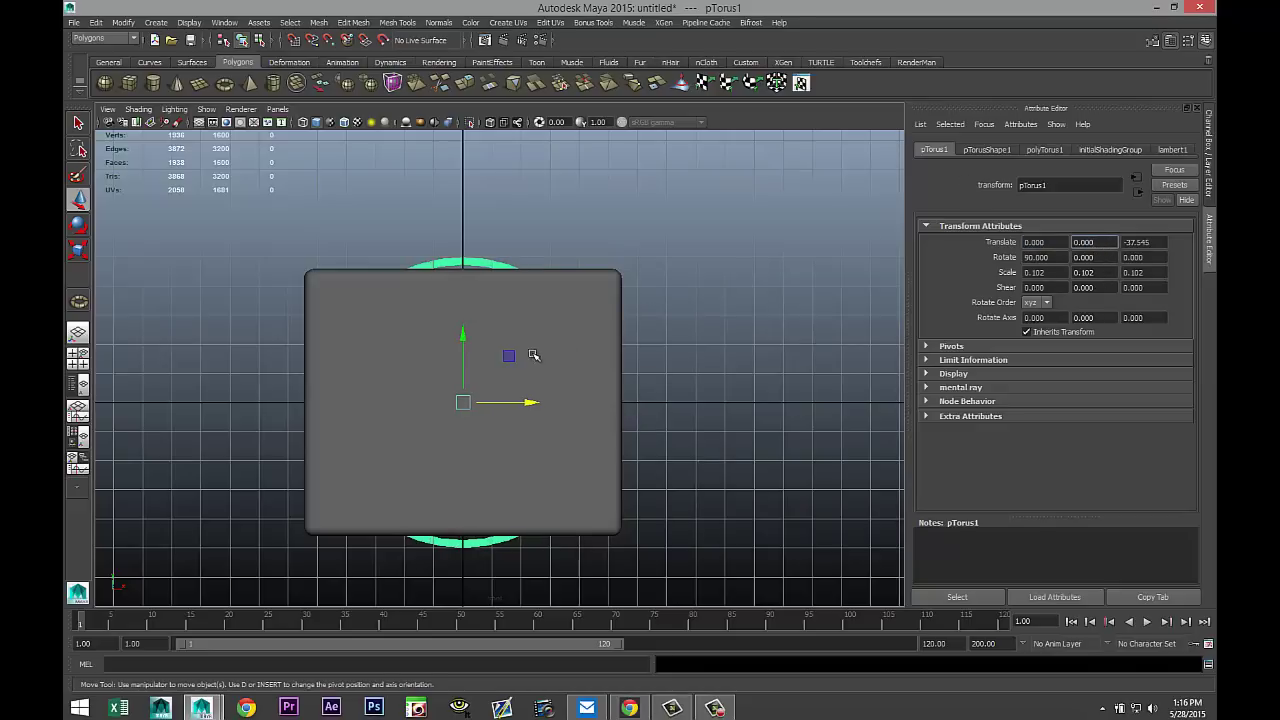
{"action": "left_click_drag", "start_coordinate": [463, 338], "coordinate": [466, 214]}
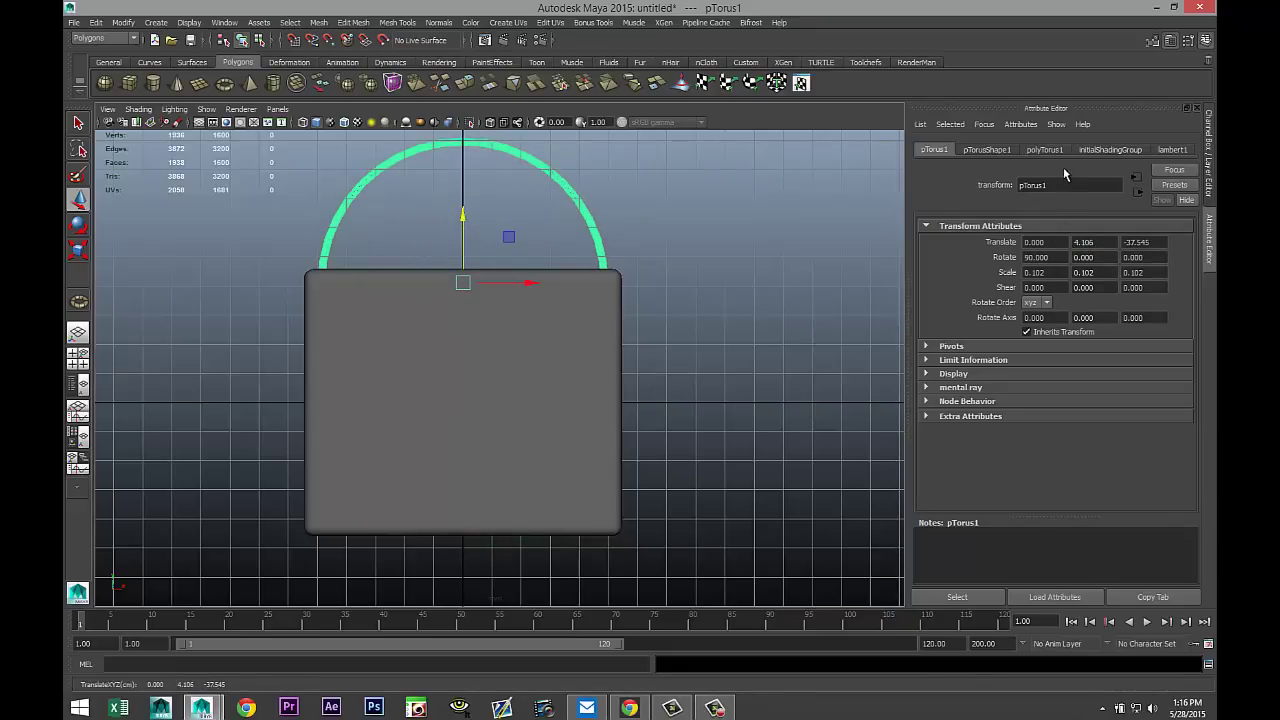
- Scale the torus down uniformly to about 0.085 and thicken its ring to a section radius of 3.9
{"action": "left_click", "coordinate": [1047, 150]}
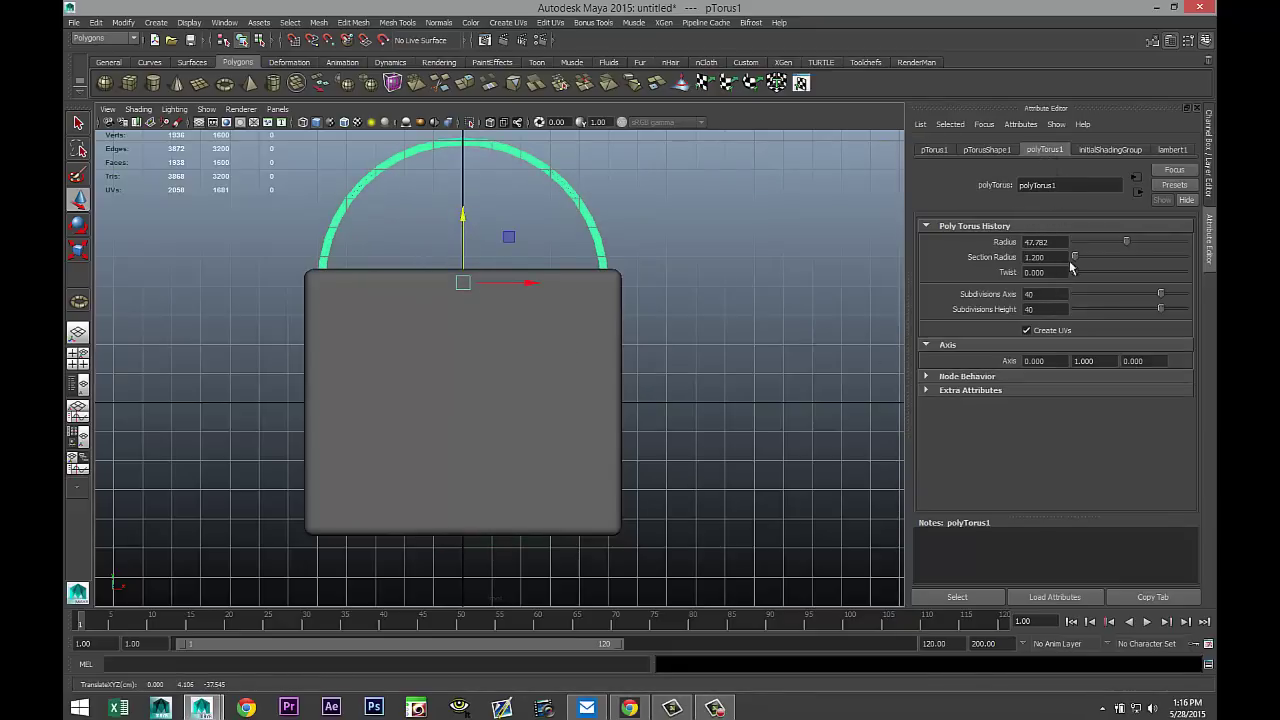
{"action": "left_click_drag", "start_coordinate": [1075, 262], "coordinate": [1078, 262]}
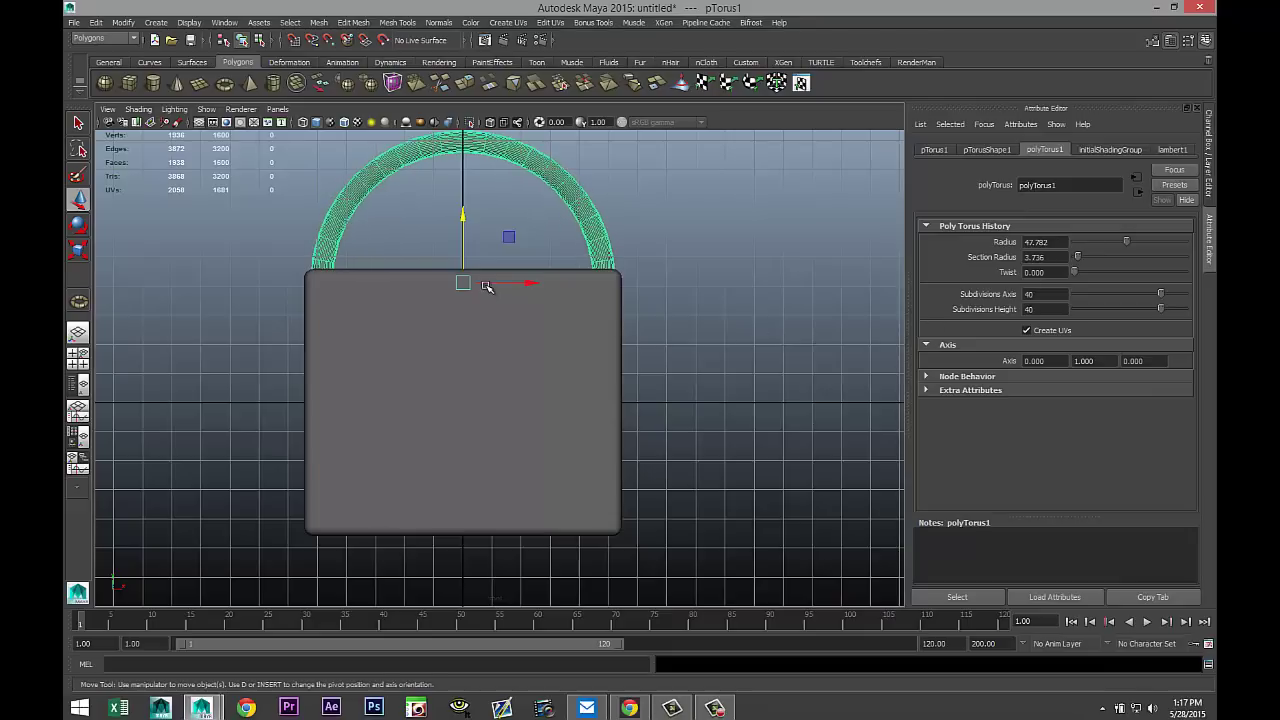
{"action": "key", "text": "r"}
{"action": "left_click_drag", "start_coordinate": [466, 285], "coordinate": [430, 287]}
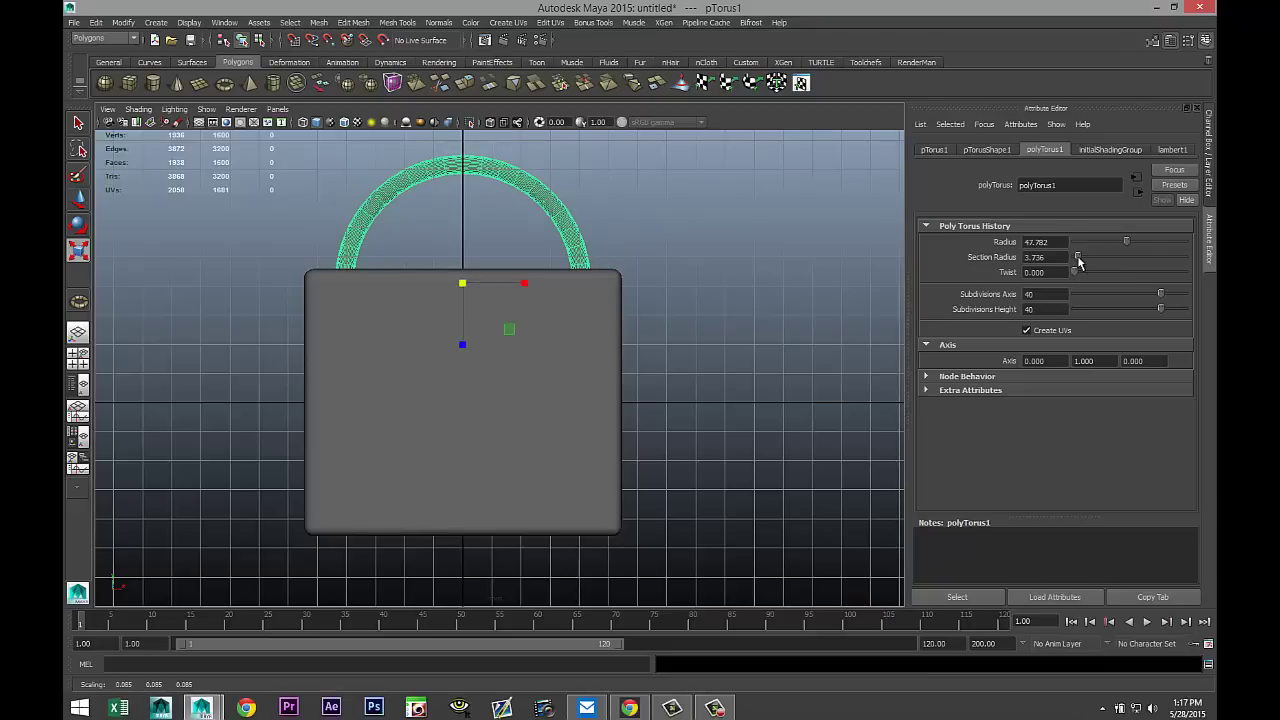
{"action": "left_click", "coordinate": [1064, 257]}
{"action": "type", "text": "3.9"}
{"action": "key", "text": "Return"}
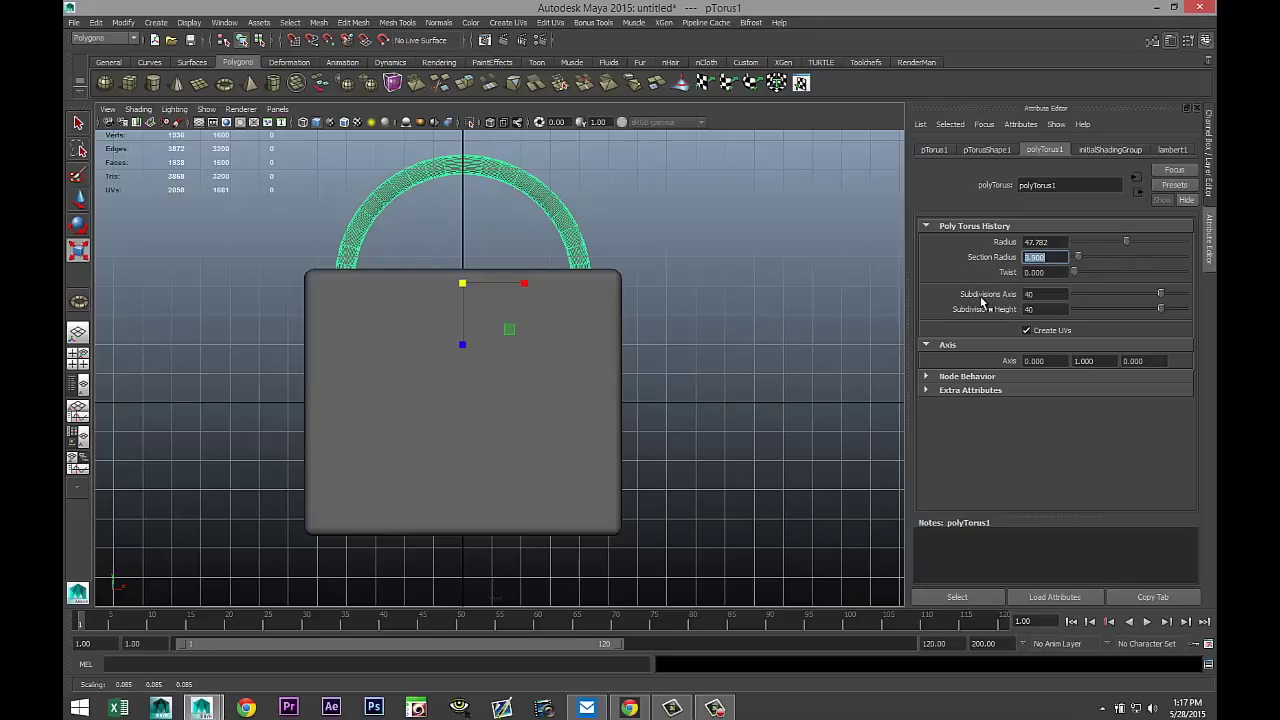
- Narrow the torus slightly along X to a scale of about 0.077
{"action": "left_click", "coordinate": [524, 284]}
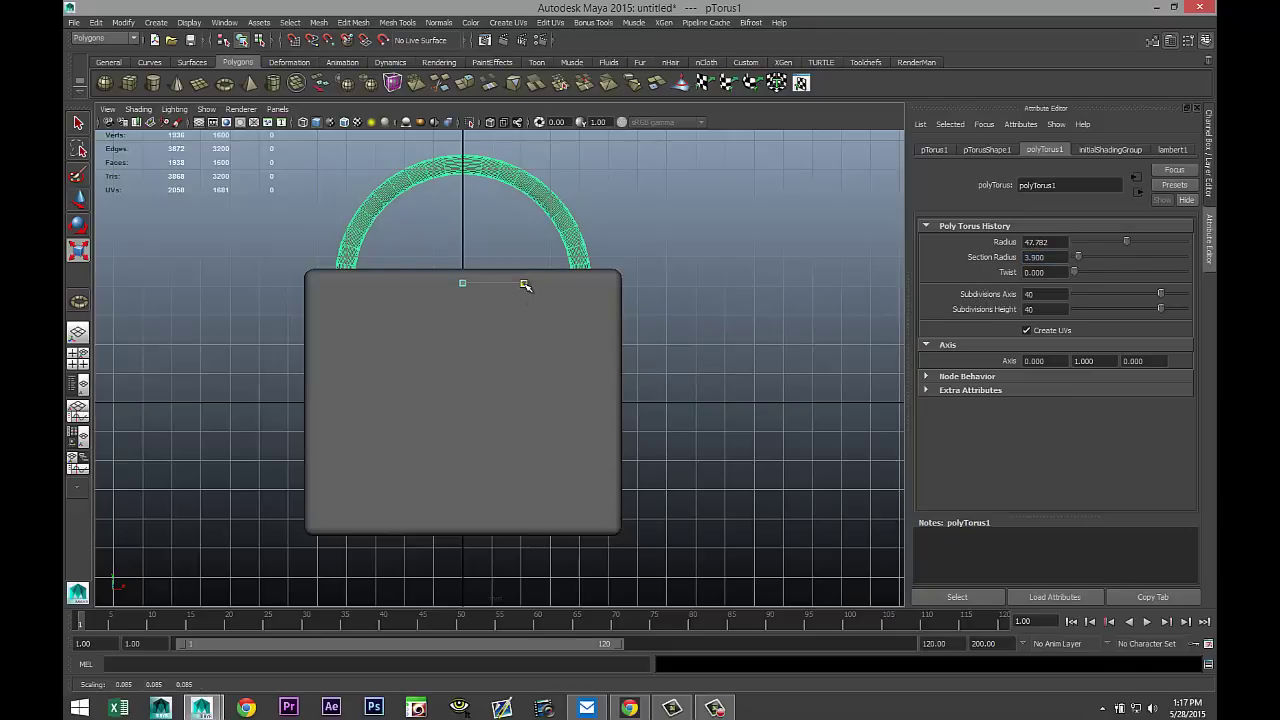
{"action": "left_click_drag", "start_coordinate": [524, 285], "coordinate": [522, 287]}
{"action": "scroll", "coordinate": [531, 305], "scroll_direction": "down", "scroll_amount": 2}
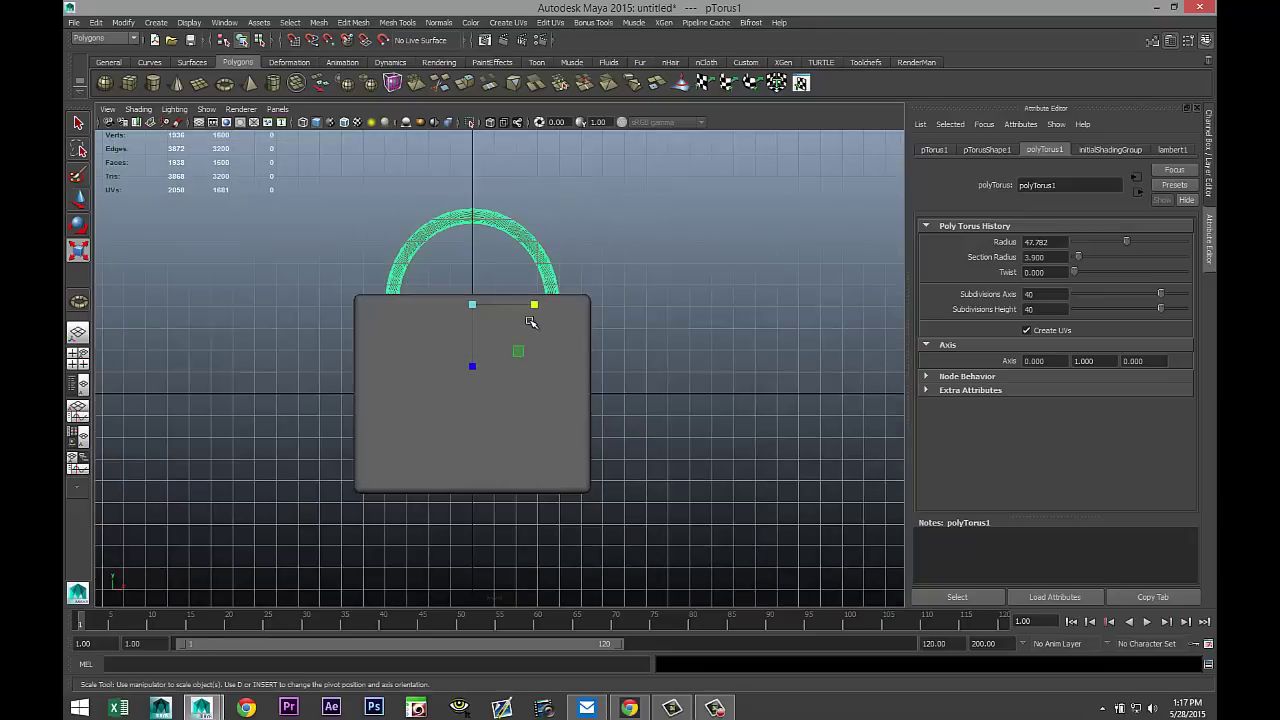
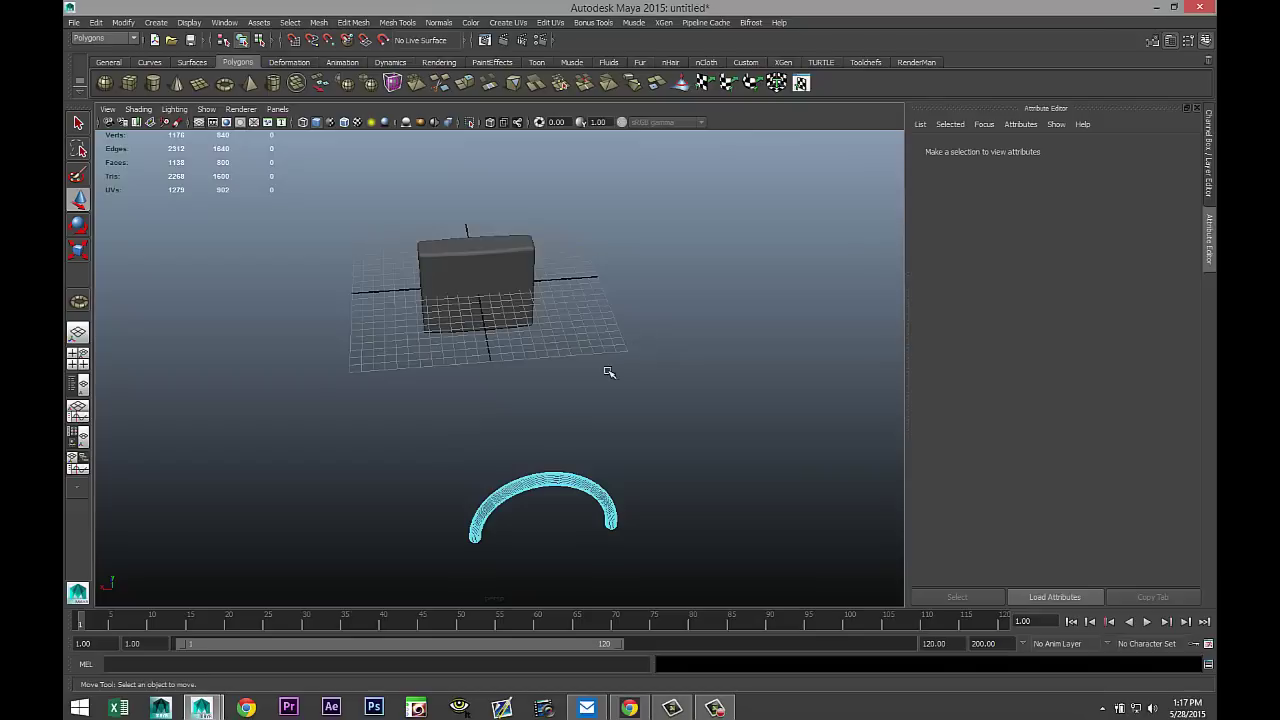
- Return the half torus to object mode, move it along Z over the box, and set its Translate Z to 0
{"action": "left_click_drag", "start_coordinate": [563, 409], "coordinate": [656, 412], "text": "alt"}
{"action": "right_click", "coordinate": [628, 374]}
{"action": "left_click", "coordinate": [627, 379]}
{"action": "left_click", "coordinate": [628, 376]}
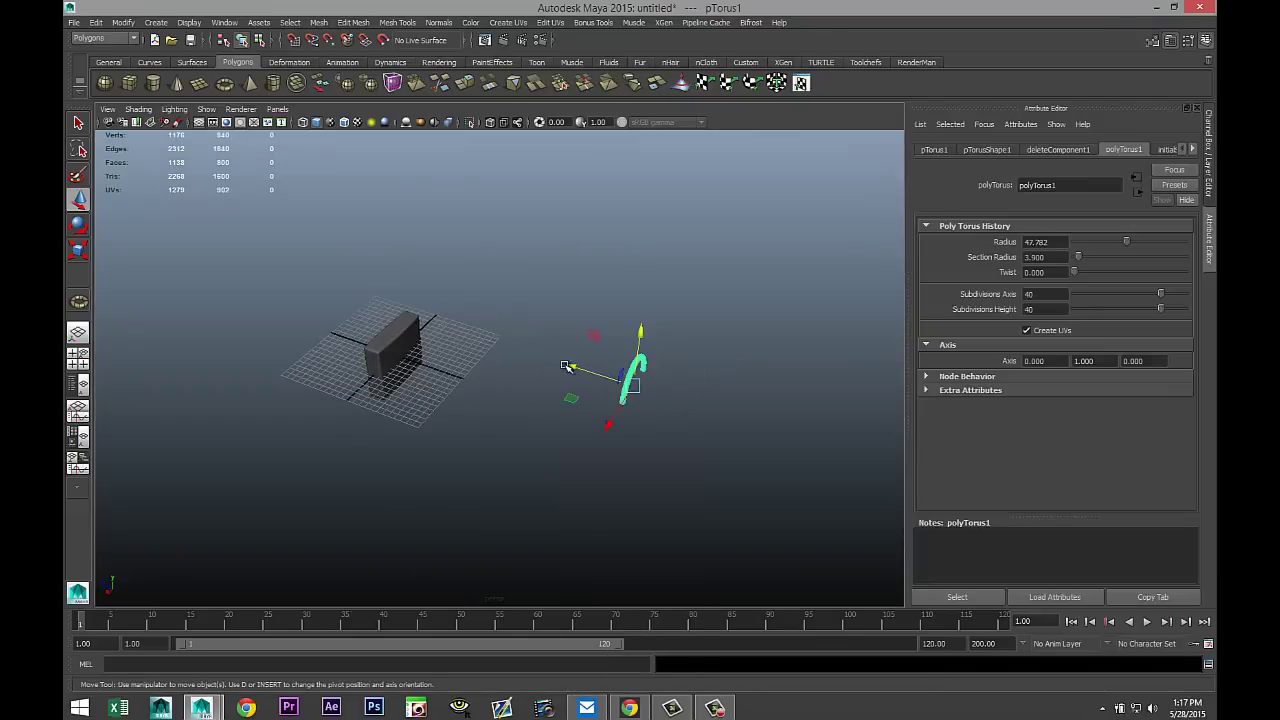
{"action": "left_click_drag", "start_coordinate": [566, 367], "coordinate": [321, 334]}
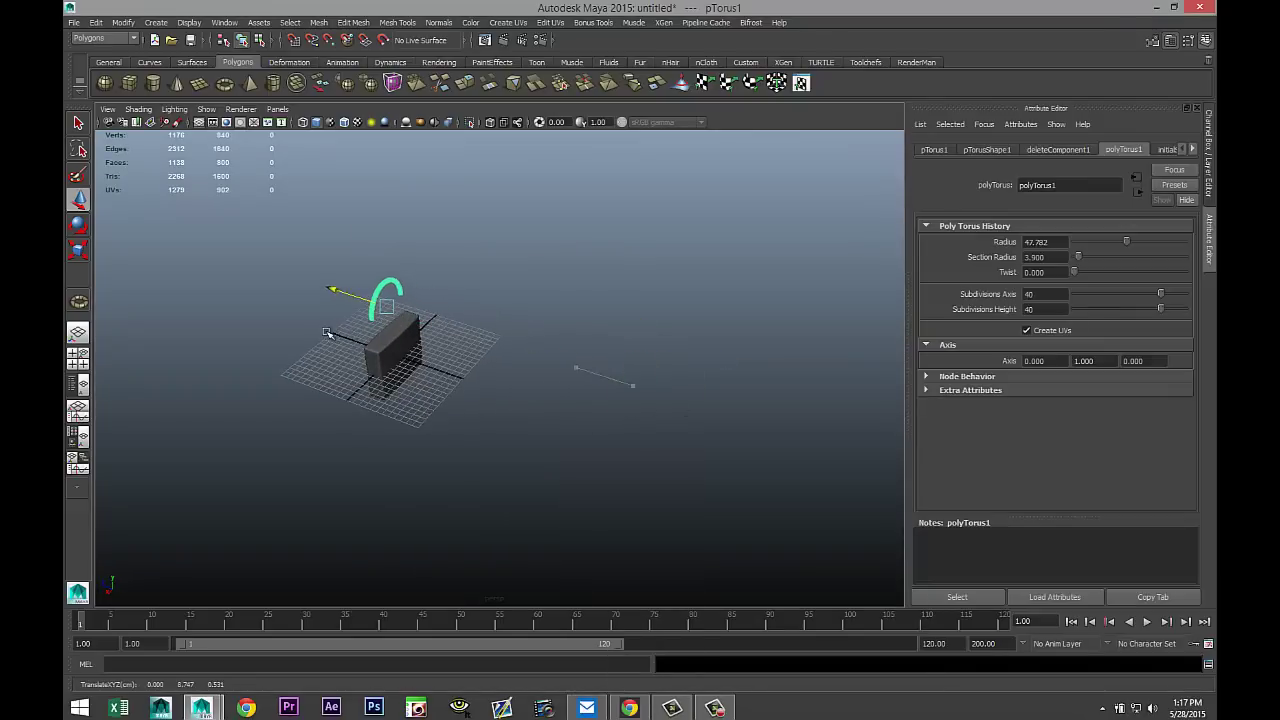
{"action": "left_click", "coordinate": [933, 150]}
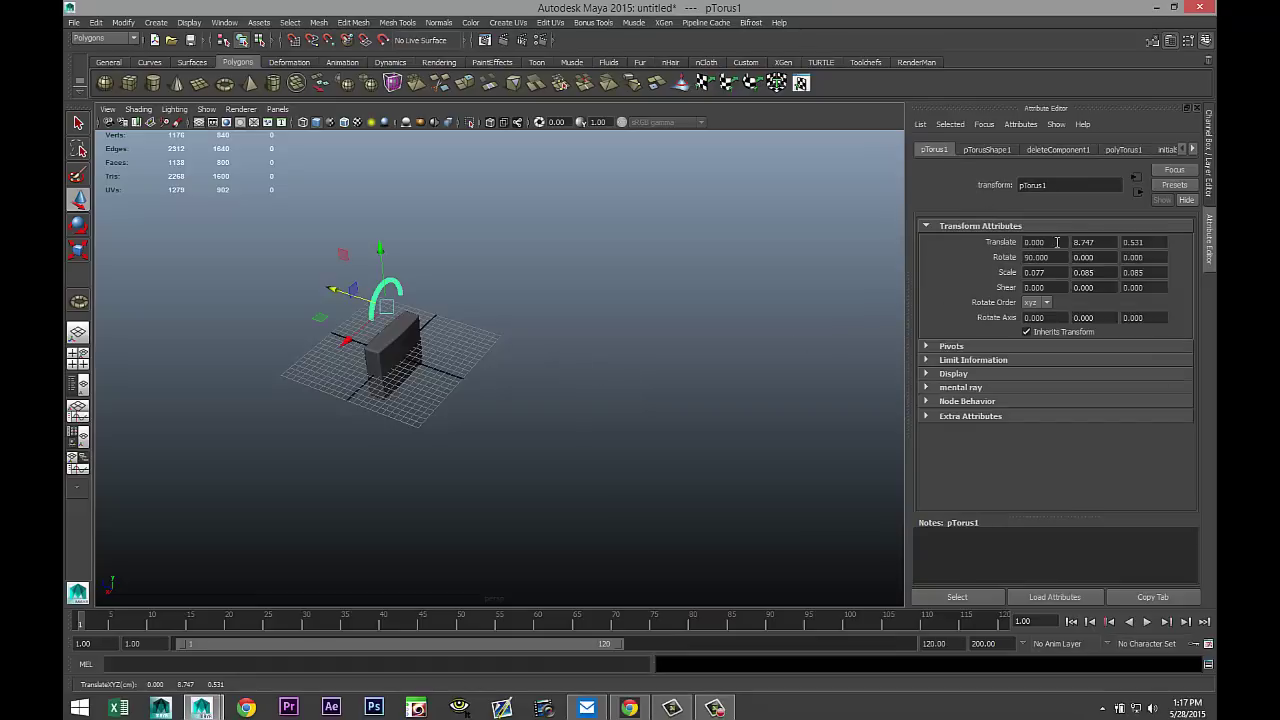
{"action": "left_click_drag", "start_coordinate": [1162, 242], "coordinate": [1105, 244]}
{"action": "type", "text": "0"}
{"action": "left_click", "coordinate": [1106, 243]}
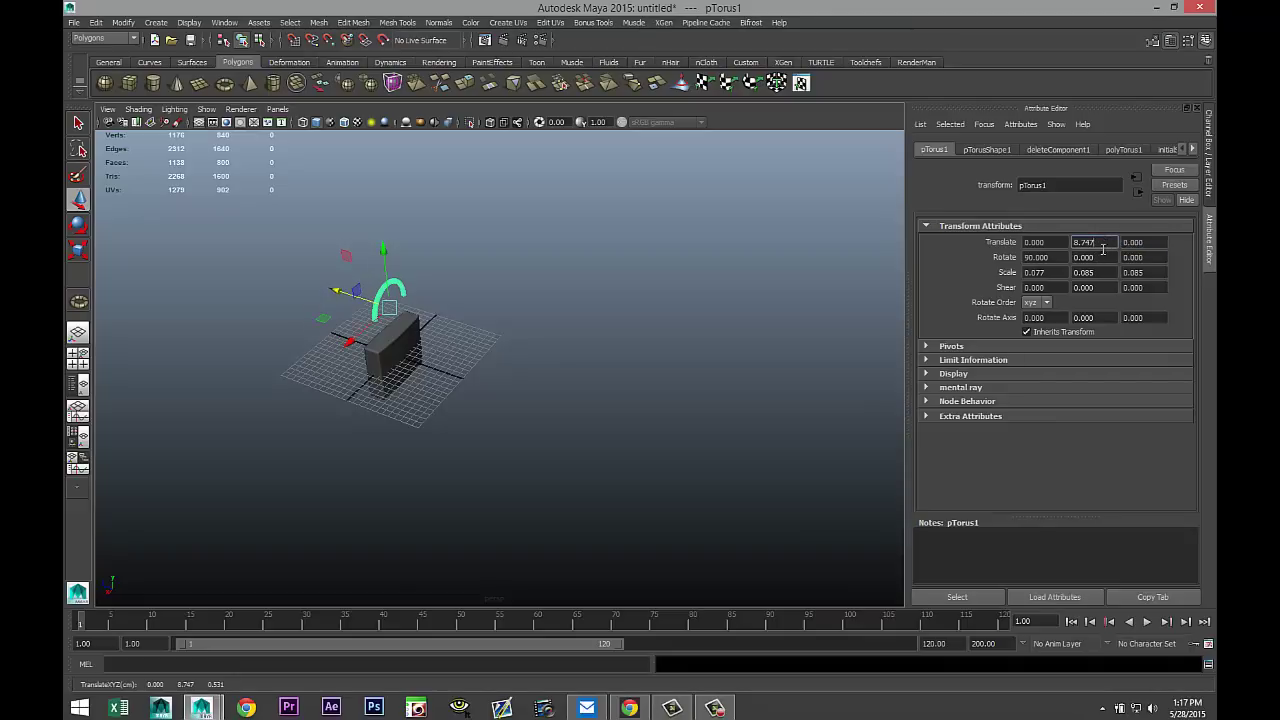
{"action": "scroll", "coordinate": [535, 400], "scroll_direction": "up", "scroll_amount": 4}
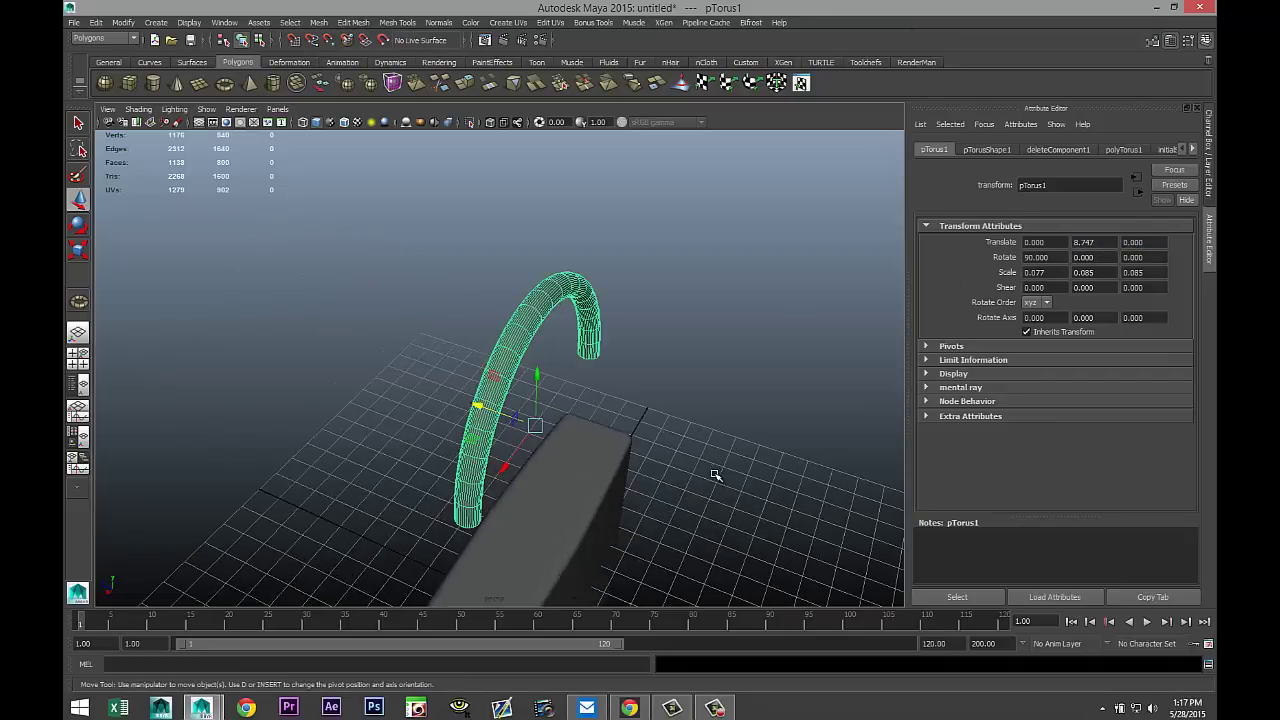
{"action": "scroll", "coordinate": [715, 474], "scroll_direction": "up", "scroll_amount": 5}
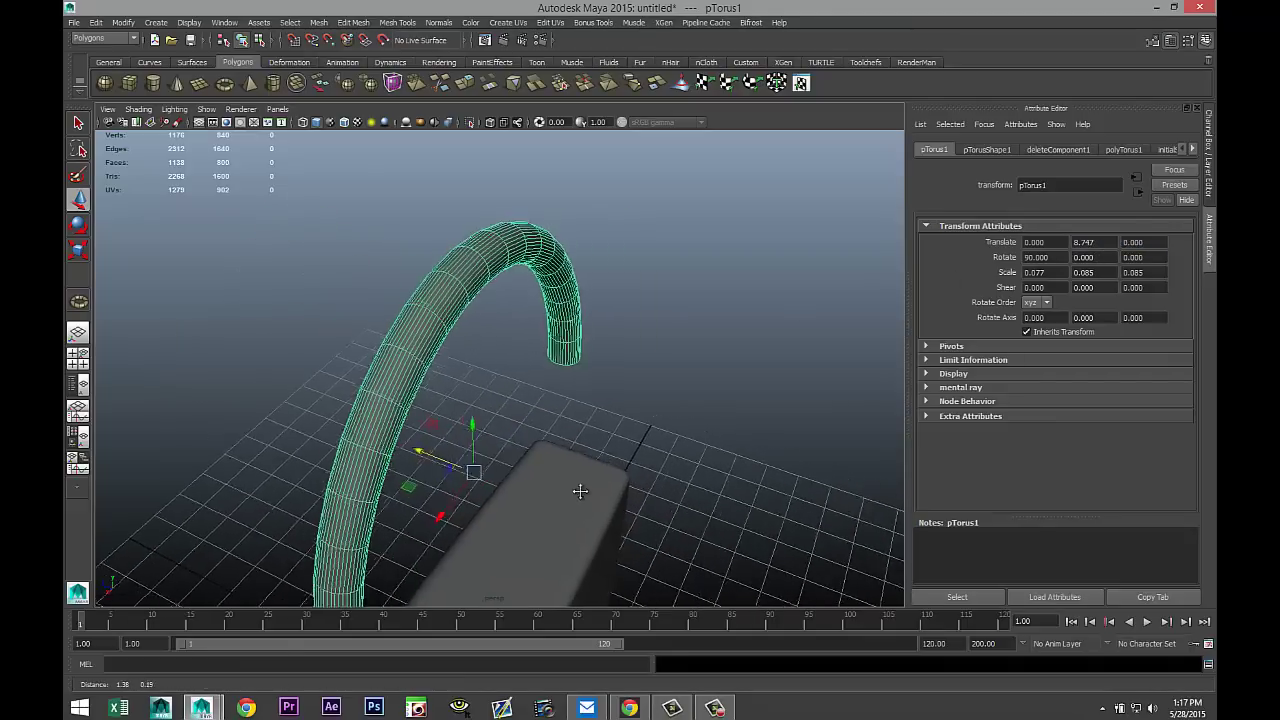
- Select the border edge loops at both open ends of the half torus and pull them down into straight legs
{"action": "scroll", "coordinate": [560, 462], "scroll_direction": "up", "scroll_amount": 2}
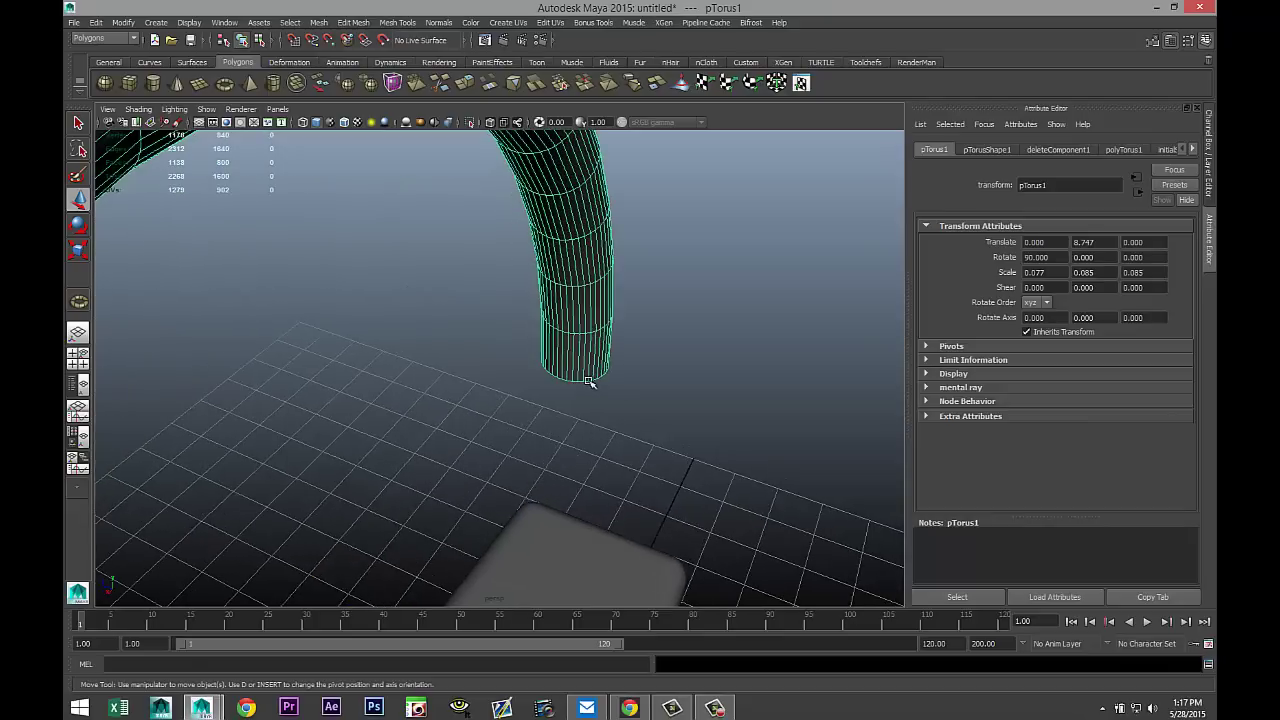
{"action": "right_click_drag", "start_coordinate": [588, 383], "coordinate": [578, 338]}
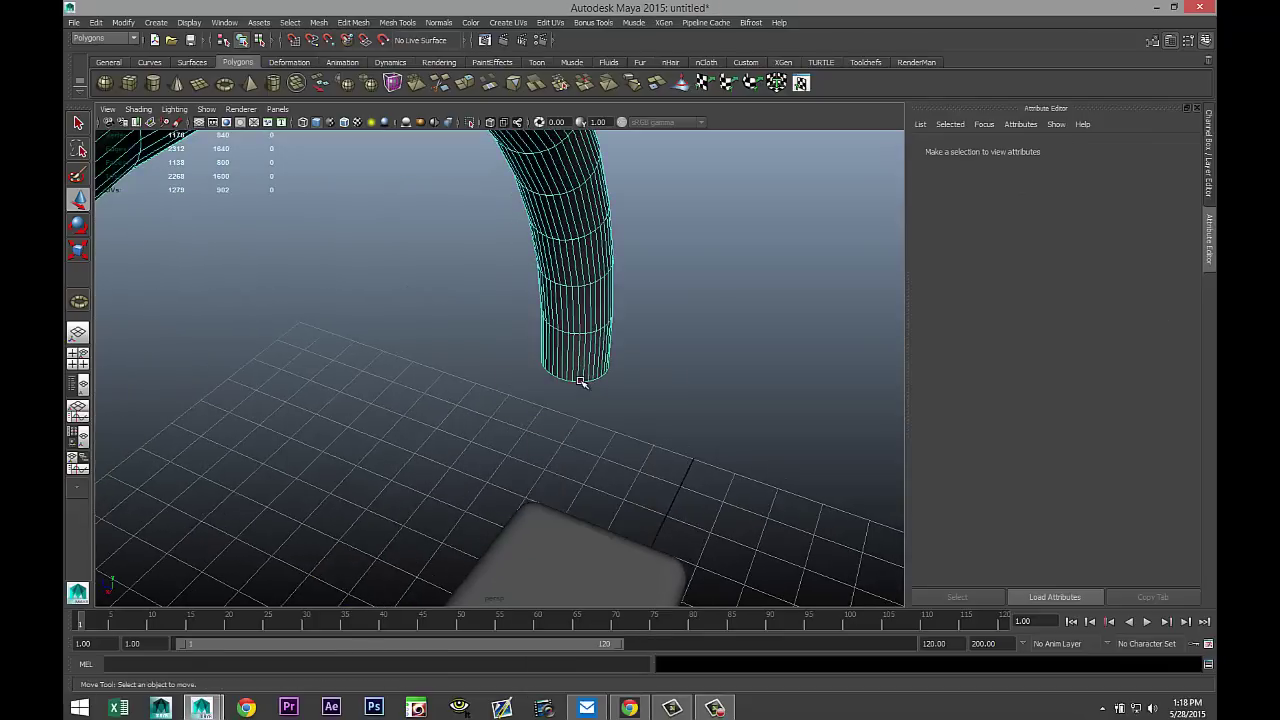
{"action": "double_click", "coordinate": [581, 381]}
{"action": "scroll", "coordinate": [642, 297], "scroll_direction": "up", "scroll_amount": 1}
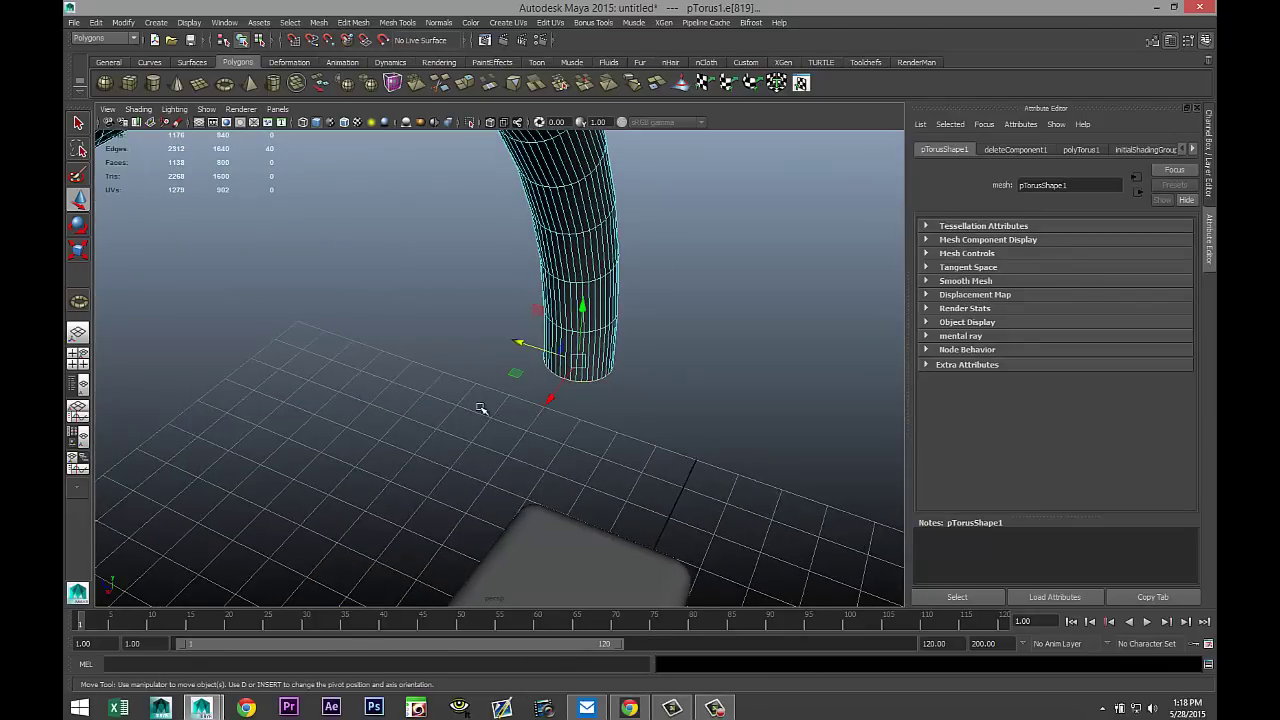
{"action": "scroll", "coordinate": [481, 408], "scroll_direction": "down", "scroll_amount": 2}
{"action": "scroll", "coordinate": [471, 380], "scroll_direction": "up", "scroll_amount": 2}
{"action": "scroll", "coordinate": [493, 470], "scroll_direction": "down", "scroll_amount": 1}
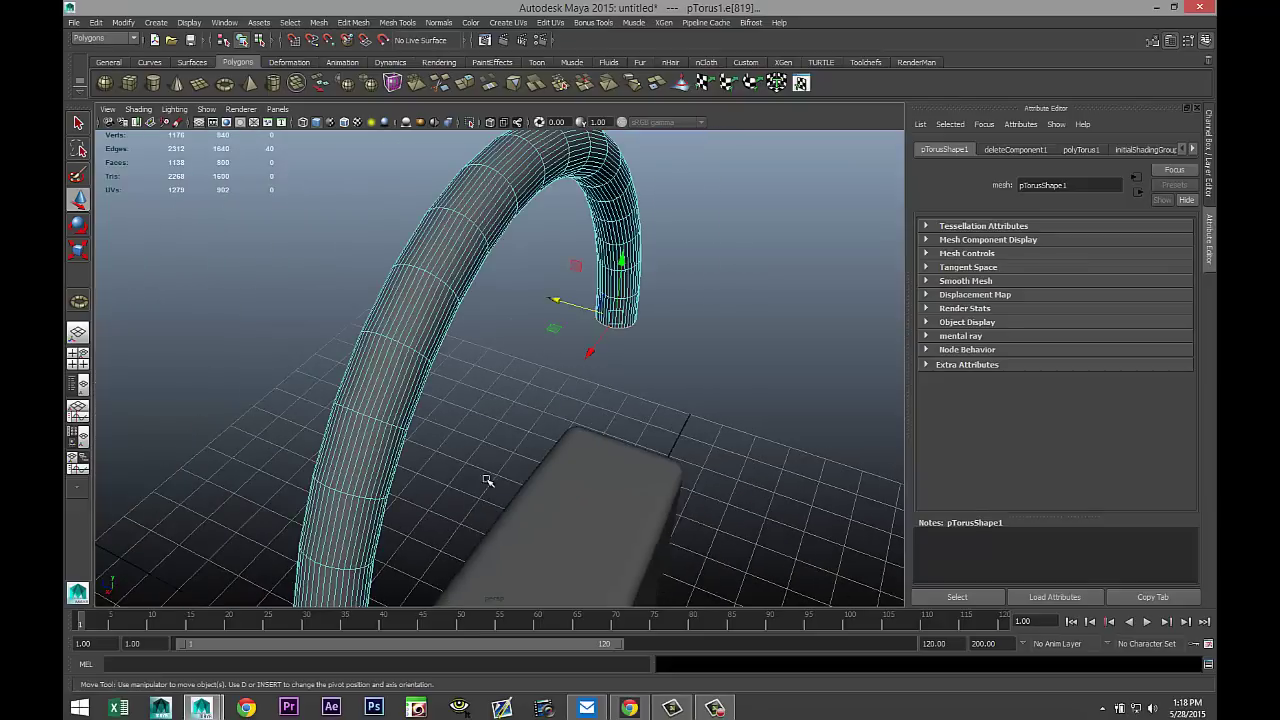
{"action": "middle_click_drag", "start_coordinate": [467, 490], "coordinate": [590, 342], "text": "alt"}
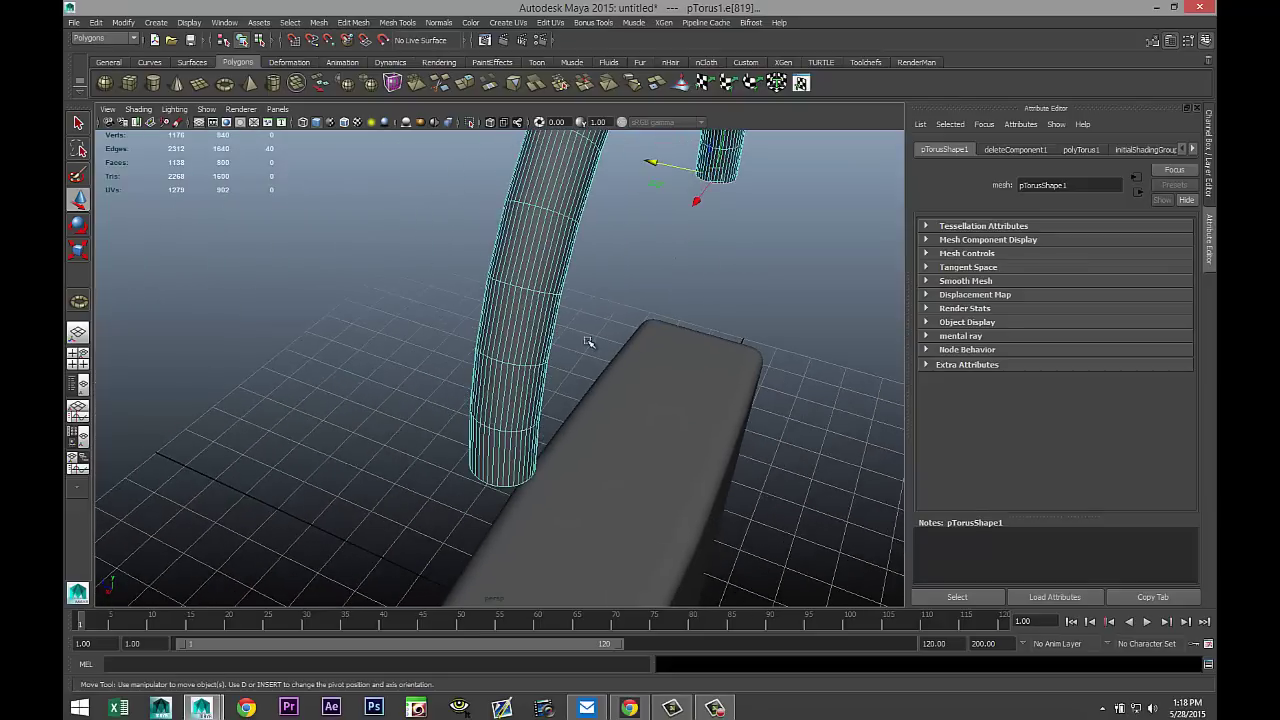
{"action": "double_click", "coordinate": [507, 489], "text": "shift"}
{"action": "left_click_drag", "start_coordinate": [514, 486], "coordinate": [614, 466], "text": "alt"}
- Return the shackle to object mode and lower it along Y onto the box, to a Translate Y of about 6.7
{"action": "mouse_move", "coordinate": [694, 257]}
{"action": "right_mouse_down"}
{"action": "mouse_move", "coordinate": [714, 246]}
{"action": "mouse_move", "coordinate": [696, 243]}
{"action": "right_mouse_up"}
{"action": "left_click", "coordinate": [696, 243]}
{"action": "left_click_drag", "start_coordinate": [578, 313], "coordinate": [578, 413]}
{"action": "left_click", "coordinate": [78, 358]}
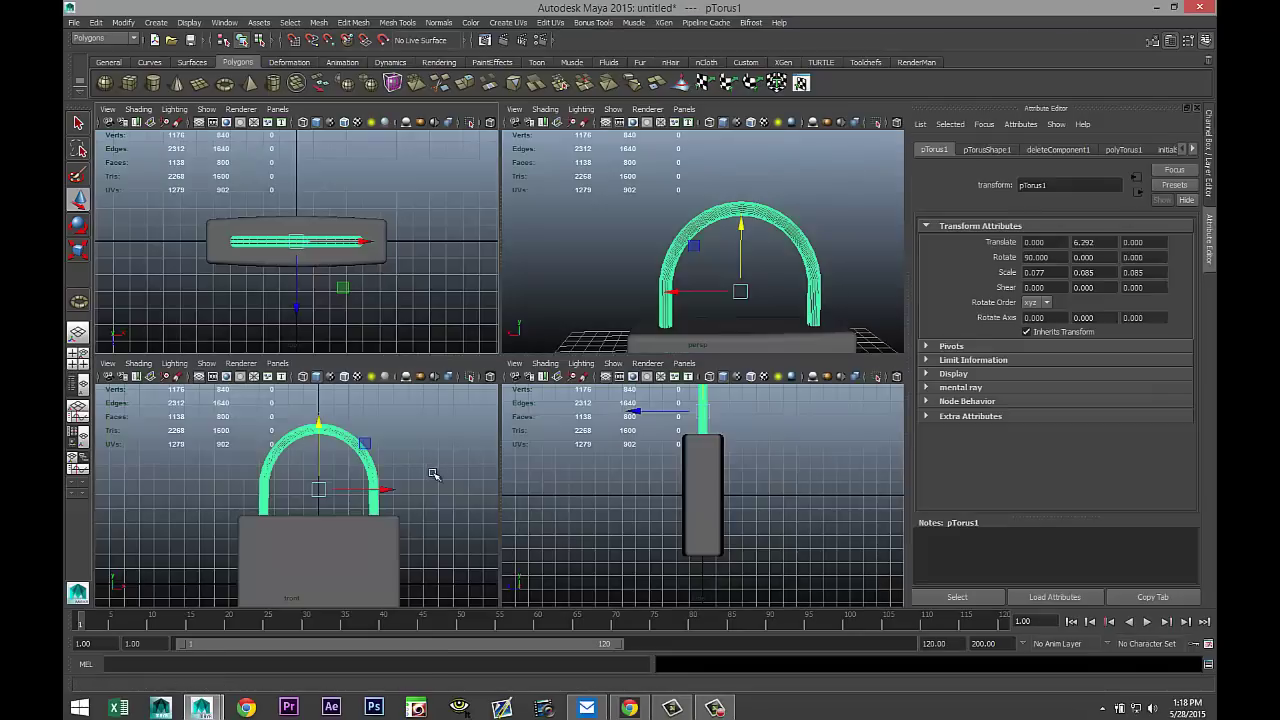
{"action": "key", "text": "space"}
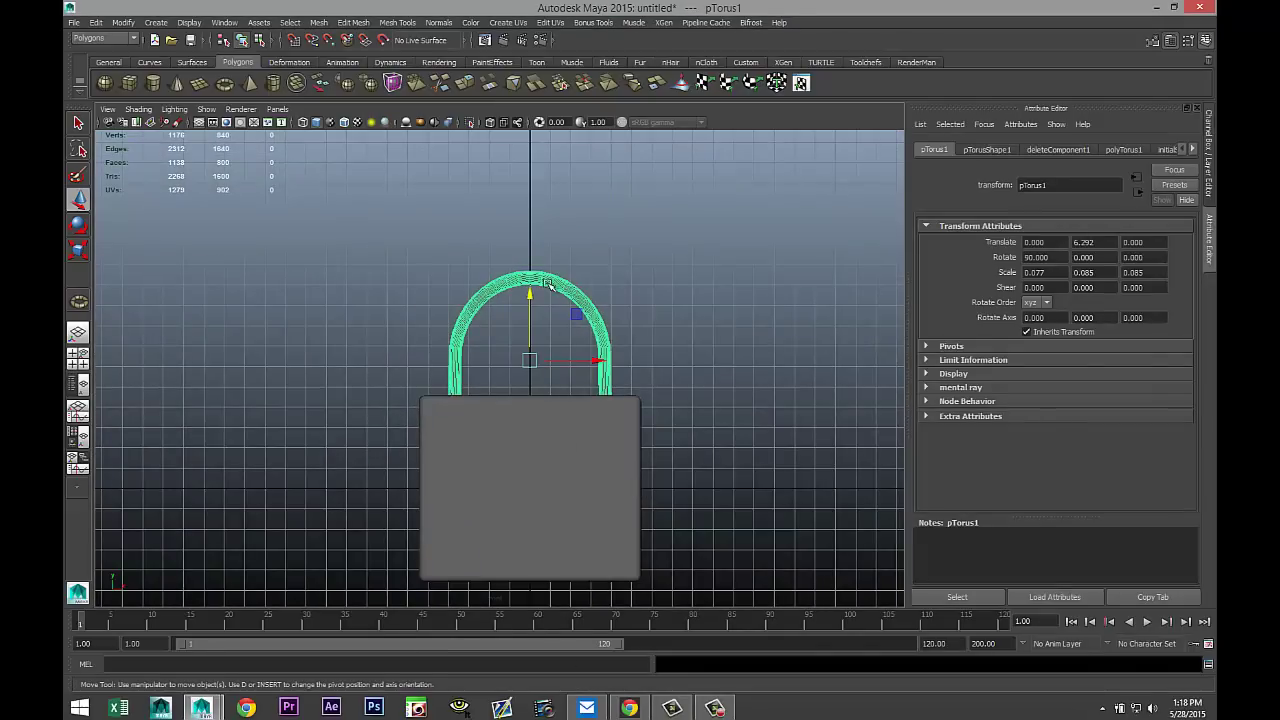
{"action": "mouse_move", "coordinate": [530, 299]}
{"action": "left_mouse_down"}
{"action": "mouse_move", "coordinate": [532, 265]}
{"action": "mouse_move", "coordinate": [536, 289]}
{"action": "left_mouse_up"}
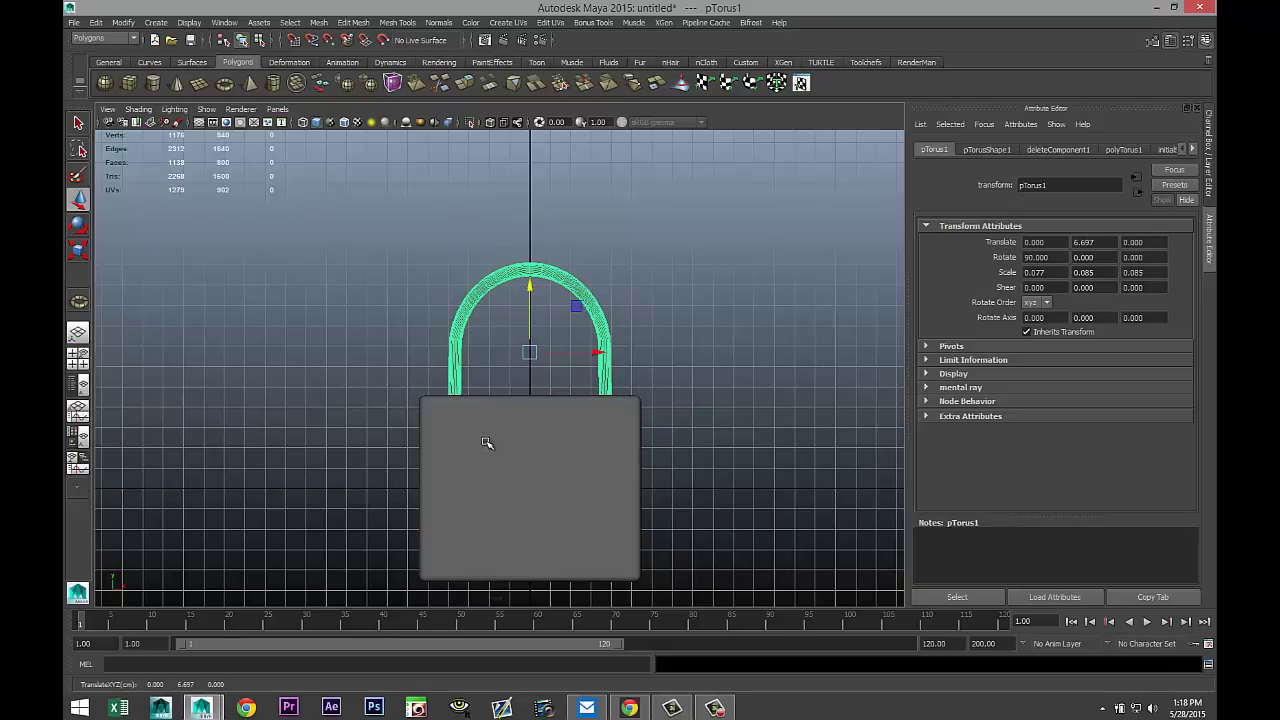
- Display the shackle with smooth mesh preview in the perspective view and clear the selection
{"action": "left_click", "coordinate": [78, 358]}
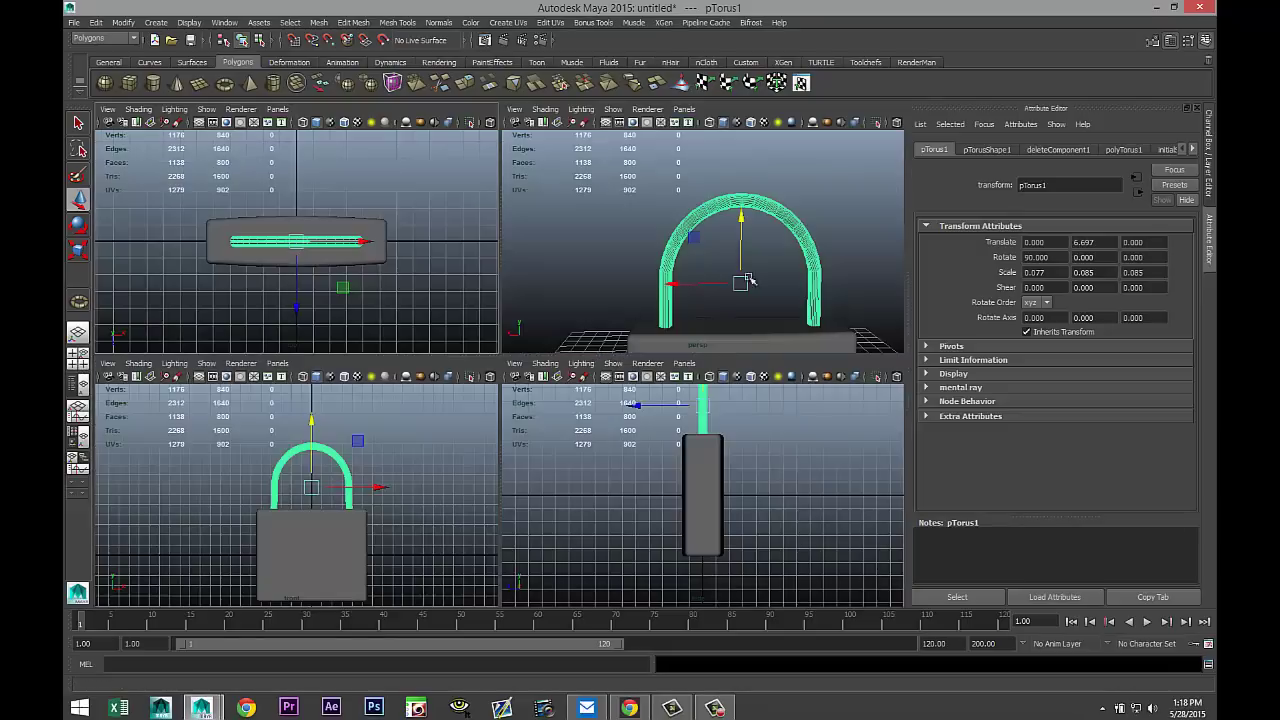
{"action": "key", "text": "space"}
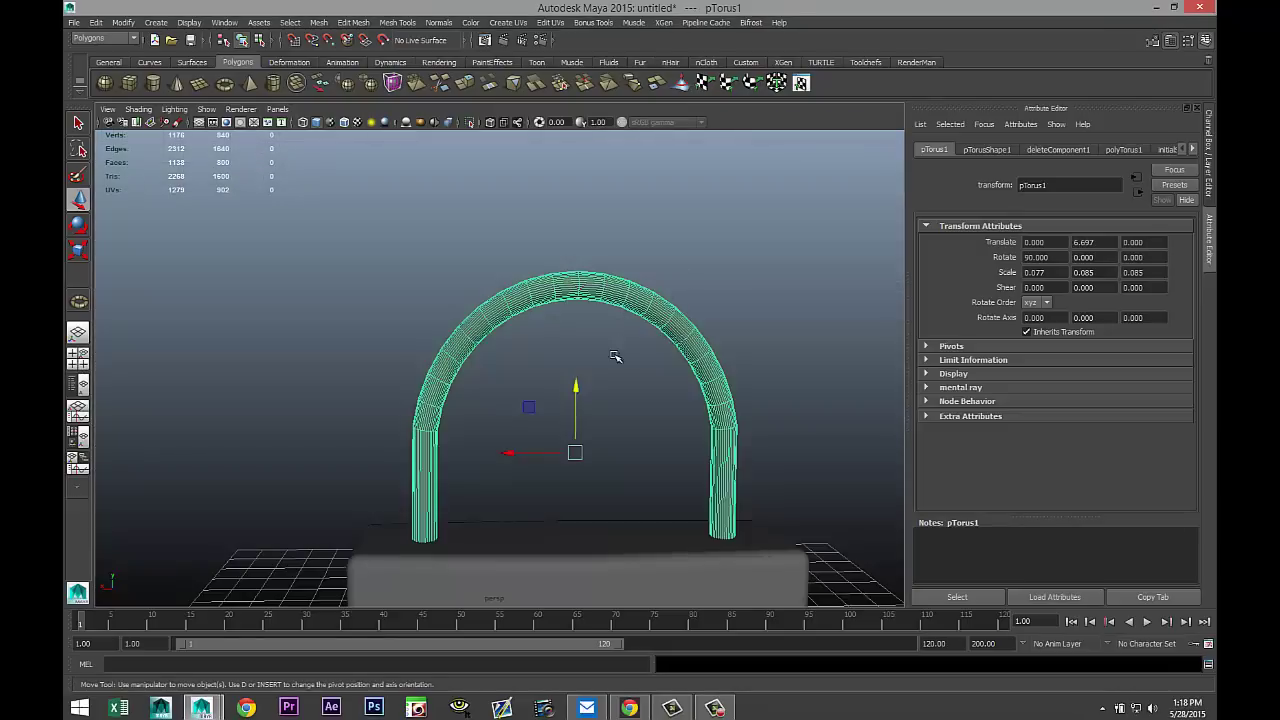
{"action": "middle_click_drag", "start_coordinate": [632, 403], "coordinate": [600, 331], "text": "alt"}
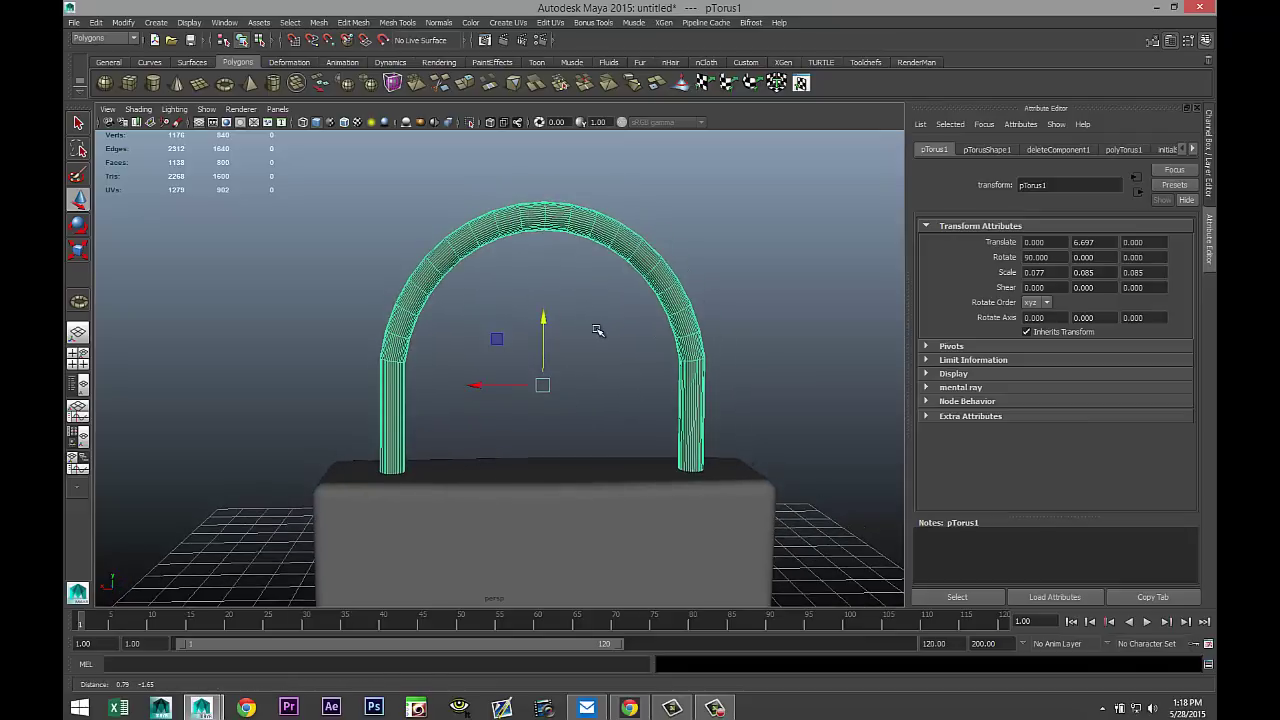
{"action": "key", "text": "3"}
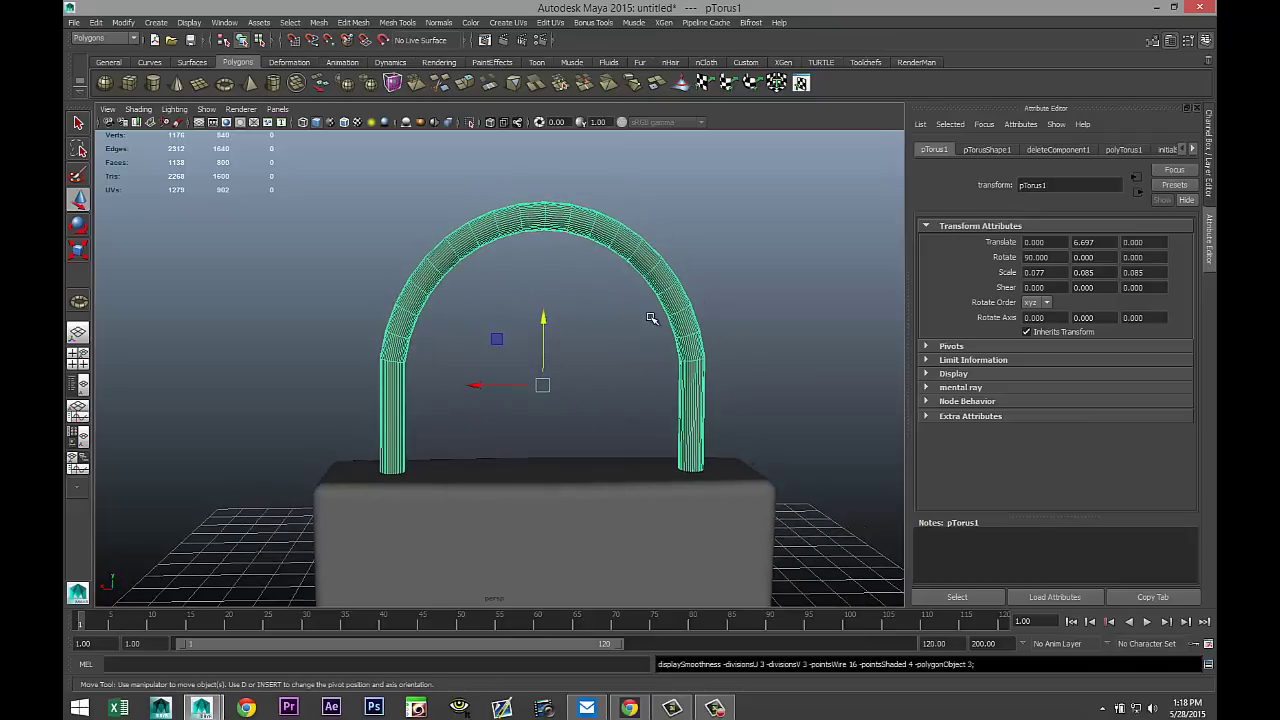
{"action": "left_click", "coordinate": [754, 310]}
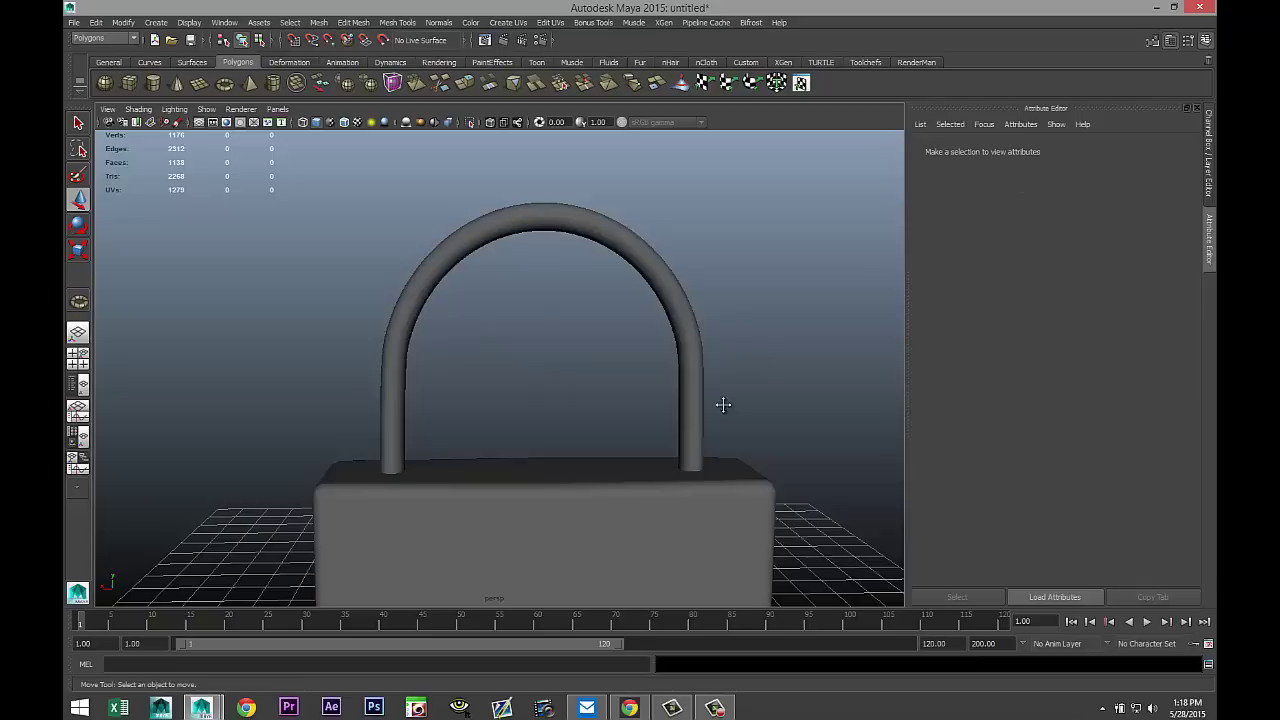
{"action": "scroll", "coordinate": [690, 300], "scroll_direction": "down", "scroll_amount": 5}
{"action": "left_click_drag", "start_coordinate": [663, 246], "coordinate": [657, 346], "text": "alt"}
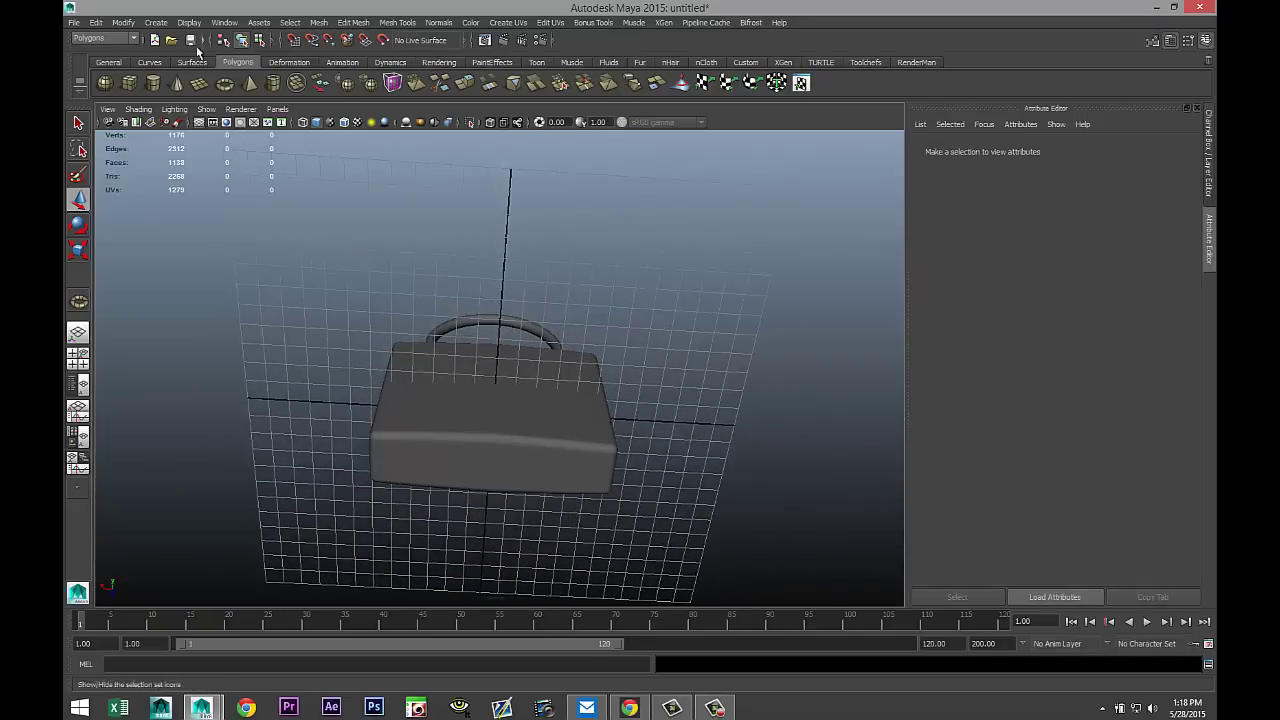
- Create a polygon cylinder about 1.48 in radius and 1.85 high beside the padlock, with 40 axis subdivisions
{"action": "left_click", "coordinate": [153, 83]}
{"action": "scroll", "coordinate": [716, 369], "scroll_direction": "down", "scroll_amount": 3}
{"action": "left_click_drag", "start_coordinate": [716, 369], "coordinate": [656, 430], "text": "alt"}
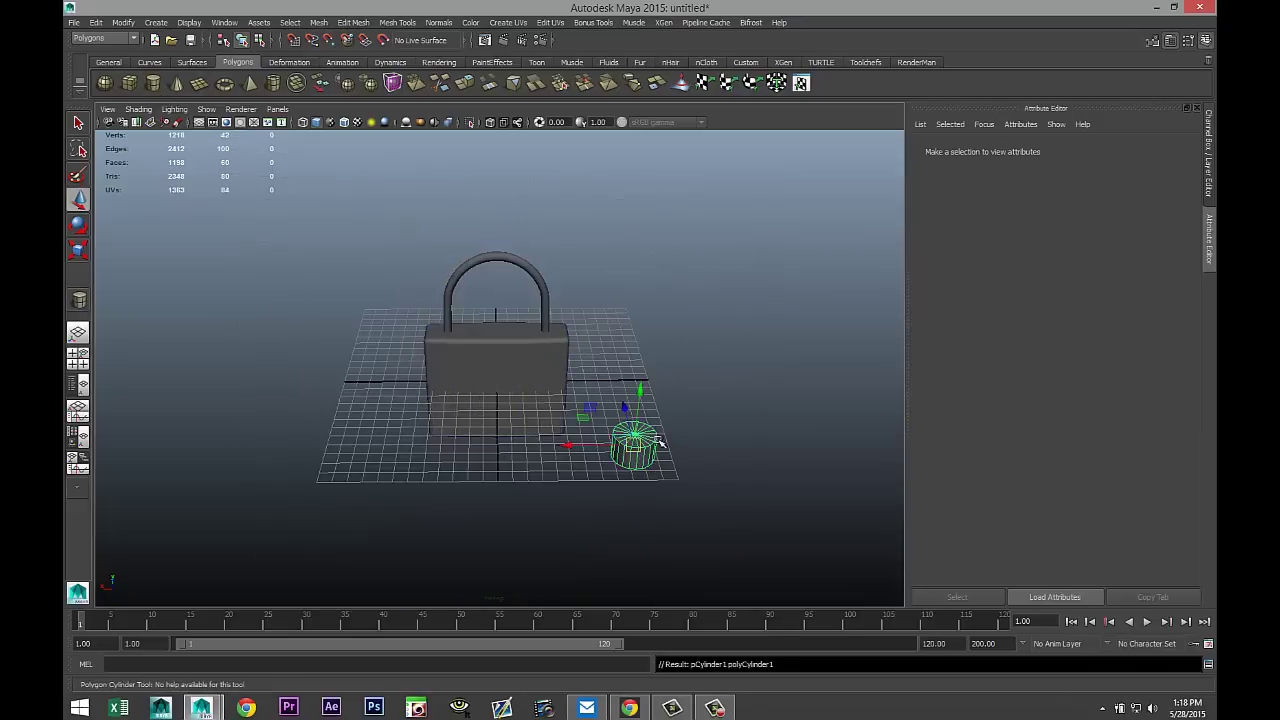
{"action": "left_click", "coordinate": [1066, 150]}
{"action": "double_click", "coordinate": [1058, 281]}
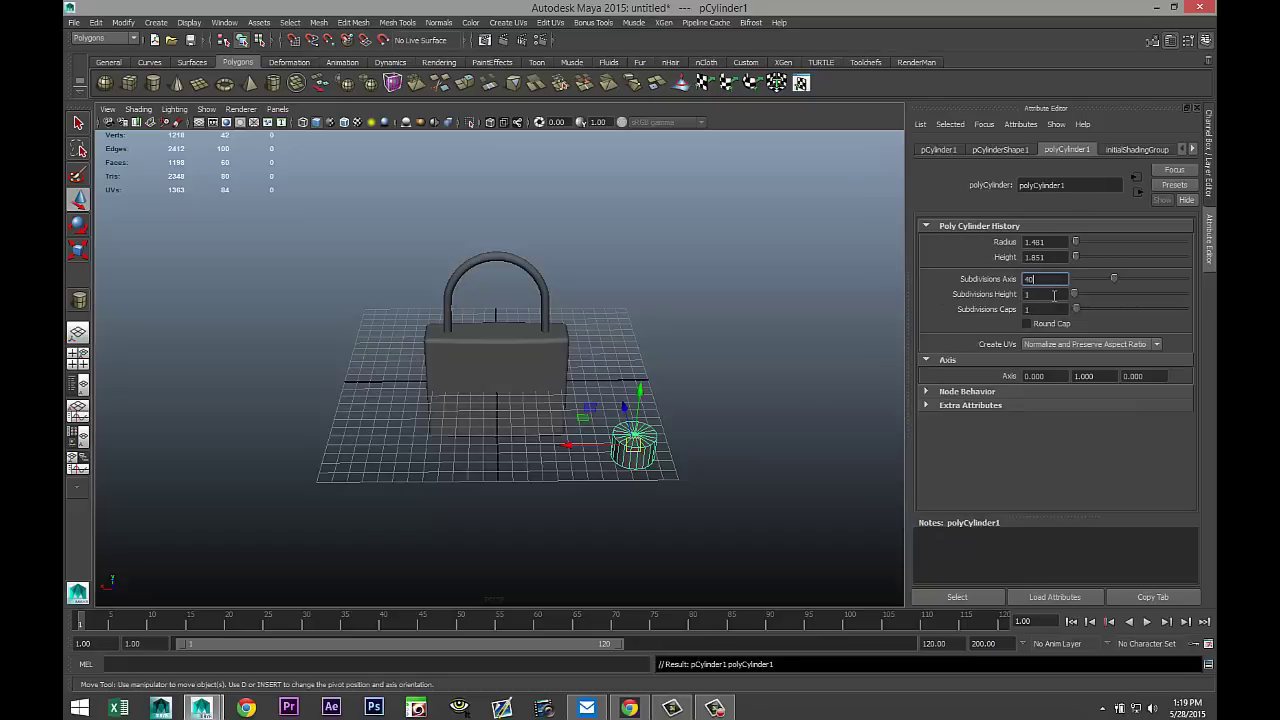
{"action": "key", "text": "Tab"}
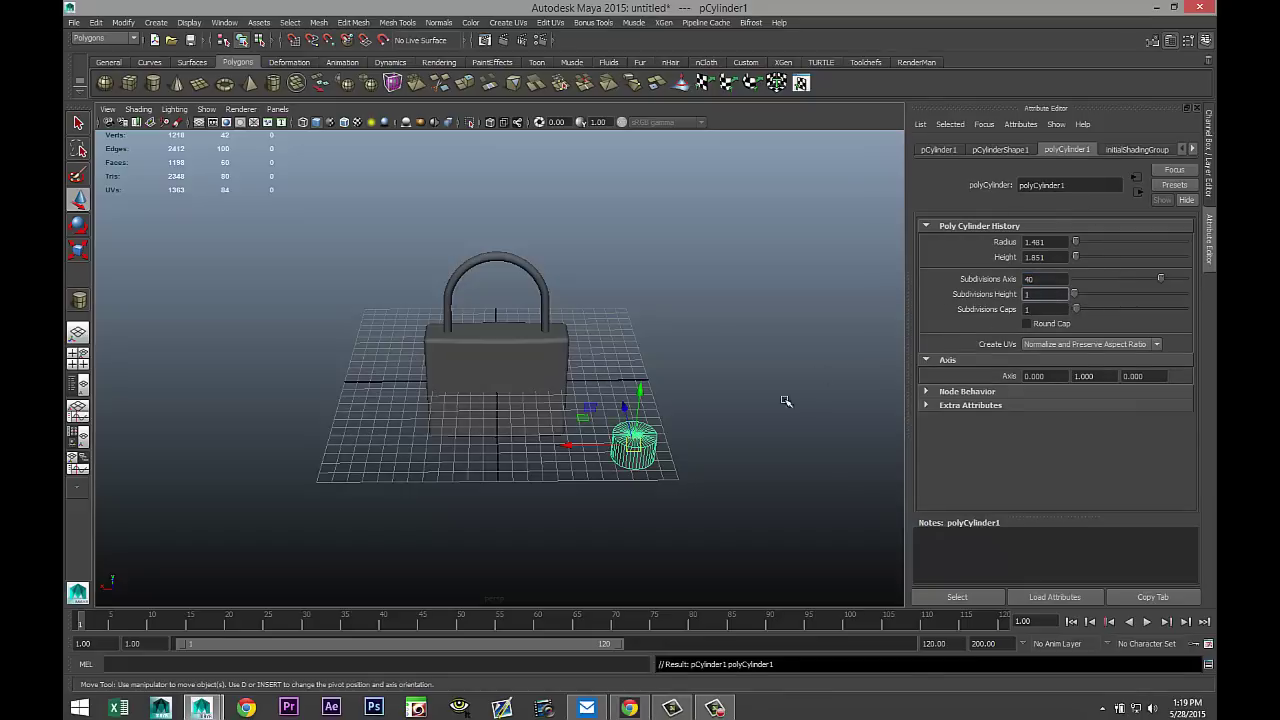
{"action": "scroll", "coordinate": [758, 472], "scroll_direction": "up", "scroll_amount": 4}
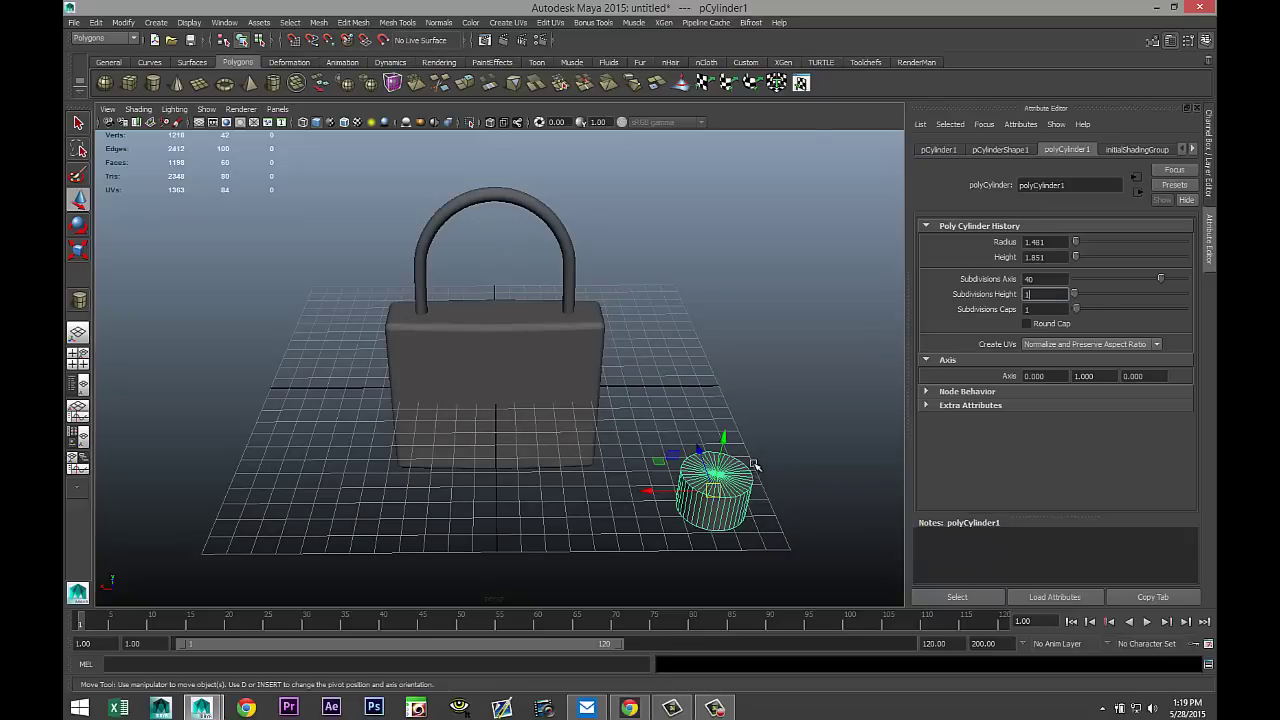
- Move the cylinder to the origin by setting Translate X, Y and Z to 0
{"action": "left_click", "coordinate": [942, 152]}
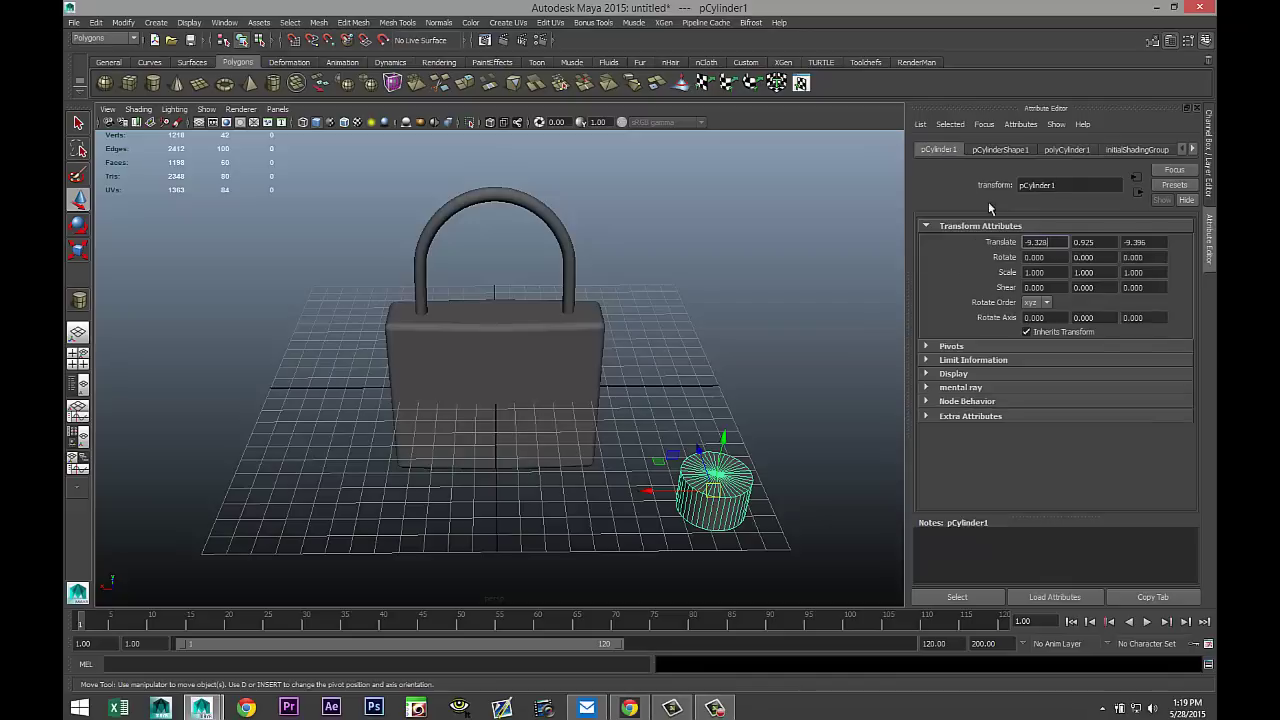
{"action": "left_click", "coordinate": [1058, 241]}
{"action": "type", "text": "0"}
{"action": "key", "text": "Tab"}
{"action": "type", "text": "0"}
{"action": "key", "text": "Tab"}
{"action": "type", "text": "0"}
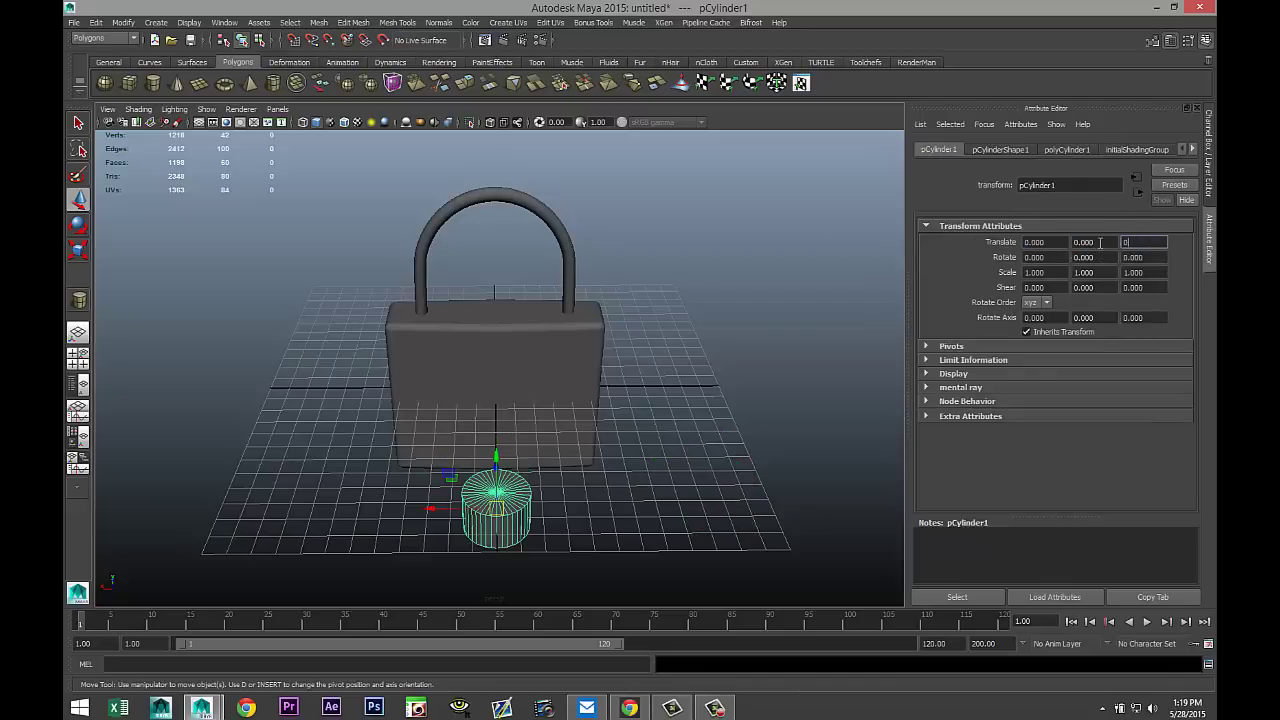
{"action": "left_click", "coordinate": [1090, 243]}
- Scale the cylinder uniformly to about 0.77 in the wireframe top view so it fits within the box's thickness
{"action": "left_click", "coordinate": [78, 356]}
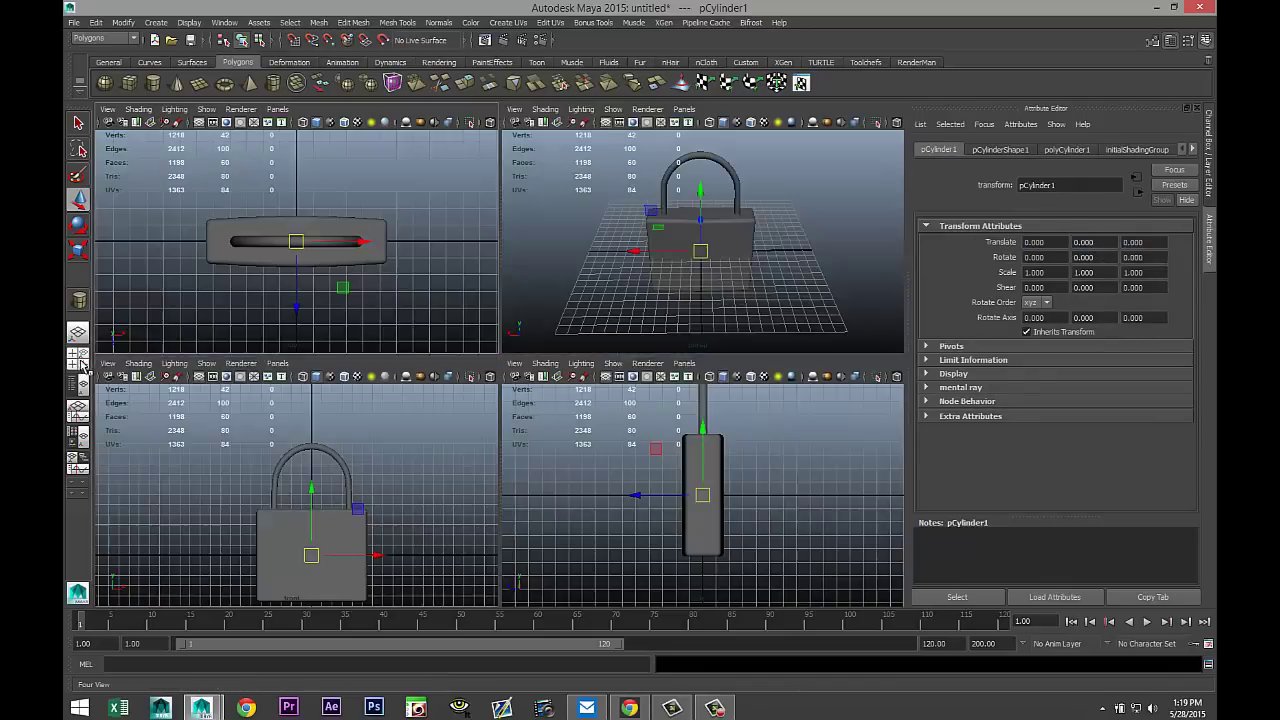
{"action": "key", "text": "space"}
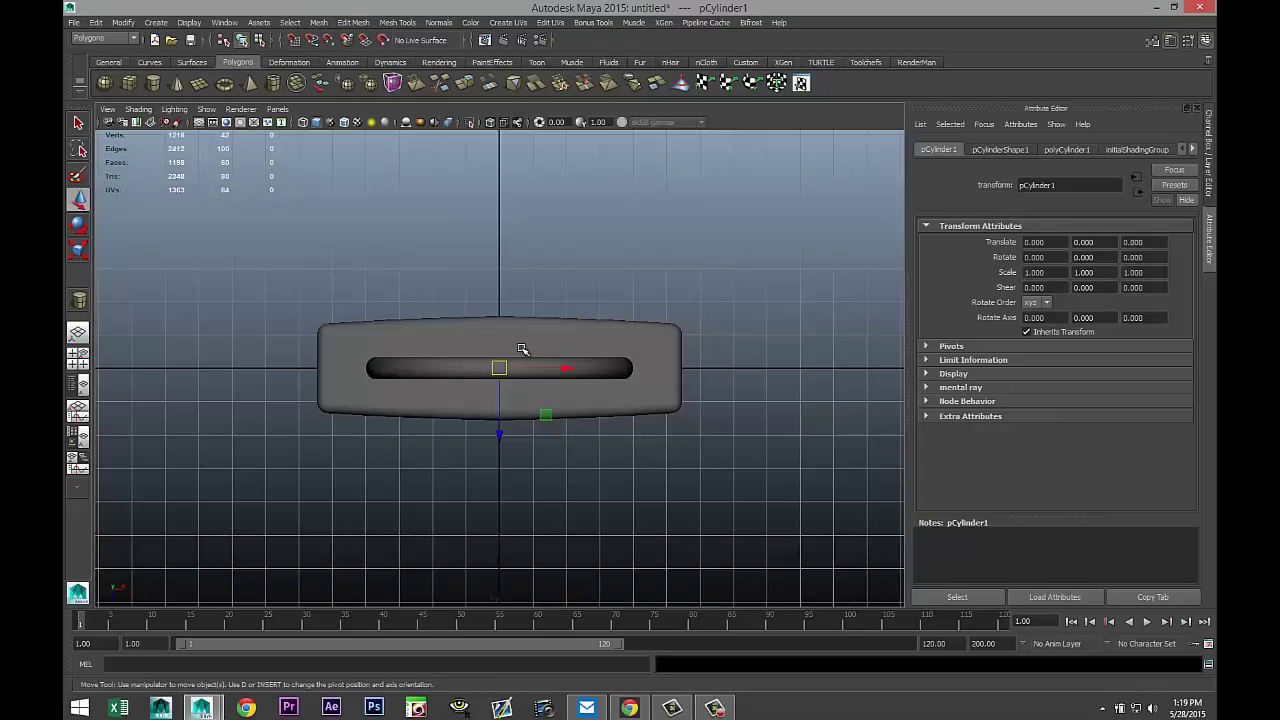
{"action": "key", "text": "4"}
{"action": "scroll", "coordinate": [534, 380], "scroll_direction": "down", "scroll_amount": 2}
{"action": "scroll", "coordinate": [545, 415], "scroll_direction": "up", "scroll_amount": 5}
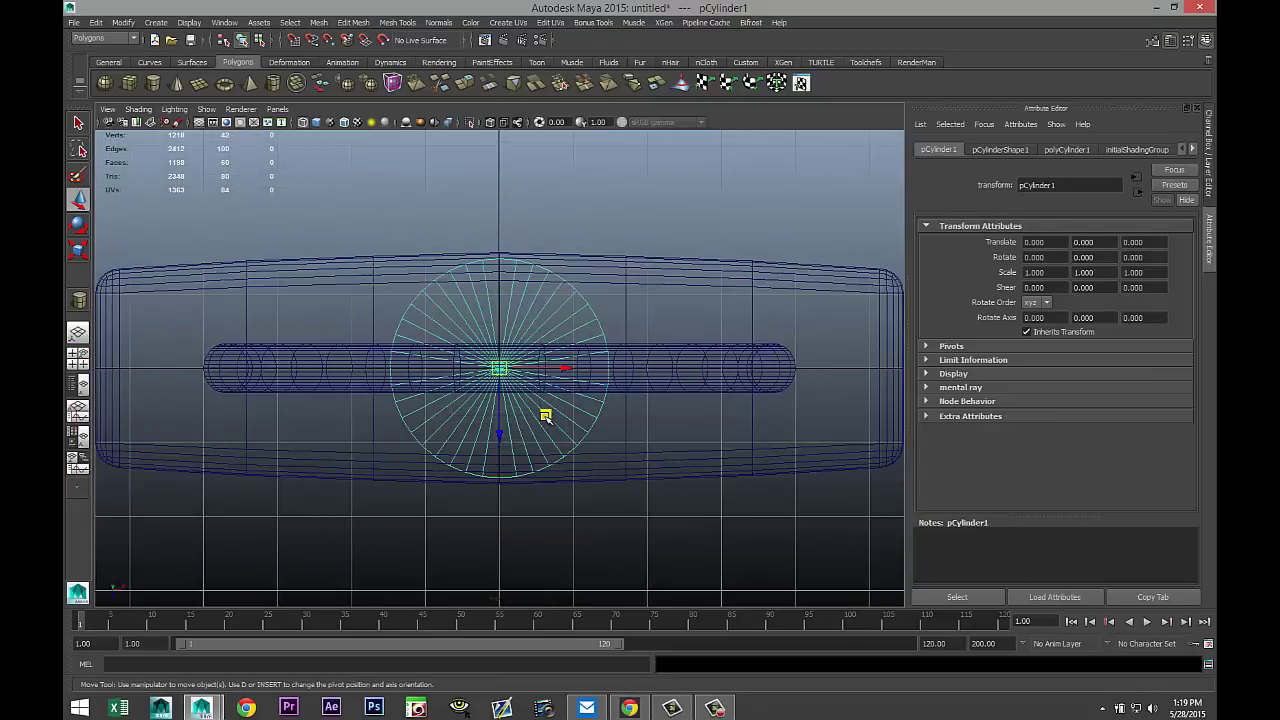
{"action": "scroll", "coordinate": [545, 415], "scroll_direction": "up", "scroll_amount": 2}
{"action": "key", "text": "r"}
{"action": "left_click_drag", "start_coordinate": [501, 370], "coordinate": [455, 381]}
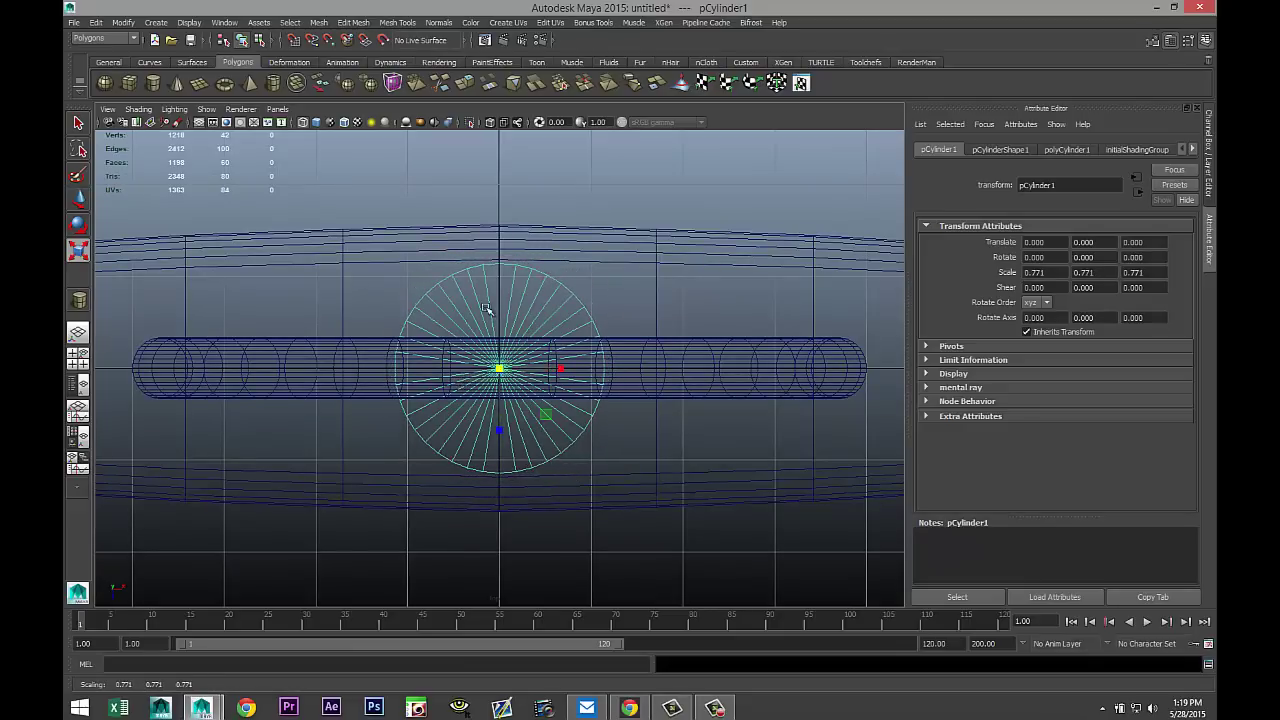
- Lower the cylinder along Y to about -5.05 so it straddles the underside of the padlock body
{"action": "left_click", "coordinate": [78, 357]}
{"action": "key", "text": "space"}
{"action": "scroll", "coordinate": [631, 413], "scroll_direction": "up", "scroll_amount": 5}
{"action": "middle_click_drag", "start_coordinate": [631, 413], "coordinate": [646, 287], "text": "alt"}
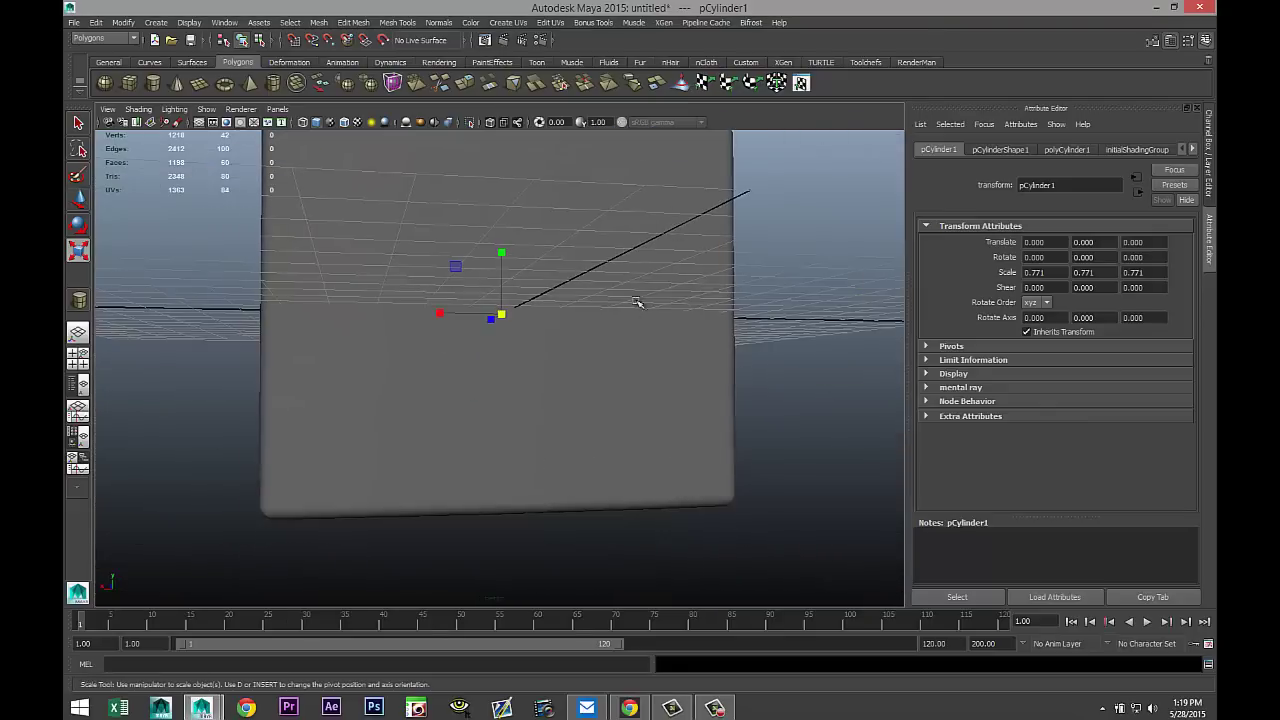
{"action": "key", "text": "4"}
{"action": "key", "text": "w"}
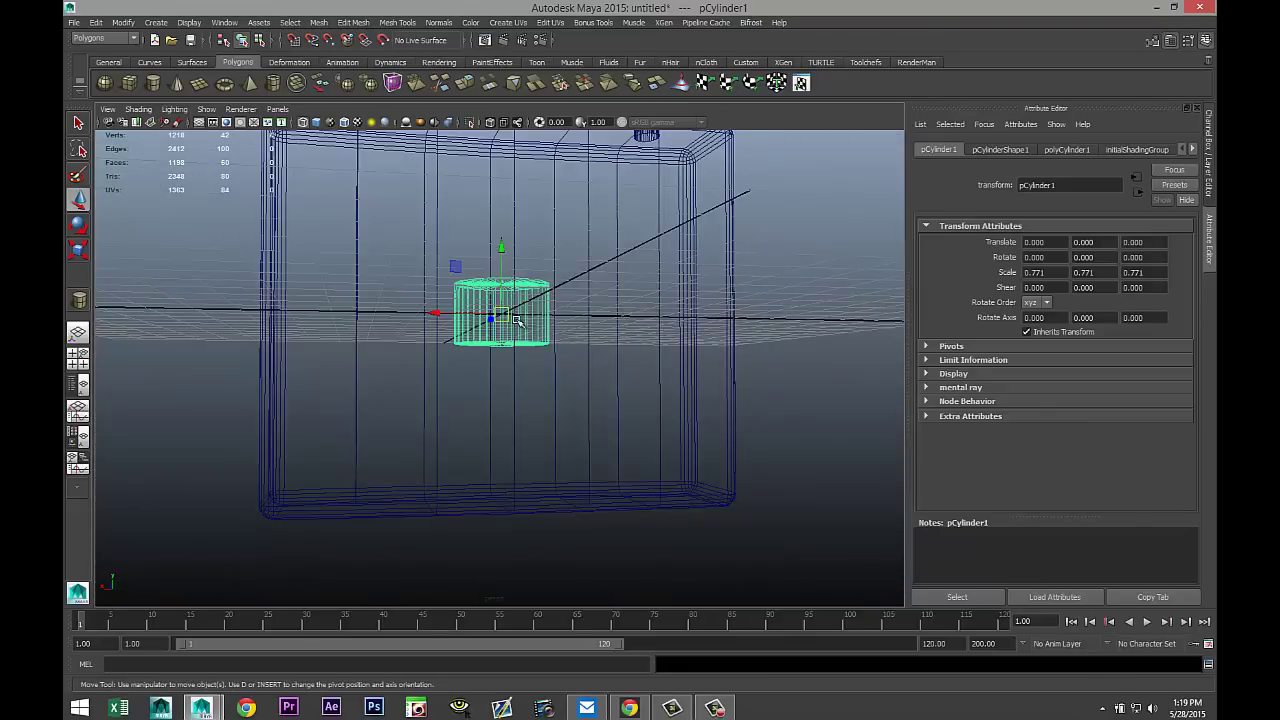
{"action": "left_click_drag", "start_coordinate": [503, 258], "coordinate": [547, 462]}
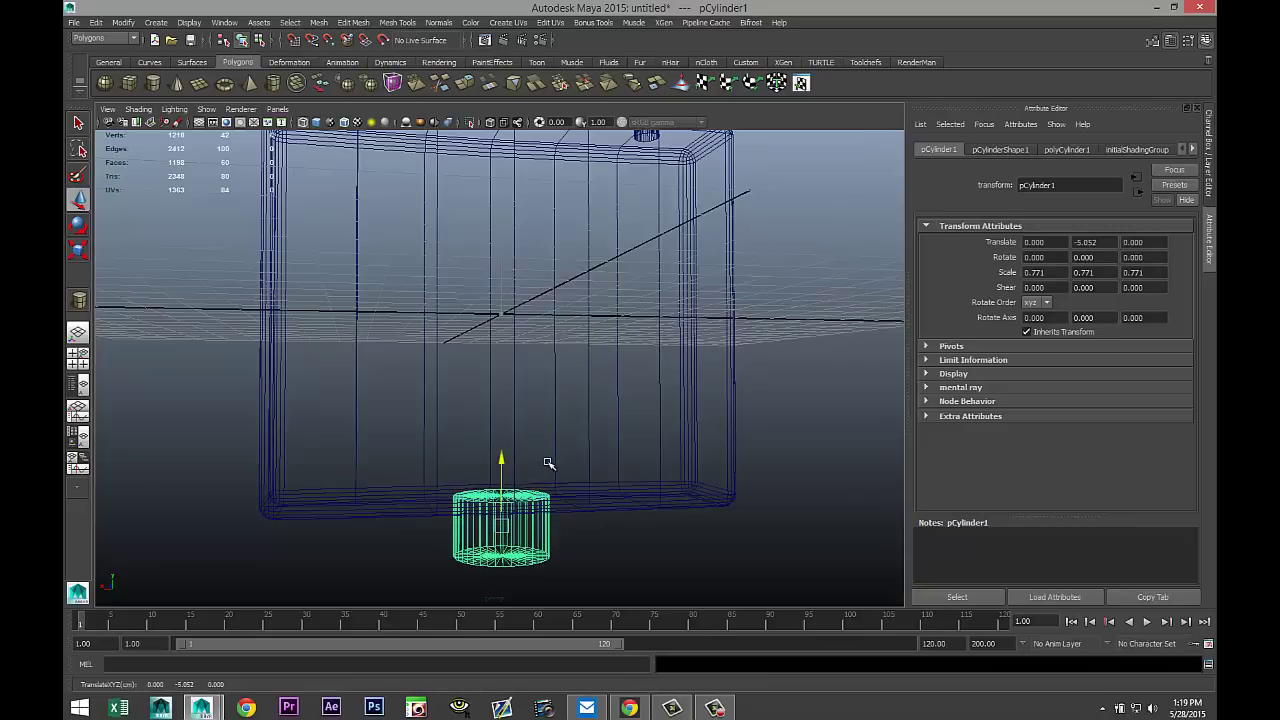
- Raise the cylinder slightly in the wireframe front view to a Translate Y of about -4.97
{"action": "left_click", "coordinate": [78, 357]}
{"action": "key", "text": "space"}
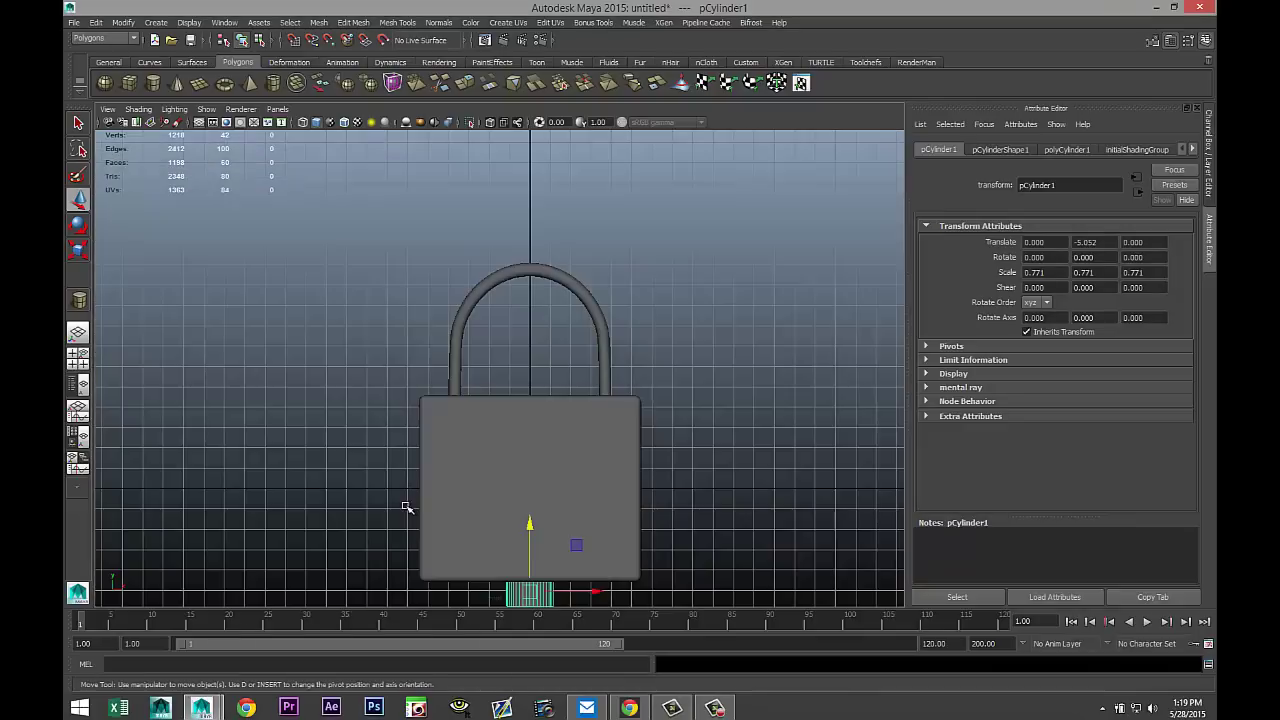
{"action": "key", "text": "f"}
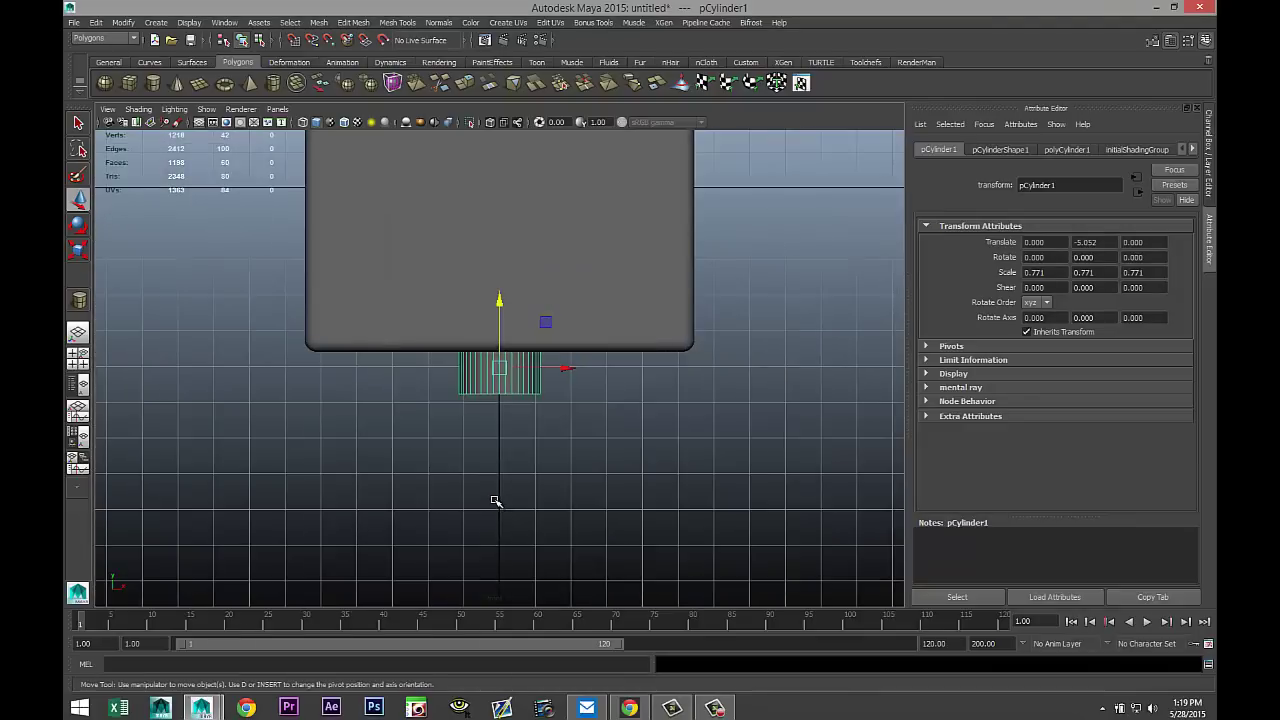
{"action": "key", "text": "4"}
{"action": "scroll", "coordinate": [506, 477], "scroll_direction": "up", "scroll_amount": 5}
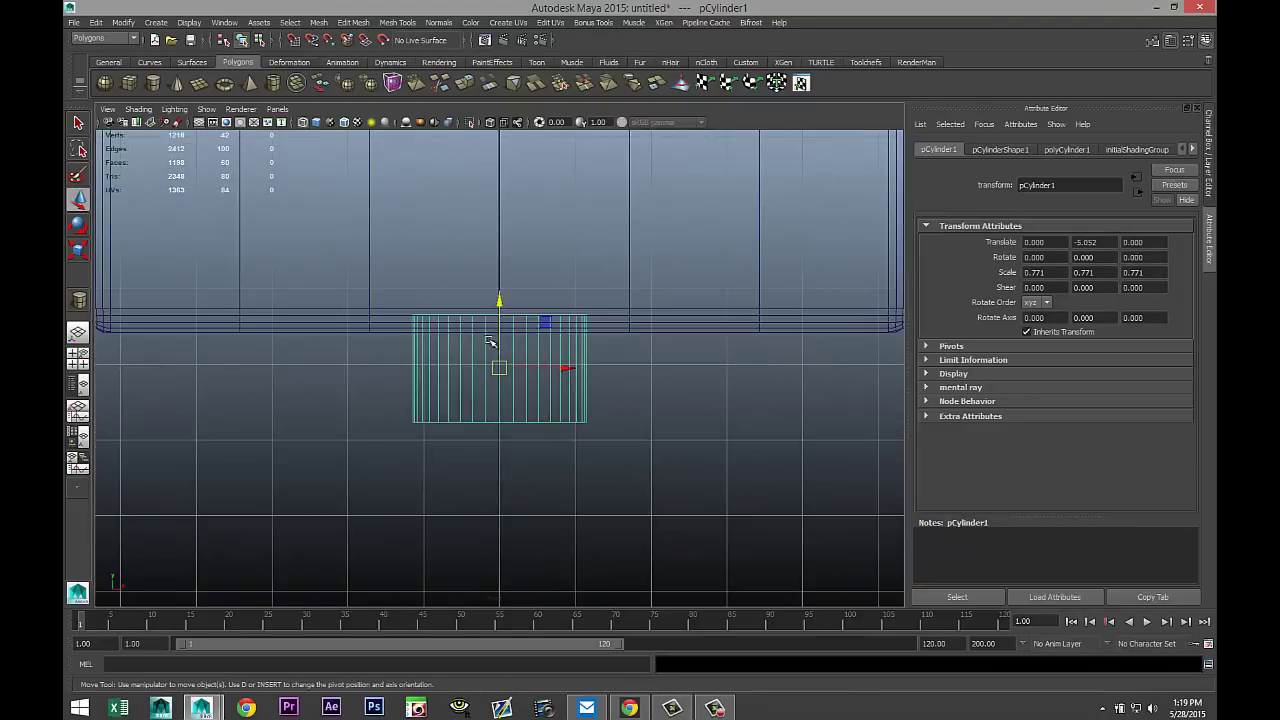
{"action": "left_click_drag", "start_coordinate": [501, 300], "coordinate": [506, 295]}
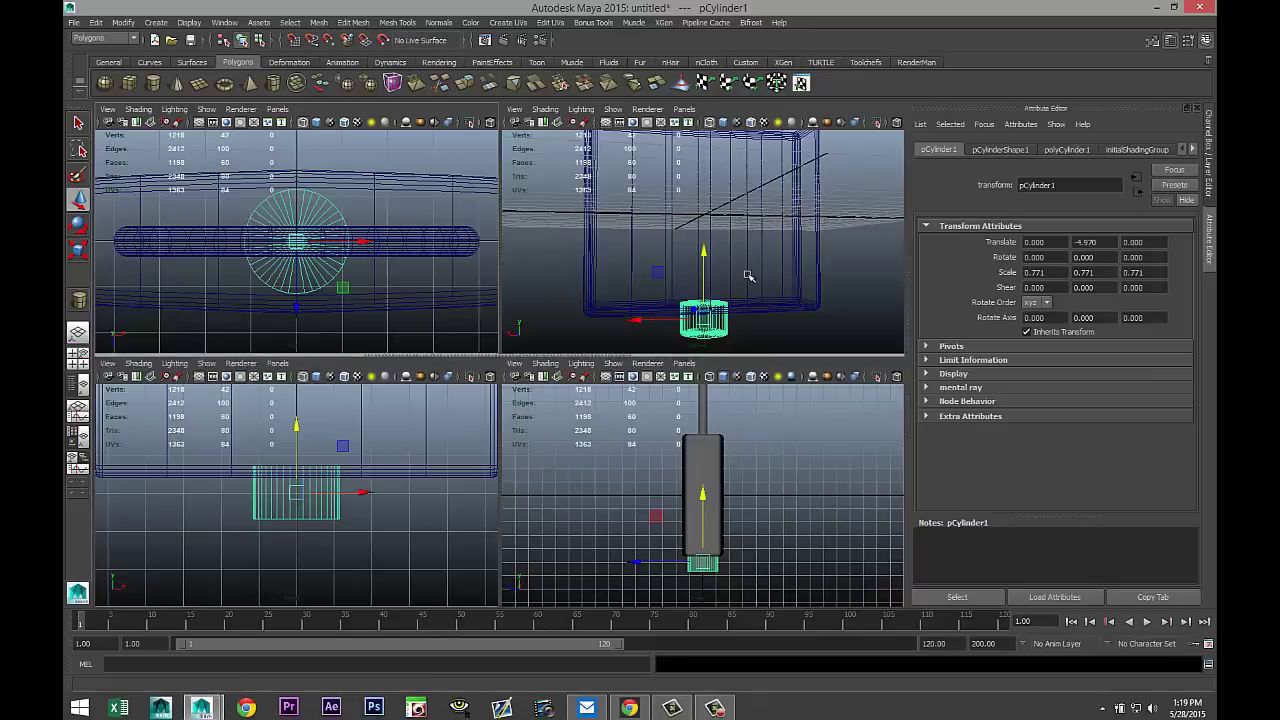
- Subtract the cylinder from the padlock body with a Boolean Difference to cut a round recess in its underside
{"action": "left_click", "coordinate": [78, 357]}
{"action": "key", "text": "space"}
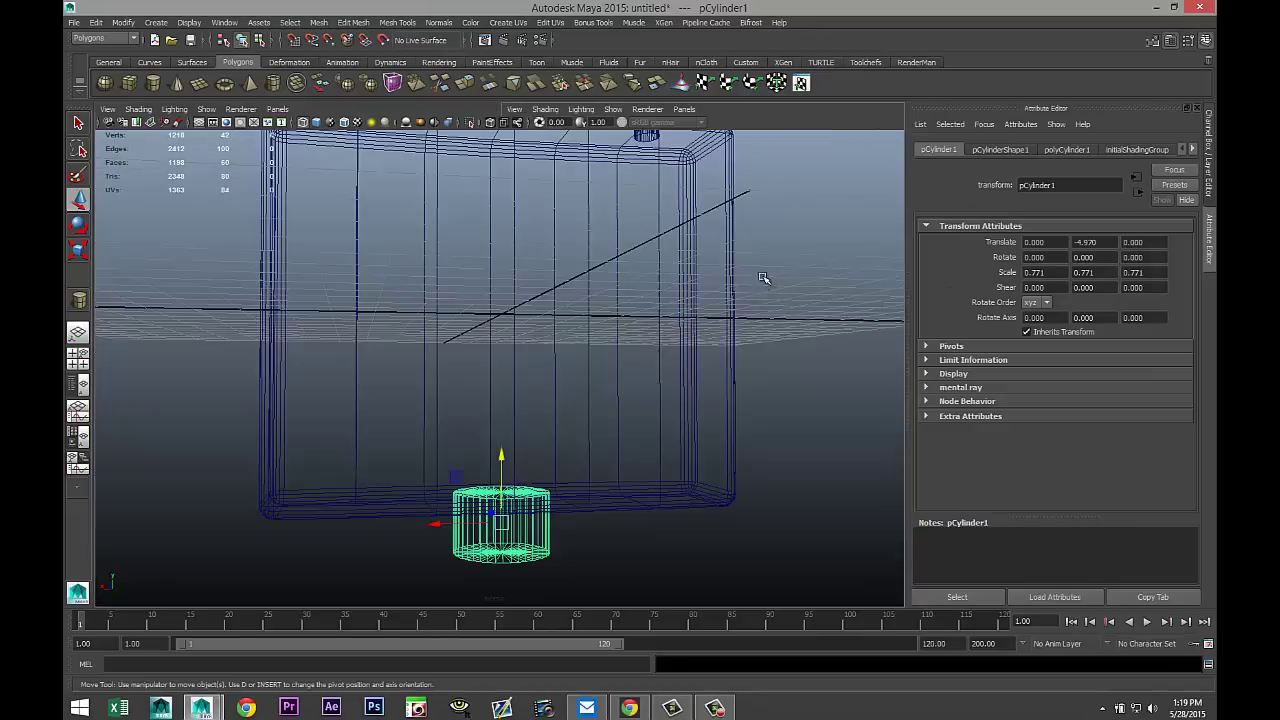
{"action": "key", "text": "5"}
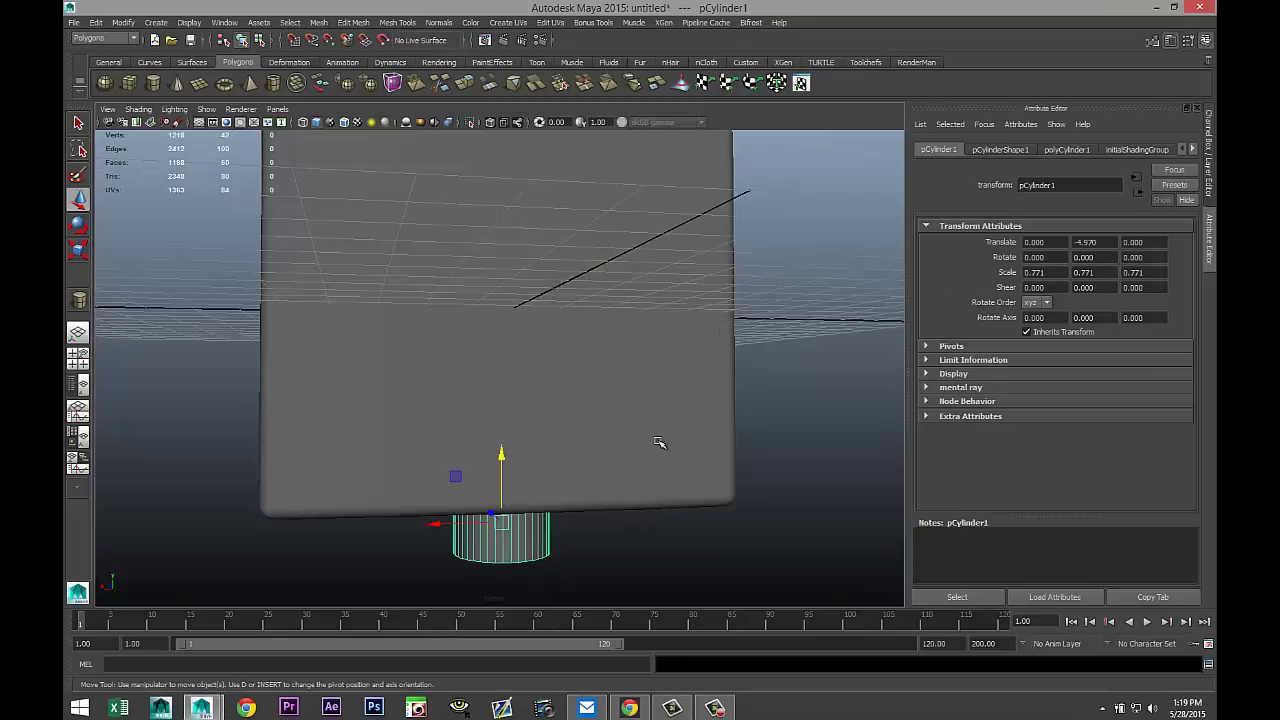
{"action": "left_click", "coordinate": [650, 492]}
{"action": "left_click", "coordinate": [510, 547]}
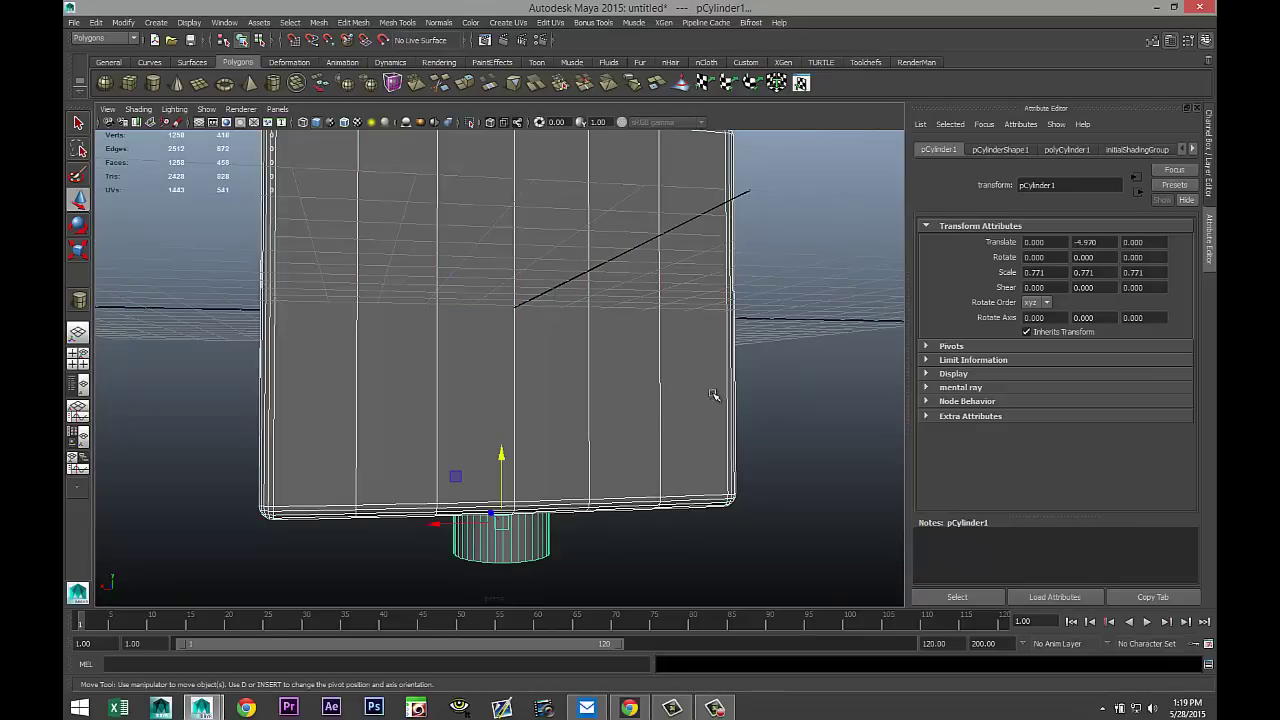
{"action": "left_click", "coordinate": [397, 22]}
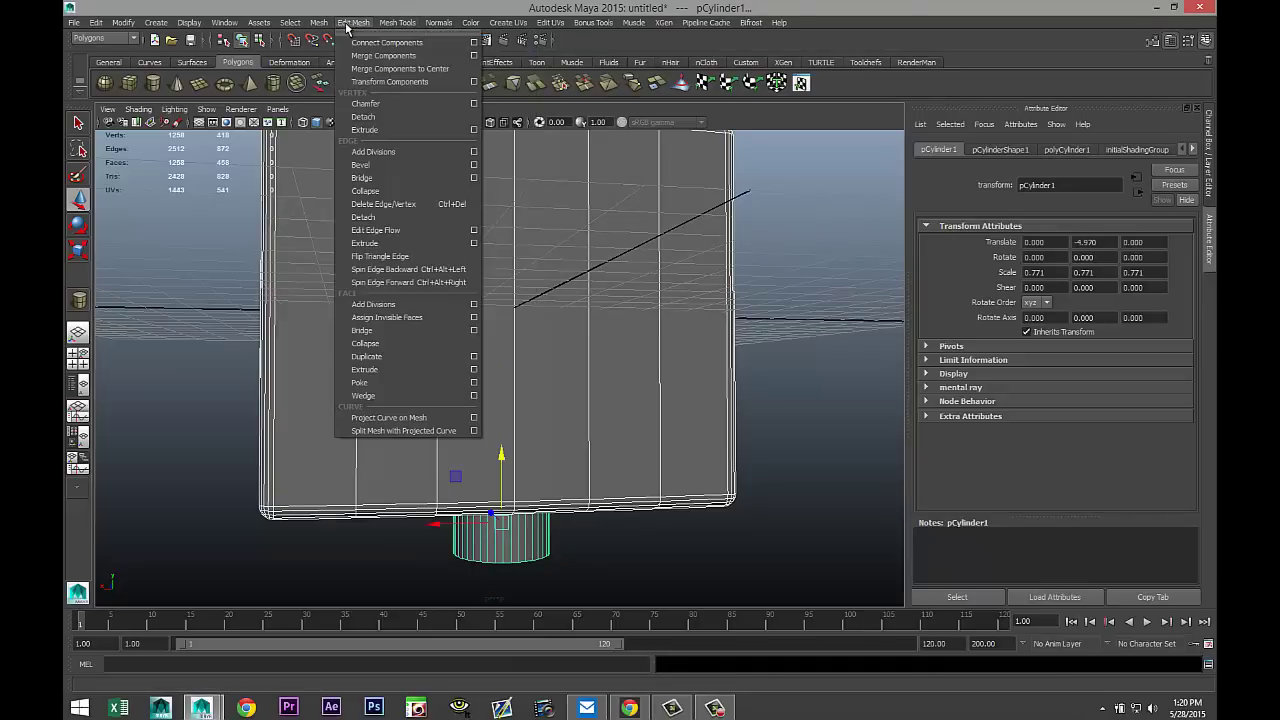
{"action": "mouse_move", "coordinate": [316, 24]}
{"action": "mouse_move", "coordinate": [358, 52]}
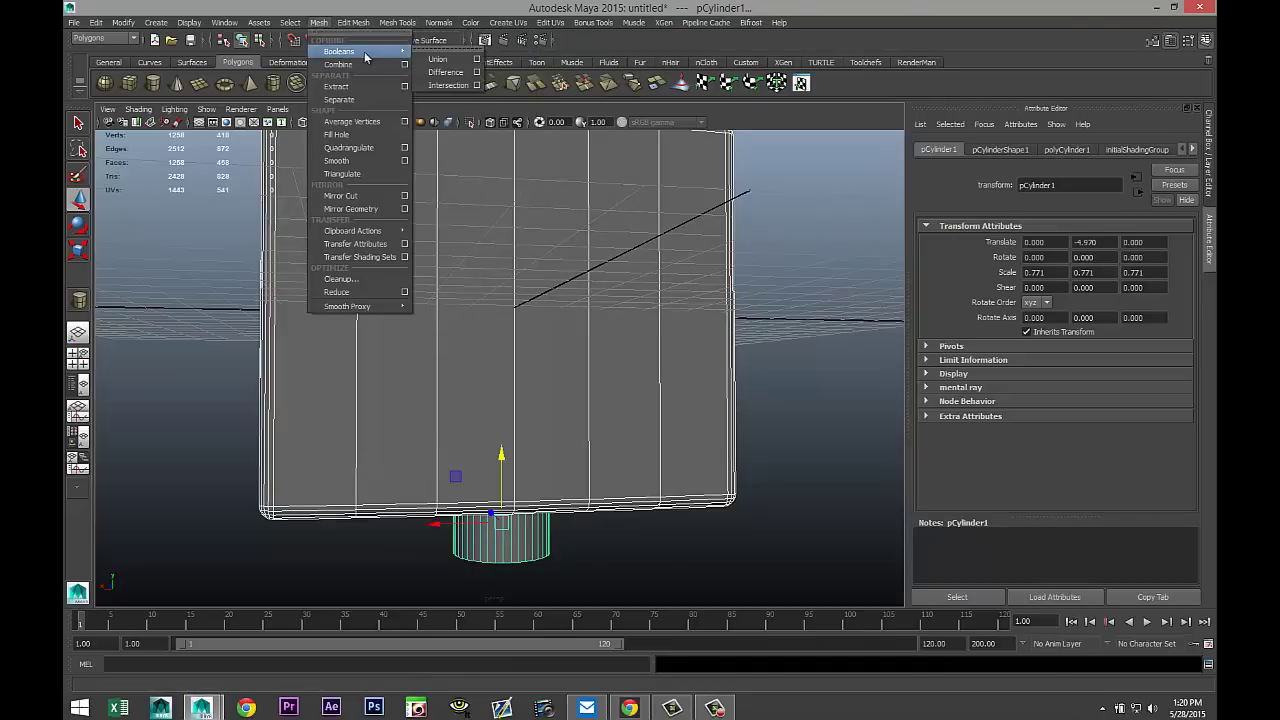
{"action": "left_click", "coordinate": [441, 73]}
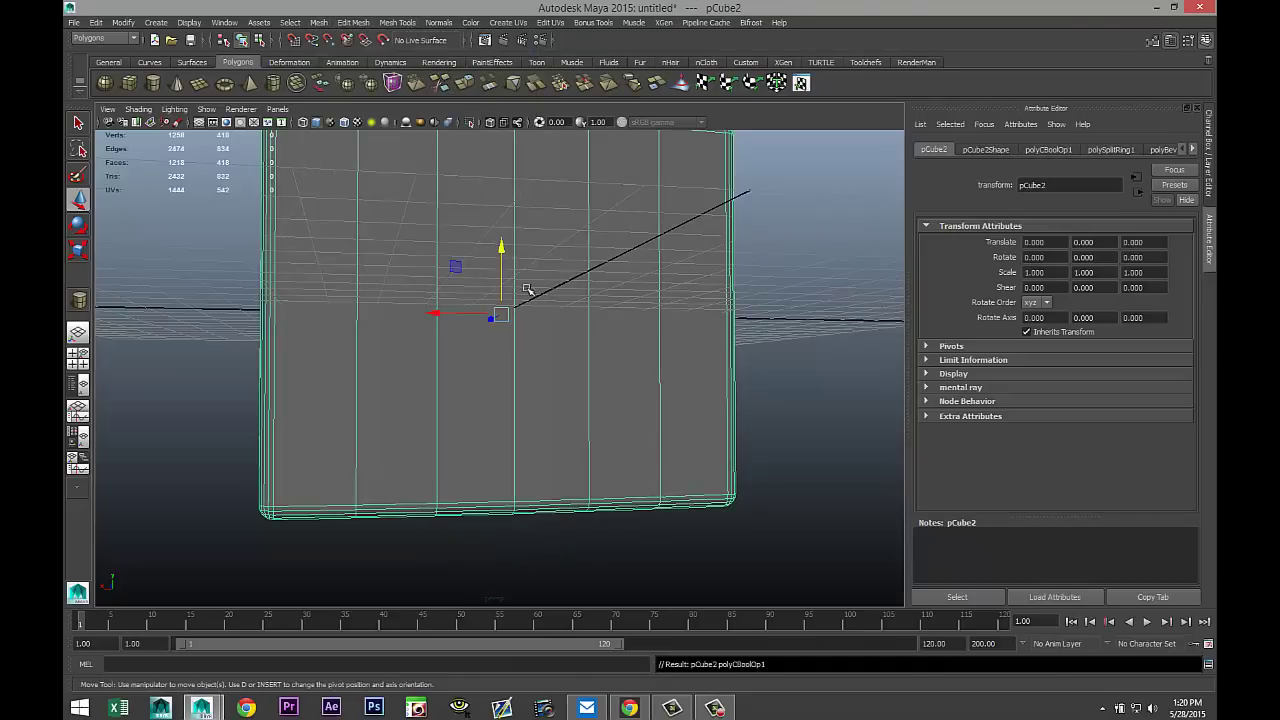
{"action": "left_click_drag", "start_coordinate": [580, 429], "coordinate": [741, 450], "text": "alt"}
{"action": "left_click", "coordinate": [775, 420]}
{"action": "scroll", "coordinate": [741, 450], "scroll_direction": "up", "scroll_amount": 5}
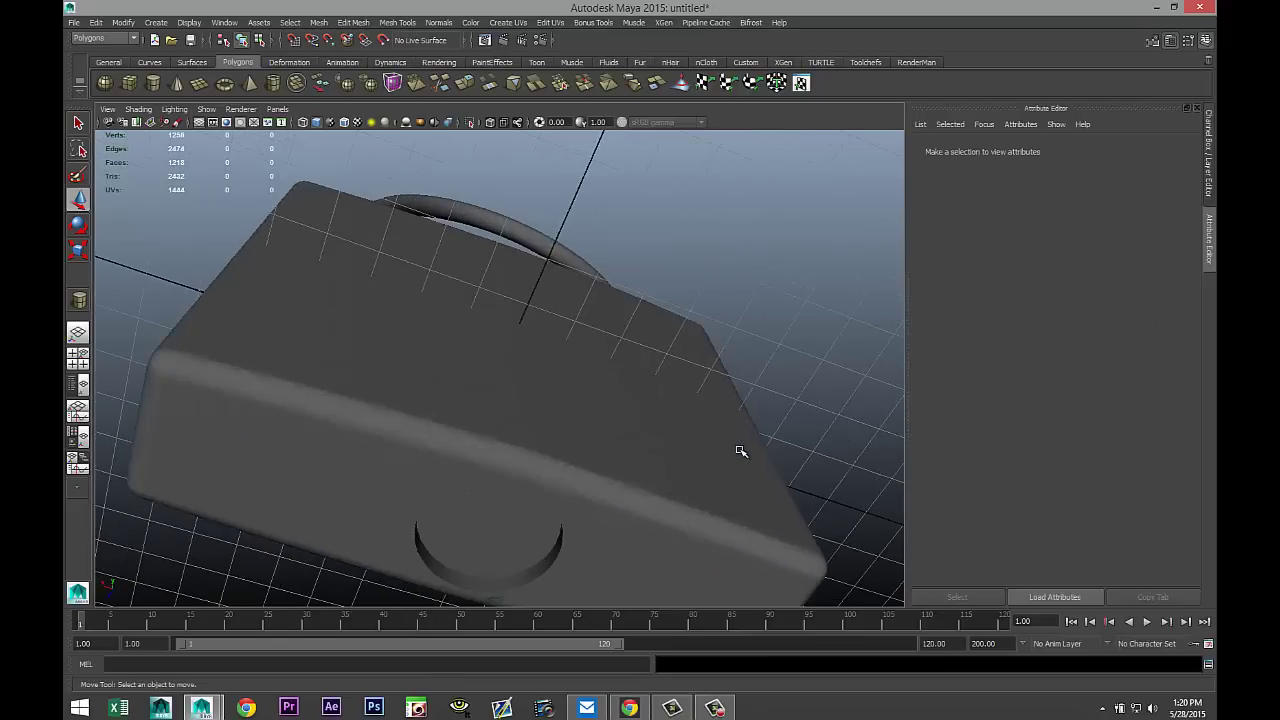
- Create a polygon cylinder beside the padlock, radius about 1.53 and height about 3.52, with 40 axis subdivisions
{"action": "scroll", "coordinate": [737, 446], "scroll_direction": "up", "scroll_amount": 5}
{"action": "left_click_drag", "start_coordinate": [717, 318], "coordinate": [692, 260], "text": "alt"}
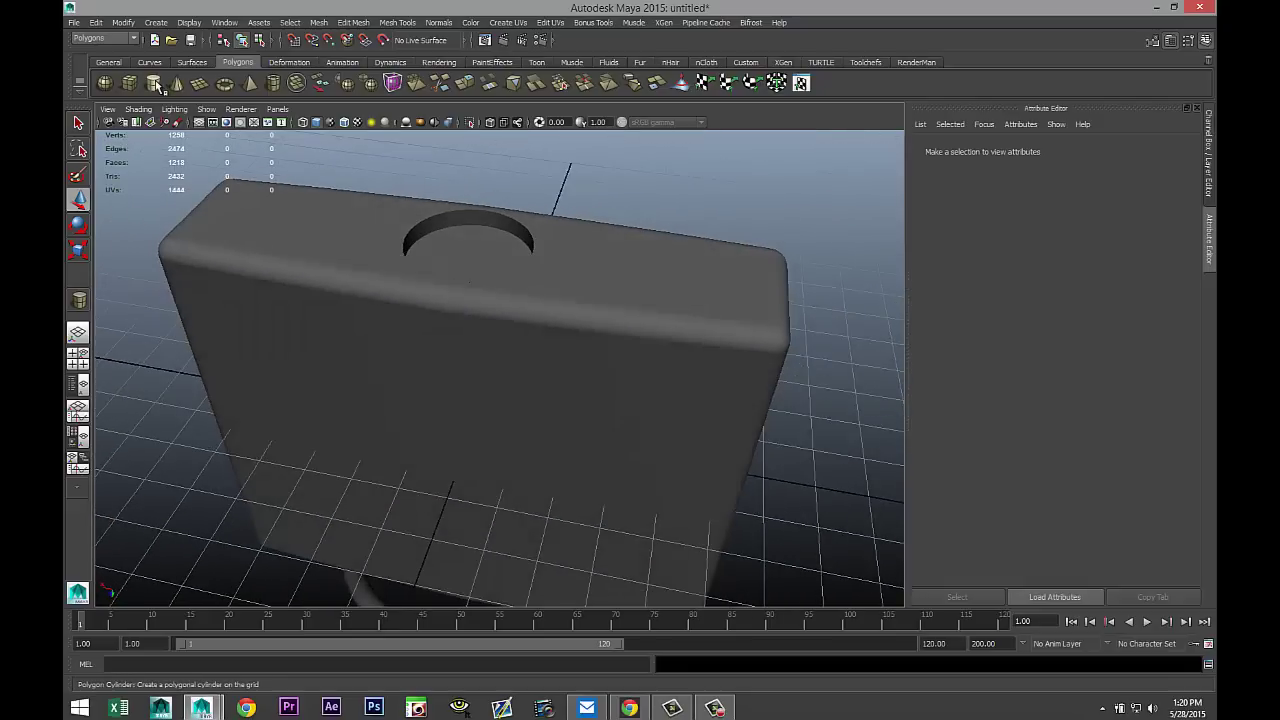
{"action": "key", "text": "f"}
{"action": "left_click_drag", "start_coordinate": [712, 529], "coordinate": [846, 423]}
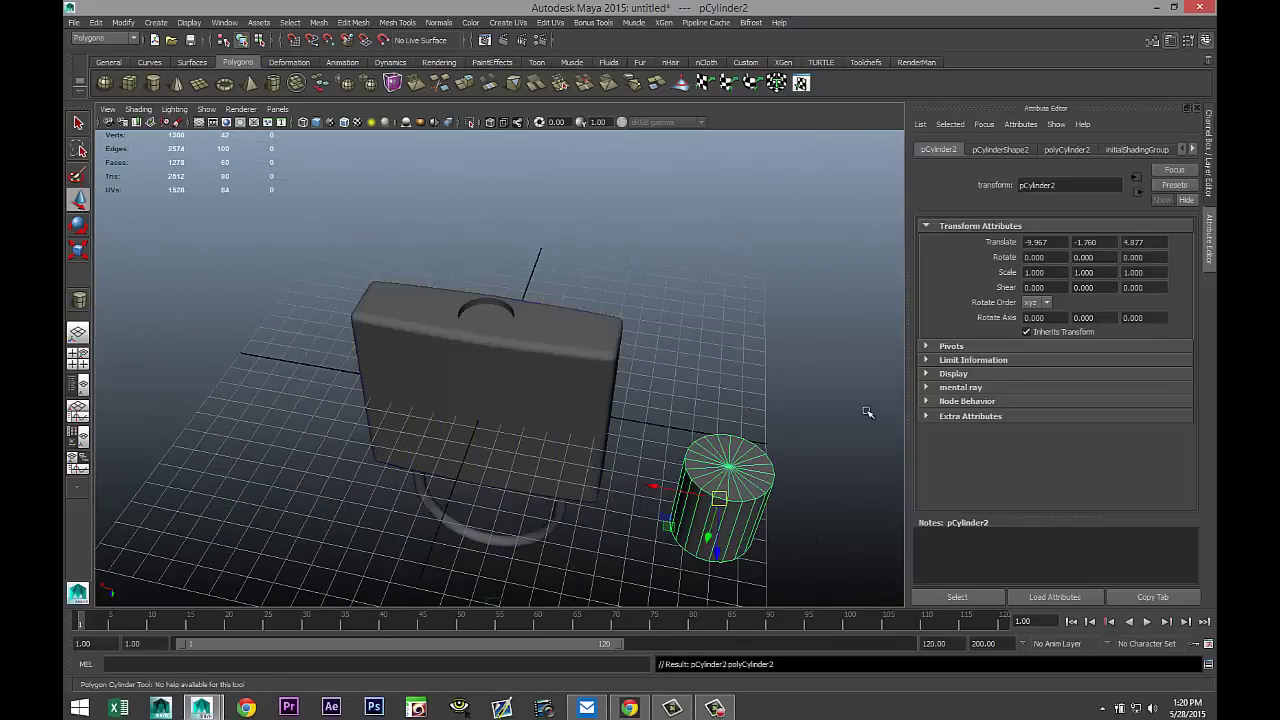
{"action": "left_click", "coordinate": [1067, 150]}
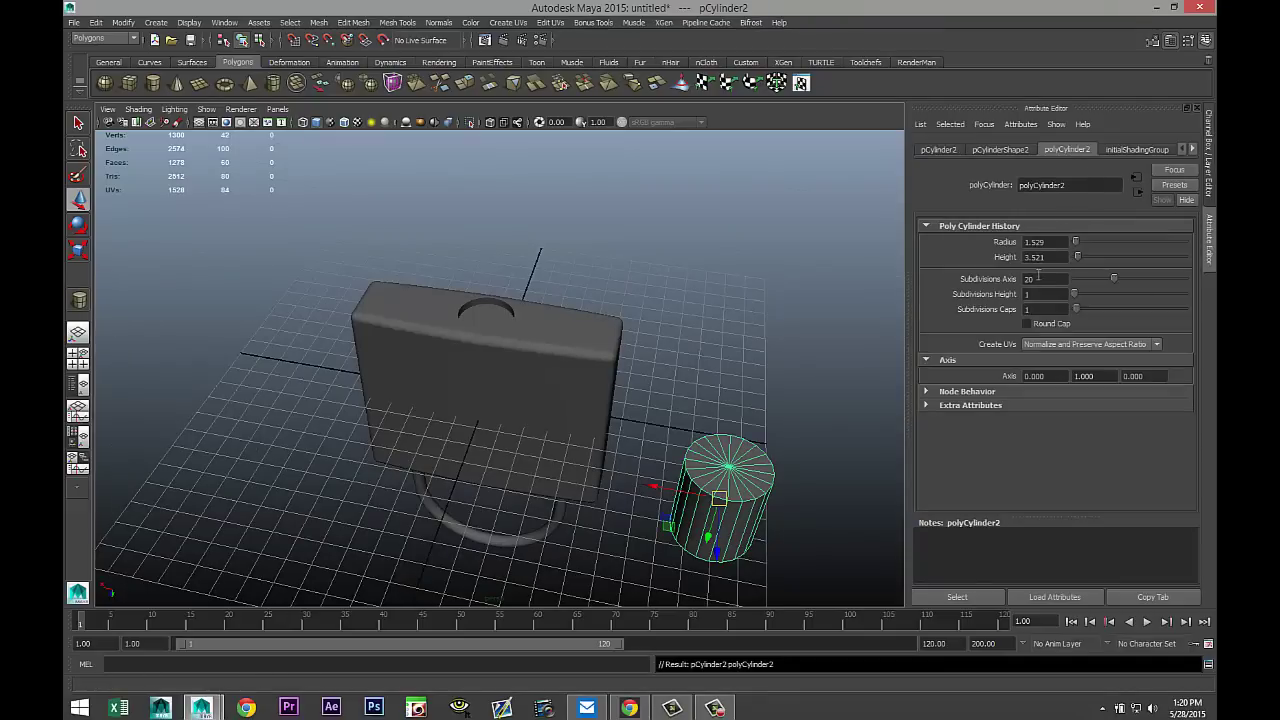
{"action": "left_click_drag", "start_coordinate": [1055, 282], "coordinate": [979, 279]}
{"action": "left_click", "coordinate": [1045, 294]}
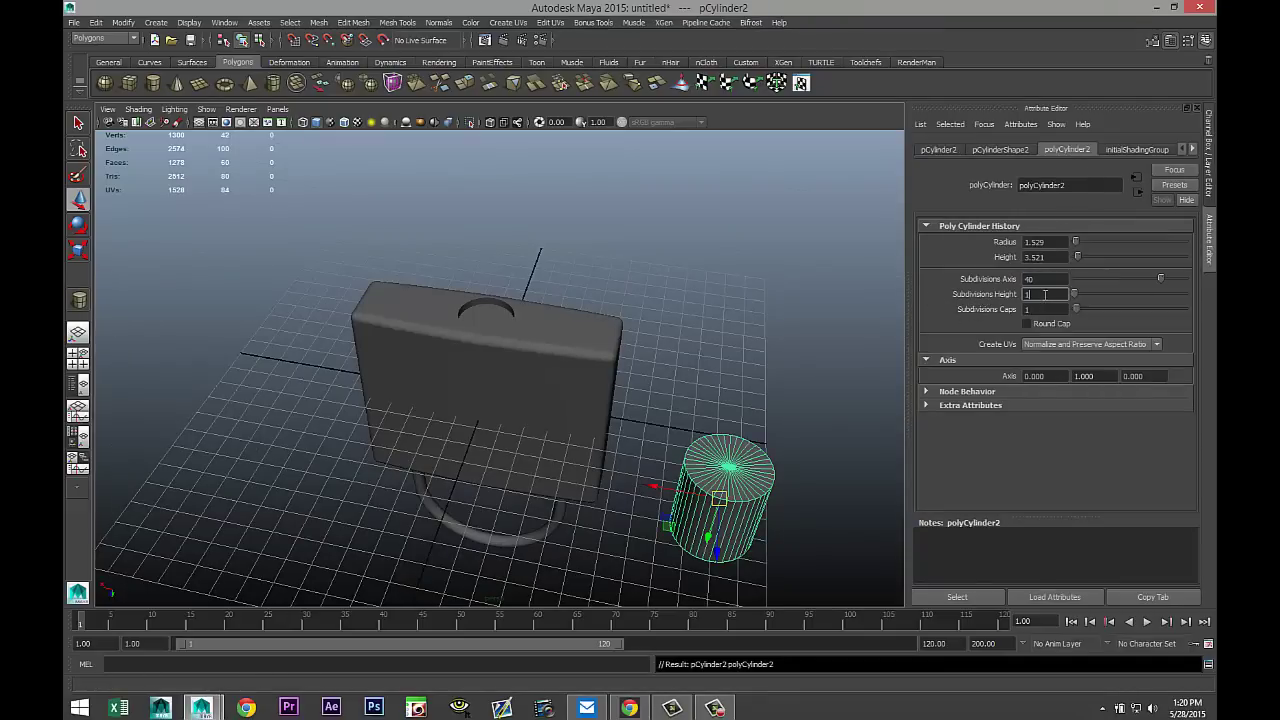
- Zero the new cylinder's Translate X, Y and Z, and lower it along Y to about -6.58, clear of the underside recess
{"action": "left_click", "coordinate": [953, 152]}
{"action": "left_click_drag", "start_coordinate": [1060, 243], "coordinate": [938, 250]}
{"action": "type", "text": "0"}
{"action": "key", "text": "Tab"}
{"action": "type", "text": "0"}
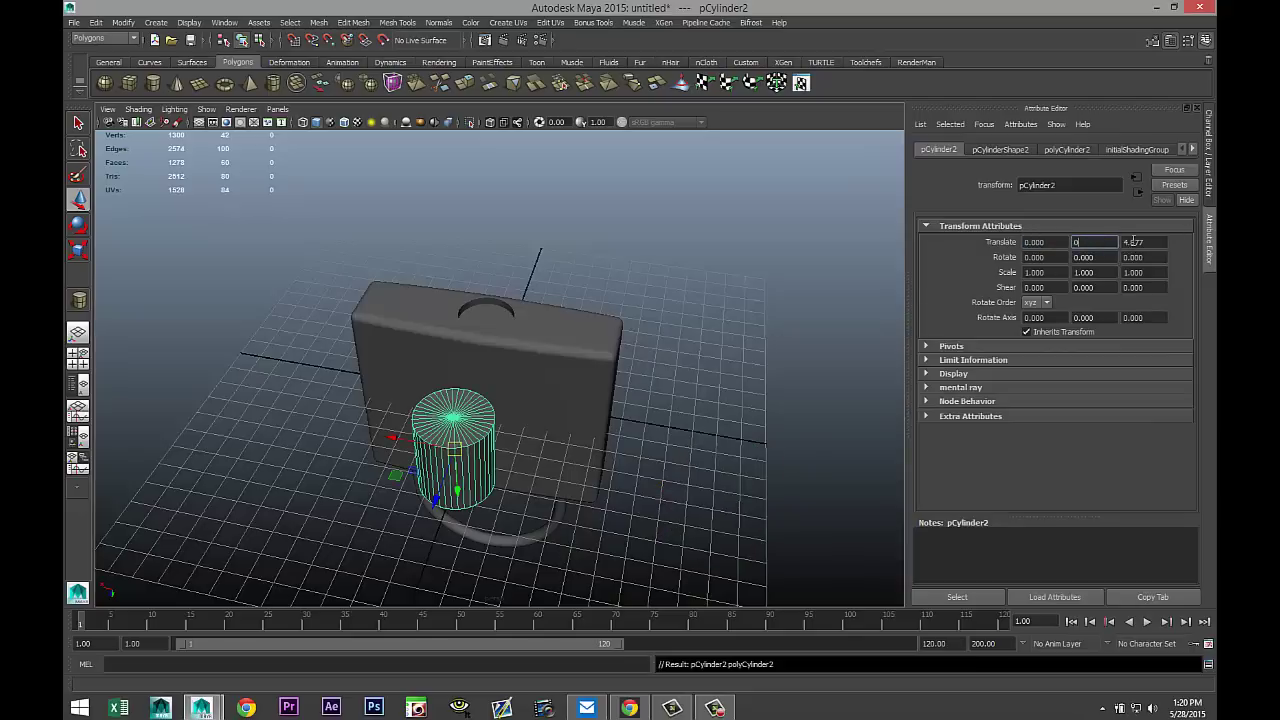
{"action": "left_click", "coordinate": [1131, 242]}
{"action": "key", "text": "Return"}
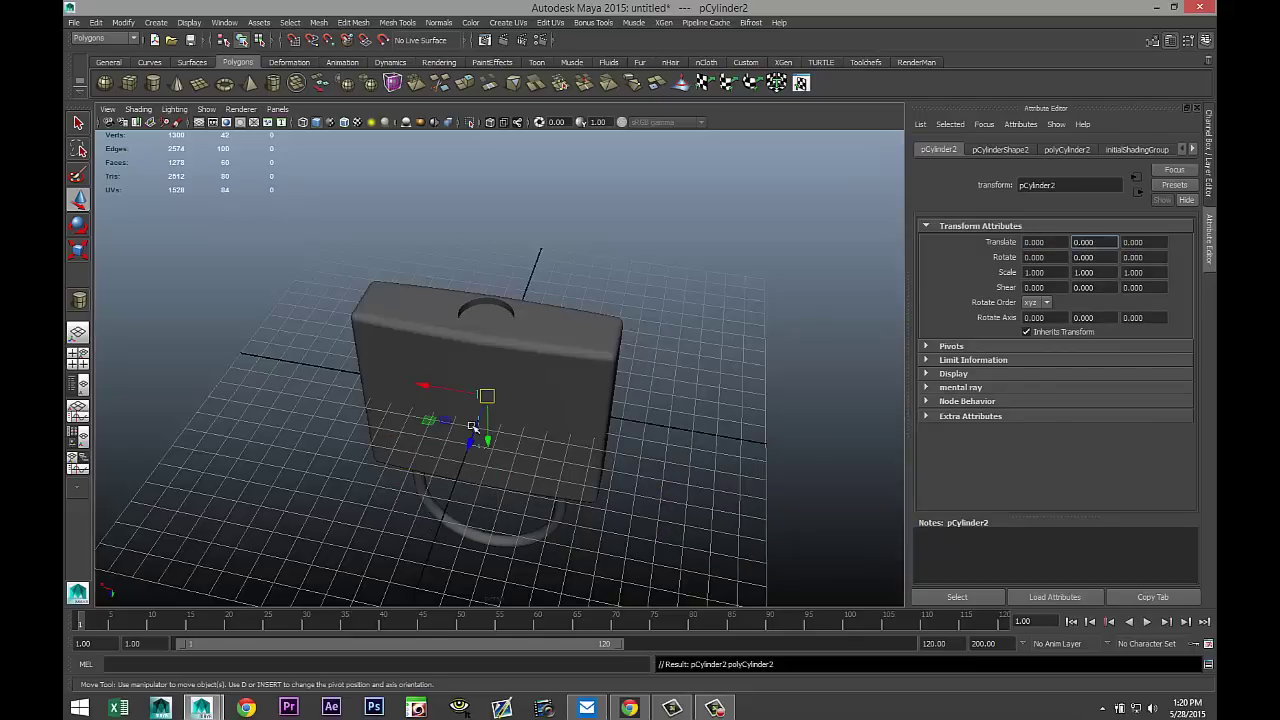
{"action": "left_click_drag", "start_coordinate": [487, 441], "coordinate": [504, 322]}
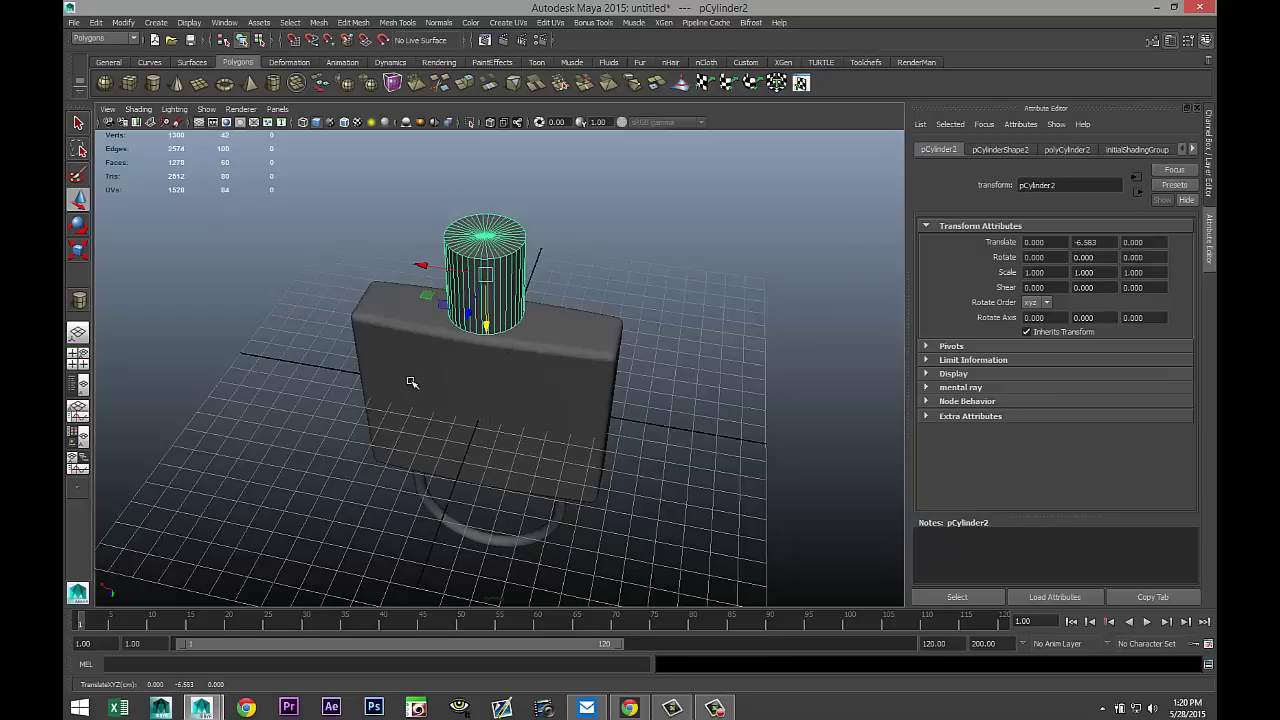
- Scale the cylinder uniformly to about 0.71 in the wireframe top view so it fits just inside the recess outline
{"action": "left_click", "coordinate": [79, 357]}
{"action": "key", "text": "space"}
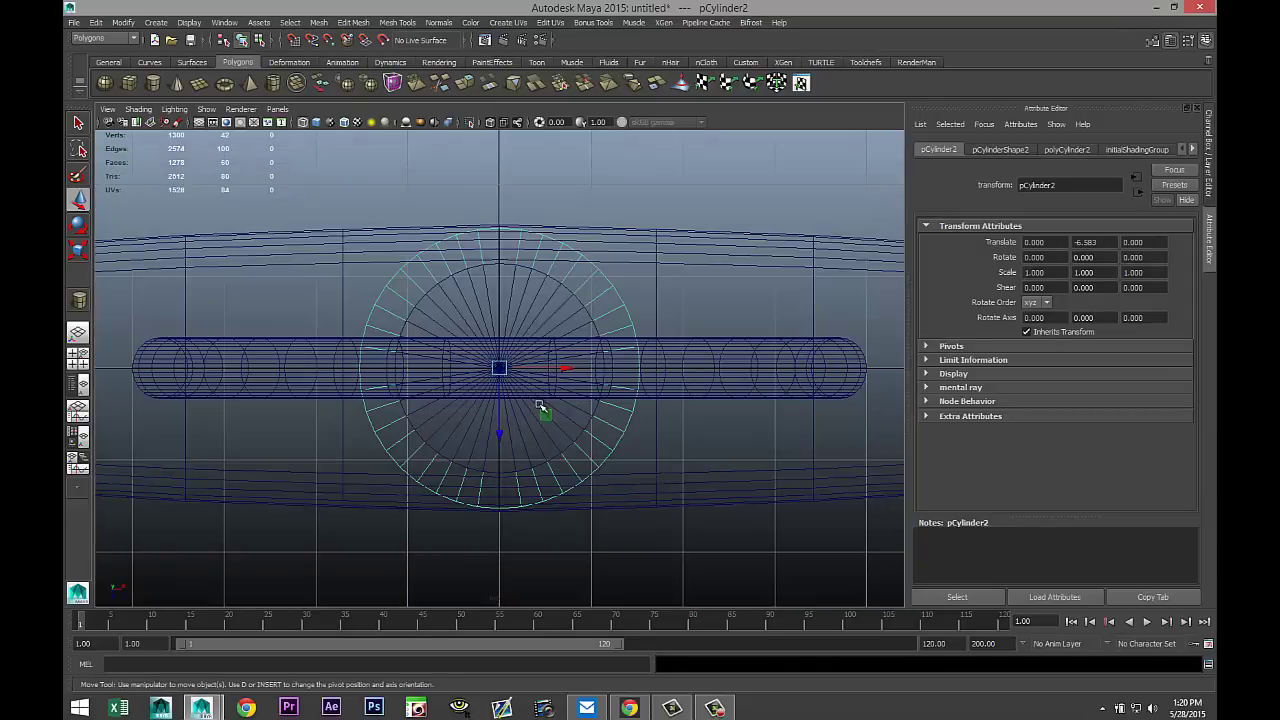
{"action": "key", "text": "r"}
{"action": "left_click_drag", "start_coordinate": [500, 371], "coordinate": [428, 387]}
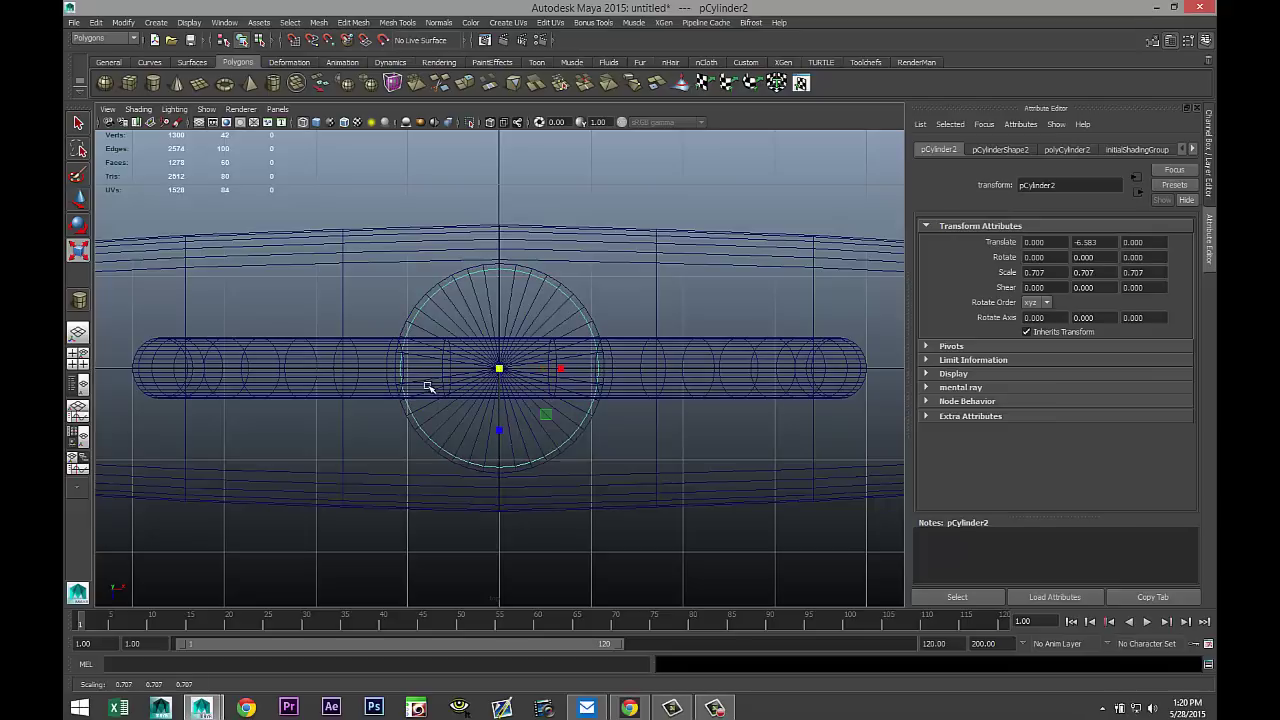
{"action": "left_click", "coordinate": [77, 355]}
{"action": "key", "text": "space"}
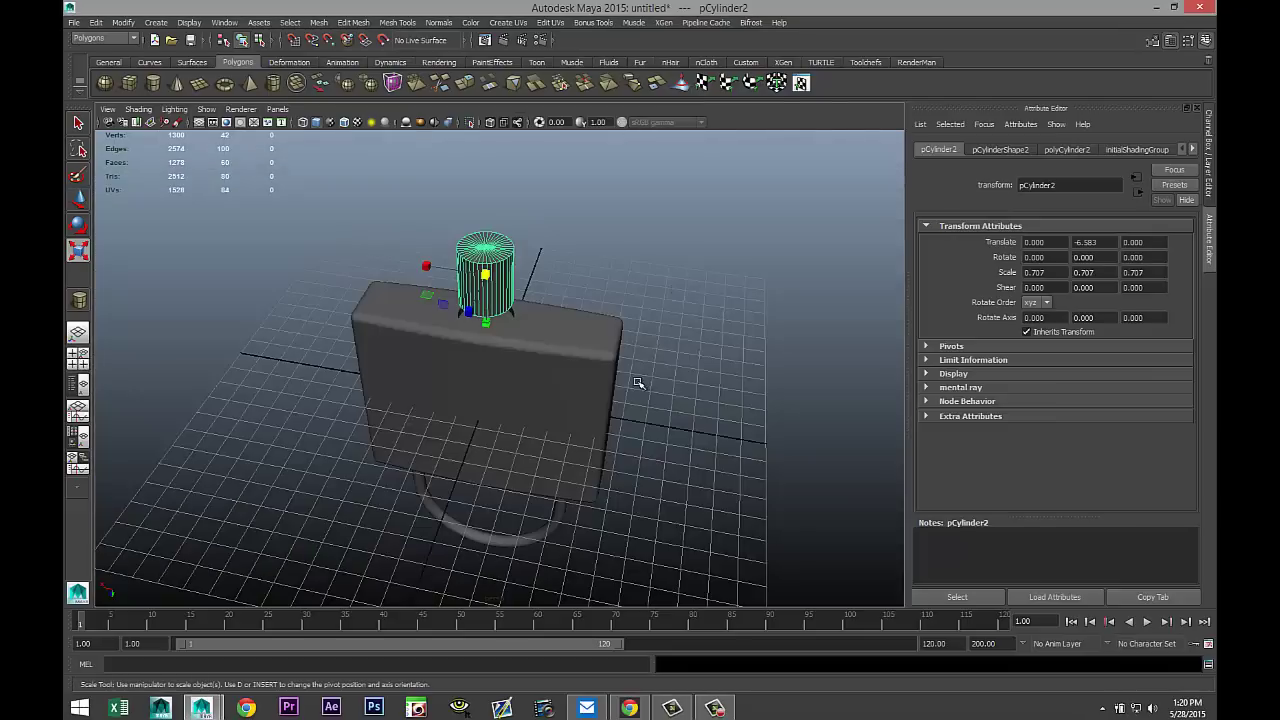
- Flatten the cylinder into a thin disc by reducing its Y scale to about 0.09
{"action": "scroll", "coordinate": [640, 370], "scroll_direction": "up", "scroll_amount": 3}
{"action": "scroll", "coordinate": [650, 400], "scroll_direction": "down", "scroll_amount": 2}
{"action": "left_click_drag", "start_coordinate": [668, 463], "coordinate": [658, 397], "text": "alt"}
{"action": "scroll", "coordinate": [645, 430], "scroll_direction": "up", "scroll_amount": 3}
{"action": "middle_click_drag", "start_coordinate": [658, 397], "coordinate": [660, 492], "text": "alt"}
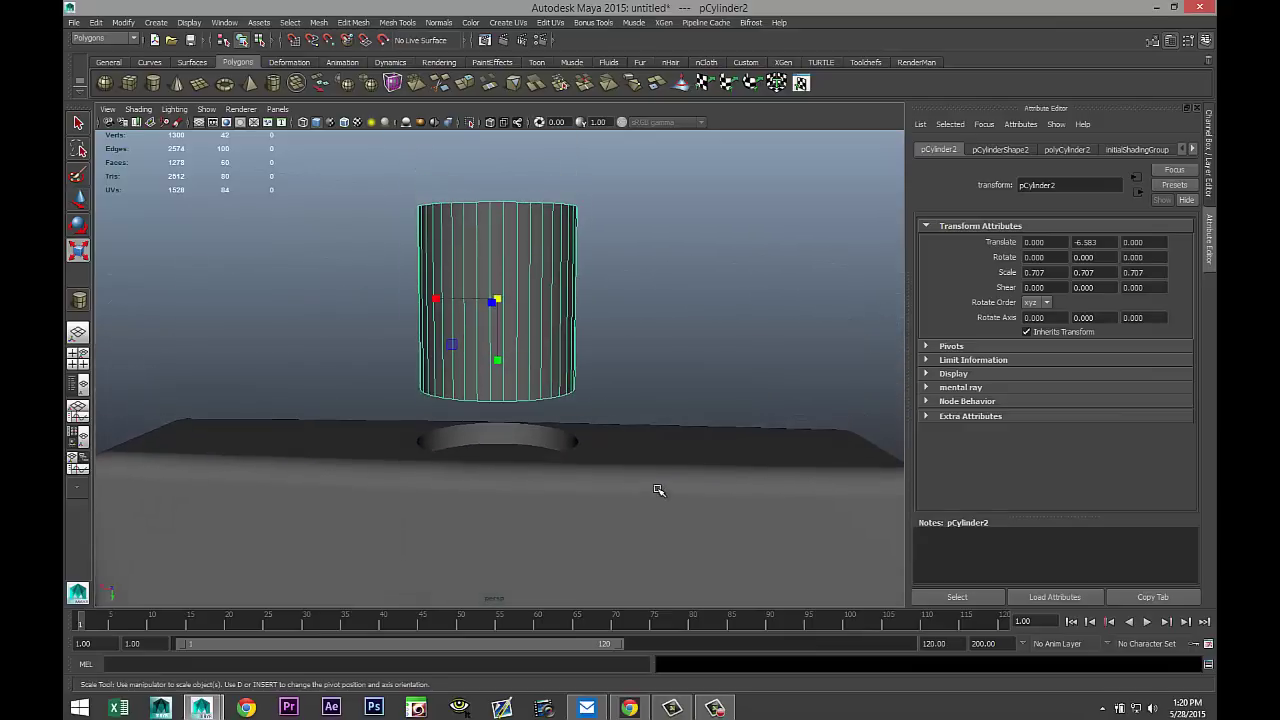
{"action": "left_click_drag", "start_coordinate": [498, 362], "coordinate": [499, 402]}
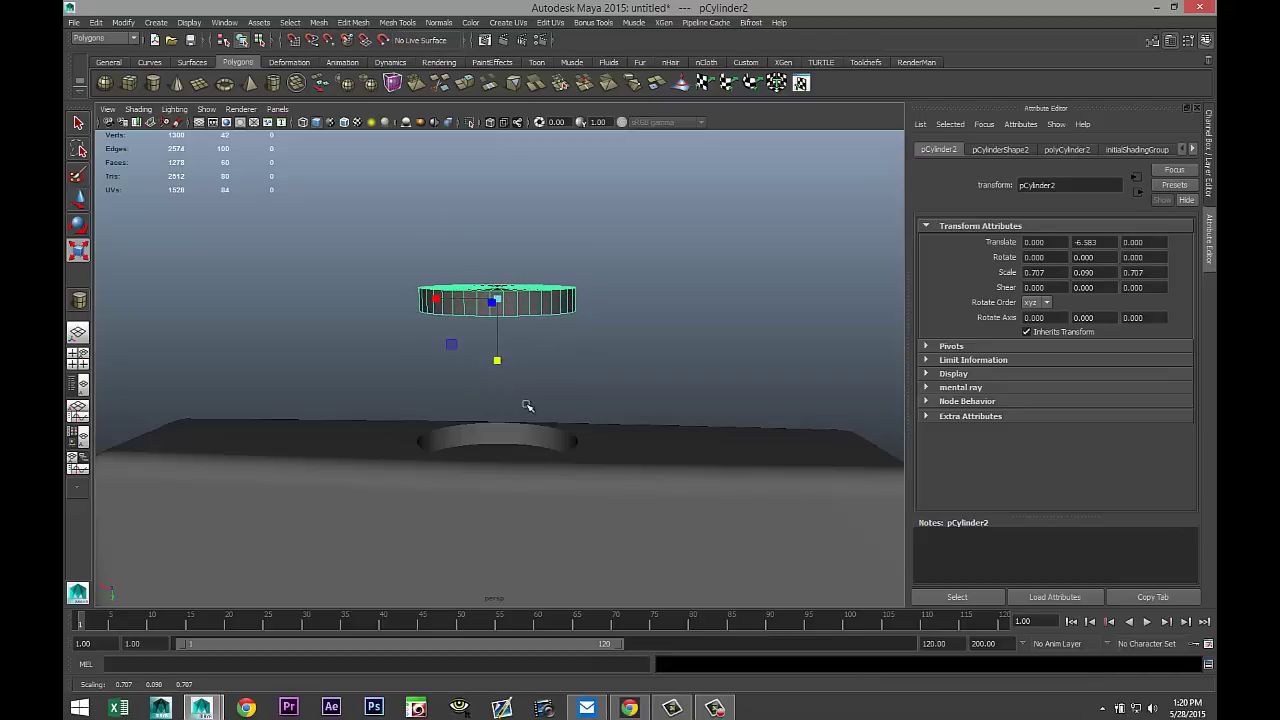
- Test-fit the disc inside the body's round recess at a Translate Y of about -4.39
{"action": "key", "text": "w"}
{"action": "left_click_drag", "start_coordinate": [497, 365], "coordinate": [528, 517]}
{"action": "scroll", "coordinate": [610, 516], "scroll_direction": "up", "scroll_amount": 4}
{"action": "left_click_drag", "start_coordinate": [692, 461], "coordinate": [727, 418], "text": "alt"}
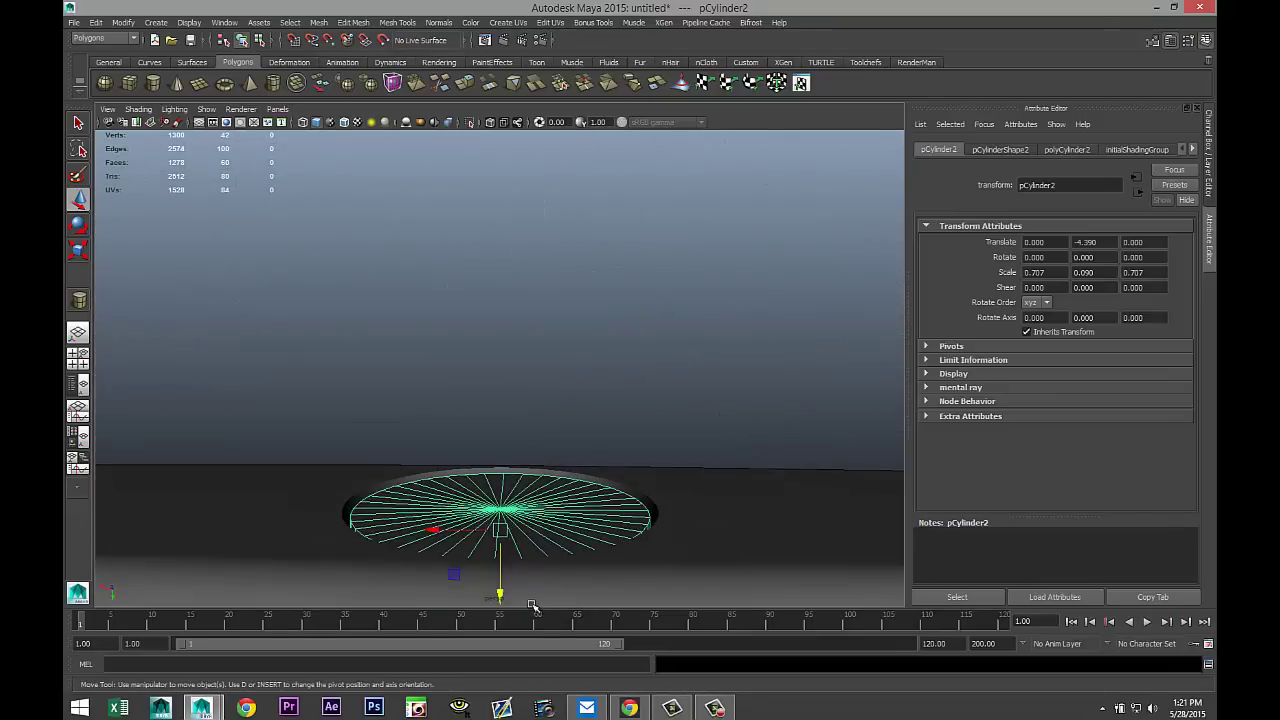
- Pull the disc back out of the recess along Y to about -6.11, below the padlock body
{"action": "left_click_drag", "start_coordinate": [528, 568], "coordinate": [509, 346], "text": "alt"}
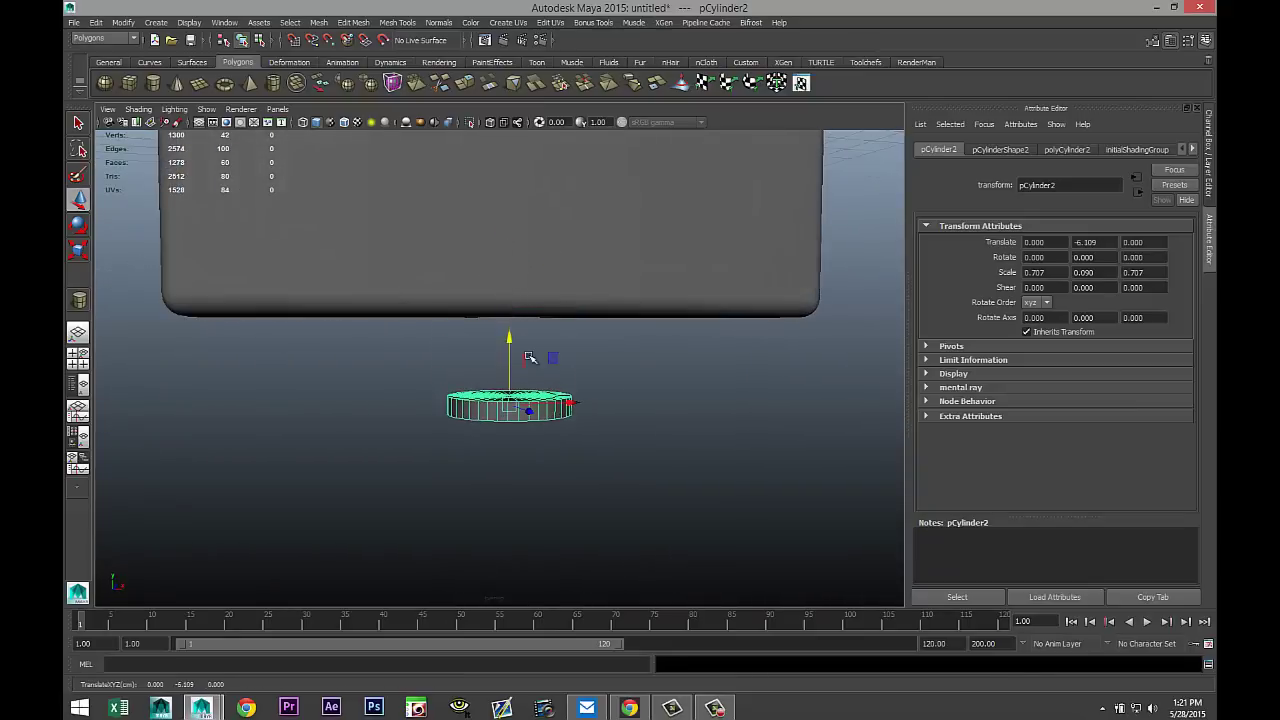
{"action": "left_click_drag", "start_coordinate": [657, 484], "coordinate": [593, 498], "text": "alt"}
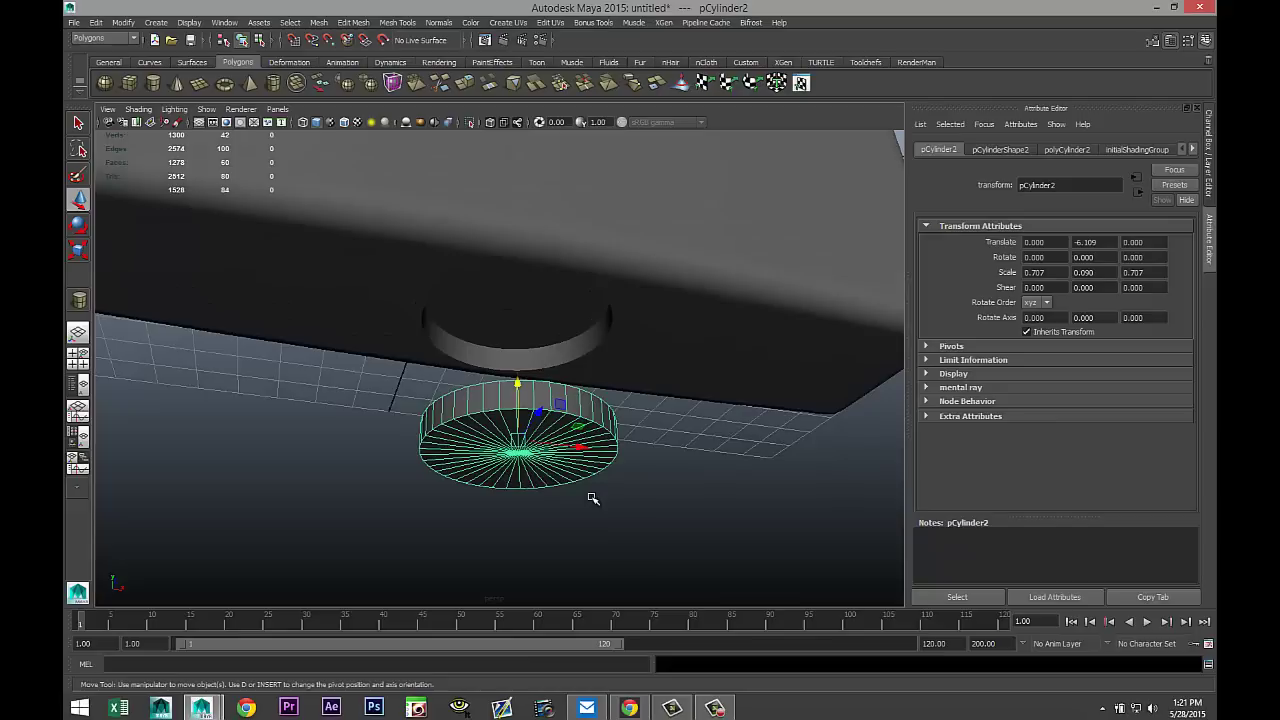
{"action": "key", "text": "r"}
{"action": "left_click_drag", "start_coordinate": [526, 385], "coordinate": [530, 387]}
{"action": "left_click_drag", "start_coordinate": [580, 424], "coordinate": [689, 423], "text": "alt"}
- Create a polygon sphere of about 1.08 radius beside the padlock, with 40 axis and 40 height subdivisions
{"action": "left_click", "coordinate": [105, 83]}
{"action": "left_click_drag", "start_coordinate": [676, 528], "coordinate": [708, 540]}
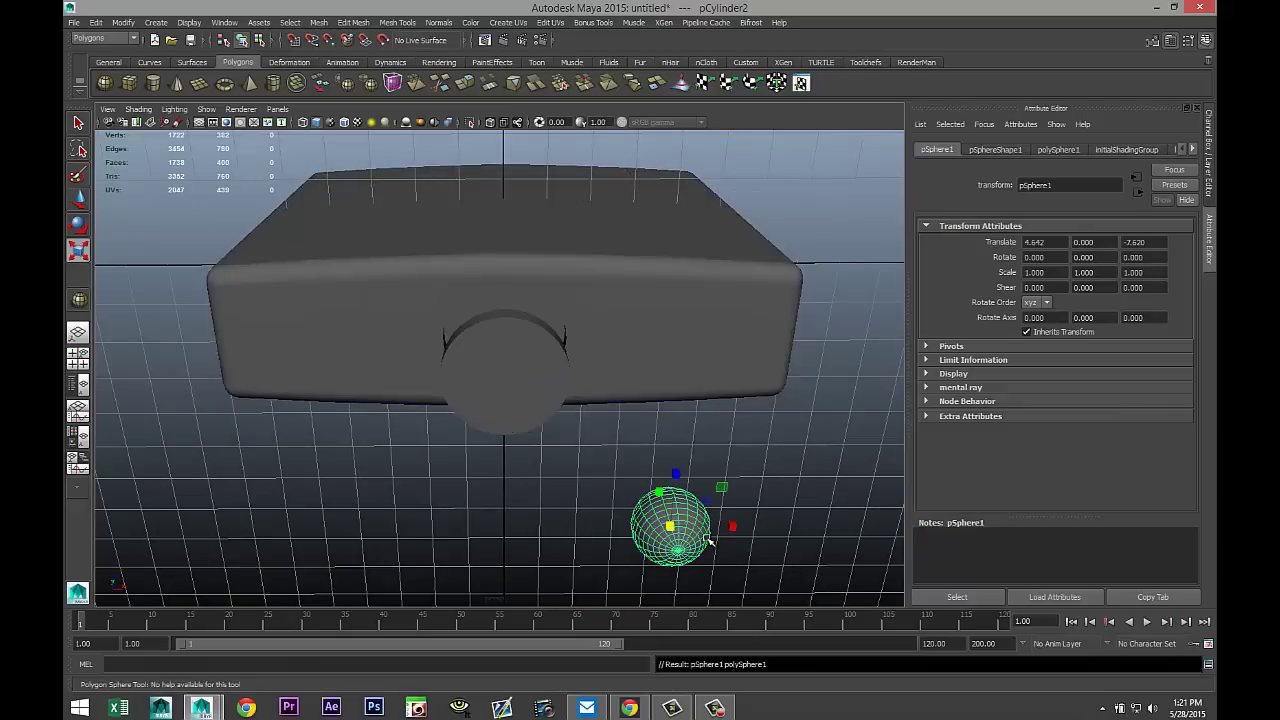
{"action": "left_click", "coordinate": [1056, 150]}
{"action": "left_click", "coordinate": [1055, 265]}
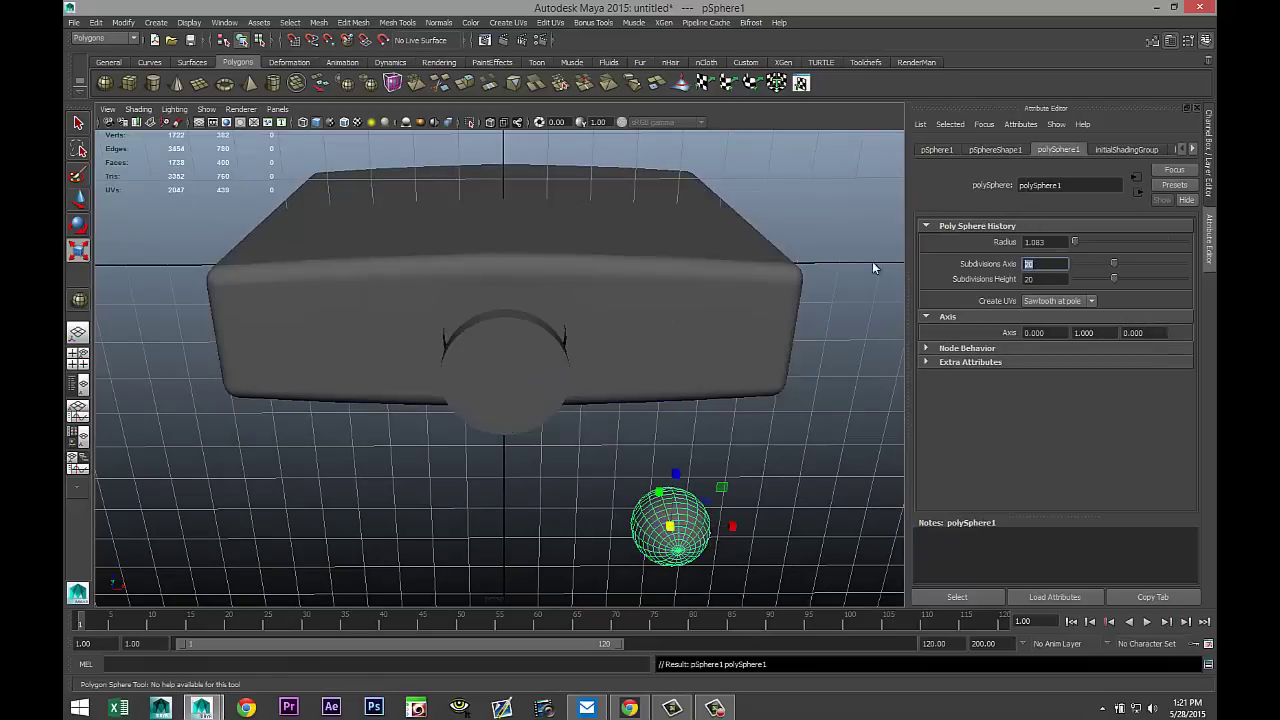
{"action": "key", "text": "Tab"}
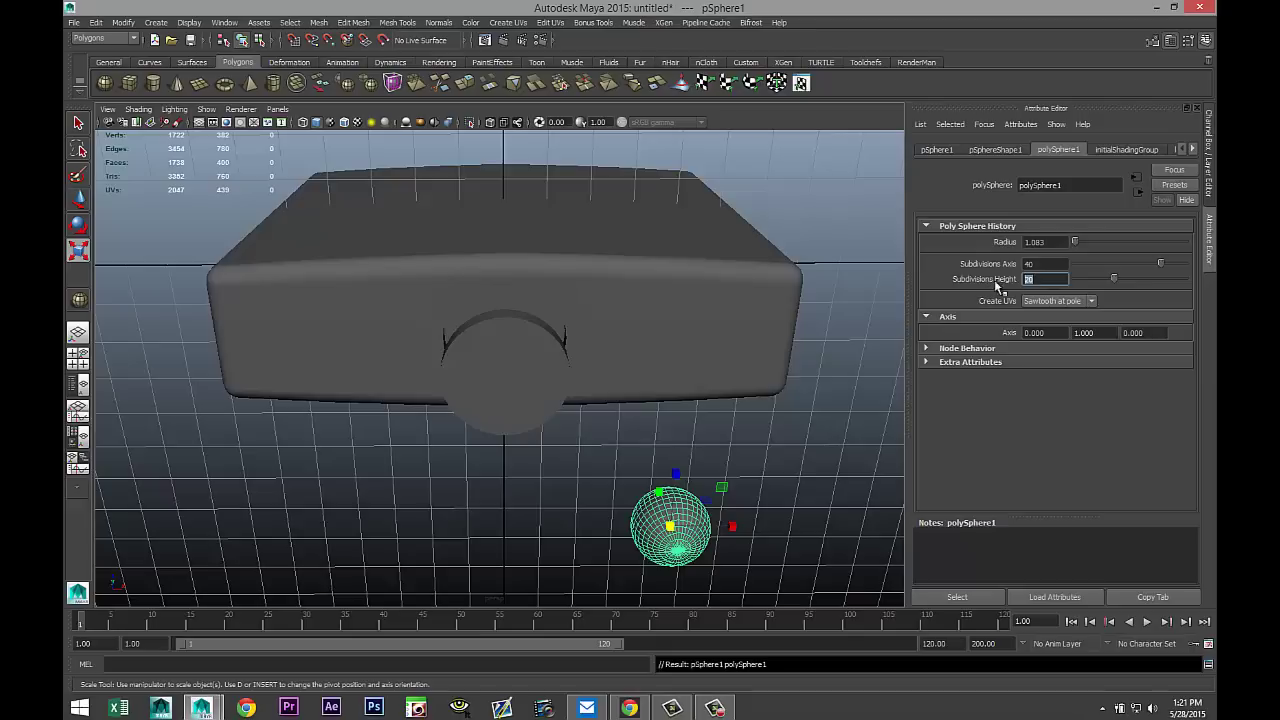
{"action": "left_click", "coordinate": [1045, 264]}
{"action": "scroll", "coordinate": [640, 463], "scroll_direction": "down", "scroll_amount": 3}
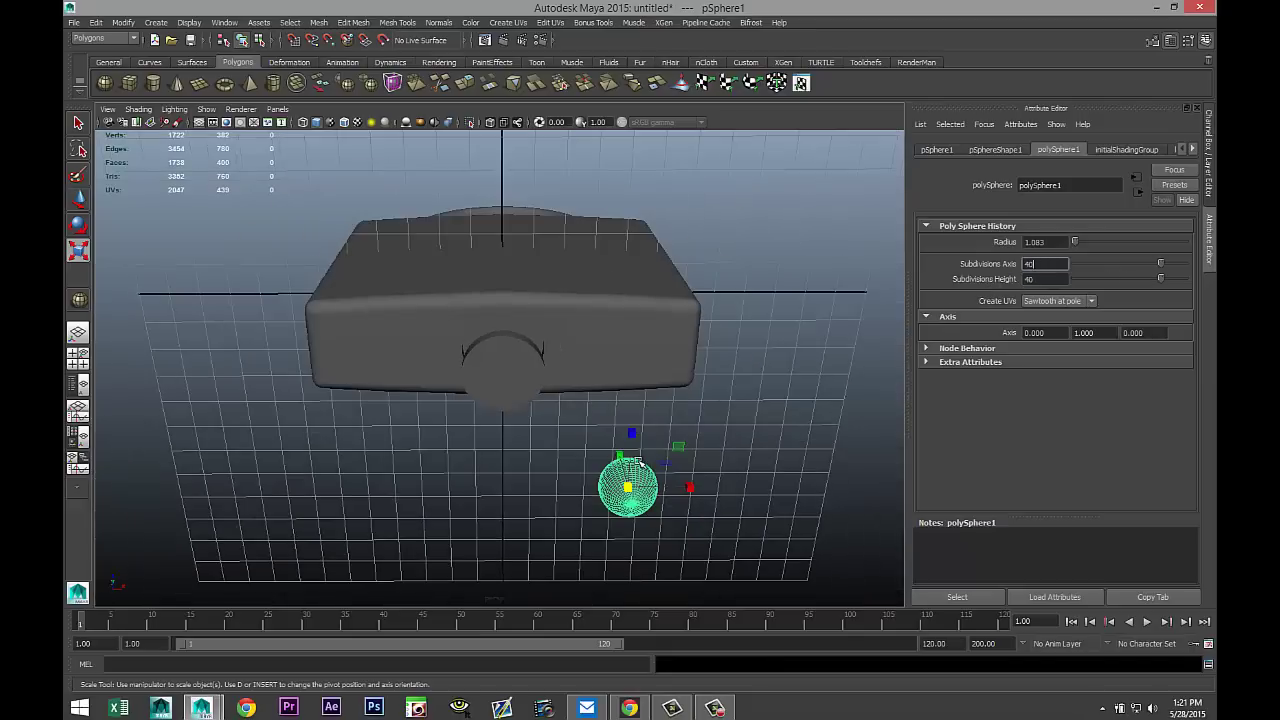
- Move the sphere to the origin by setting its Translate X and Z to 0
{"action": "left_click", "coordinate": [937, 149]}
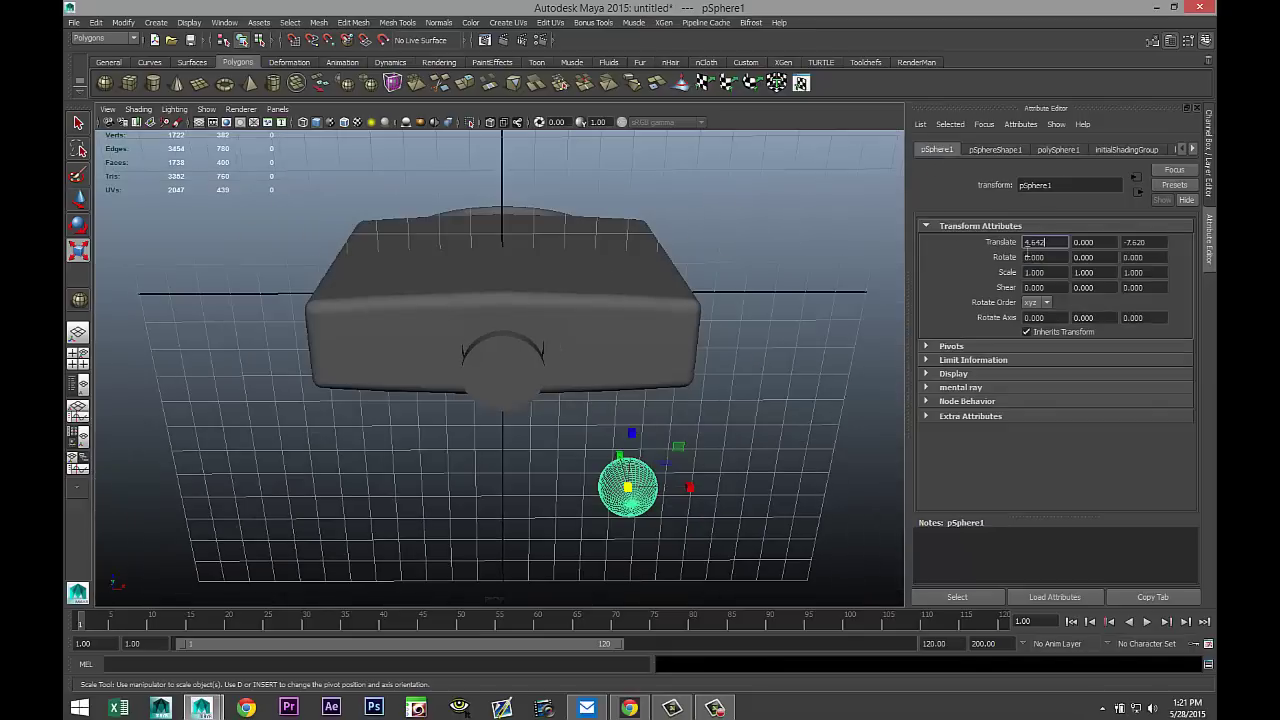
{"action": "left_click", "coordinate": [1059, 242]}
{"action": "type", "text": "0"}
{"action": "key", "text": "Tab"}
{"action": "key", "text": "Tab"}
{"action": "type", "text": "0"}
{"action": "left_click", "coordinate": [1095, 243]}
- Lower the sphere along Y to about -7.30 so it sits just below the disc
{"action": "left_click_drag", "start_coordinate": [657, 443], "coordinate": [622, 457], "text": "alt"}
{"action": "key", "text": "w"}
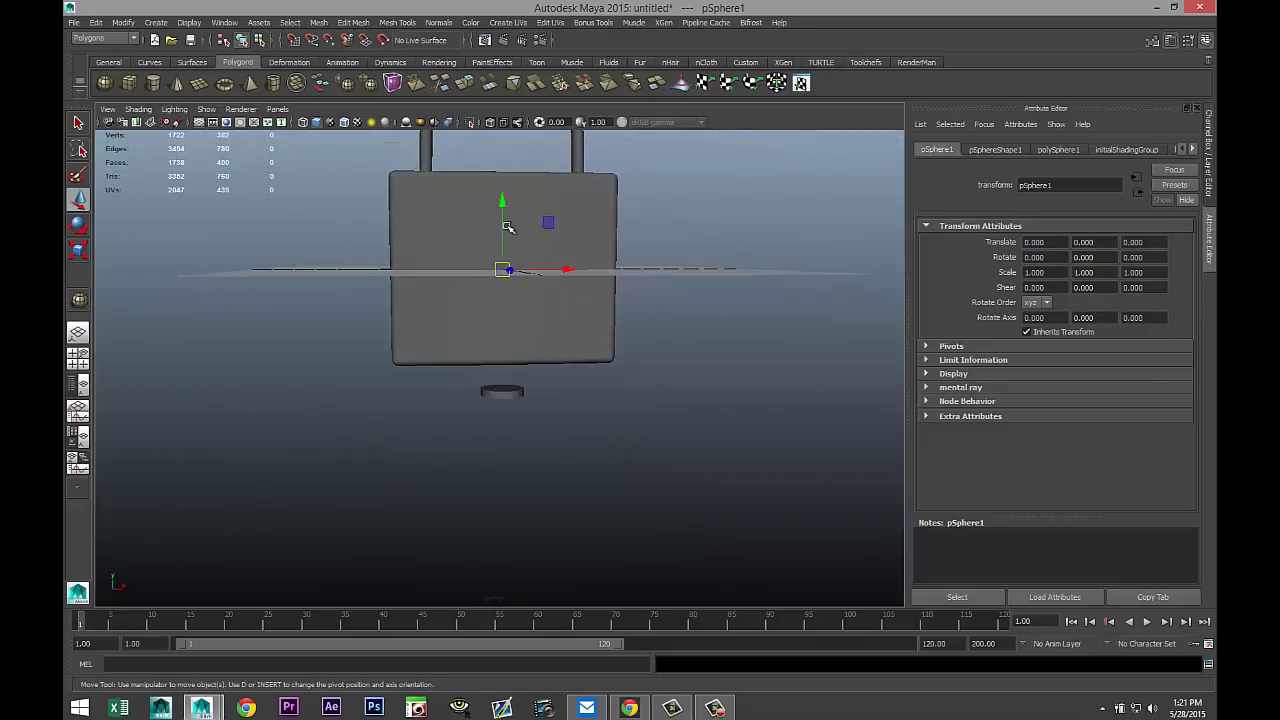
{"action": "left_click_drag", "start_coordinate": [508, 198], "coordinate": [529, 347]}
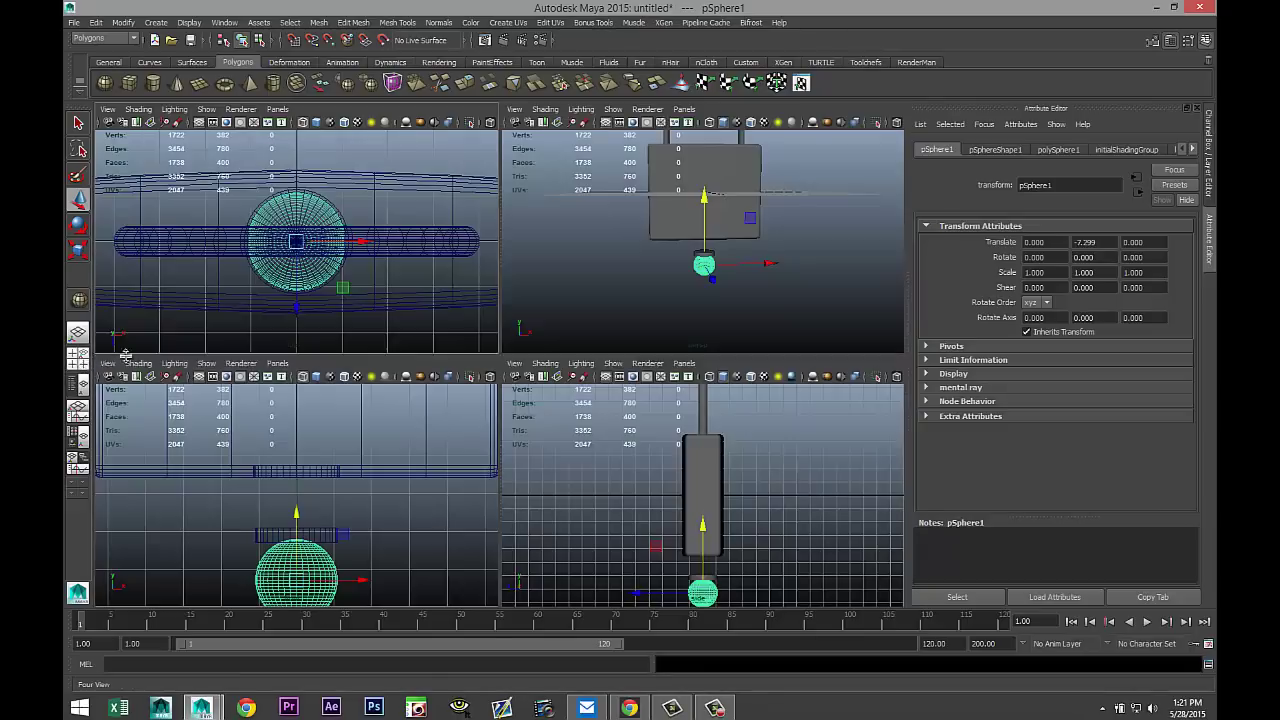
- Scale the sphere uniformly to about 0.48 in the wireframe top view, roughly half the disc's diameter
{"action": "left_click", "coordinate": [78, 357]}
{"action": "key", "text": "space"}
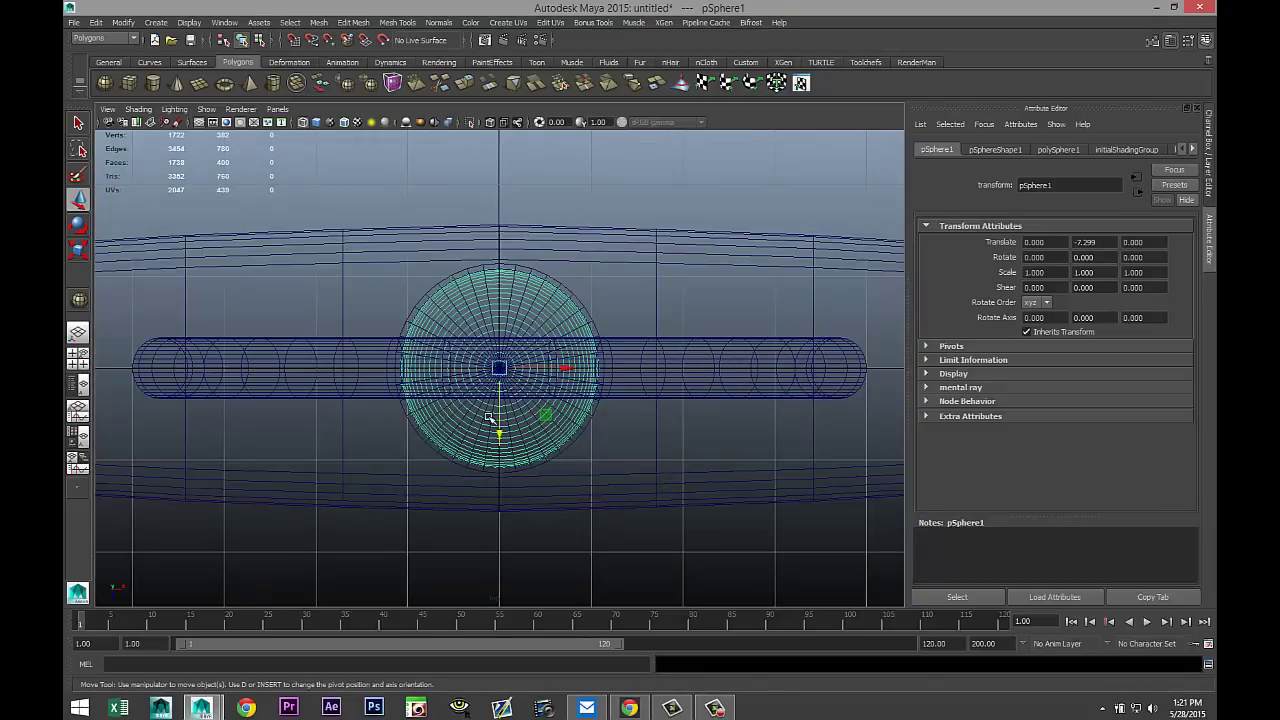
{"action": "key", "text": "r"}
{"action": "left_click_drag", "start_coordinate": [500, 369], "coordinate": [408, 381]}
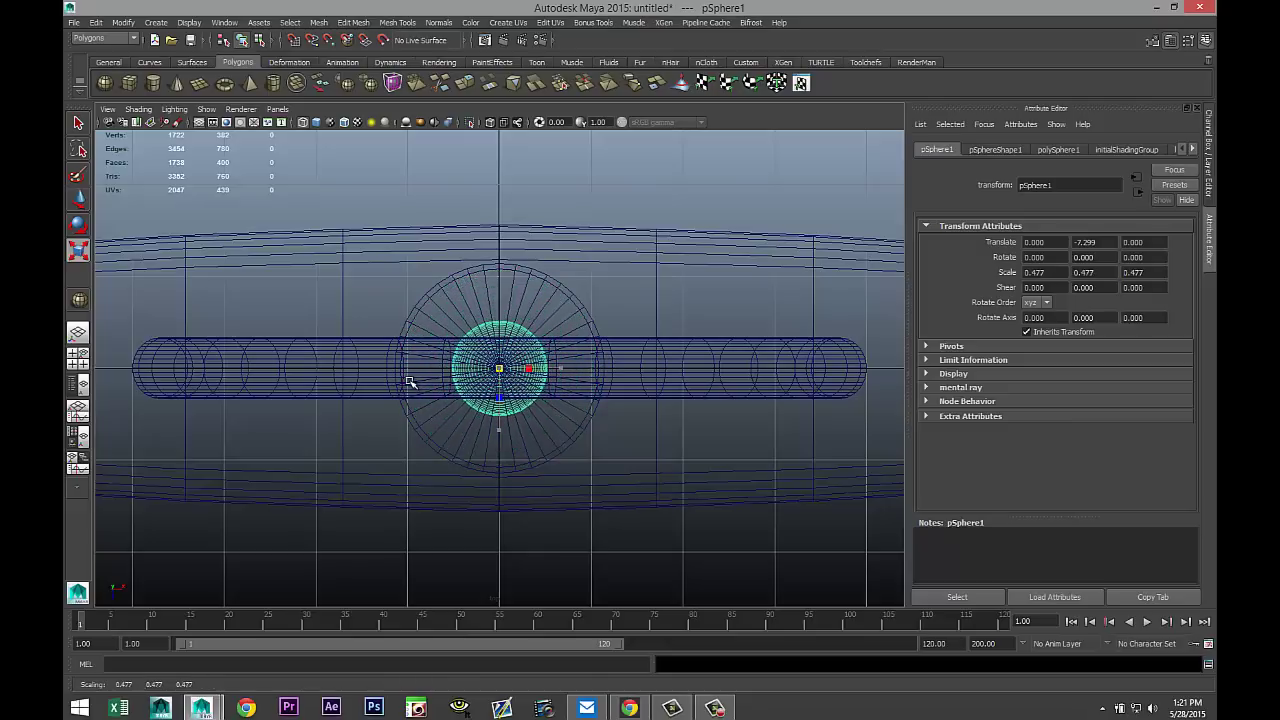
- Shift the sphere along X to about 0.42, toward one side of the disc, and enlarge it uniformly to about 0.52
{"action": "key", "text": "w"}
{"action": "left_click_drag", "start_coordinate": [566, 369], "coordinate": [606, 380]}
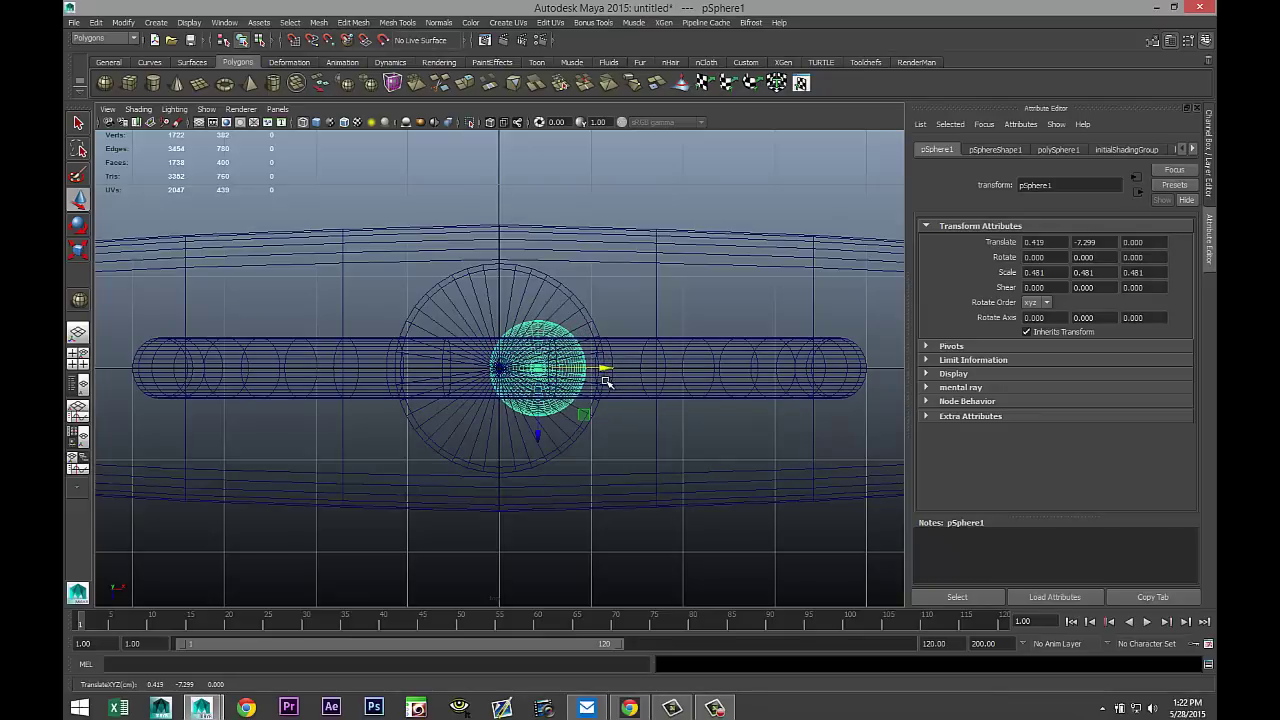
{"action": "key", "text": "r"}
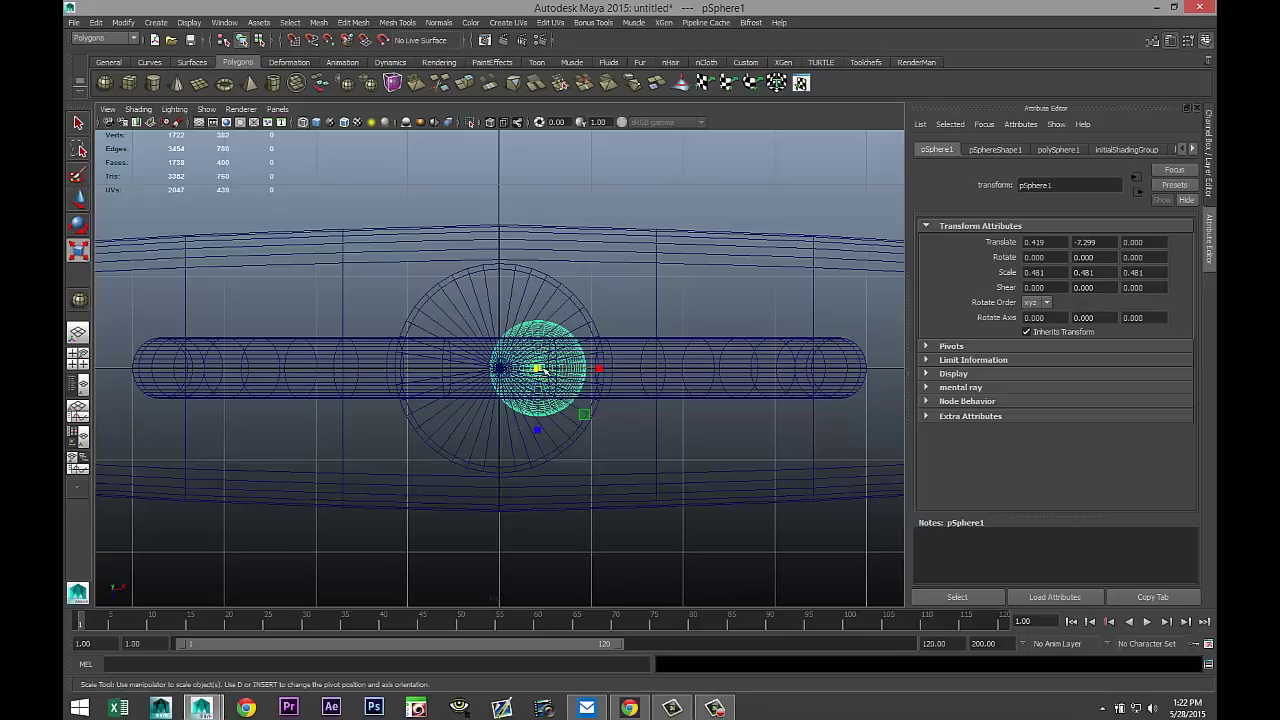
{"action": "left_click_drag", "start_coordinate": [540, 369], "coordinate": [548, 377]}
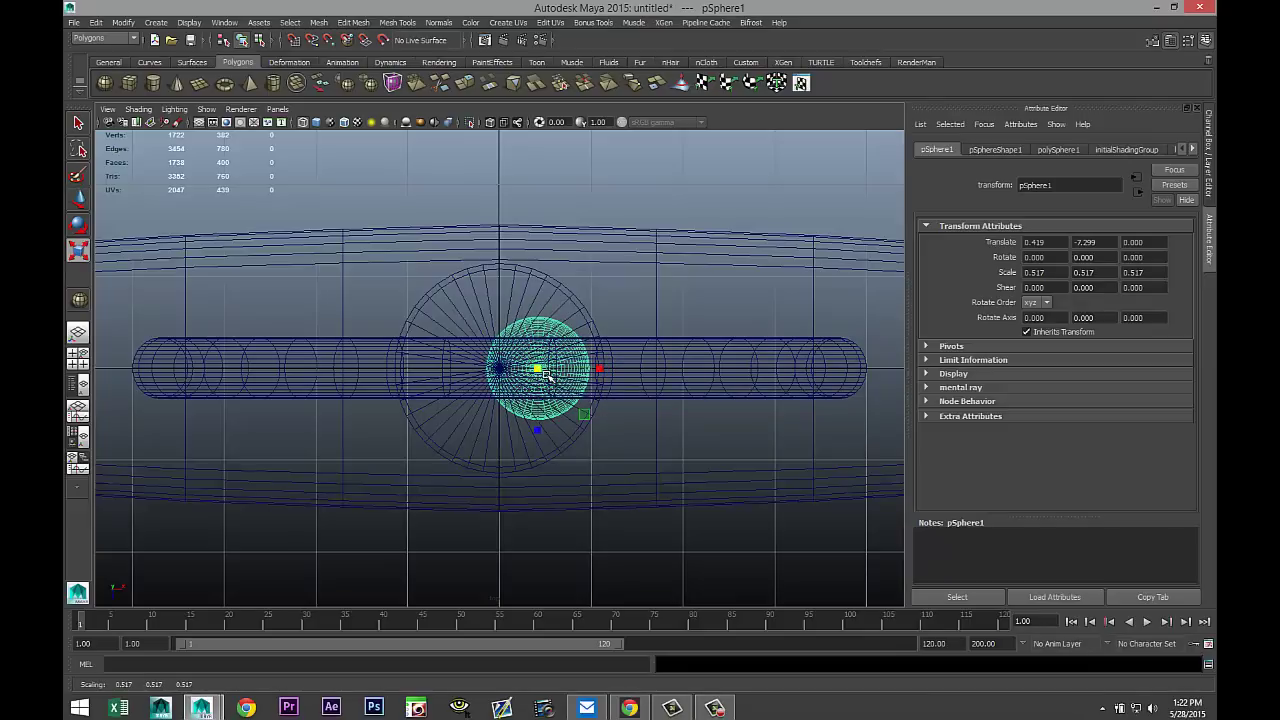
{"action": "left_click", "coordinate": [78, 357]}
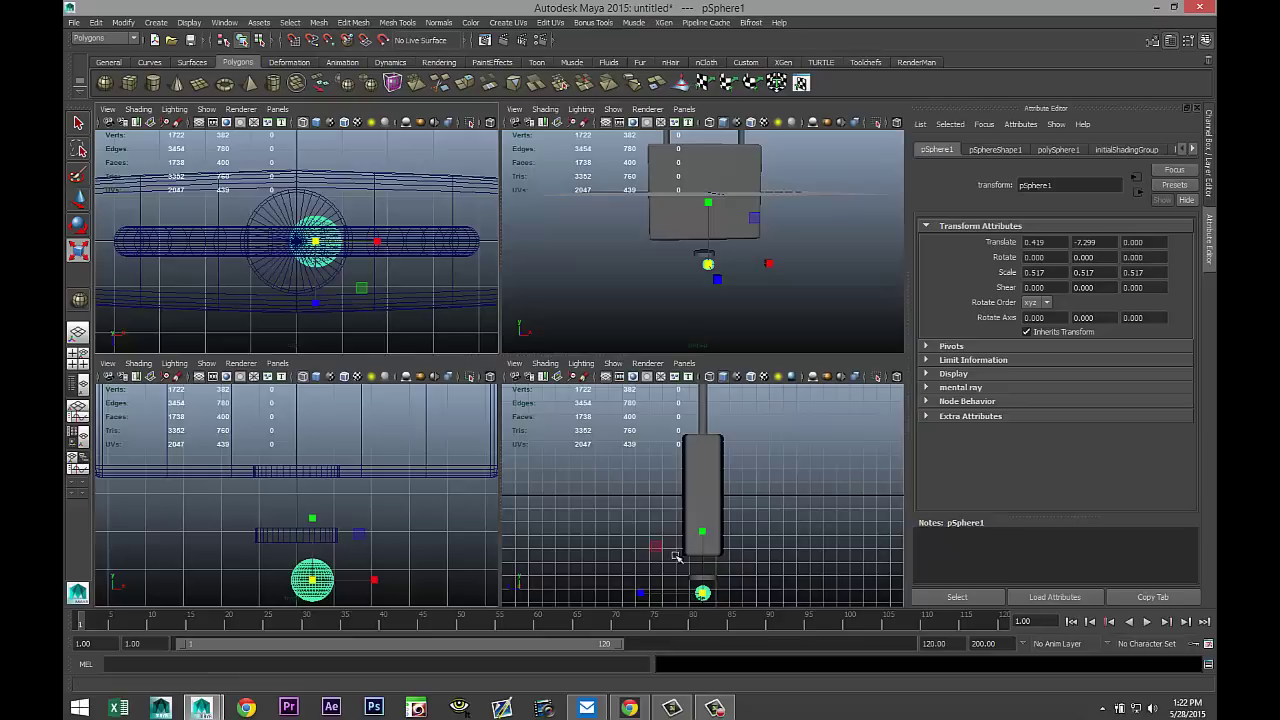
- Raise the sphere along Y to about -6.64 in the front view so its upper part overlaps the disc
{"action": "key", "text": "space"}
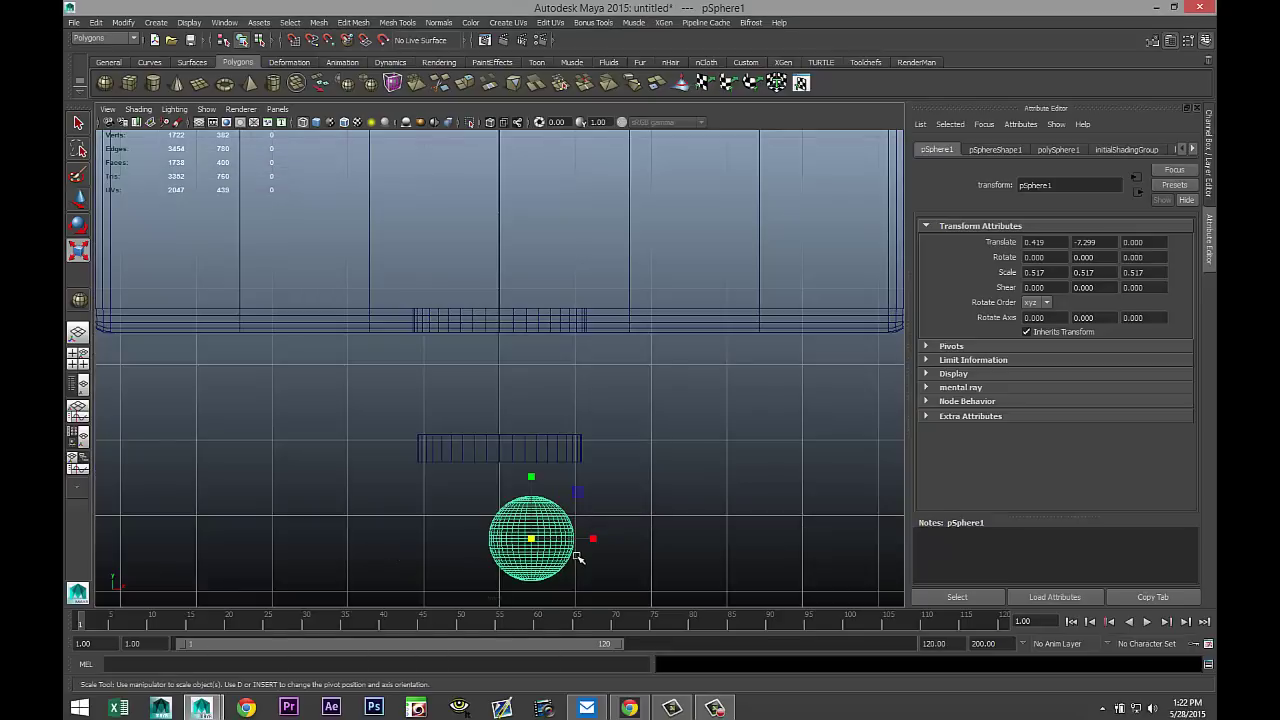
{"action": "key", "text": "w"}
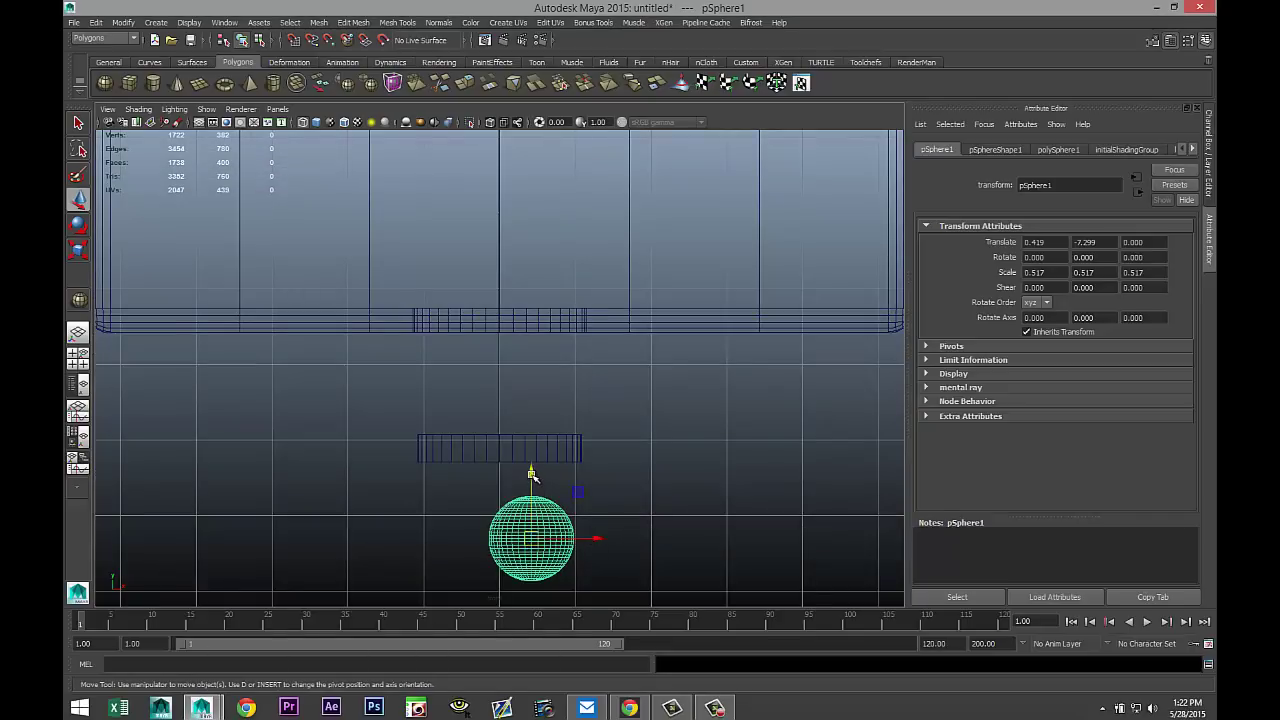
{"action": "left_click_drag", "start_coordinate": [532, 472], "coordinate": [532, 426]}
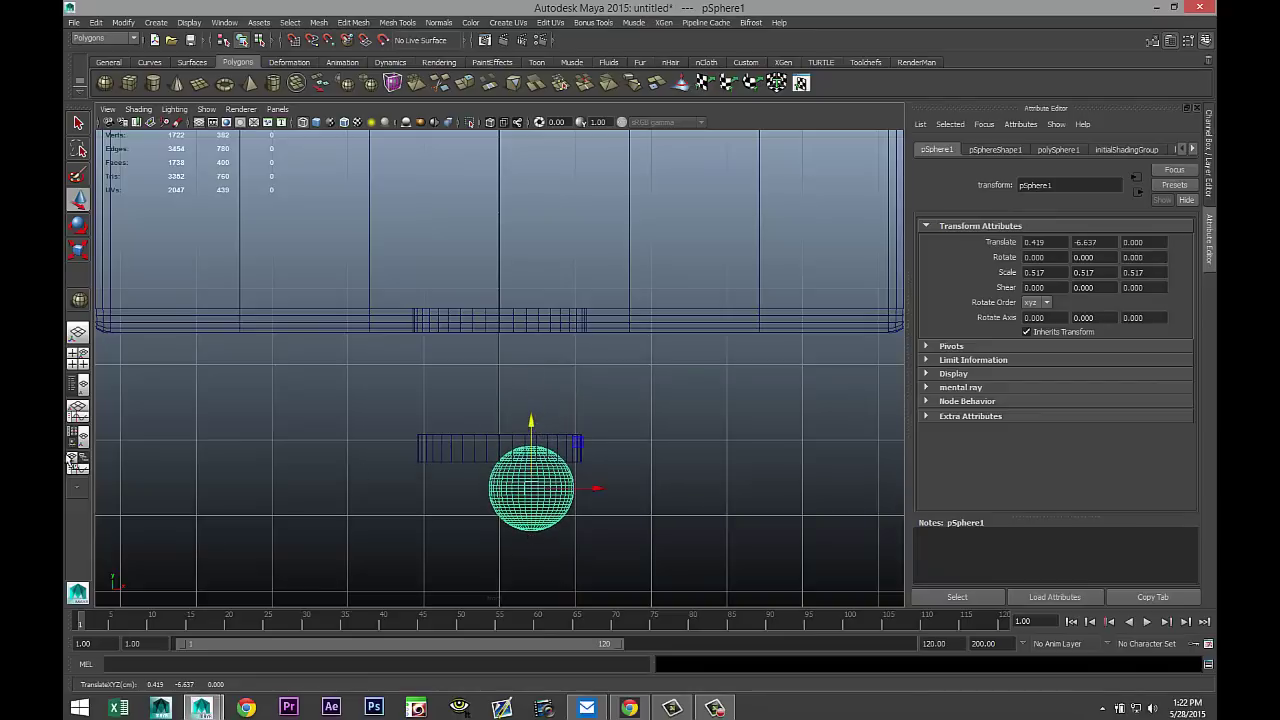
- Subtract the sphere from the disc with a Boolean Difference to cut a round hollow into the disc's underside
{"action": "left_click", "coordinate": [80, 358]}
{"action": "key", "text": "space"}
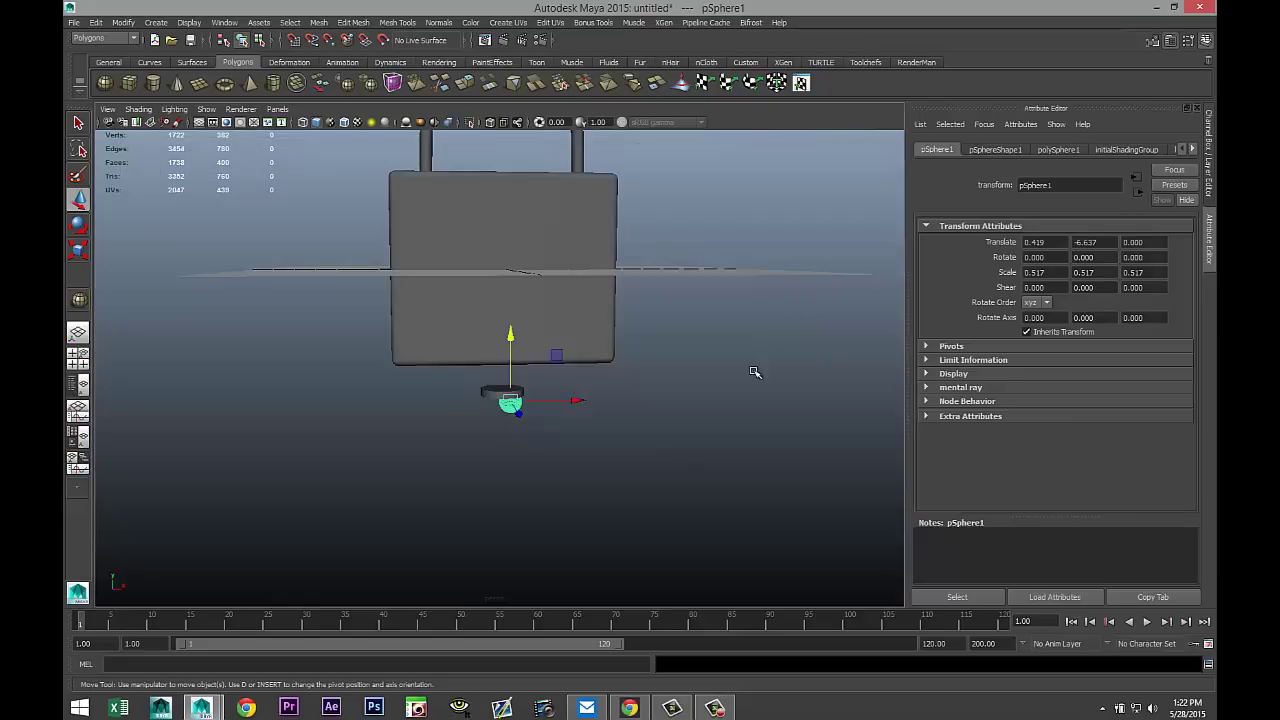
{"action": "scroll", "coordinate": [657, 466], "scroll_direction": "up", "scroll_amount": 6}
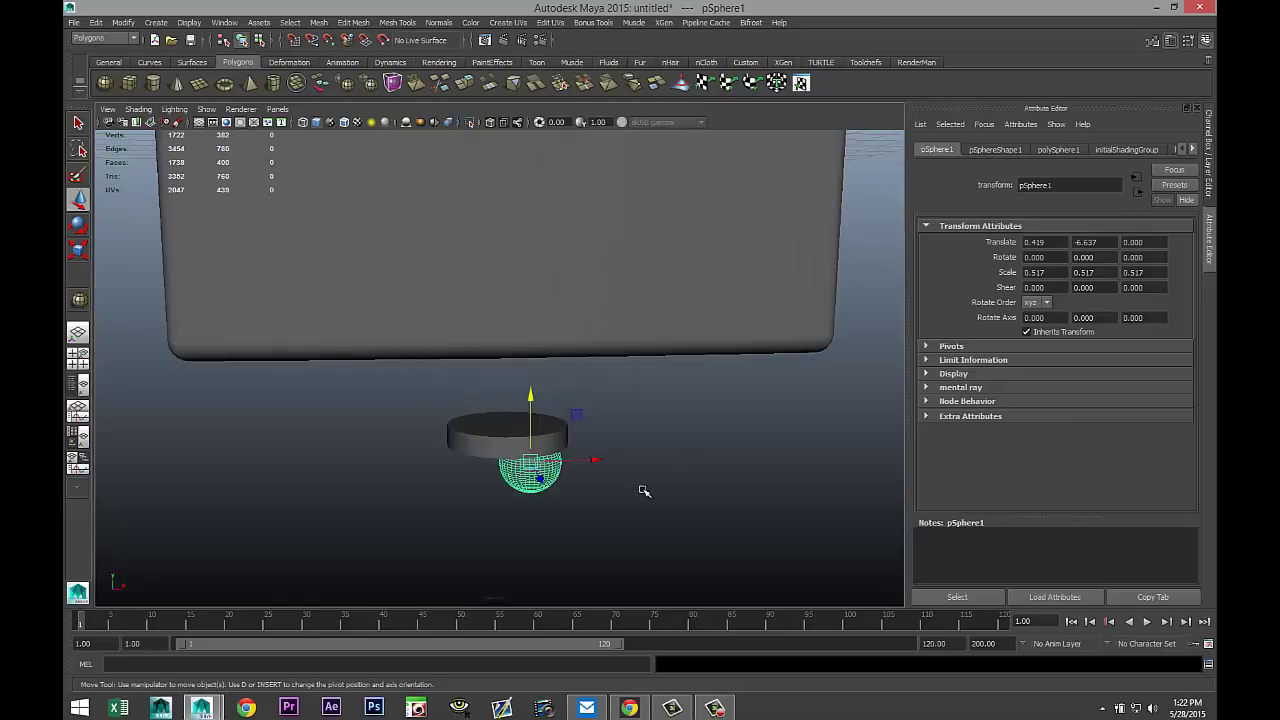
{"action": "left_click", "coordinate": [473, 419]}
{"action": "left_click", "coordinate": [541, 467], "text": "shift"}
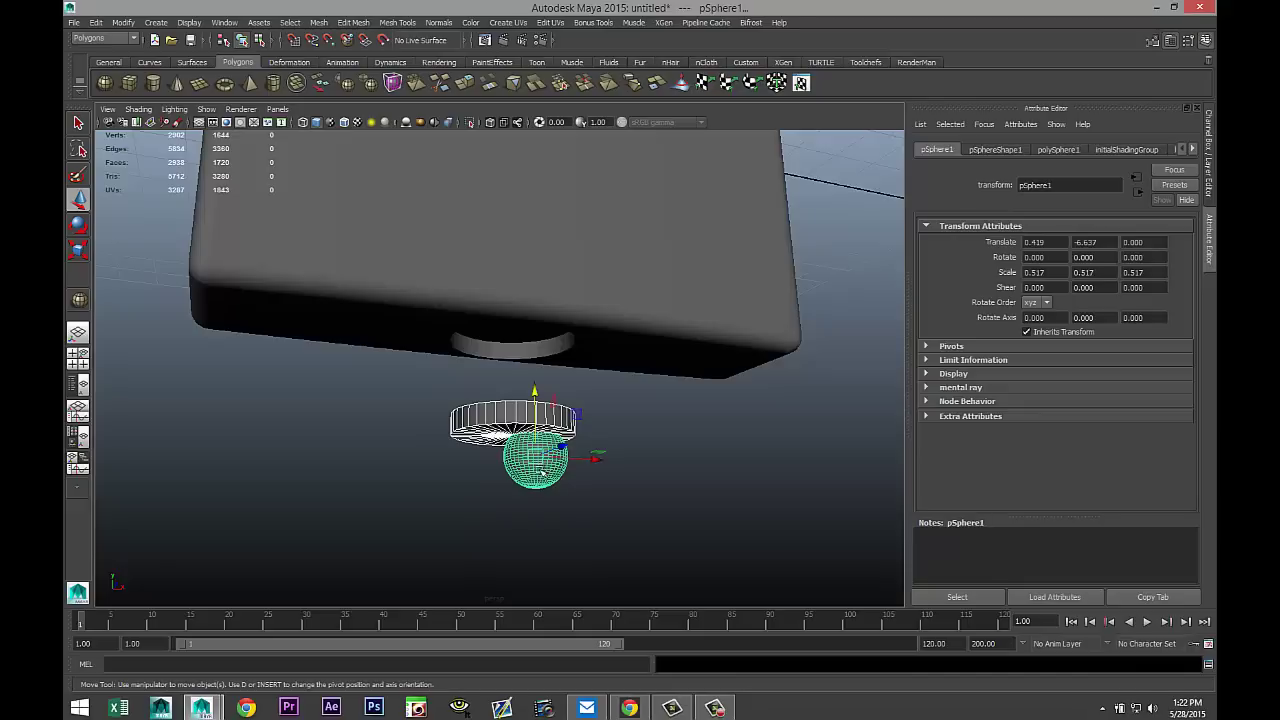
{"action": "left_click", "coordinate": [318, 23]}
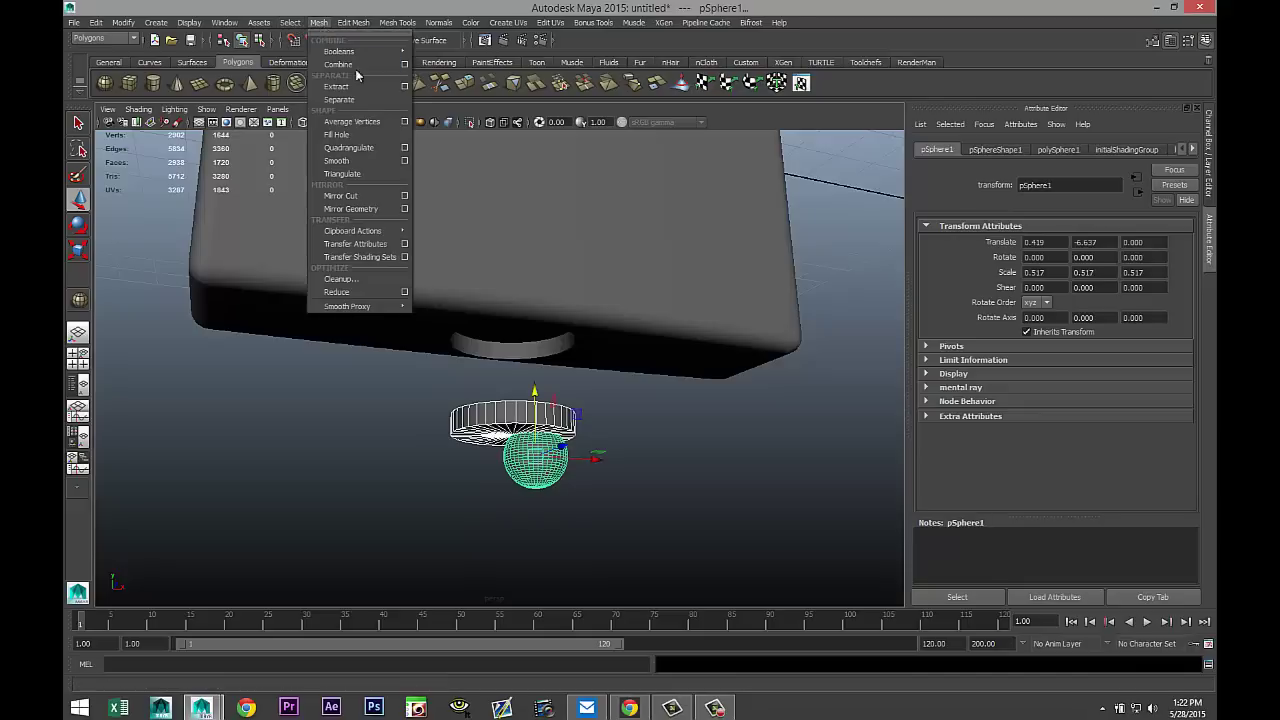
{"action": "mouse_move", "coordinate": [397, 55]}
{"action": "left_click", "coordinate": [446, 72]}
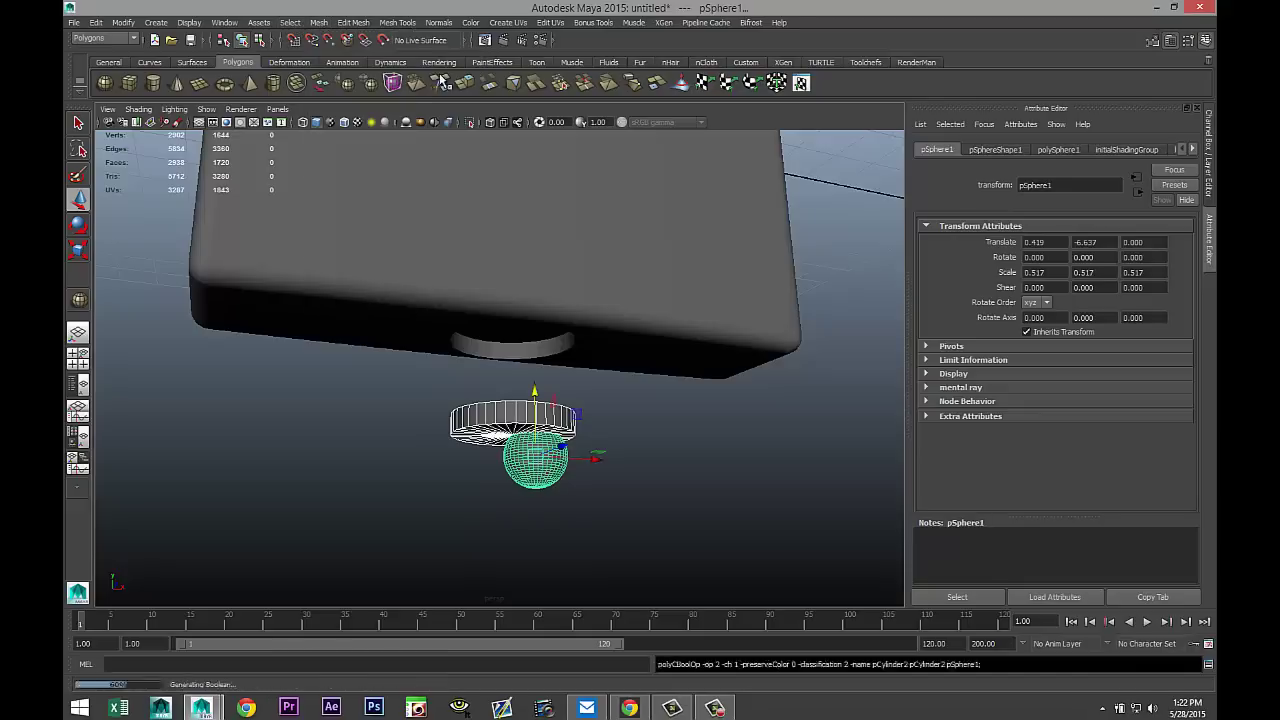
{"action": "left_click", "coordinate": [662, 453]}
{"action": "scroll", "coordinate": [689, 485], "scroll_direction": "up", "scroll_amount": 3}
{"action": "left_click_drag", "start_coordinate": [689, 489], "coordinate": [583, 466], "text": "alt"}
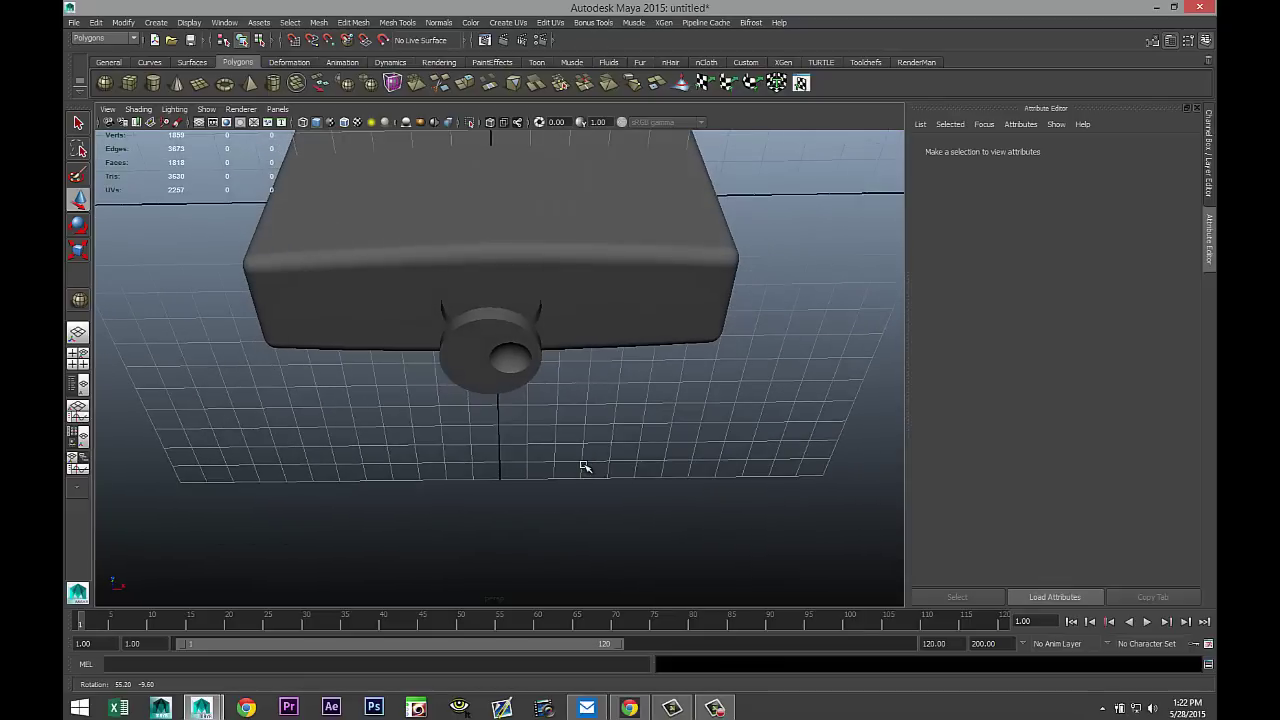
- Create a thin polygon box about 4 wide, 1.49 high and 0.25 deep on the grid beside the padlock
{"action": "key", "text": "a"}
{"action": "left_click", "coordinate": [136, 86]}
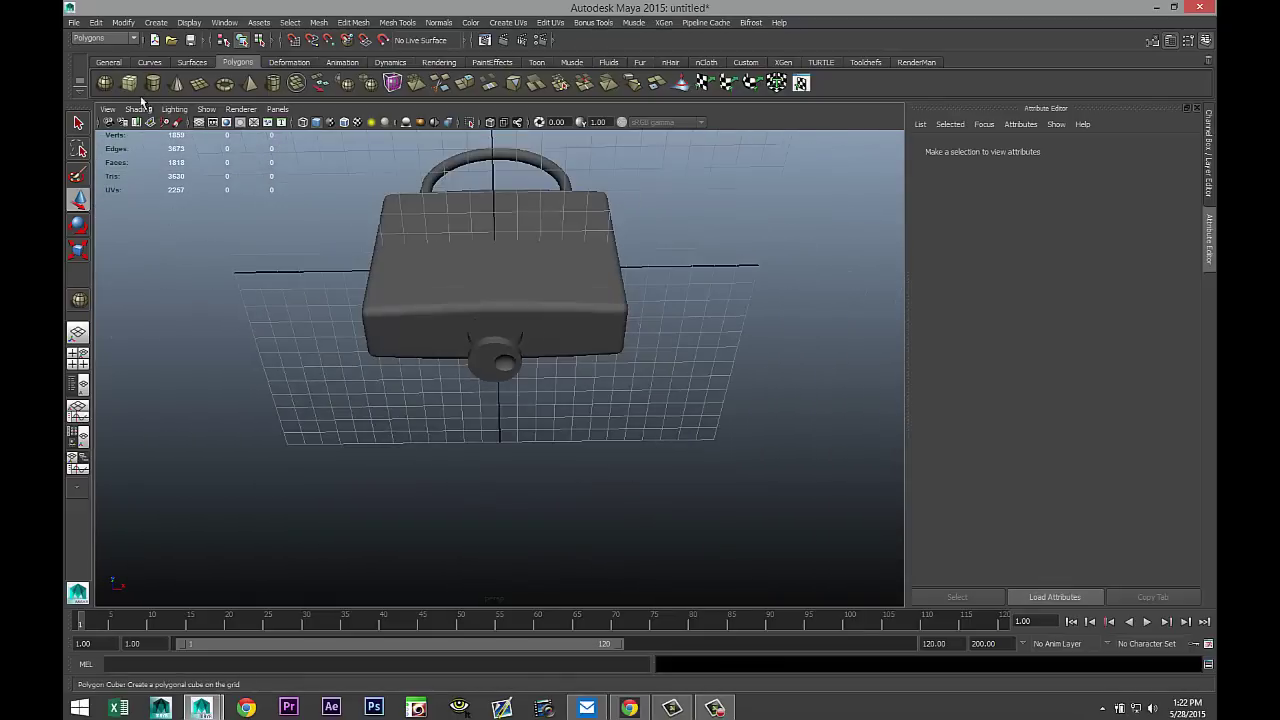
{"action": "left_click_drag", "start_coordinate": [700, 409], "coordinate": [700, 513], "text": "alt"}
{"action": "left_click_drag", "start_coordinate": [543, 457], "coordinate": [698, 437]}
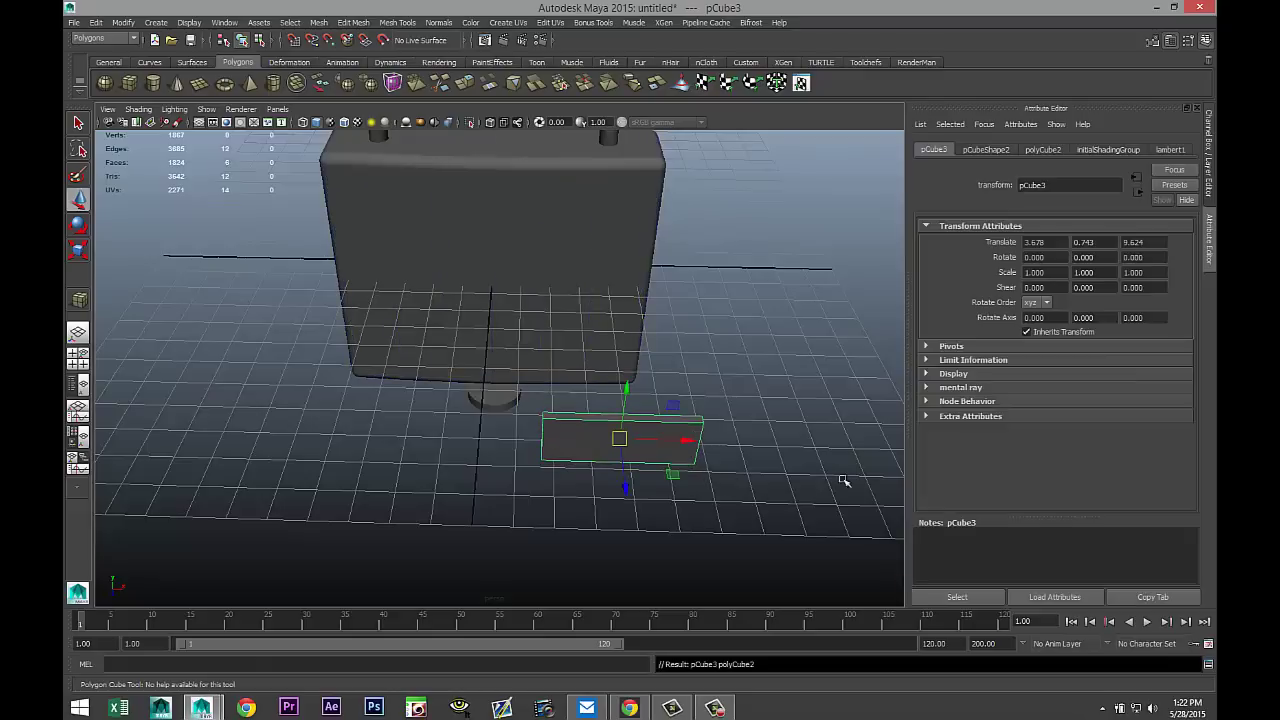
- Divide the thin box into 10 subdivisions across its width
{"action": "left_click", "coordinate": [1040, 150]}
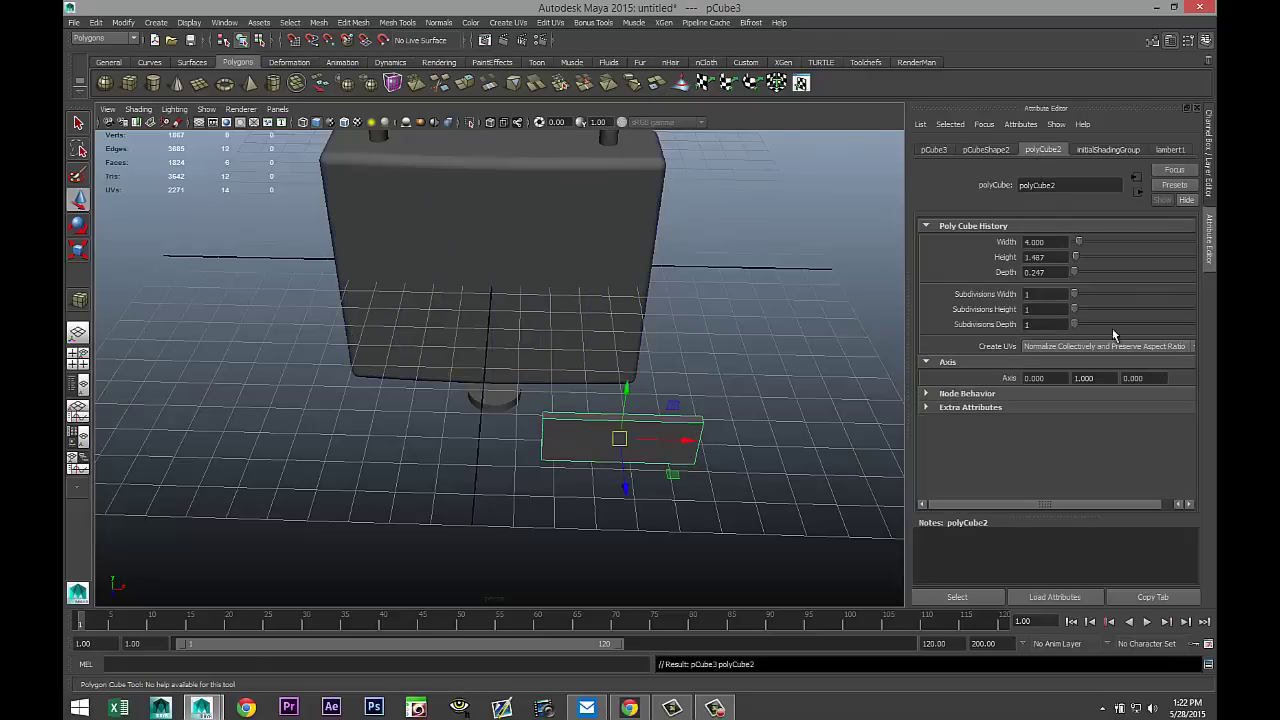
{"action": "left_click", "coordinate": [1066, 294]}
{"action": "type", "text": "10"}
{"action": "left_click", "coordinate": [1048, 310]}
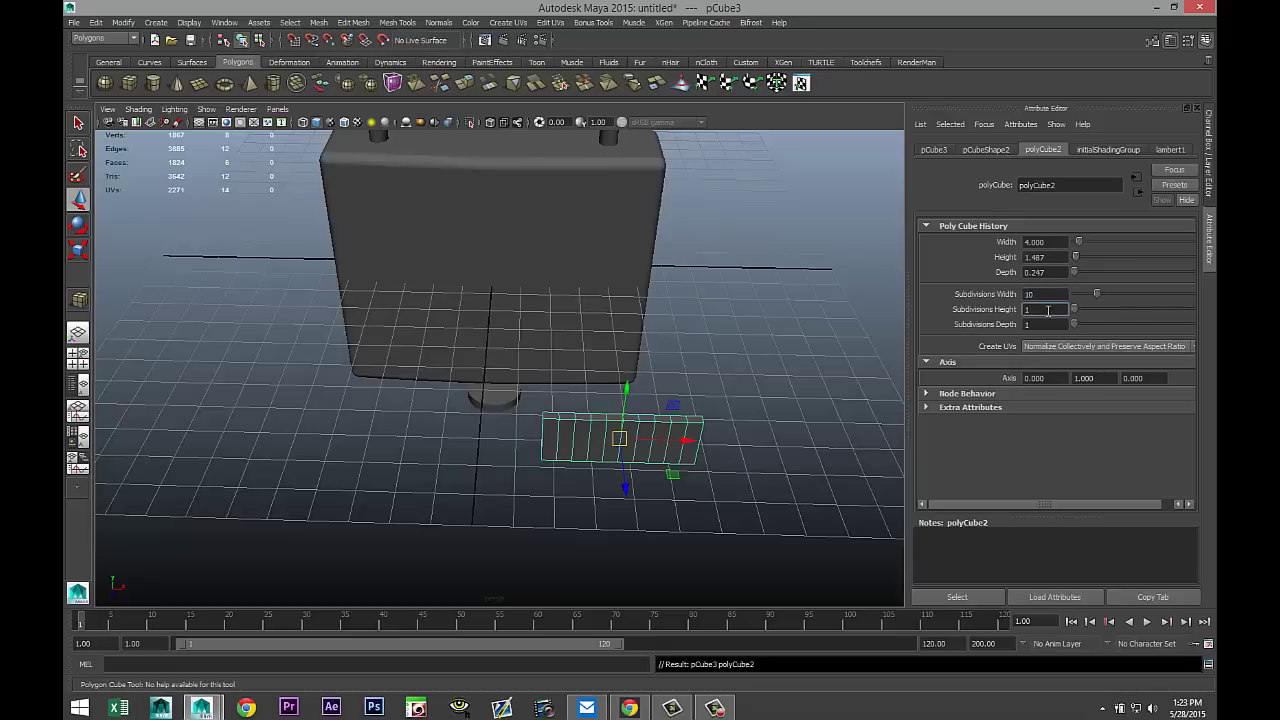
- Move the thin box to the origin by setting its Translate X, Y and Z to 0
{"action": "left_click", "coordinate": [934, 150]}
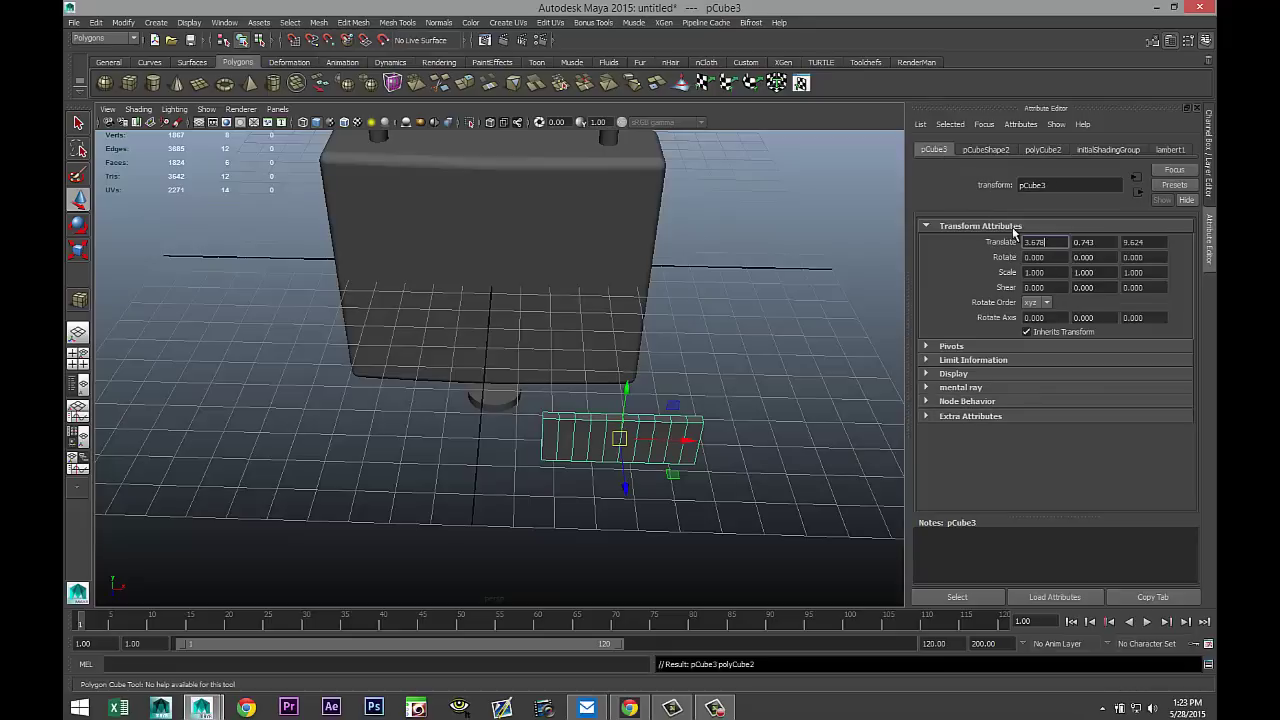
{"action": "type", "text": "0"}
{"action": "key", "text": "Tab"}
{"action": "type", "text": "0"}
{"action": "key", "text": "Tab"}
{"action": "type", "text": "0"}
{"action": "key", "text": "Return"}
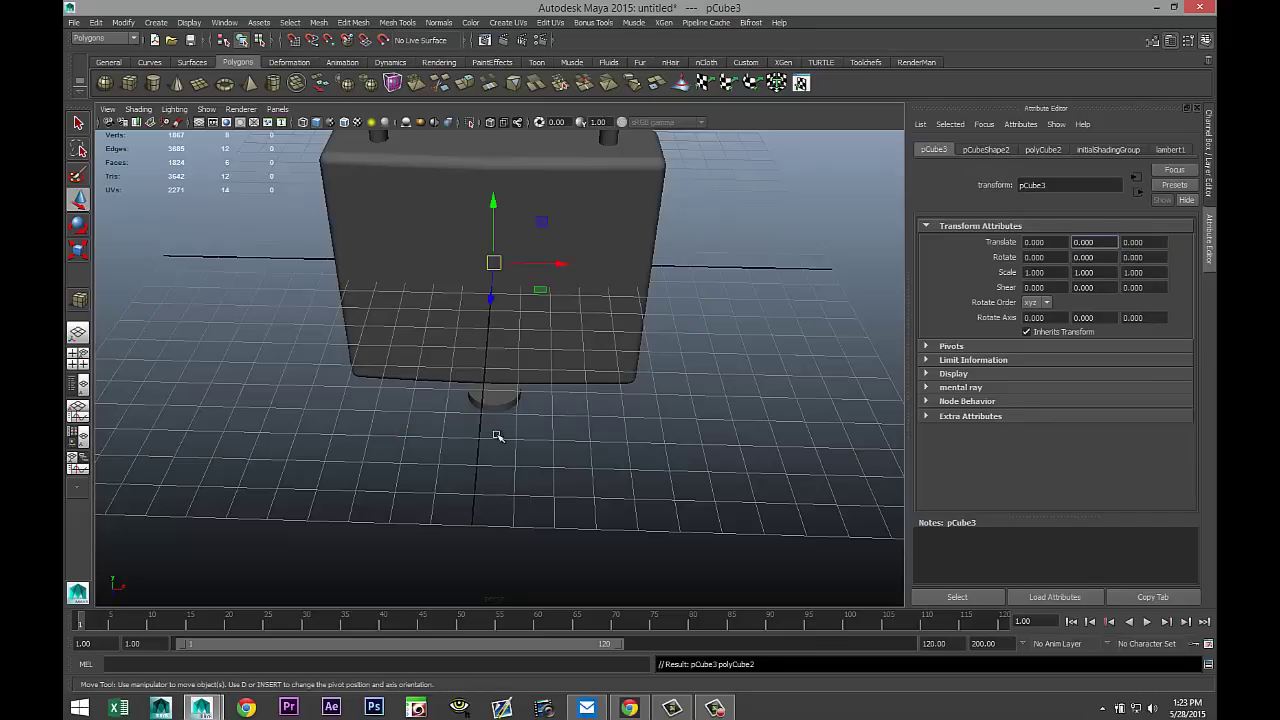
- Lower the thin box along Y to about -6.89 so its upper edge meets the underside of the disc
{"action": "left_click_drag", "start_coordinate": [494, 206], "coordinate": [516, 366]}
{"action": "left_click_drag", "start_coordinate": [577, 481], "coordinate": [618, 354], "text": "alt"}
{"action": "scroll", "coordinate": [621, 440], "scroll_direction": "up", "scroll_amount": 5}
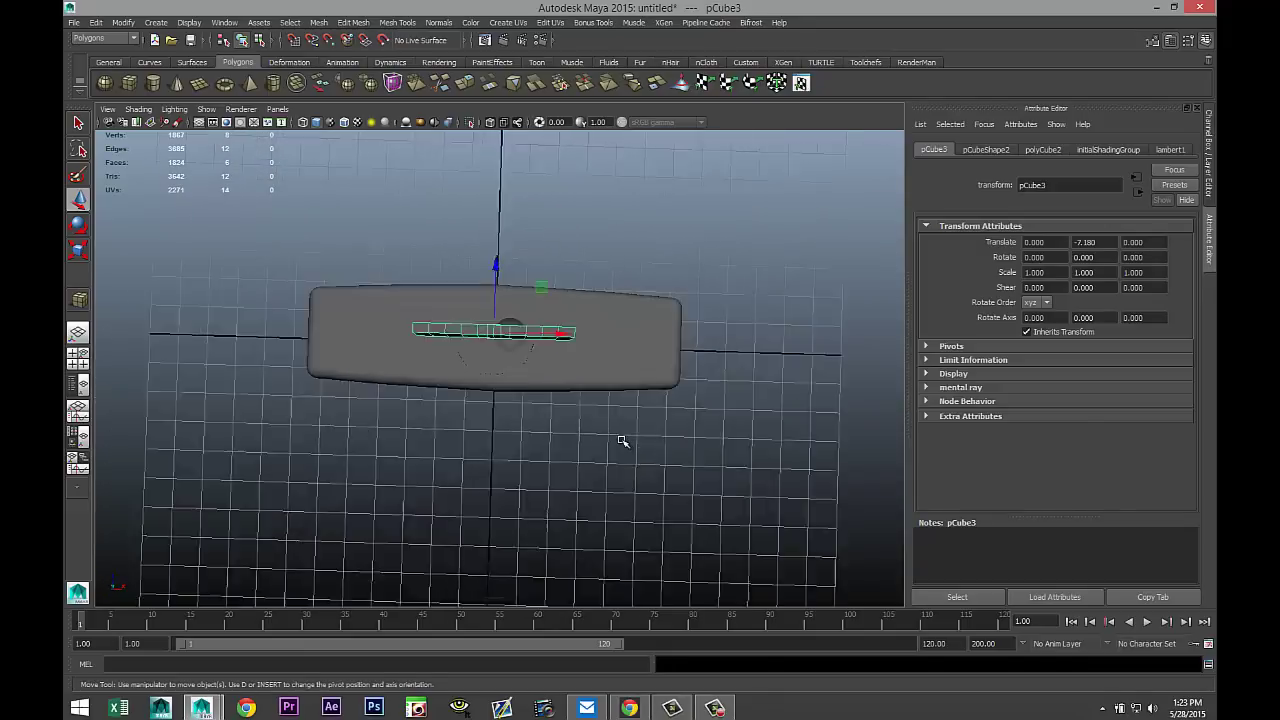
{"action": "left_click_drag", "start_coordinate": [623, 443], "coordinate": [495, 358], "text": "alt"}
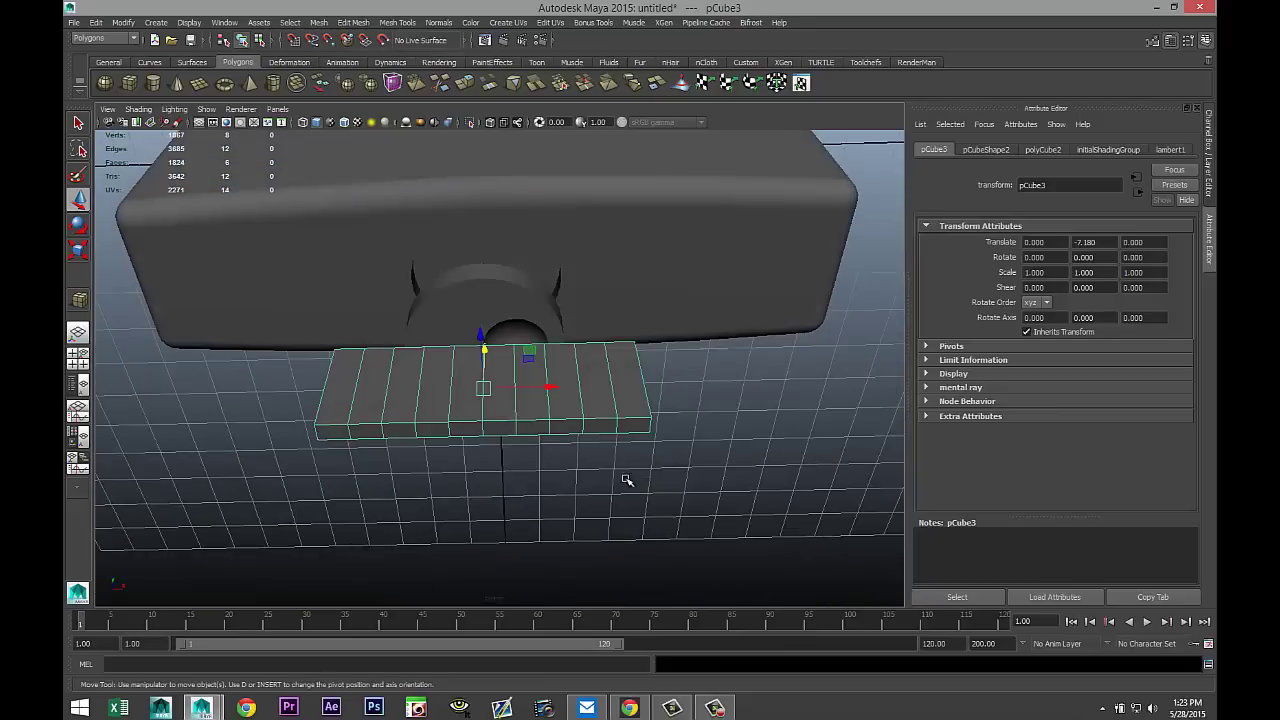
{"action": "left_click_drag", "start_coordinate": [528, 434], "coordinate": [465, 357], "text": "alt"}
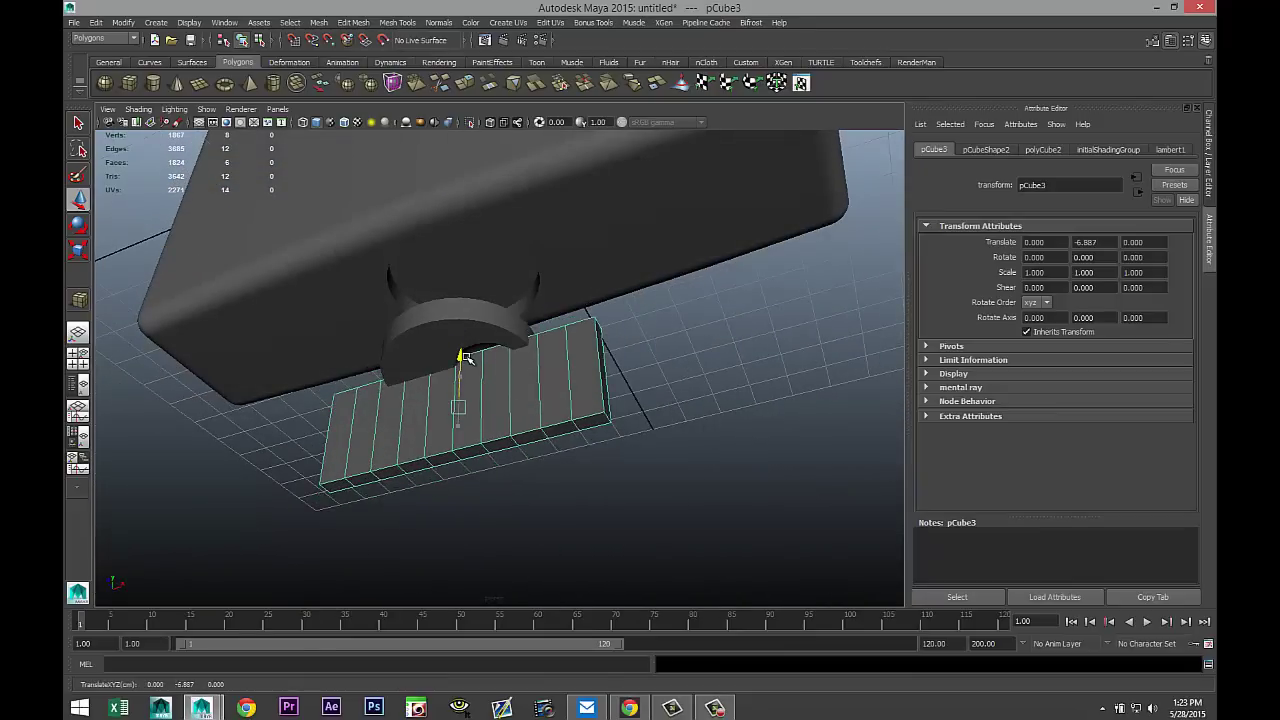
- Thin the box by scaling it along Z to about 0.63
{"action": "left_click_drag", "start_coordinate": [631, 503], "coordinate": [617, 426], "text": "alt"}
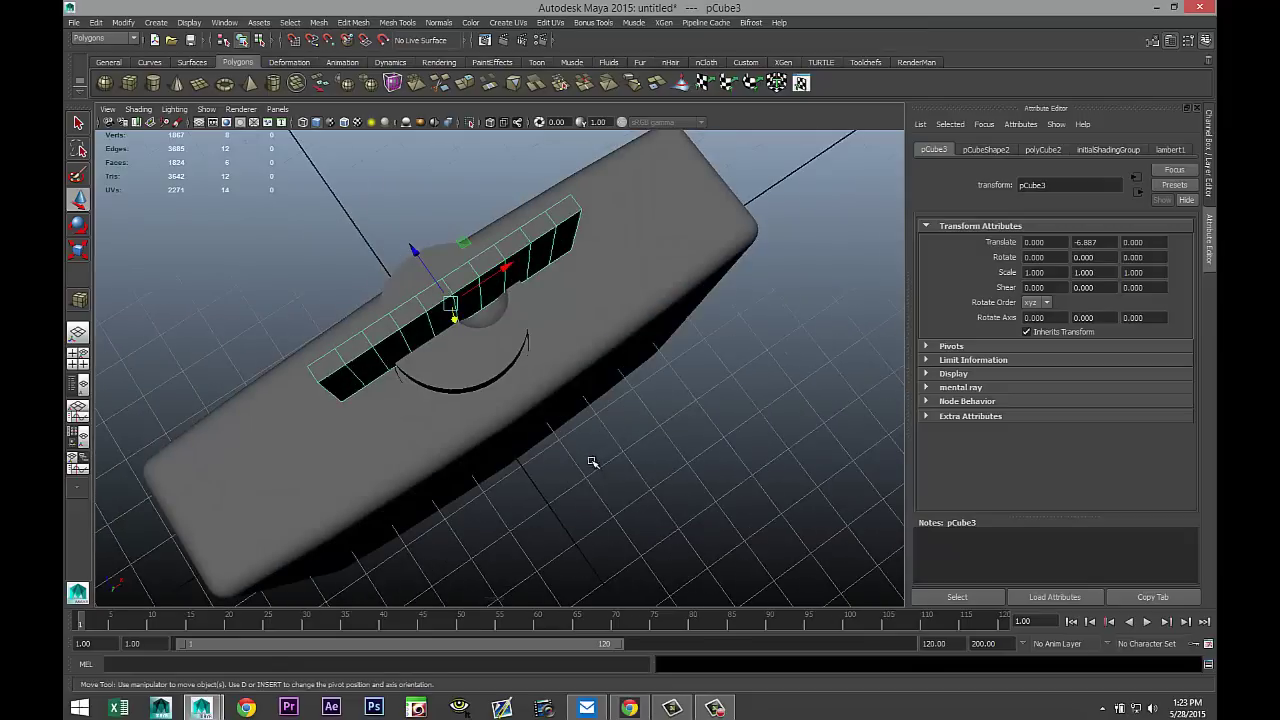
{"action": "key", "text": "r"}
{"action": "left_click_drag", "start_coordinate": [419, 256], "coordinate": [435, 276]}
- Shorten the box along X to a scale of about 0.43 and shift it to about 0.13 in X, within the disc's outline
{"action": "left_click_drag", "start_coordinate": [712, 419], "coordinate": [676, 527], "text": "alt"}
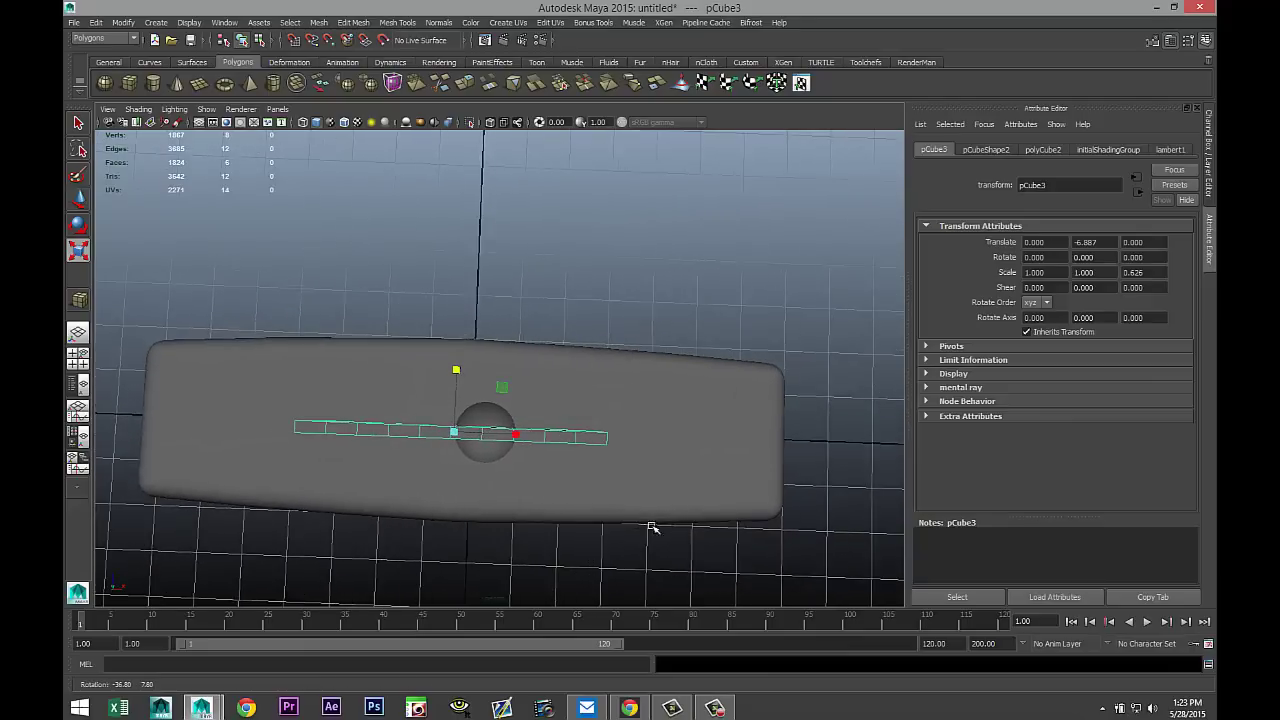
{"action": "left_click", "coordinate": [77, 355]}
{"action": "key", "text": "space"}
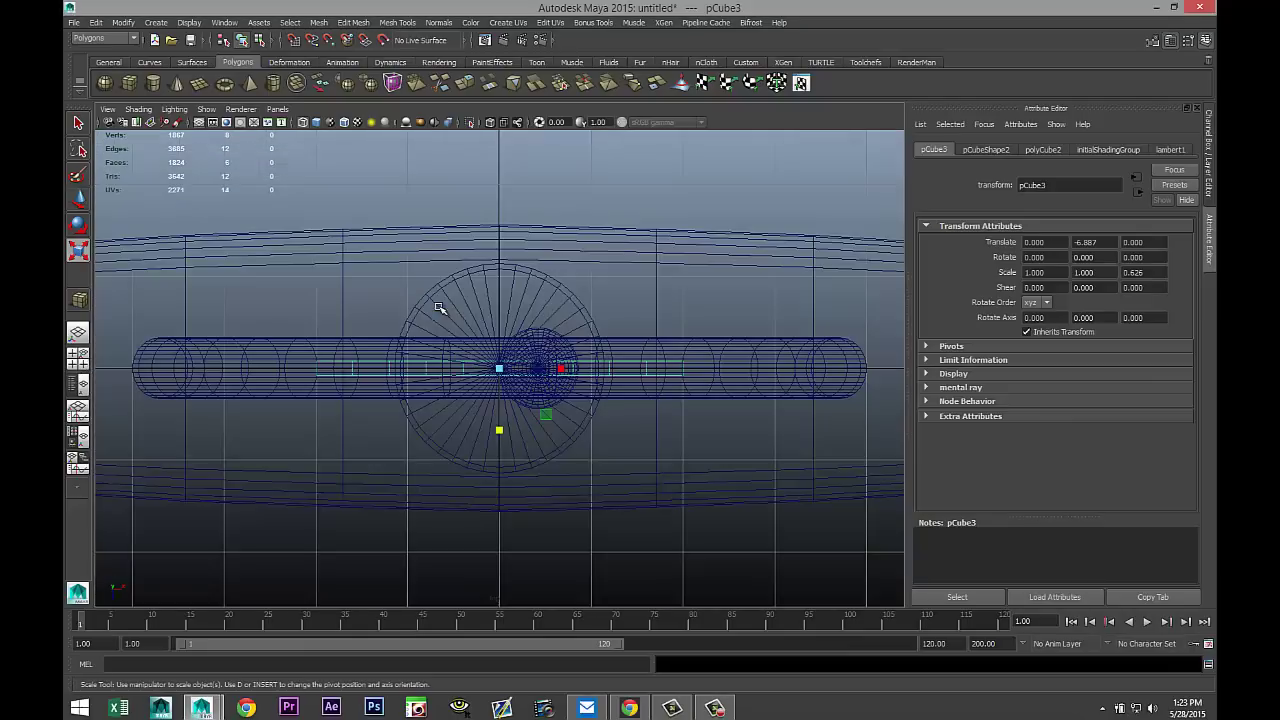
{"action": "scroll", "coordinate": [584, 449], "scroll_direction": "up", "scroll_amount": 3}
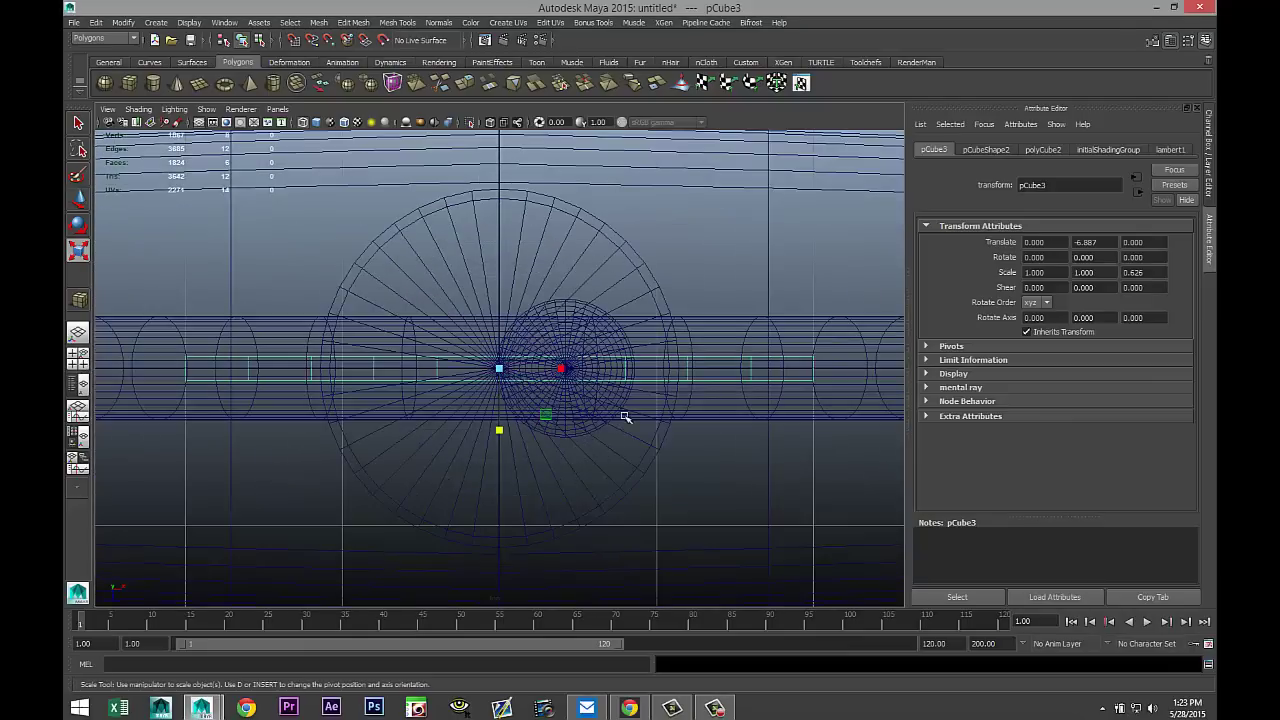
{"action": "mouse_move", "coordinate": [566, 370]}
{"action": "left_mouse_down"}
{"action": "mouse_move", "coordinate": [529, 372]}
{"action": "mouse_move", "coordinate": [588, 372]}
{"action": "left_mouse_up"}
{"action": "key", "text": "w"}
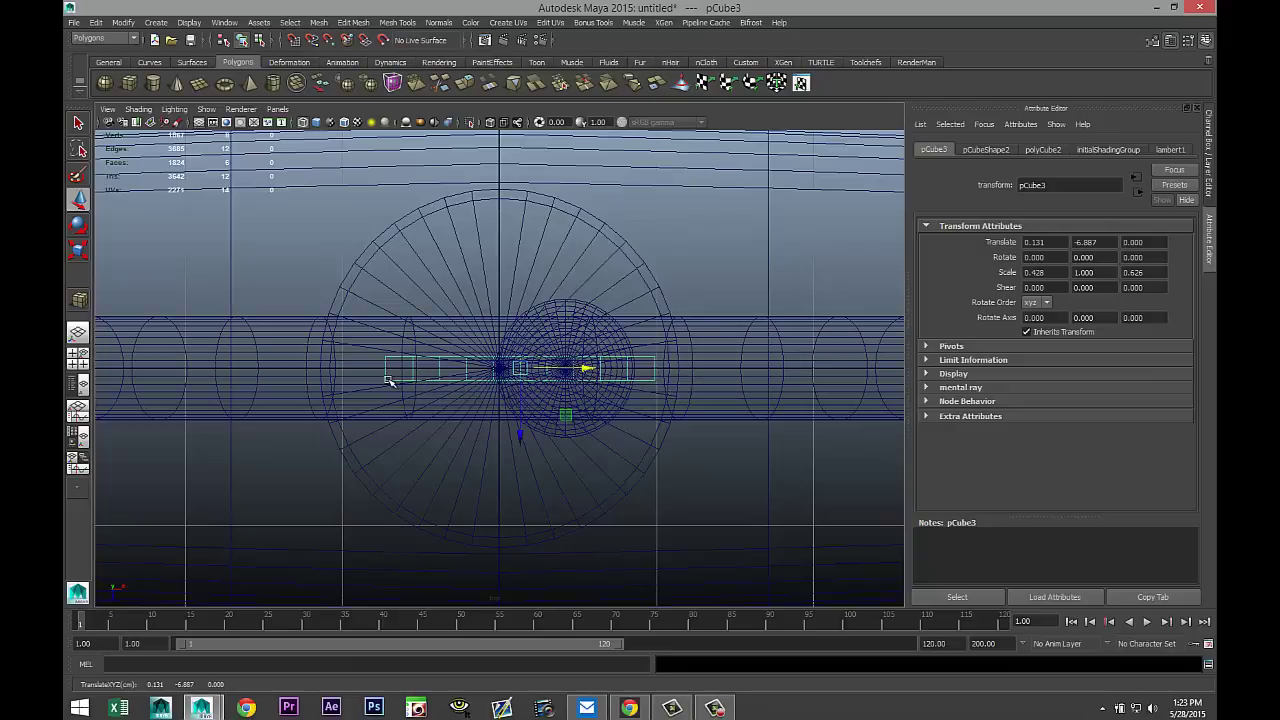
{"action": "mouse_move", "coordinate": [389, 381]}
{"action": "right_mouse_down"}
{"action": "mouse_move", "coordinate": [372, 385]}
{"action": "mouse_move", "coordinate": [393, 392]}
{"action": "right_mouse_up"}
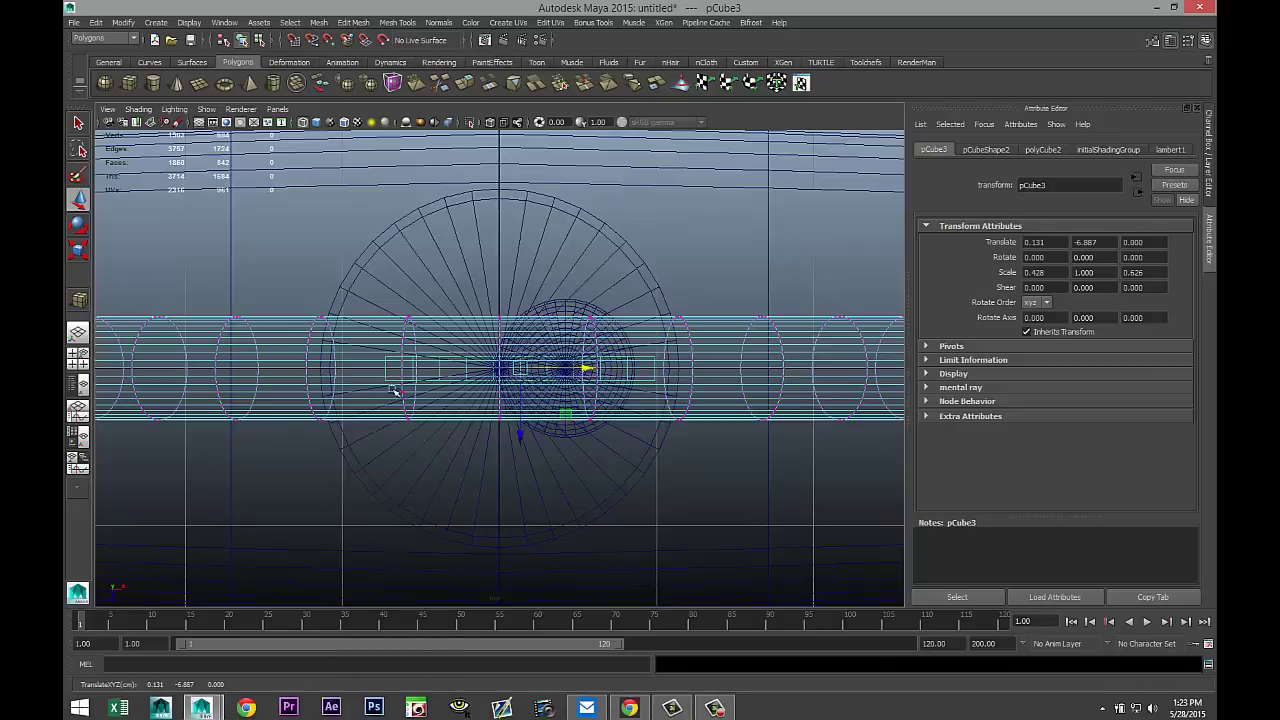
{"action": "left_click", "coordinate": [296, 266]}
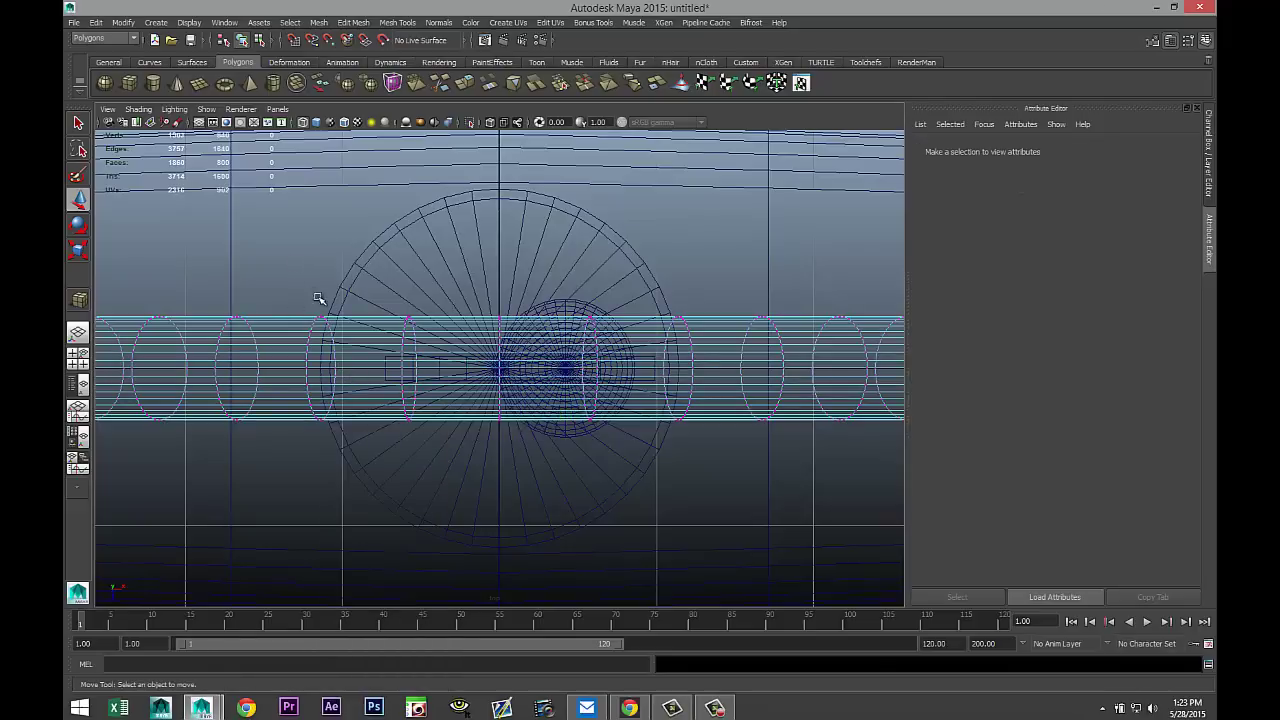
{"action": "key", "text": "ctrl+z"}
{"action": "key", "text": "ctrl+z"}
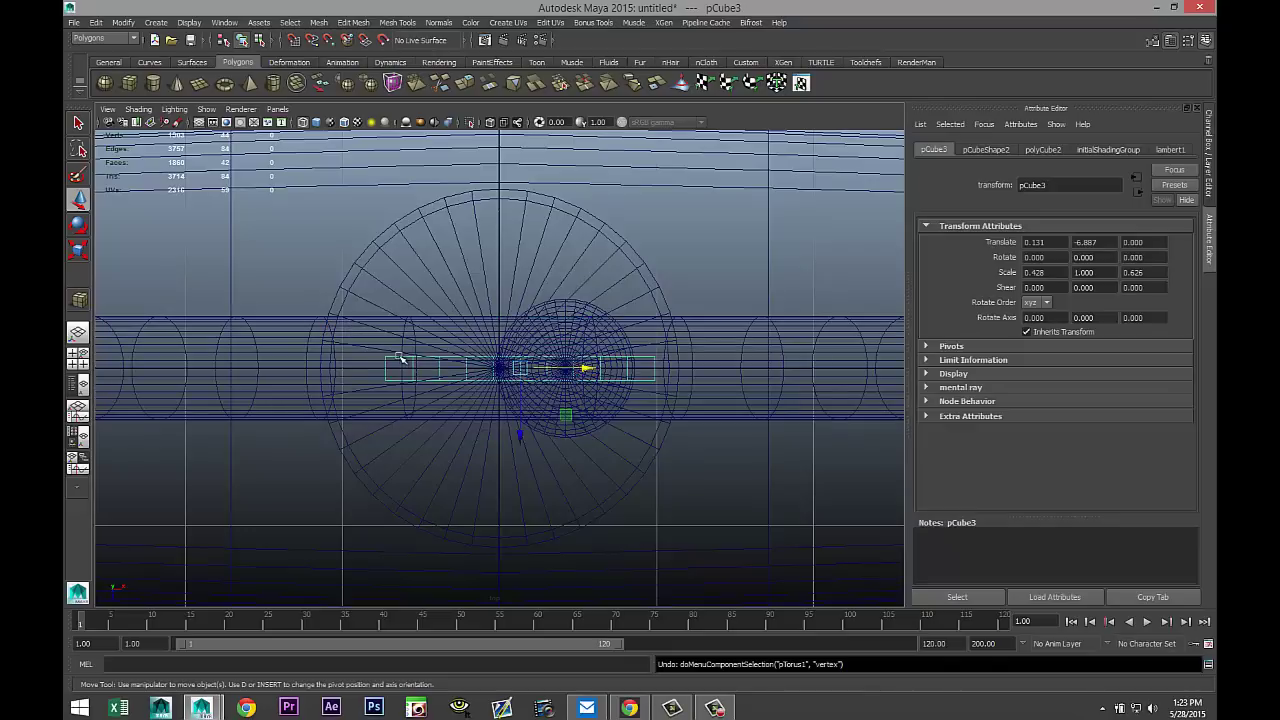
{"action": "right_click_drag", "start_coordinate": [398, 357], "coordinate": [358, 360]}
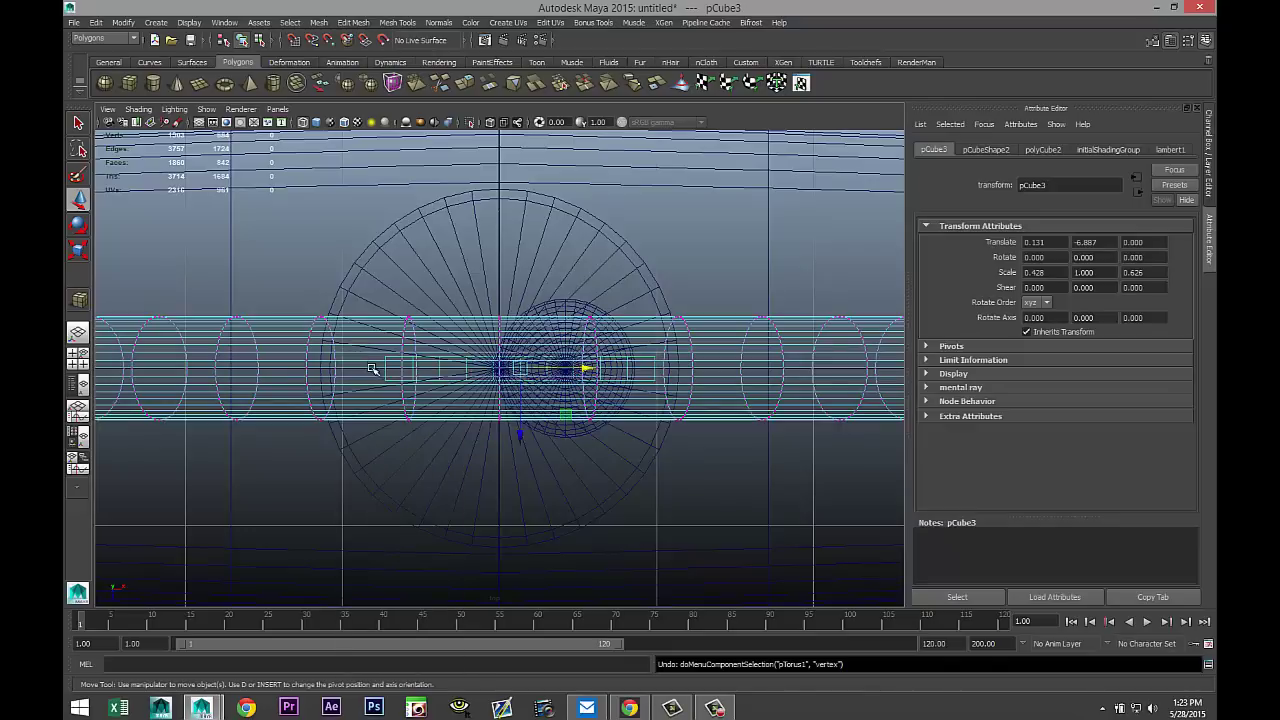
{"action": "key", "text": "ctrl+z"}
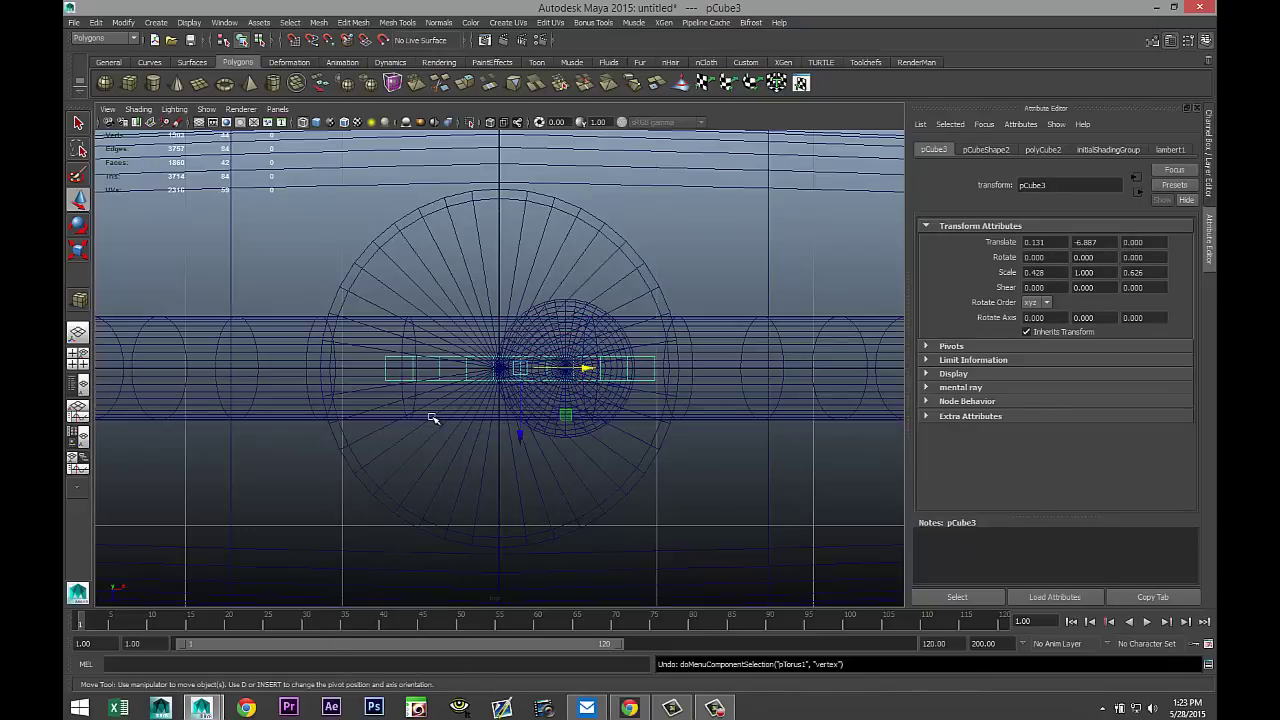
{"action": "scroll", "coordinate": [432, 418], "scroll_direction": "up", "scroll_amount": 5}
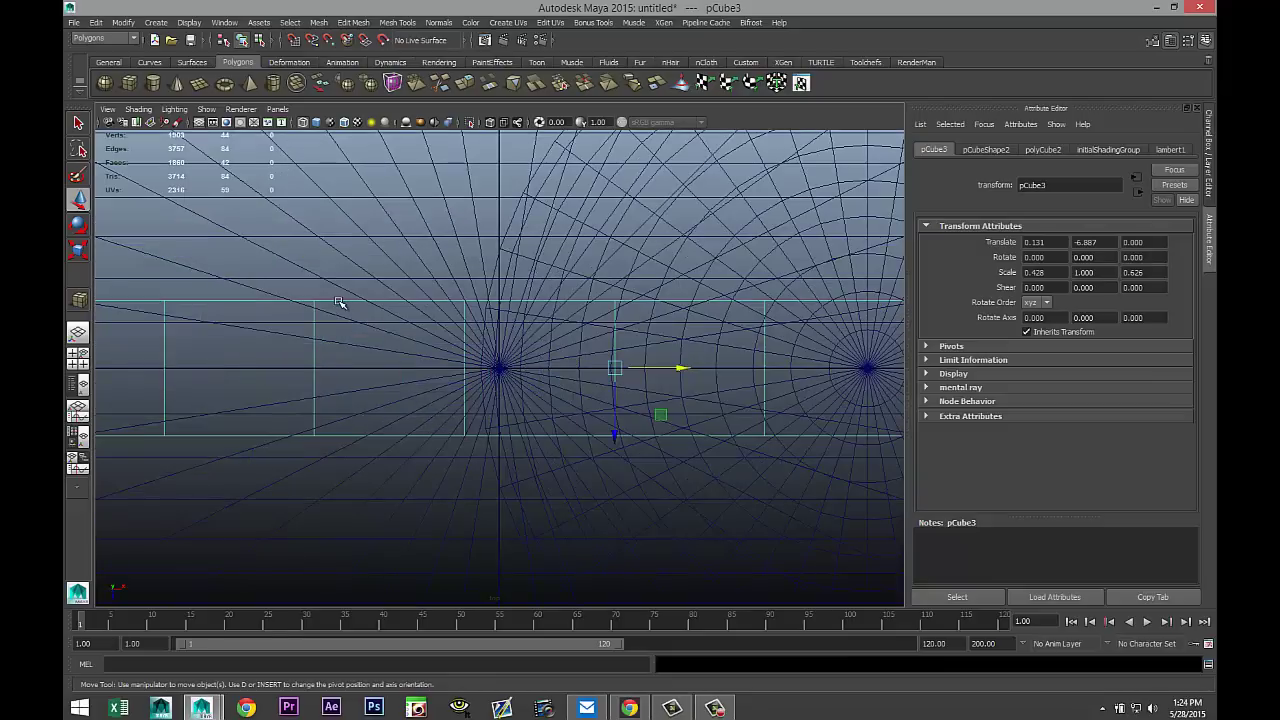
{"action": "left_click", "coordinate": [337, 301]}
{"action": "key", "text": "f"}
{"action": "scroll", "coordinate": [345, 330], "scroll_direction": "up", "scroll_amount": 6}
{"action": "scroll", "coordinate": [355, 341], "scroll_direction": "up", "scroll_amount": 1}
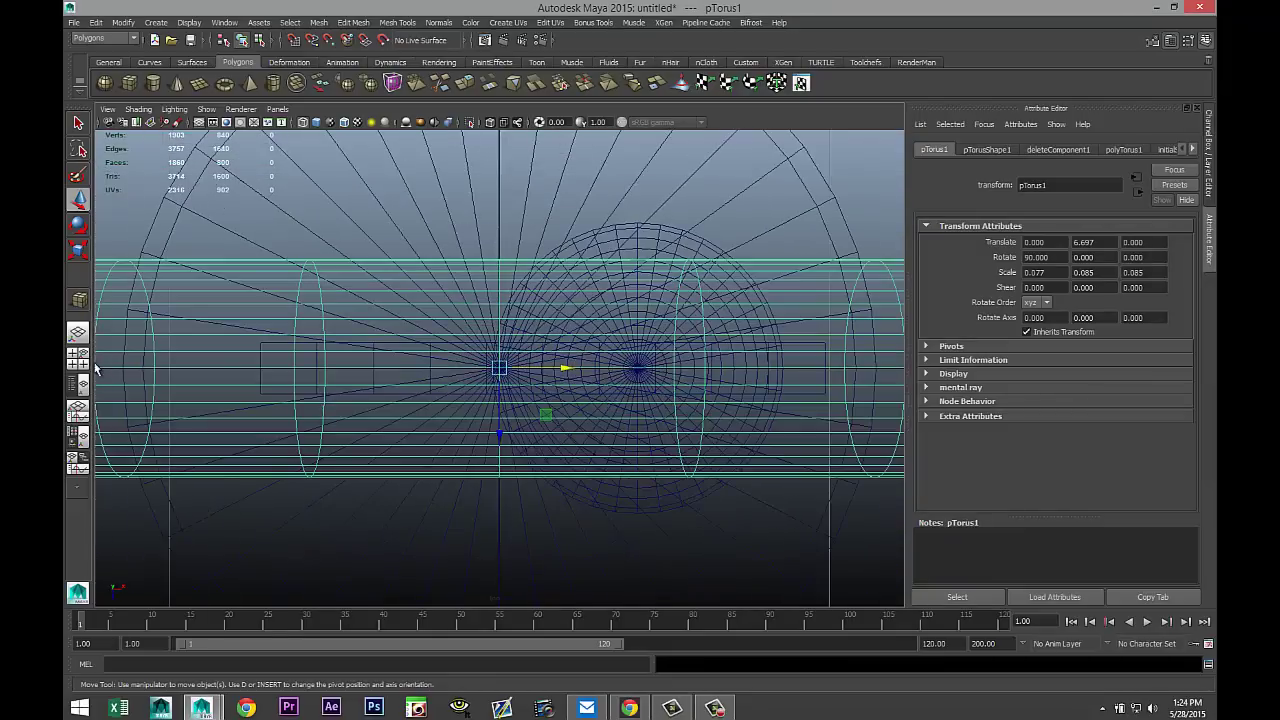
- Switch the thin box to vertex editing and pull its front corner vertices at the negative X end inward along Z
{"action": "left_click", "coordinate": [80, 357]}
{"action": "key", "text": "space"}
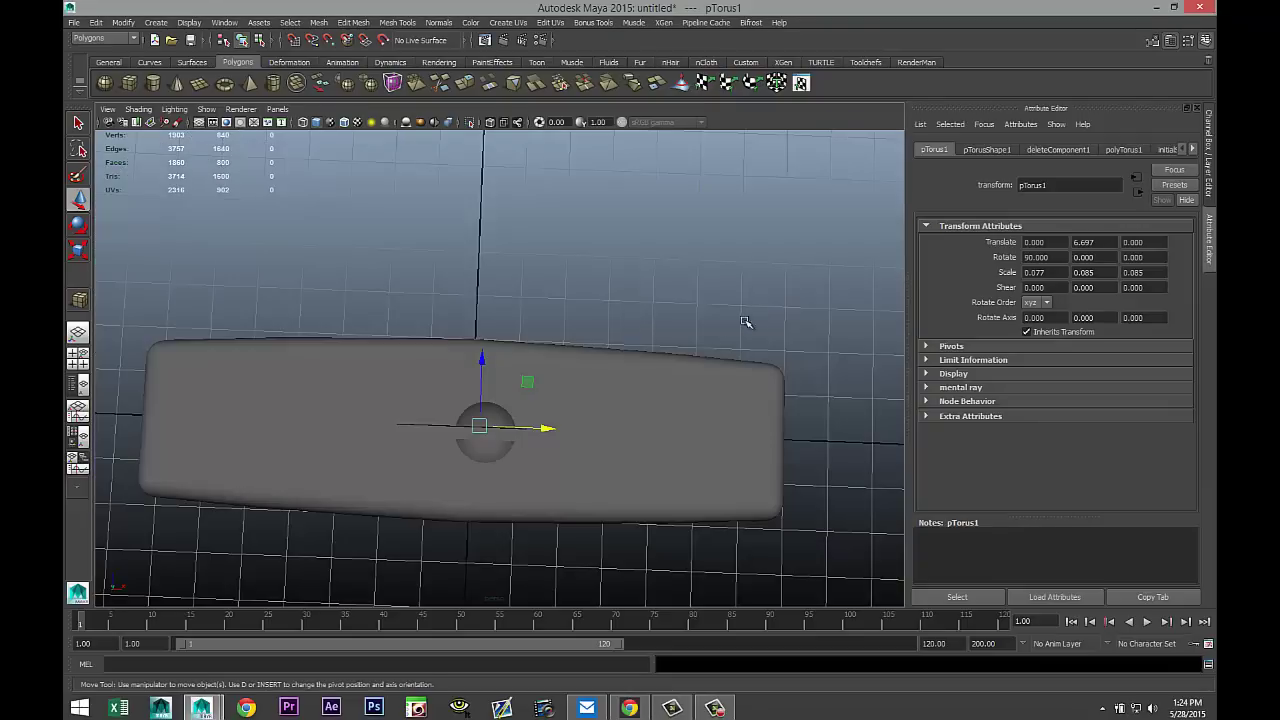
{"action": "scroll", "coordinate": [720, 345], "scroll_direction": "up", "scroll_amount": 5}
{"action": "left_click", "coordinate": [461, 476]}
{"action": "right_click_drag", "start_coordinate": [466, 445], "coordinate": [395, 395]}
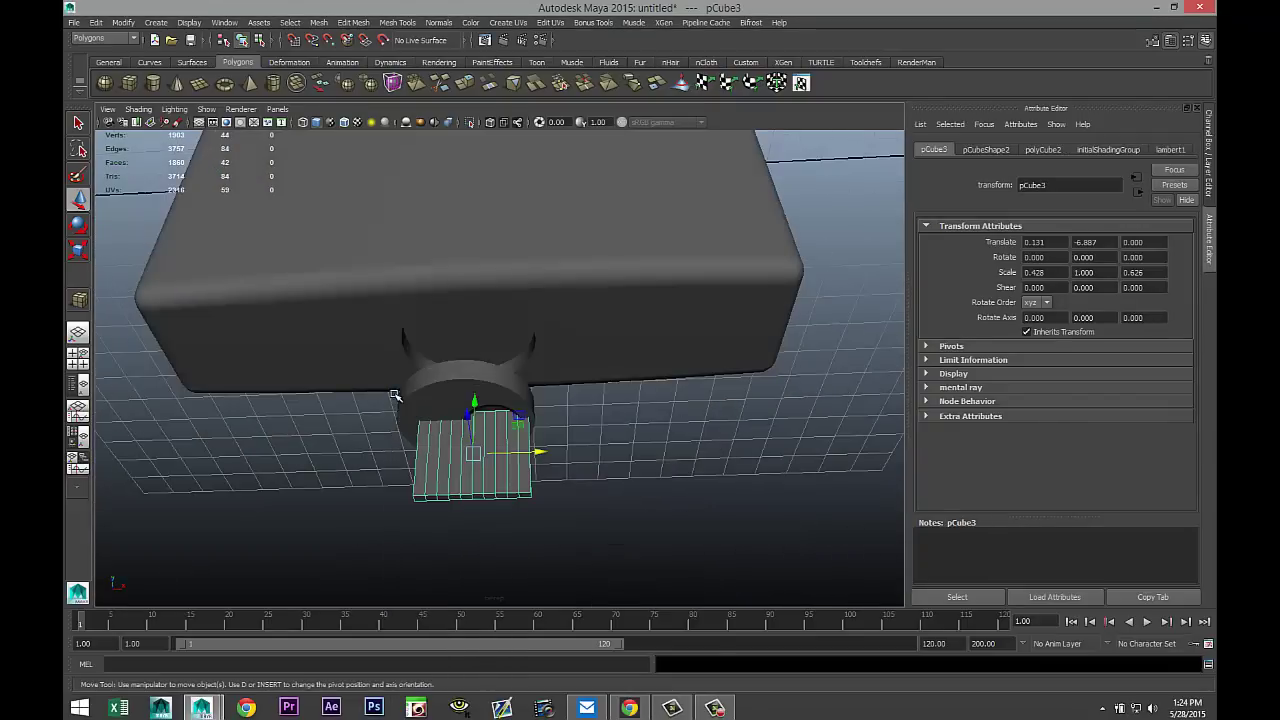
{"action": "left_click", "coordinate": [78, 358]}
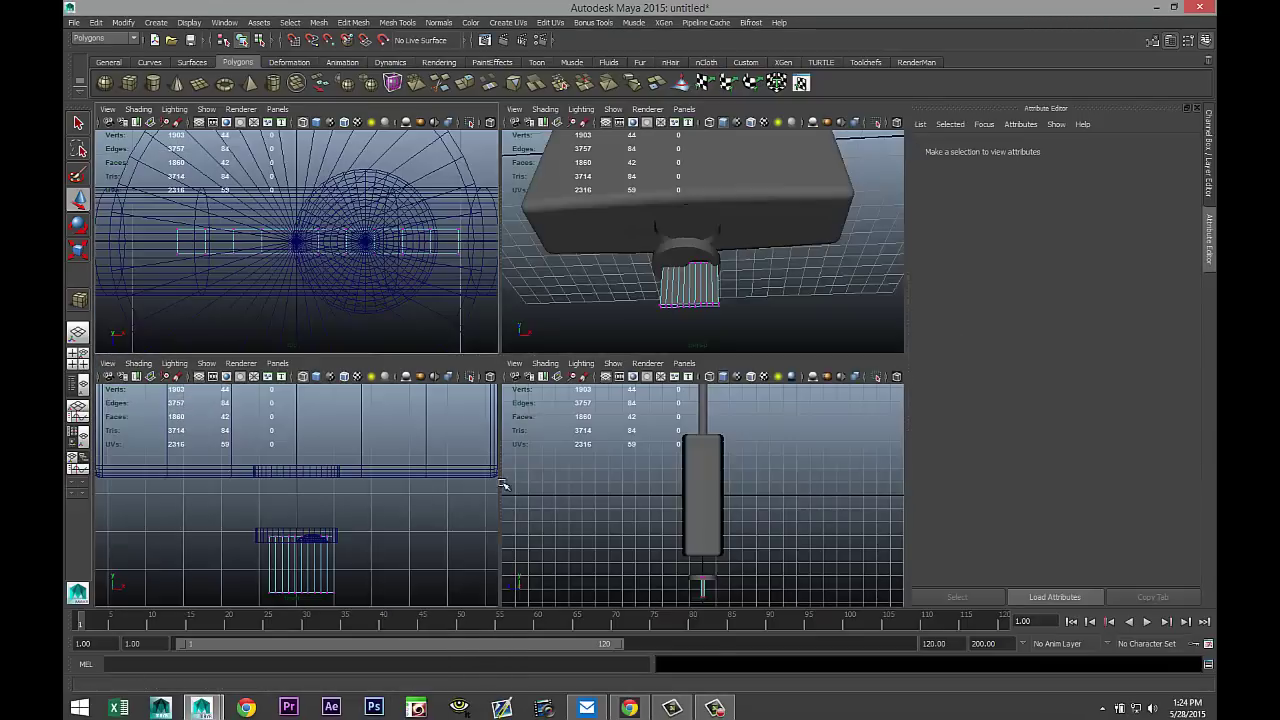
{"action": "key", "text": "space"}
{"action": "scroll", "coordinate": [412, 412], "scroll_direction": "up", "scroll_amount": 1}
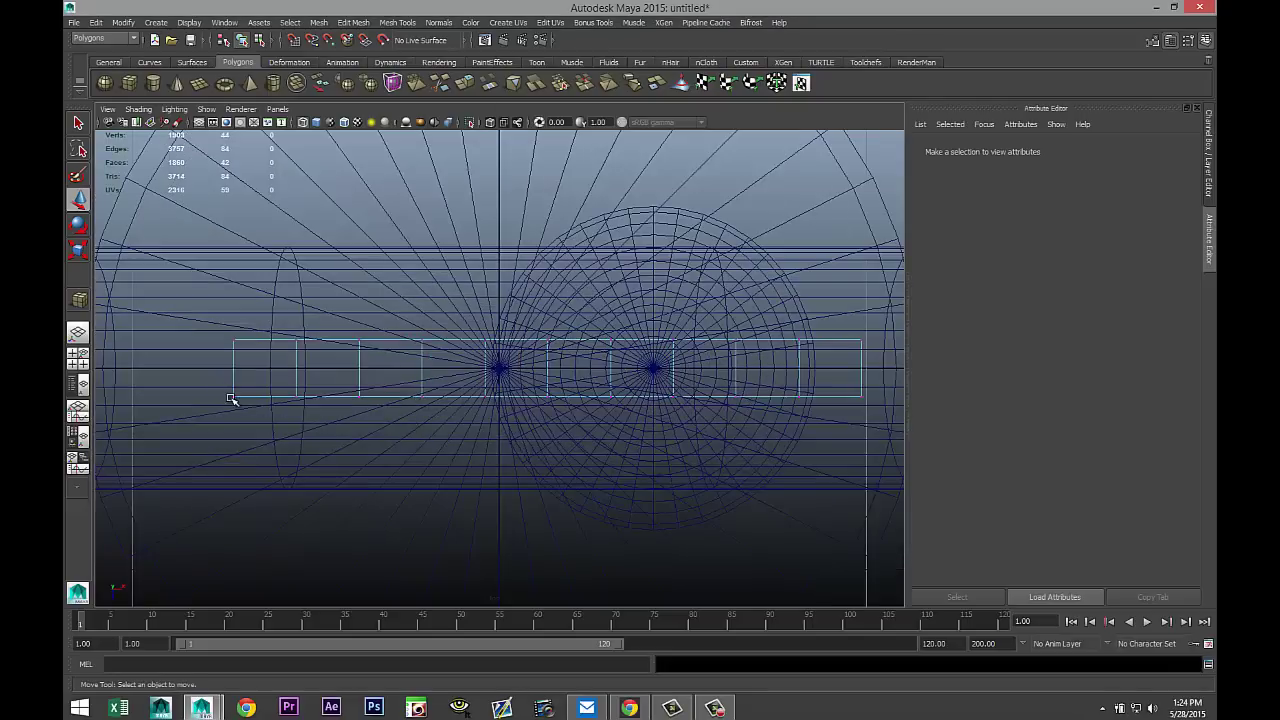
{"action": "left_click_drag", "start_coordinate": [213, 386], "coordinate": [254, 436]}
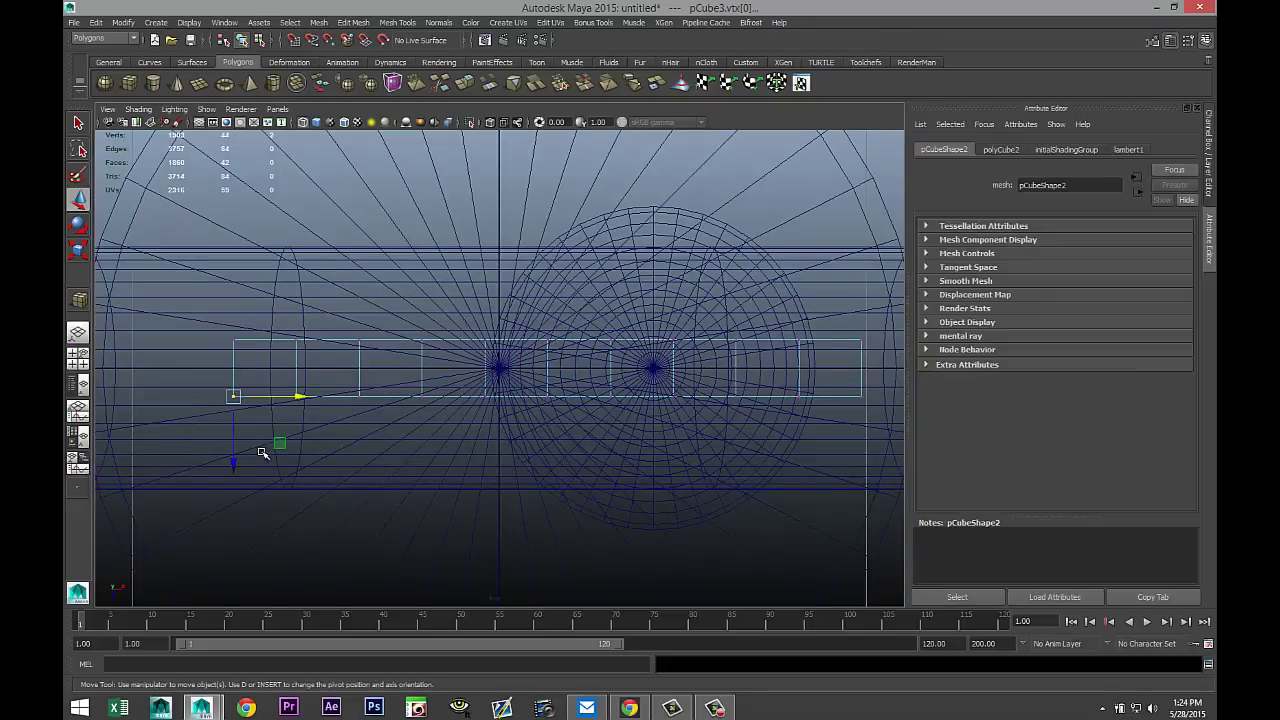
{"action": "left_click_drag", "start_coordinate": [236, 438], "coordinate": [237, 430]}
- Pull further vertices on the box's front long edge inward along Z to form a zigzag key profile
{"action": "left_click", "coordinate": [357, 395]}
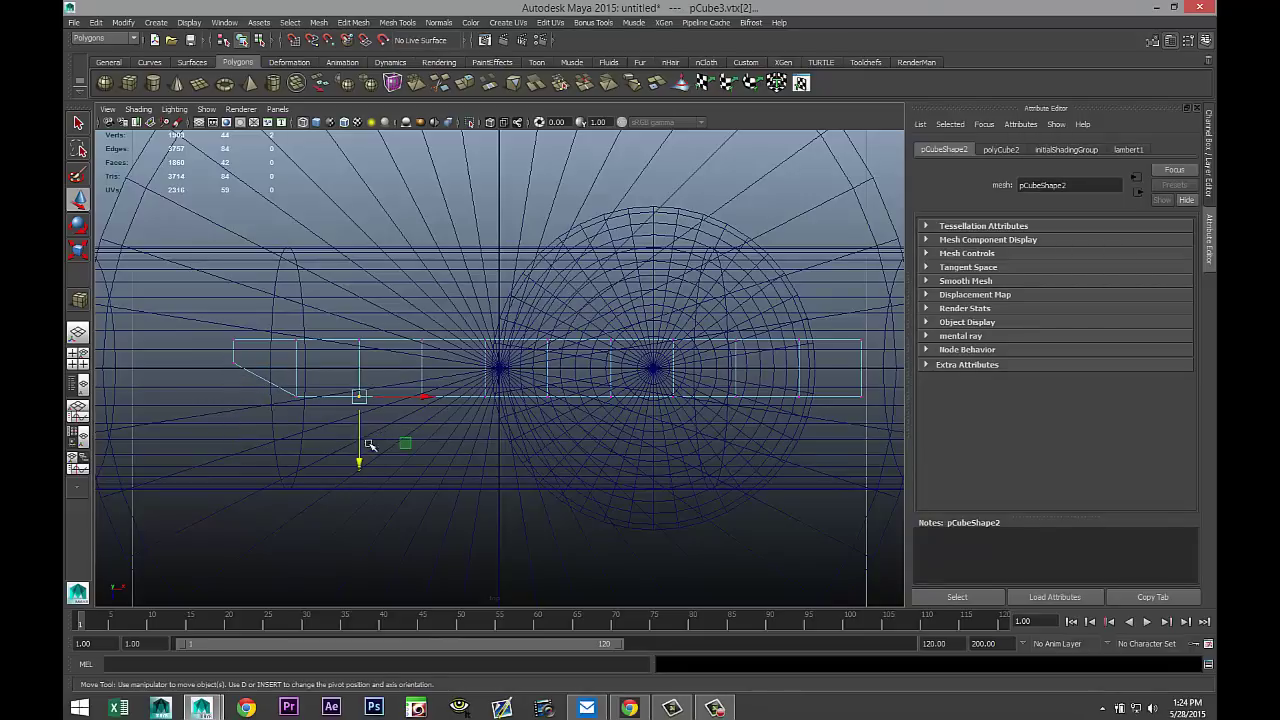
{"action": "left_click_drag", "start_coordinate": [361, 464], "coordinate": [363, 433]}
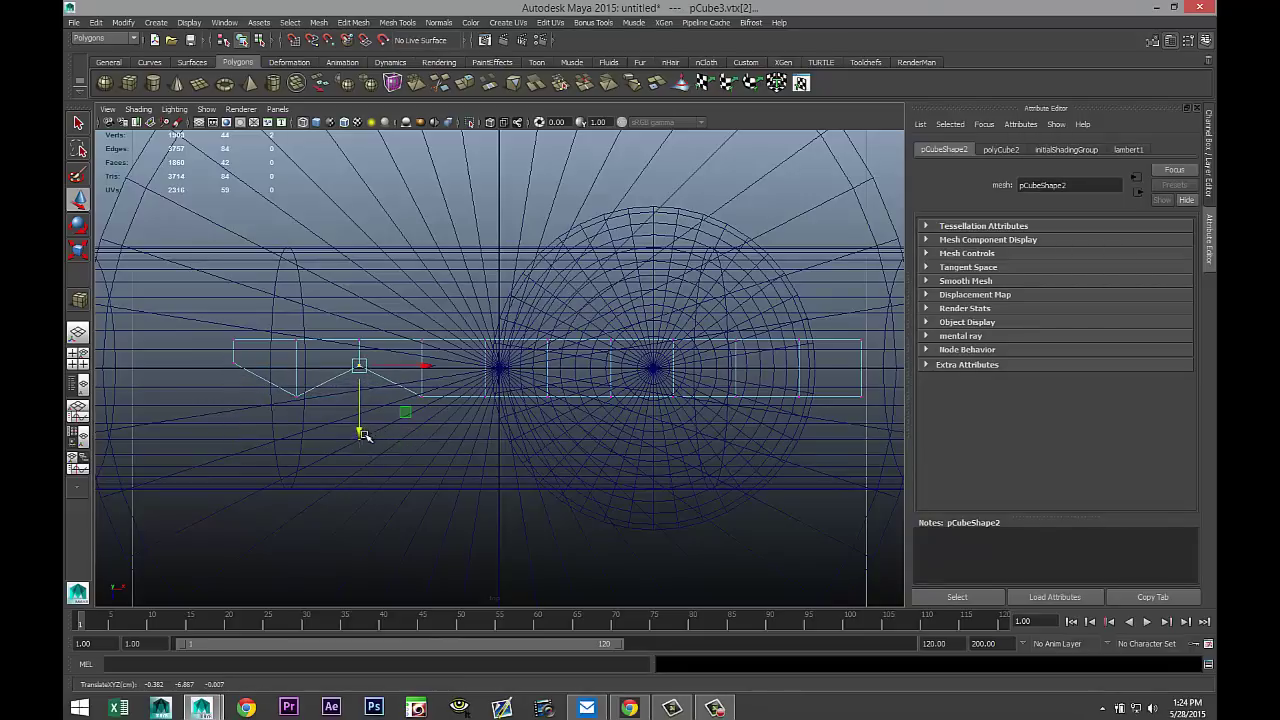
{"action": "left_click_drag", "start_coordinate": [485, 392], "coordinate": [518, 437]}
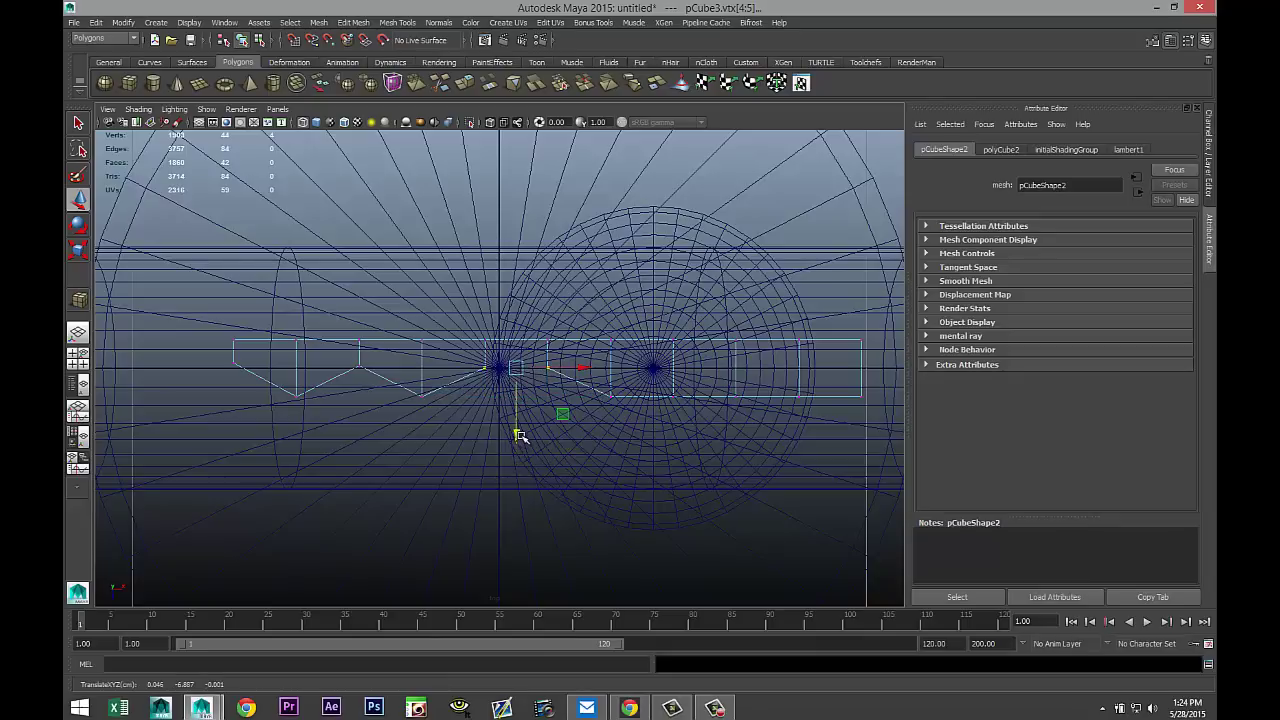
{"action": "left_click_drag", "start_coordinate": [661, 388], "coordinate": [673, 441]}
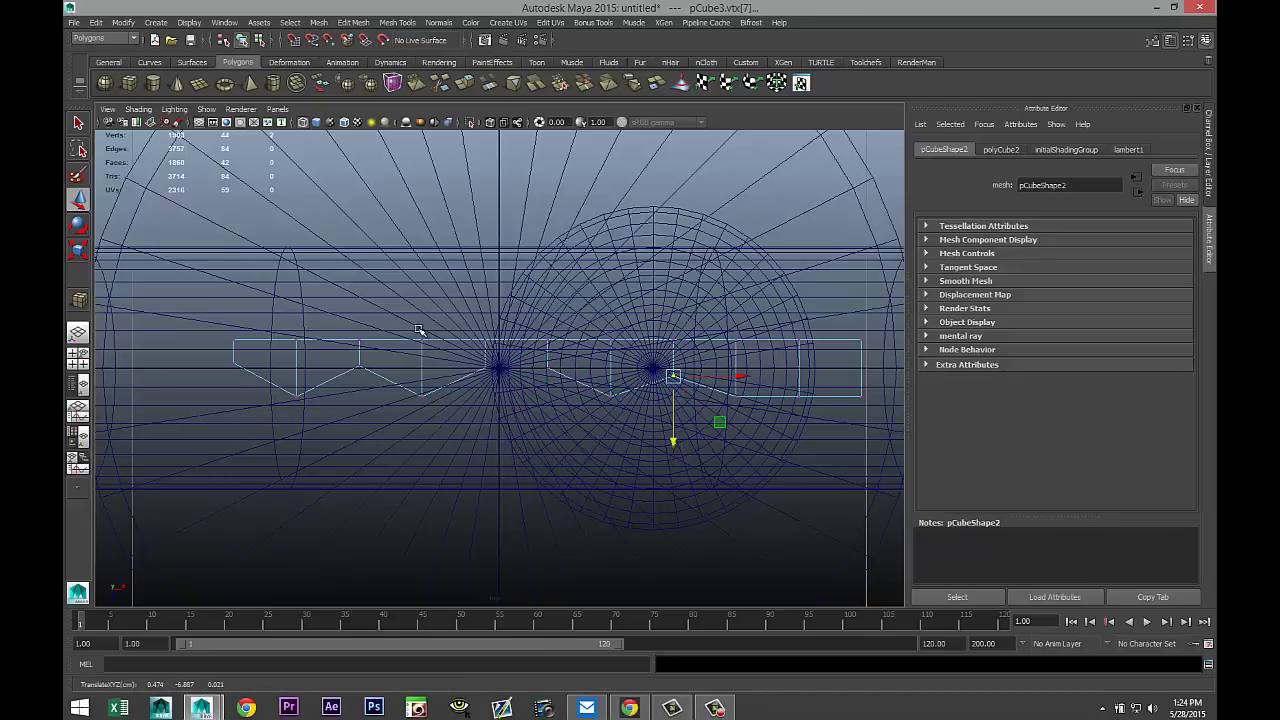
- Pull three vertex positions on the box's rear long edge inward along Z by differing amounts to make that side irregular too
{"action": "left_click", "coordinate": [422, 342]}
{"action": "left_click_drag", "start_coordinate": [423, 407], "coordinate": [428, 424]}
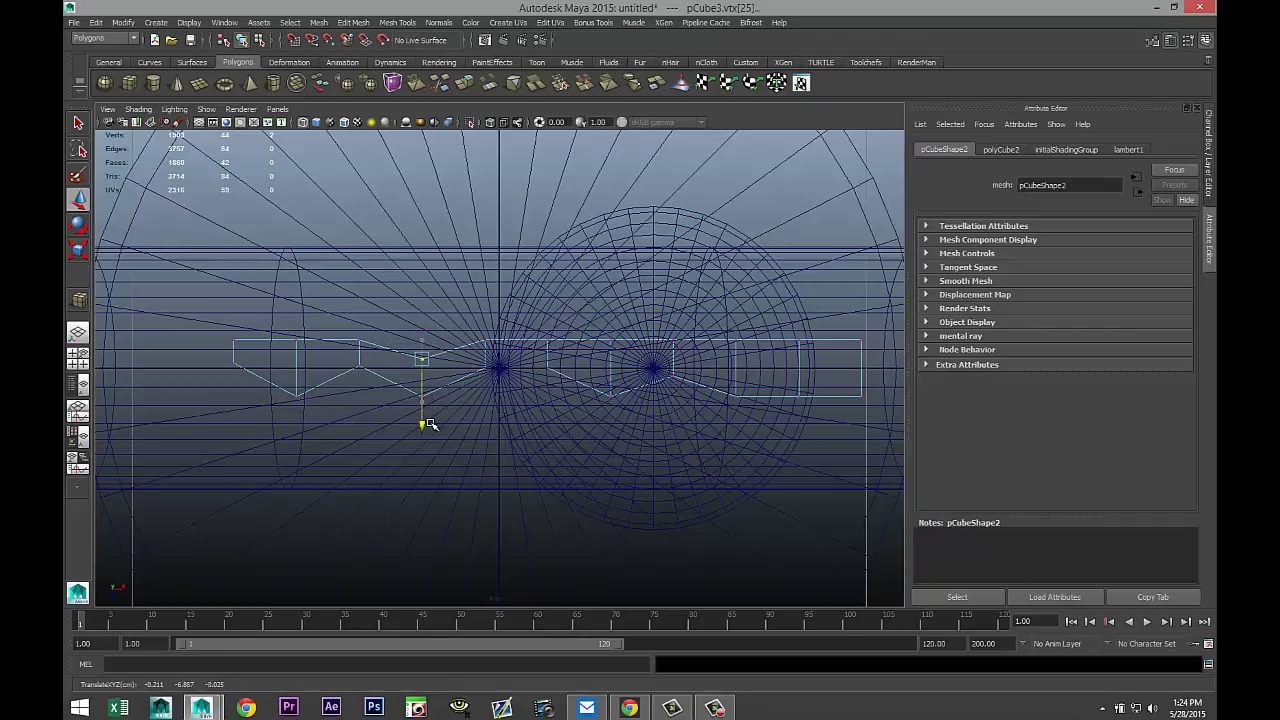
{"action": "left_click", "coordinate": [297, 339]}
{"action": "left_click_drag", "start_coordinate": [299, 405], "coordinate": [298, 411]}
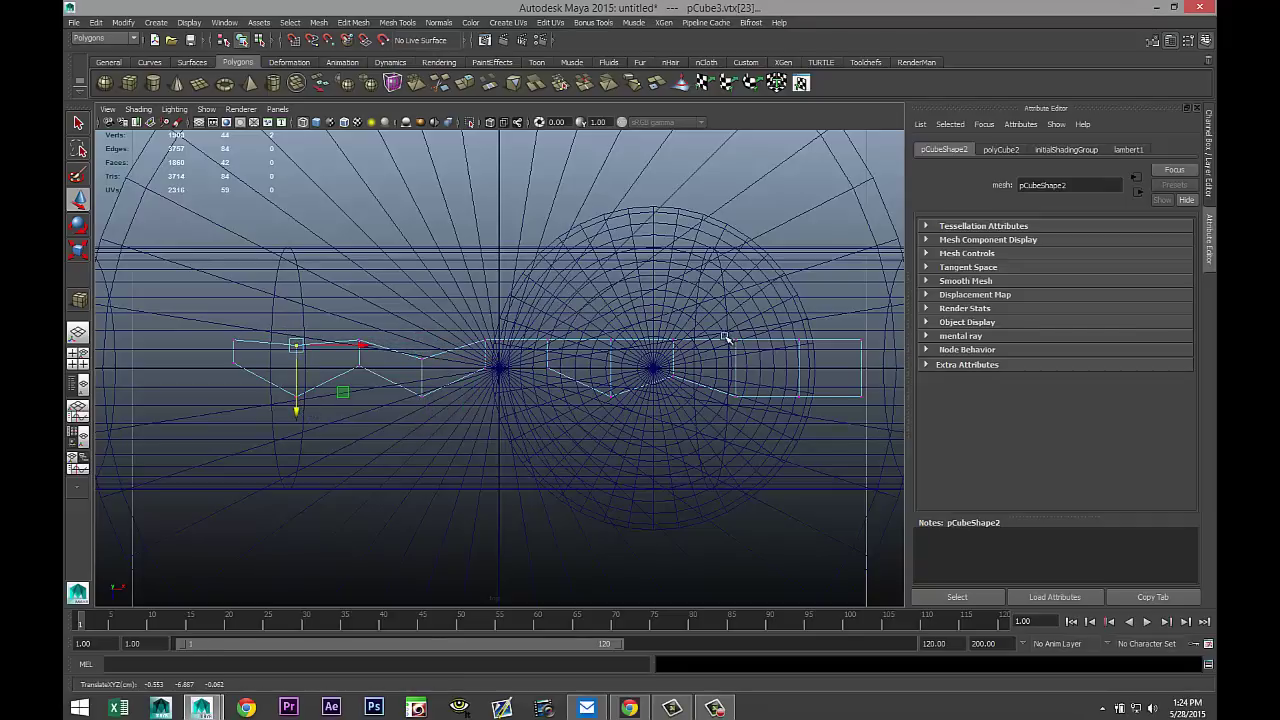
{"action": "left_click_drag", "start_coordinate": [775, 332], "coordinate": [808, 435]}
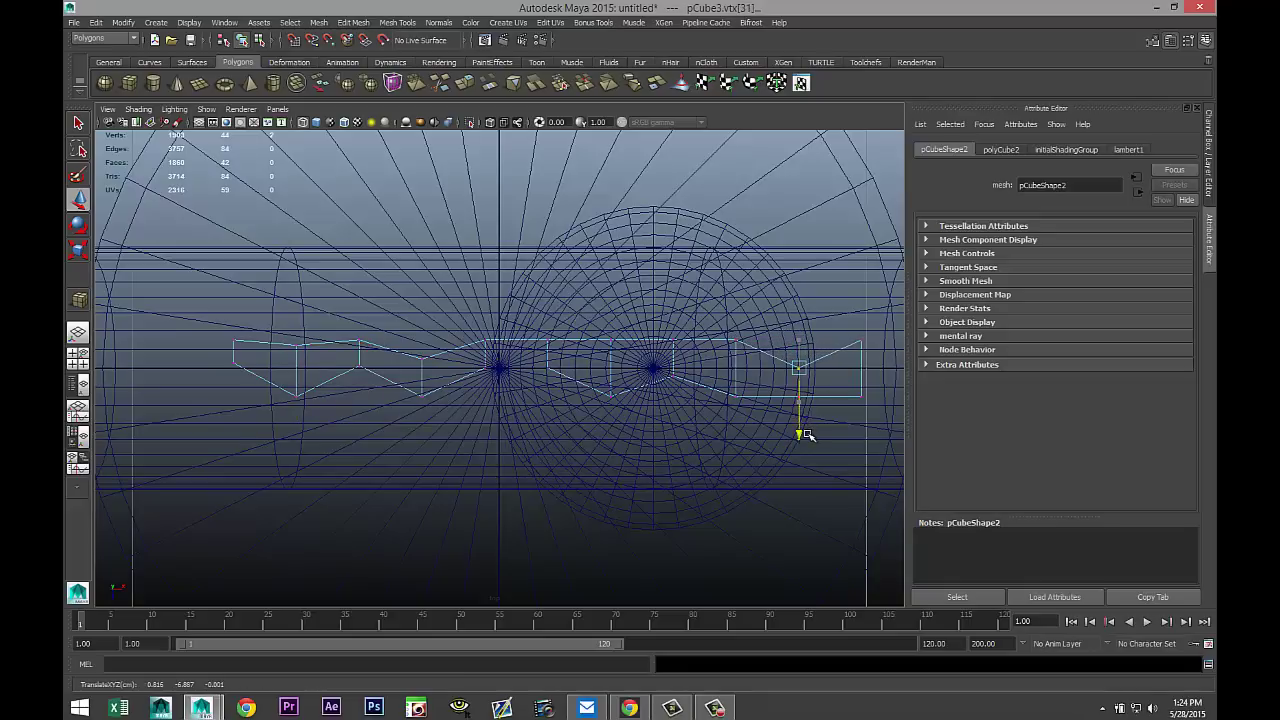
- Return the thin box to object mode and raise it along Y to about -6.77 so it cuts into the disc
{"action": "left_click", "coordinate": [78, 357]}
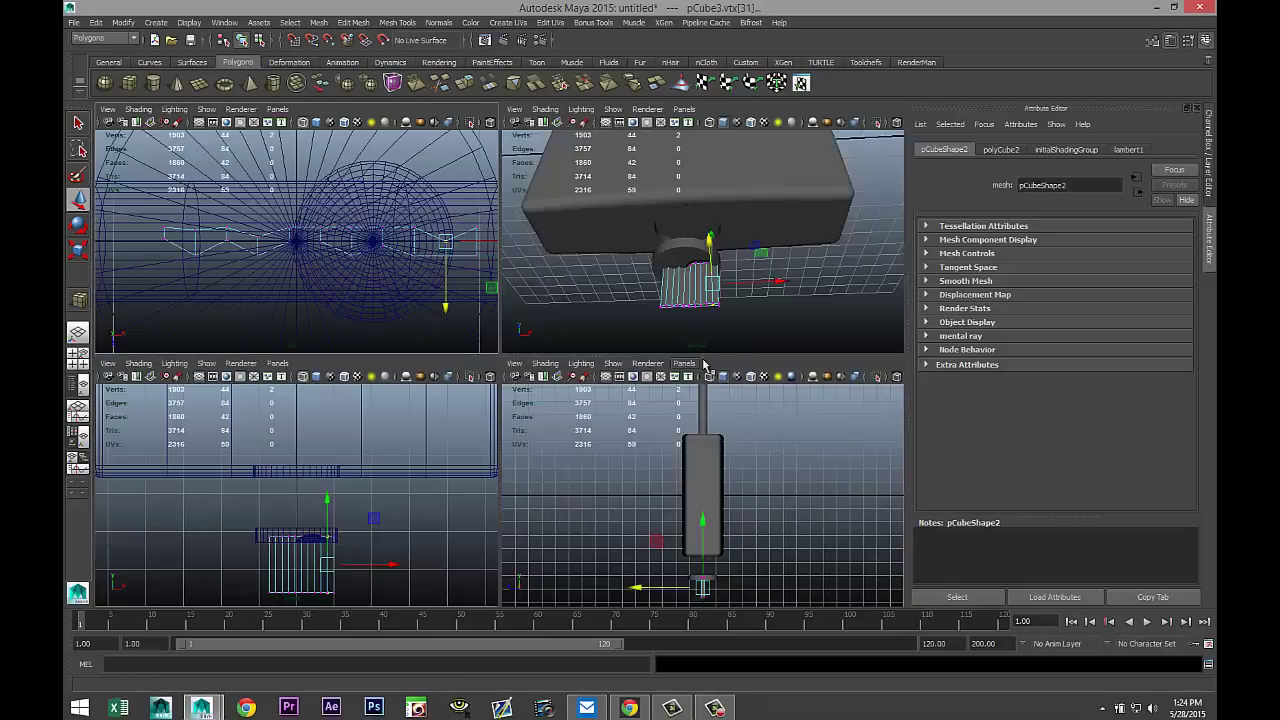
{"action": "key", "text": "space"}
{"action": "left_click_drag", "start_coordinate": [693, 397], "coordinate": [738, 449], "text": "alt"}
{"action": "left_click_drag", "start_coordinate": [517, 383], "coordinate": [522, 413]}
{"action": "key", "text": "ctrl+z"}
{"action": "right_click_drag", "start_coordinate": [514, 422], "coordinate": [490, 378]}
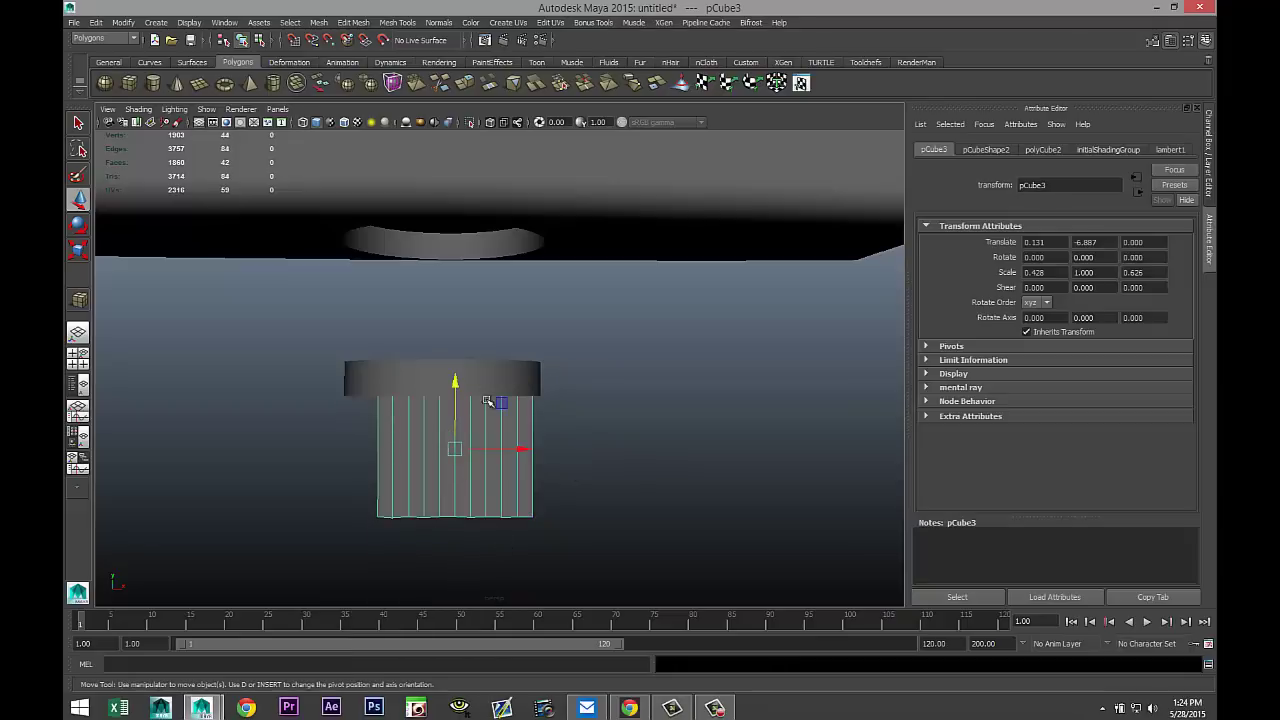
{"action": "left_click", "coordinate": [78, 357]}
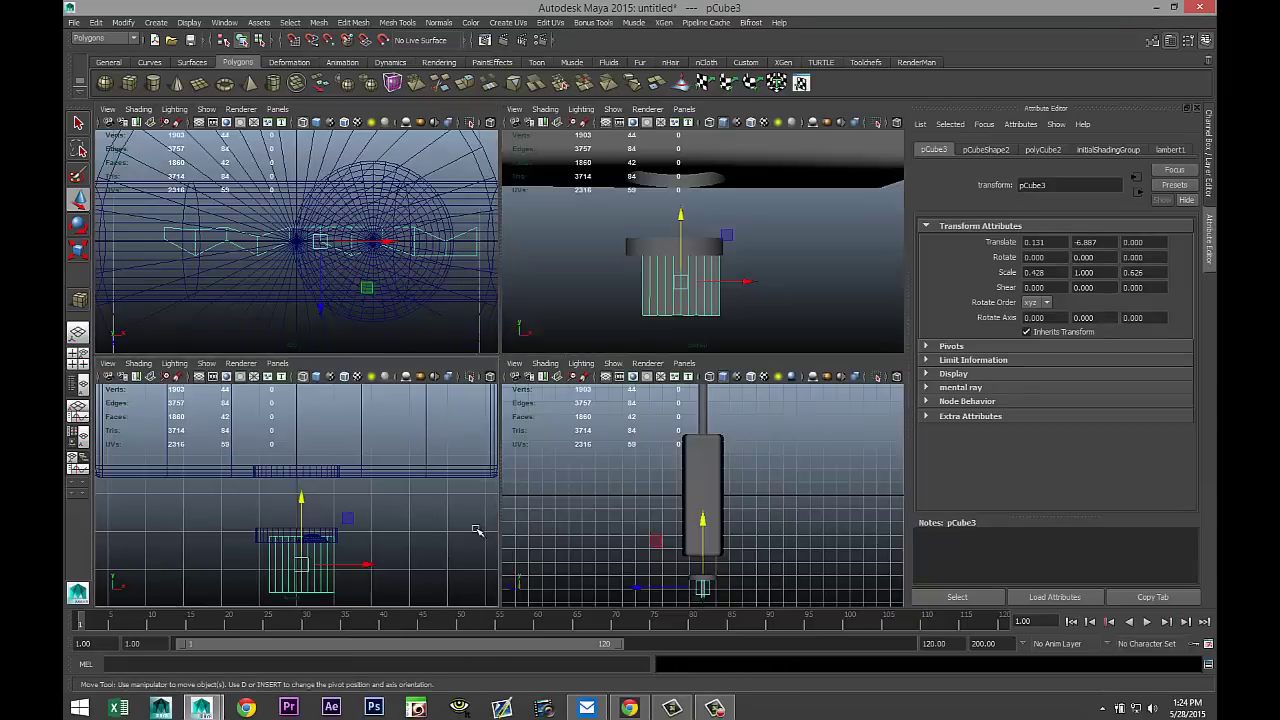
{"action": "key", "text": "space"}
{"action": "scroll", "coordinate": [565, 543], "scroll_direction": "up", "scroll_amount": 2}
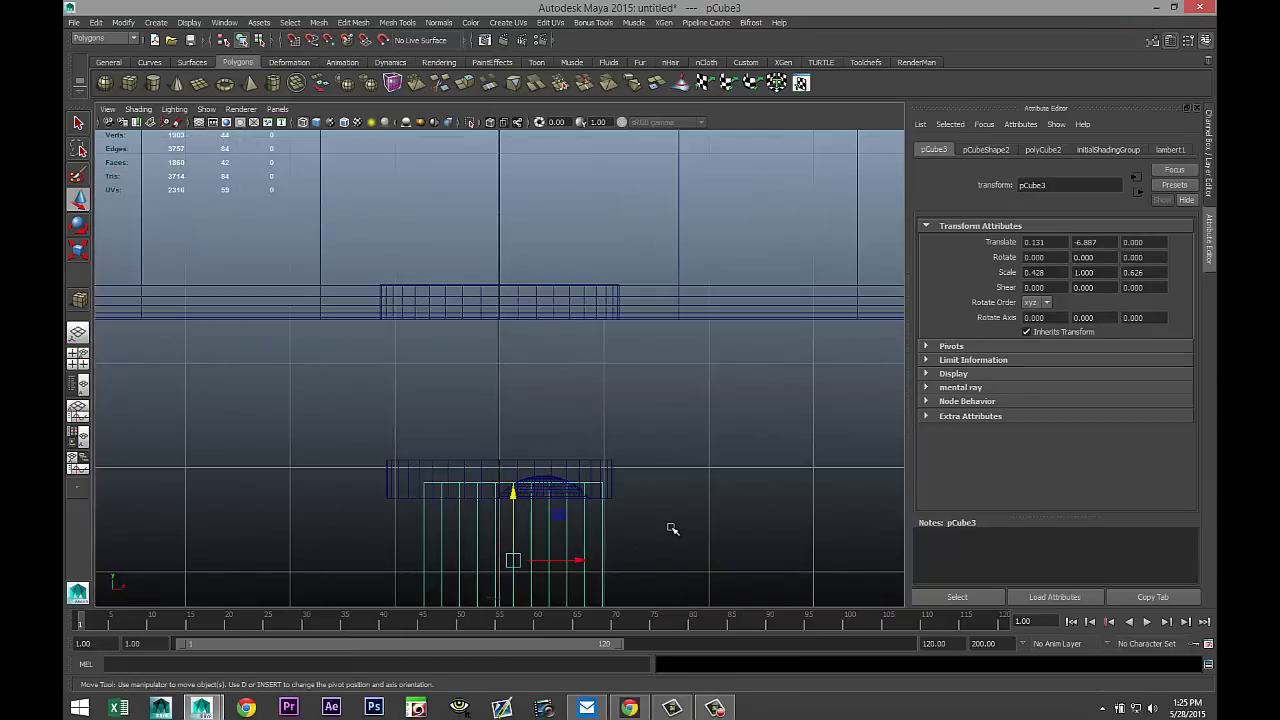
{"action": "middle_click_drag", "start_coordinate": [666, 500], "coordinate": [657, 371], "text": "alt"}
{"action": "left_click_drag", "start_coordinate": [497, 340], "coordinate": [503, 328]}
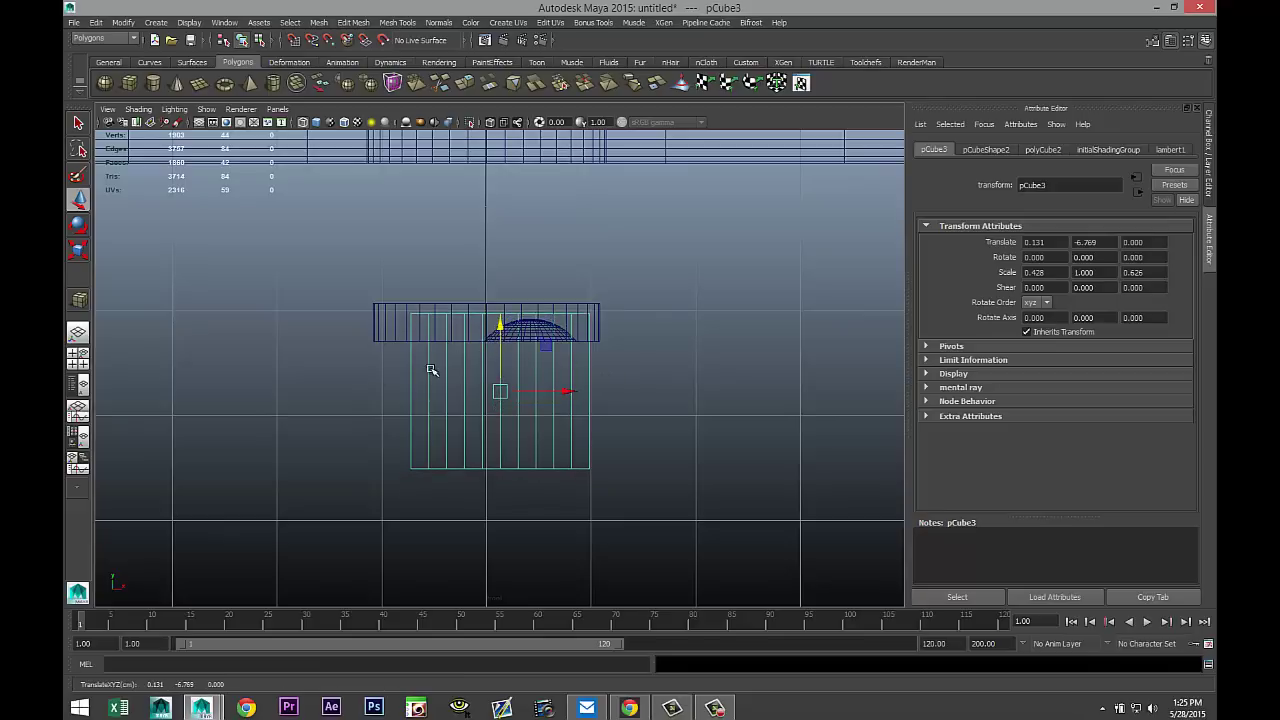
- Subtract the zigzag box from the disc with a Boolean Difference to cut the key slot
{"action": "left_click", "coordinate": [78, 356]}
{"action": "key", "text": "space"}
{"action": "left_click_drag", "start_coordinate": [736, 430], "coordinate": [449, 409], "text": "alt"}
{"action": "left_click", "coordinate": [437, 383]}
{"action": "left_click", "coordinate": [400, 491], "text": "shift"}
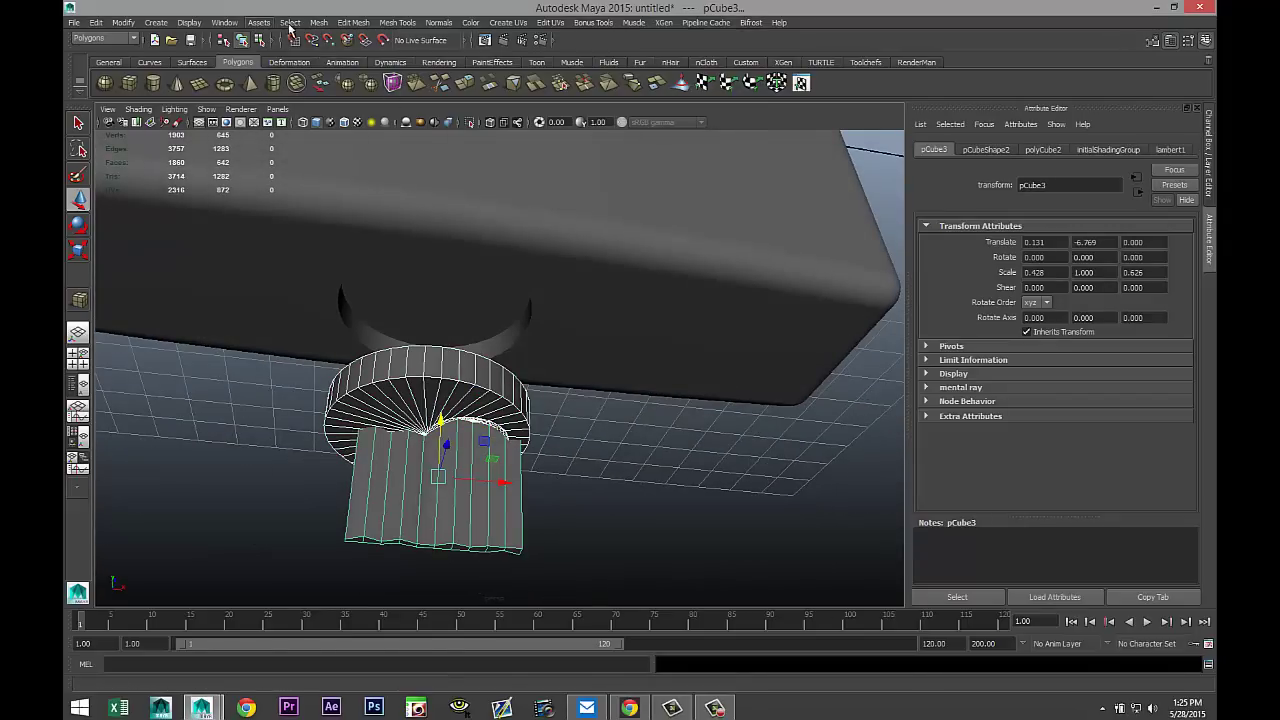
{"action": "left_click", "coordinate": [318, 22]}
{"action": "mouse_move", "coordinate": [373, 52]}
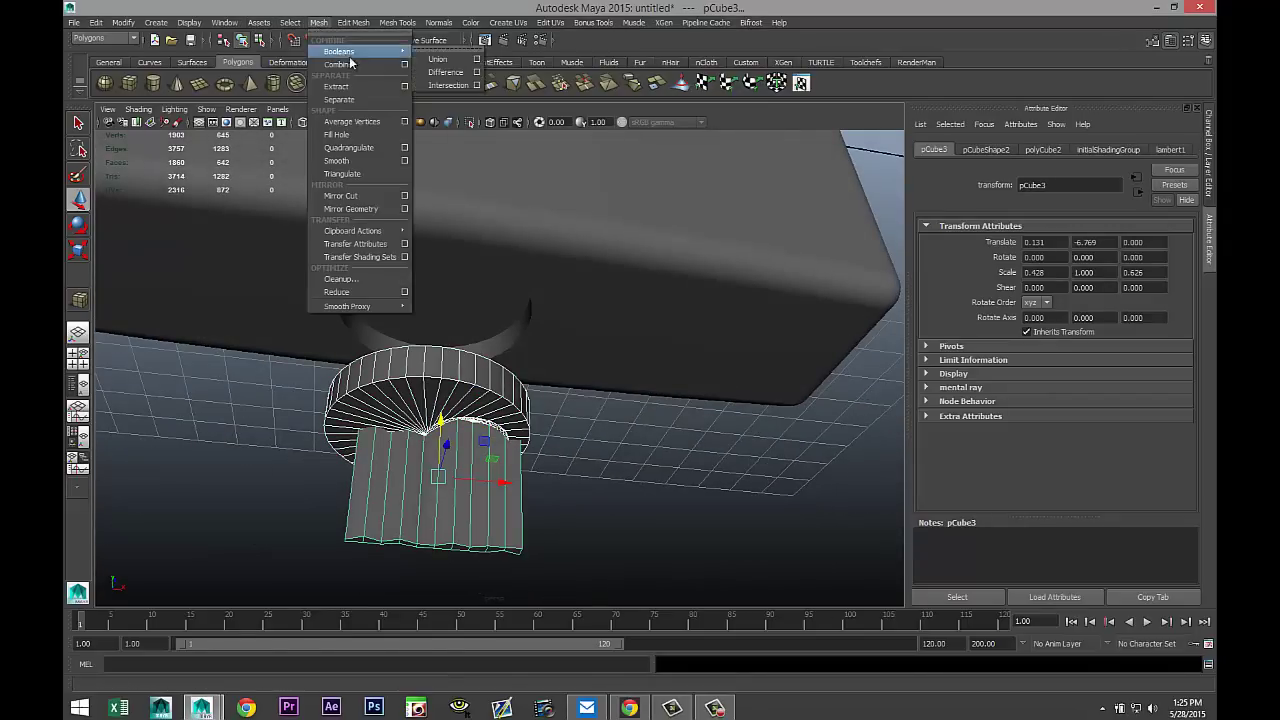
{"action": "left_click", "coordinate": [445, 72]}
{"action": "left_click", "coordinate": [652, 461]}
{"action": "mouse_move", "coordinate": [646, 466]}
{"action": "left_mouse_down", "text": "alt"}
{"action": "mouse_move", "coordinate": [646, 403]}
{"action": "mouse_move", "coordinate": [634, 460]}
{"action": "left_mouse_up", "text": "alt"}
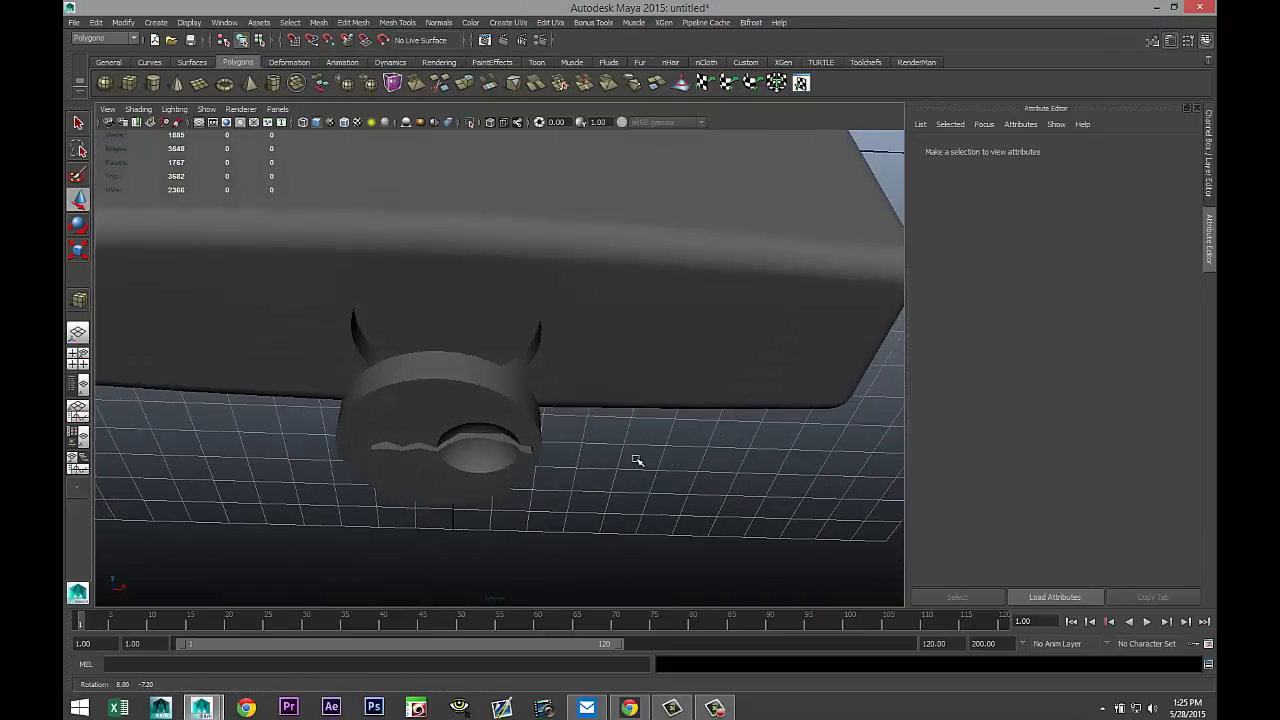
- Raise the keyhole disc into the recess in the padlock's underside, setting its Translate Y to about 1.70
{"action": "left_click", "coordinate": [471, 393]}
{"action": "left_click_drag", "start_coordinate": [476, 462], "coordinate": [497, 197], "text": "alt"}
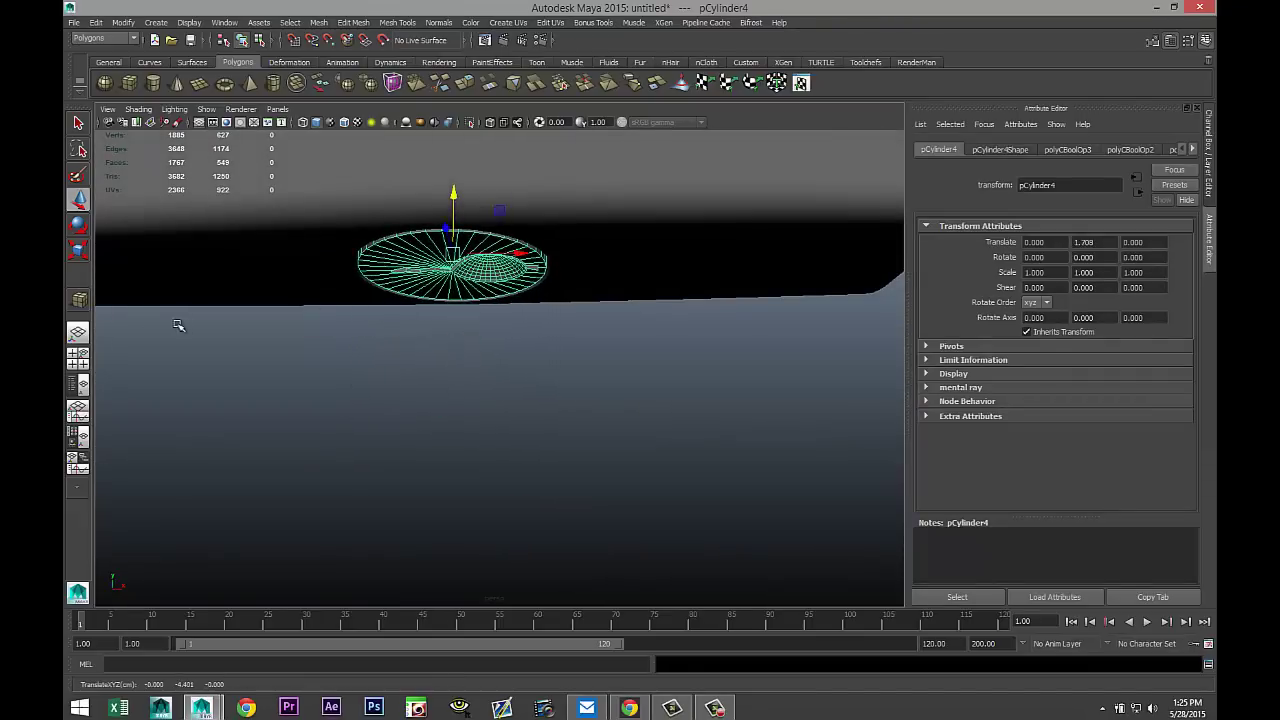
{"action": "left_click", "coordinate": [84, 364]}
{"action": "key", "text": "space"}
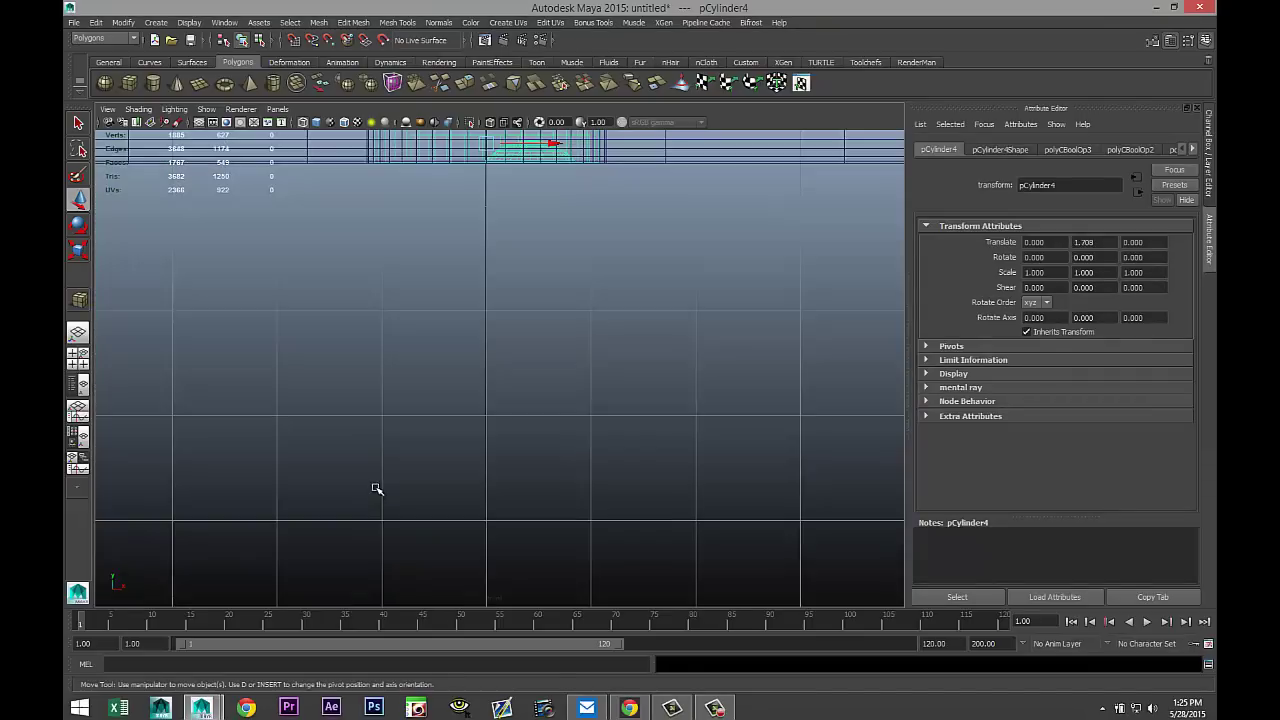
{"action": "key", "text": "f"}
{"action": "scroll", "coordinate": [491, 486], "scroll_direction": "up", "scroll_amount": 3}
{"action": "scroll", "coordinate": [491, 486], "scroll_direction": "down", "scroll_amount": 5}
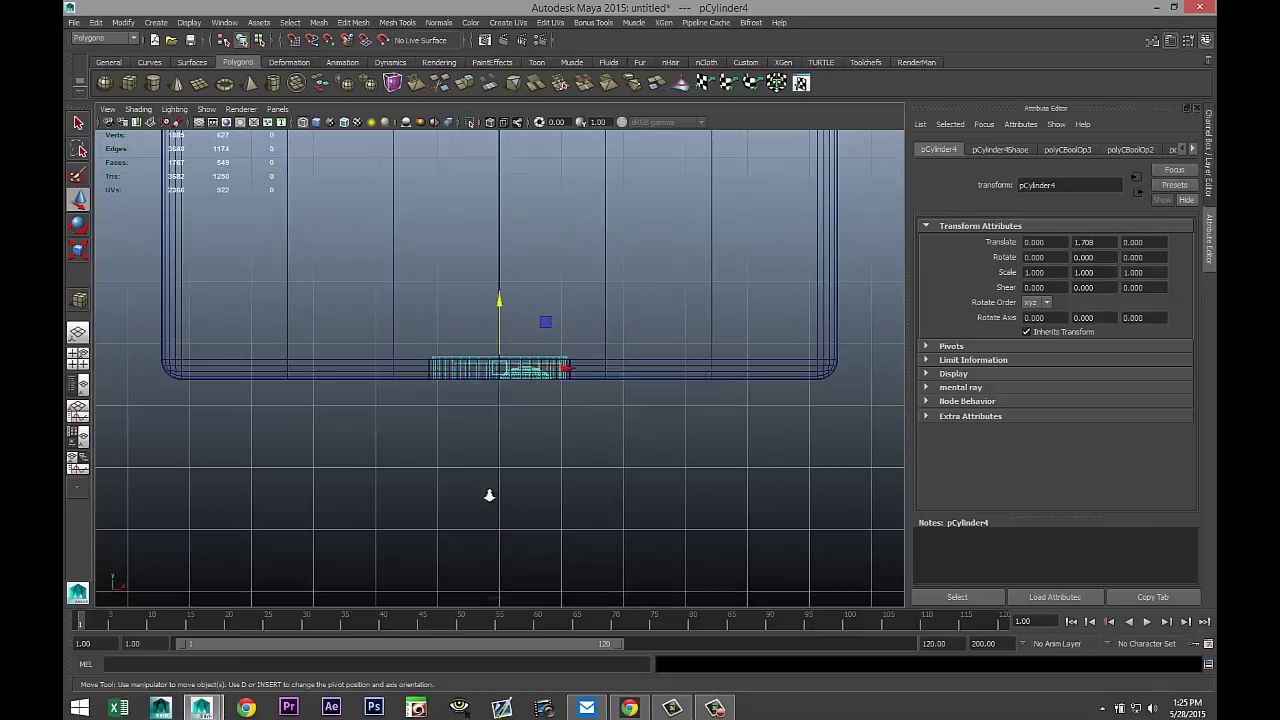
{"action": "left_click_drag", "start_coordinate": [503, 303], "coordinate": [500, 306]}
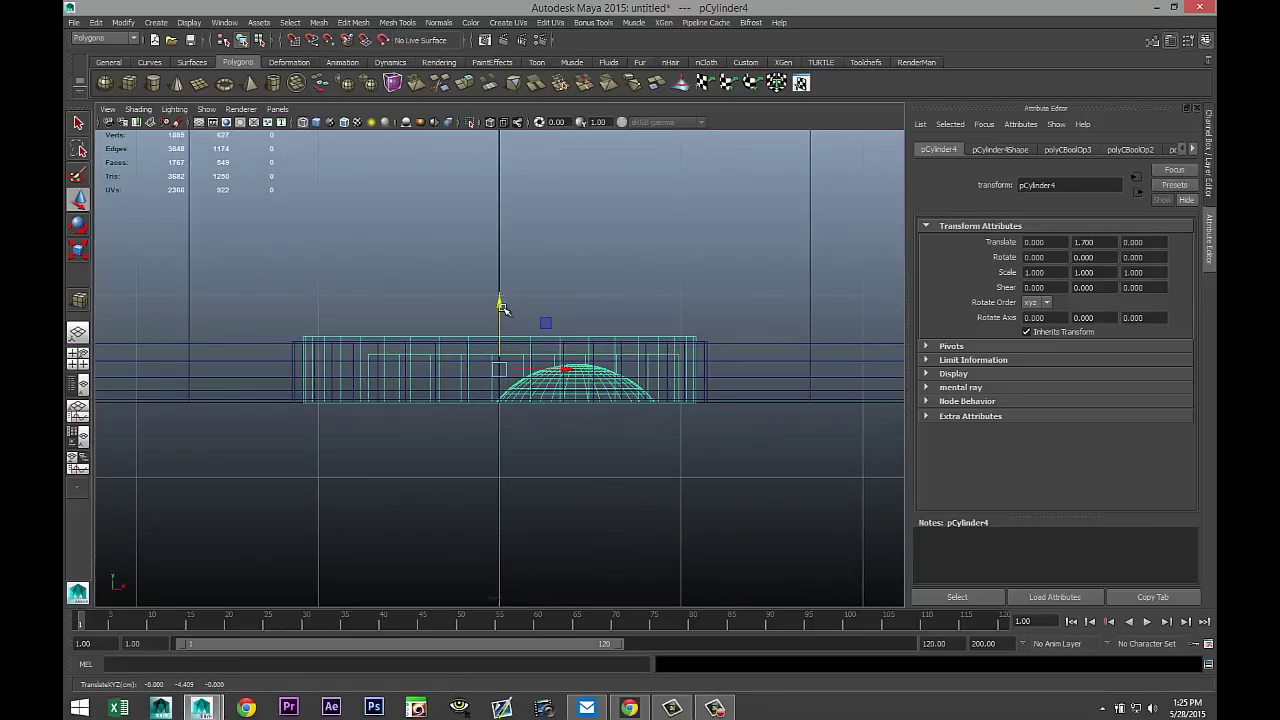
- Select all the padlock parts and group them
{"action": "scroll", "coordinate": [470, 450], "scroll_direction": "down", "scroll_amount": 5}
{"action": "left_click_drag", "start_coordinate": [420, 167], "coordinate": [658, 550]}
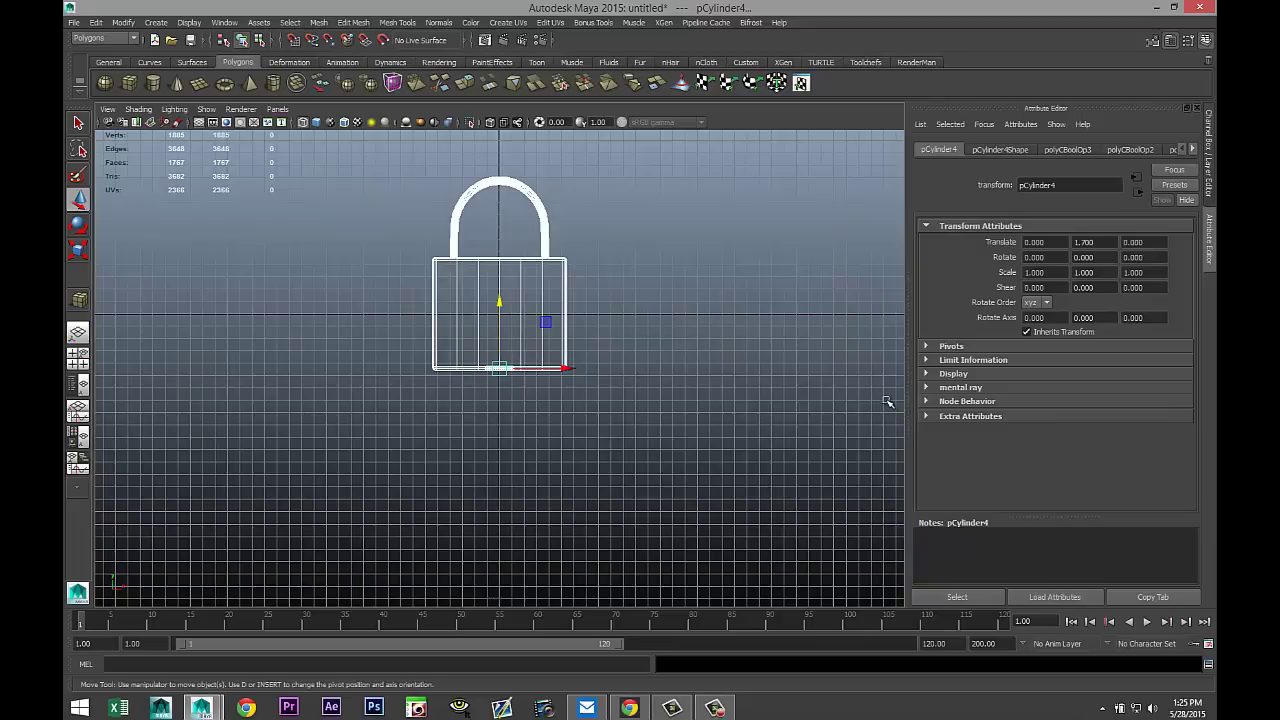
{"action": "key", "text": "ctrl+g"}
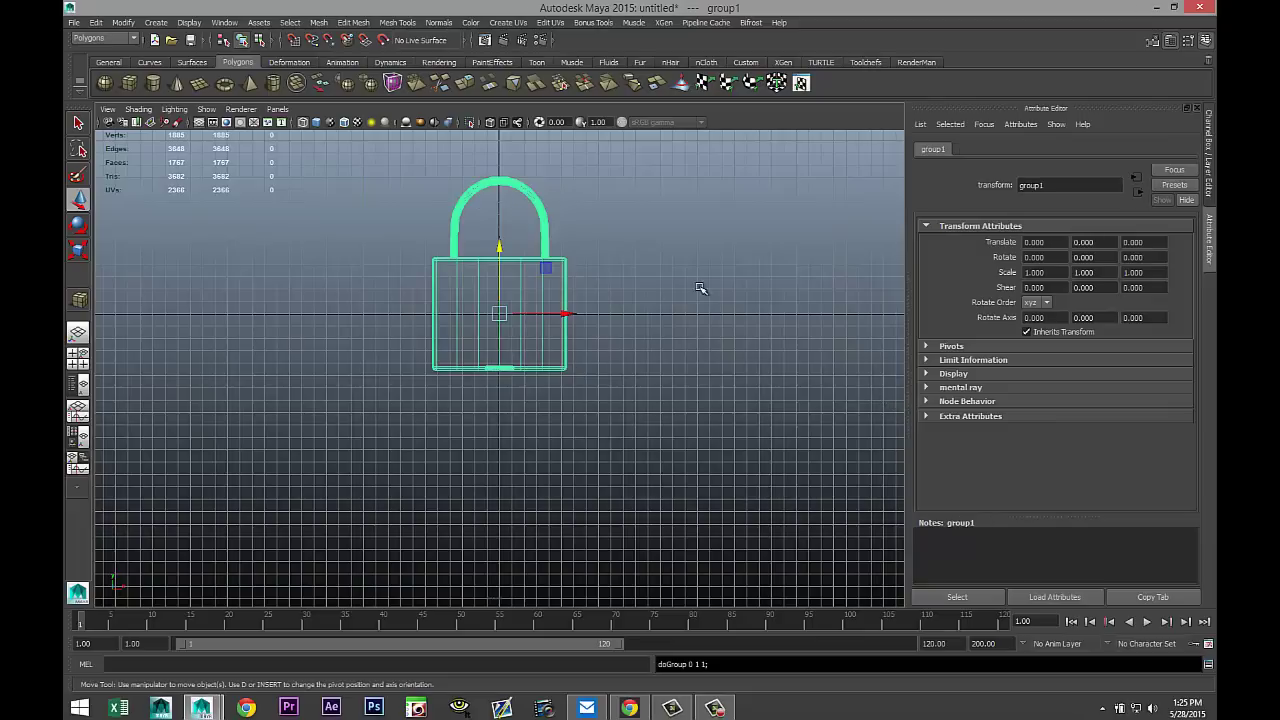
- Select the padlock body and keyhole disc together and assign them a new mia_material_x material
{"action": "left_click", "coordinate": [77, 355]}
{"action": "key", "text": "space"}
{"action": "scroll", "coordinate": [631, 337], "scroll_direction": "down", "scroll_amount": 2}
{"action": "scroll", "coordinate": [645, 420], "scroll_direction": "down", "scroll_amount": 1}
{"action": "middle_click_drag", "start_coordinate": [645, 420], "coordinate": [690, 461], "text": "alt"}
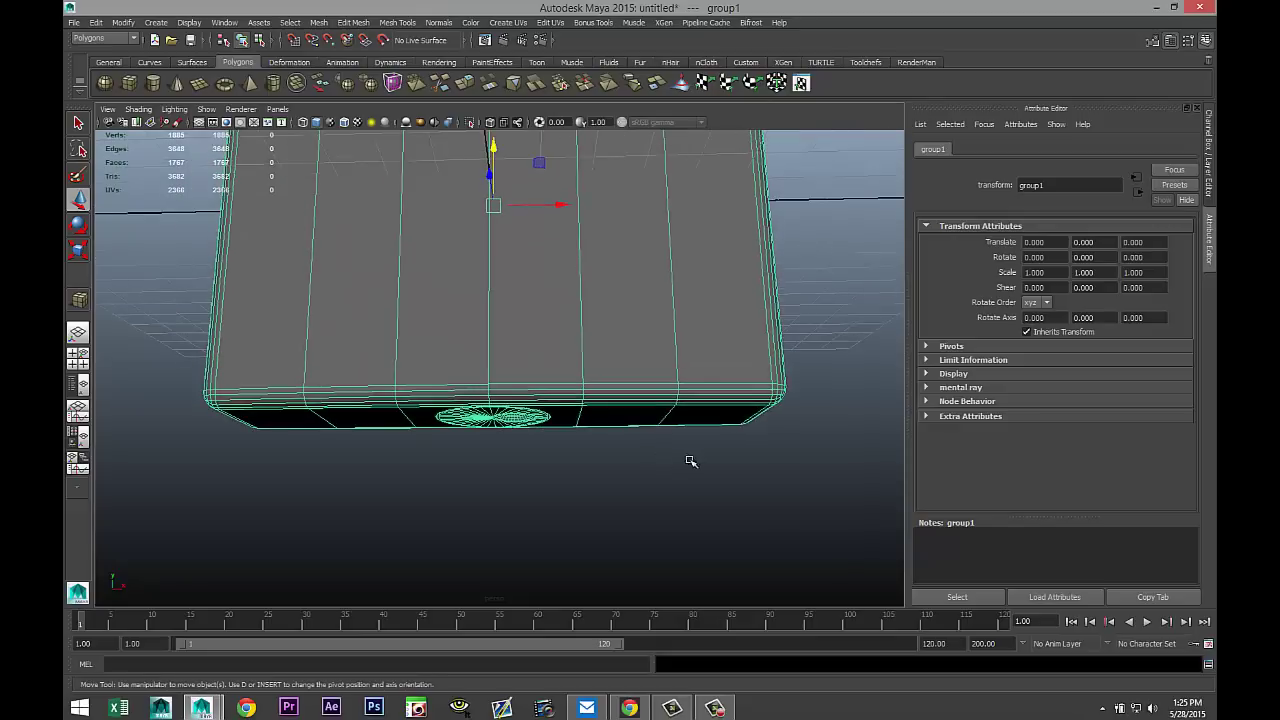
{"action": "left_click_drag", "start_coordinate": [690, 461], "coordinate": [629, 471], "text": "alt"}
{"action": "left_click", "coordinate": [711, 412]}
{"action": "left_click", "coordinate": [712, 358]}
{"action": "left_click", "coordinate": [503, 487]}
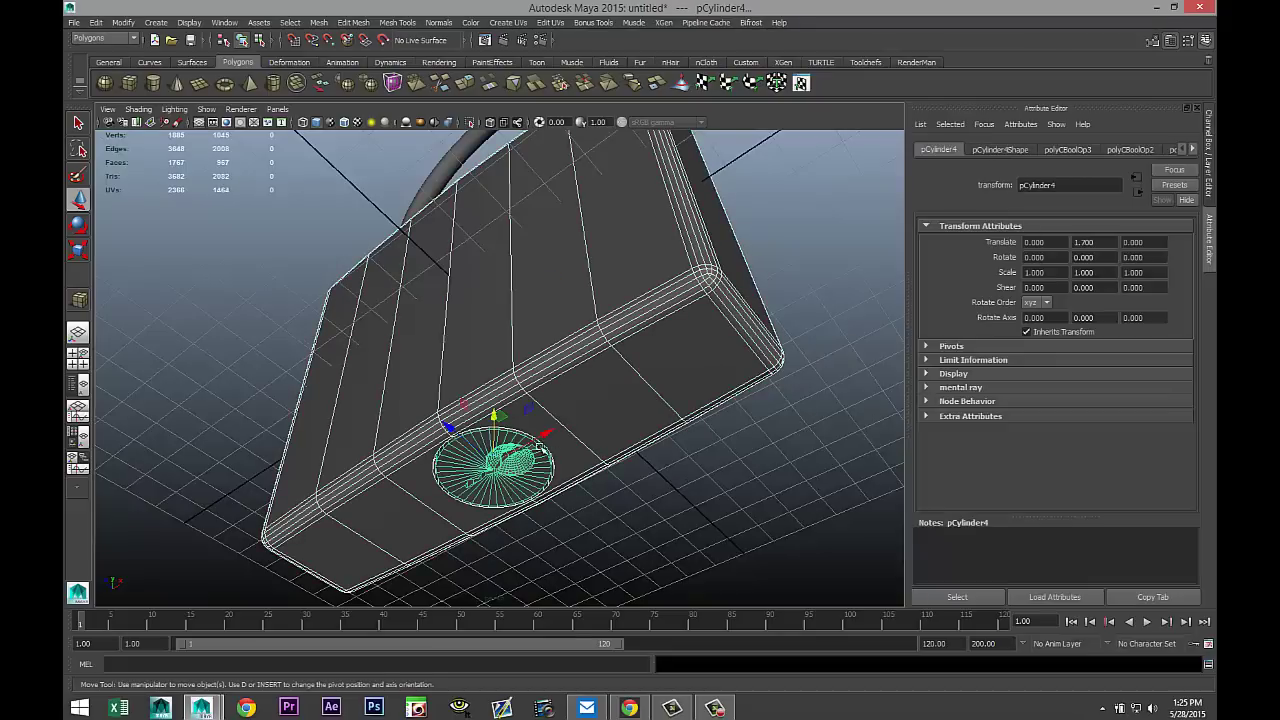
{"action": "right_click_drag", "start_coordinate": [578, 397], "coordinate": [570, 660]}
{"action": "key", "text": "BackSpace"}
{"action": "key", "text": "BackSpace"}
{"action": "type", "text": "mia"}
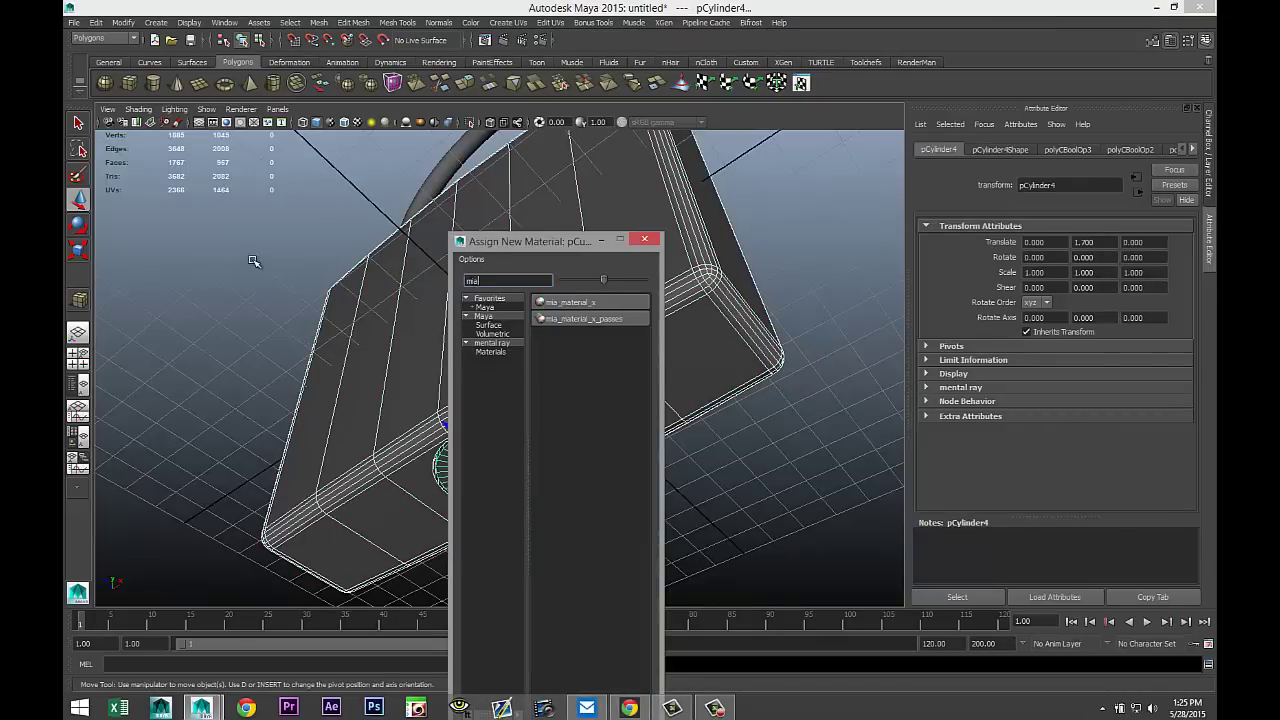
{"action": "left_click", "coordinate": [570, 302]}
- Blend the Copper preset at 75% into the body's mia_material_x material
{"action": "left_click", "coordinate": [1030, 150]}
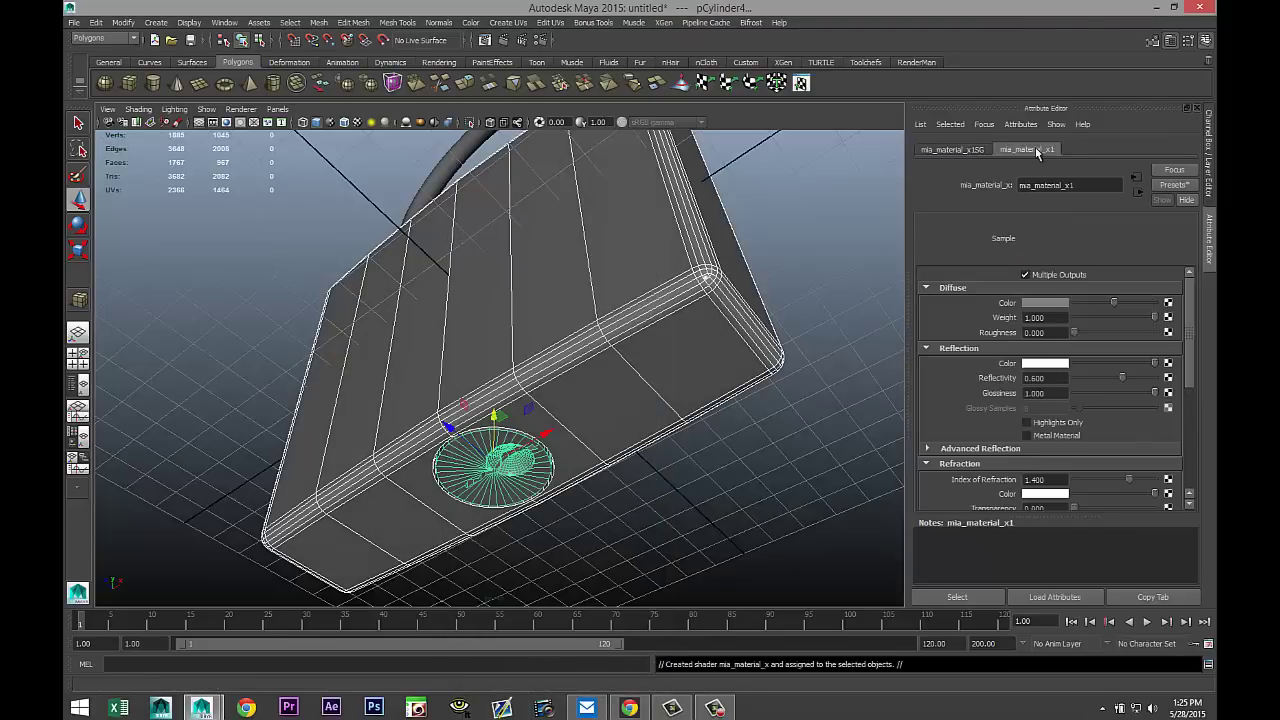
{"action": "left_click", "coordinate": [1175, 186]}
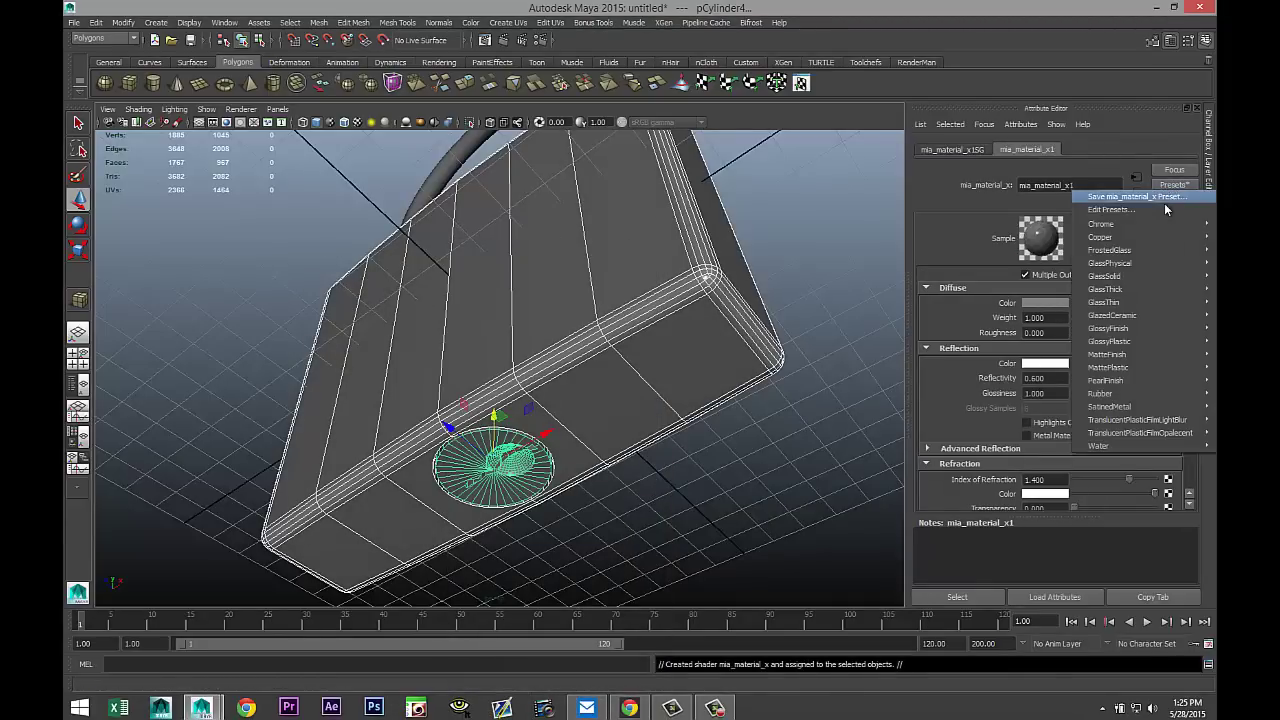
{"action": "mouse_move", "coordinate": [1132, 230]}
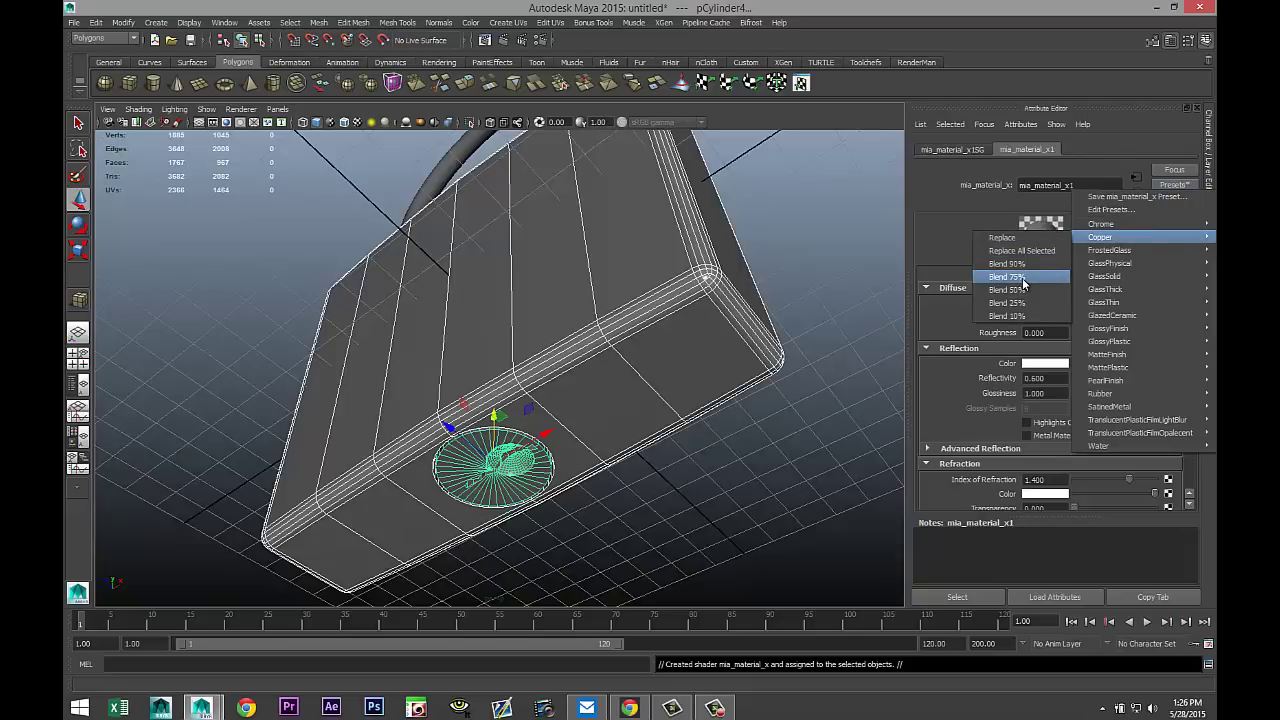
{"action": "left_click", "coordinate": [1005, 276]}
- Assign the shackle a new mia_material_x material and replace its settings with the Chrome preset
{"action": "left_click_drag", "start_coordinate": [714, 323], "coordinate": [596, 277], "text": "alt"}
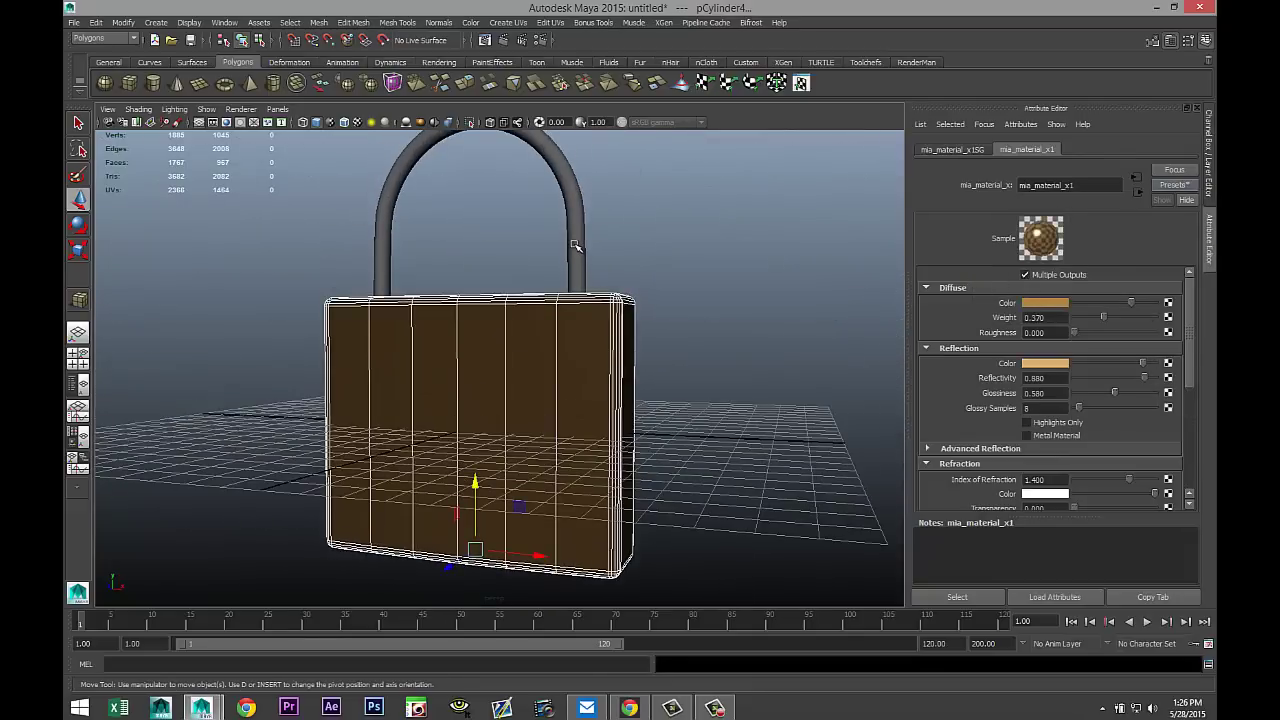
{"action": "left_click", "coordinate": [576, 245]}
{"action": "right_click_drag", "start_coordinate": [576, 245], "coordinate": [569, 511]}
{"action": "left_click", "coordinate": [568, 304]}
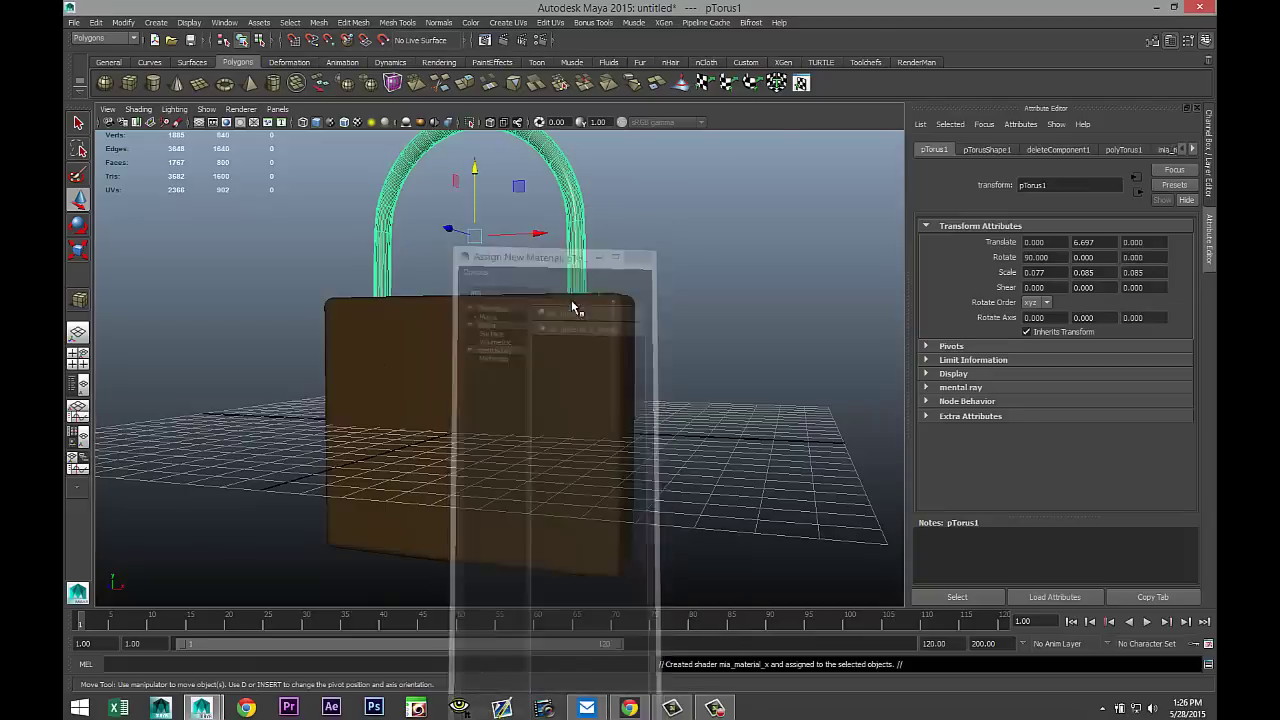
{"action": "left_click", "coordinate": [1175, 186]}
{"action": "mouse_move", "coordinate": [1095, 228]}
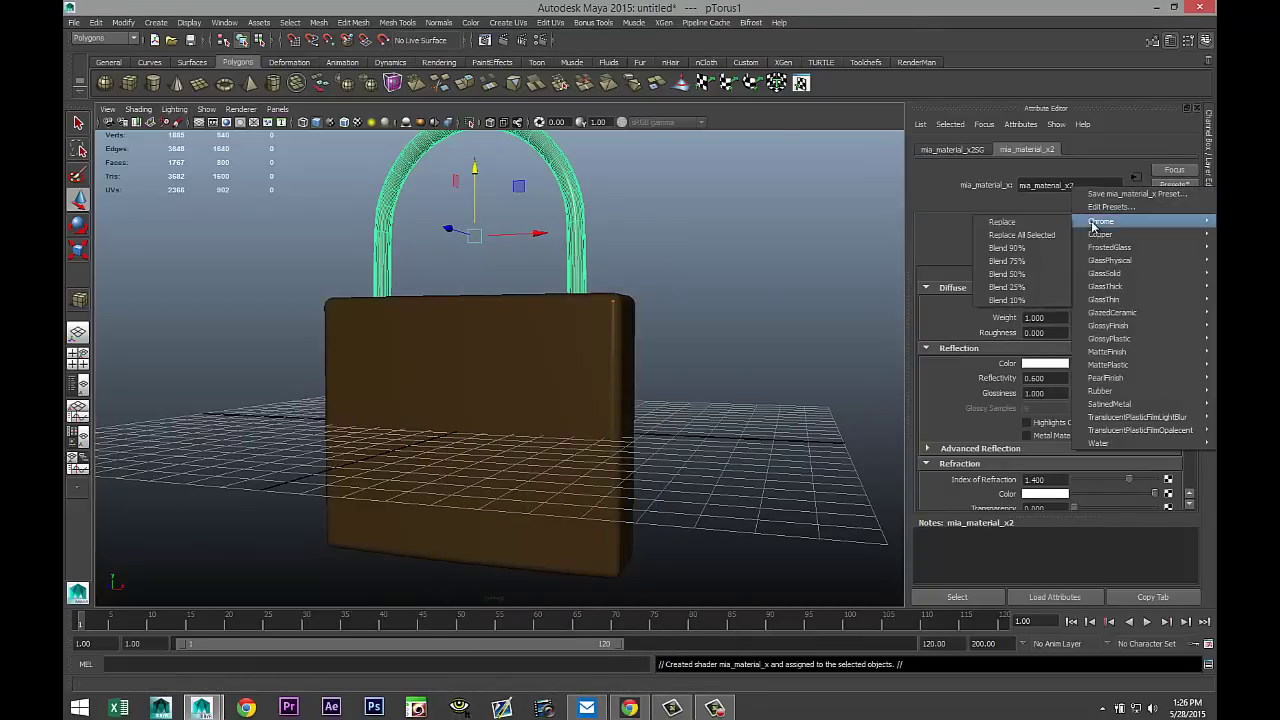
{"action": "left_click", "coordinate": [1002, 222]}
- Select the padlock body, shackle and keyhole disc together
{"action": "scroll", "coordinate": [680, 392], "scroll_direction": "down", "scroll_amount": 5}
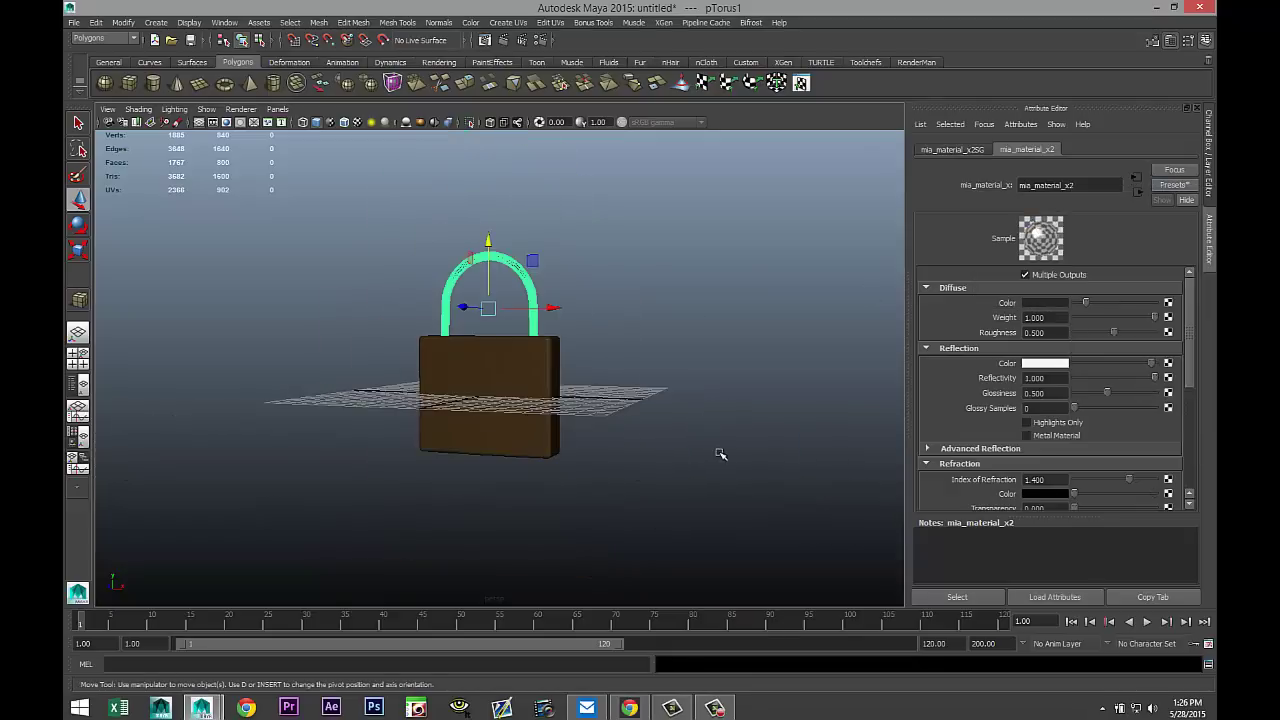
{"action": "left_click_drag", "start_coordinate": [720, 455], "coordinate": [641, 444], "text": "alt"}
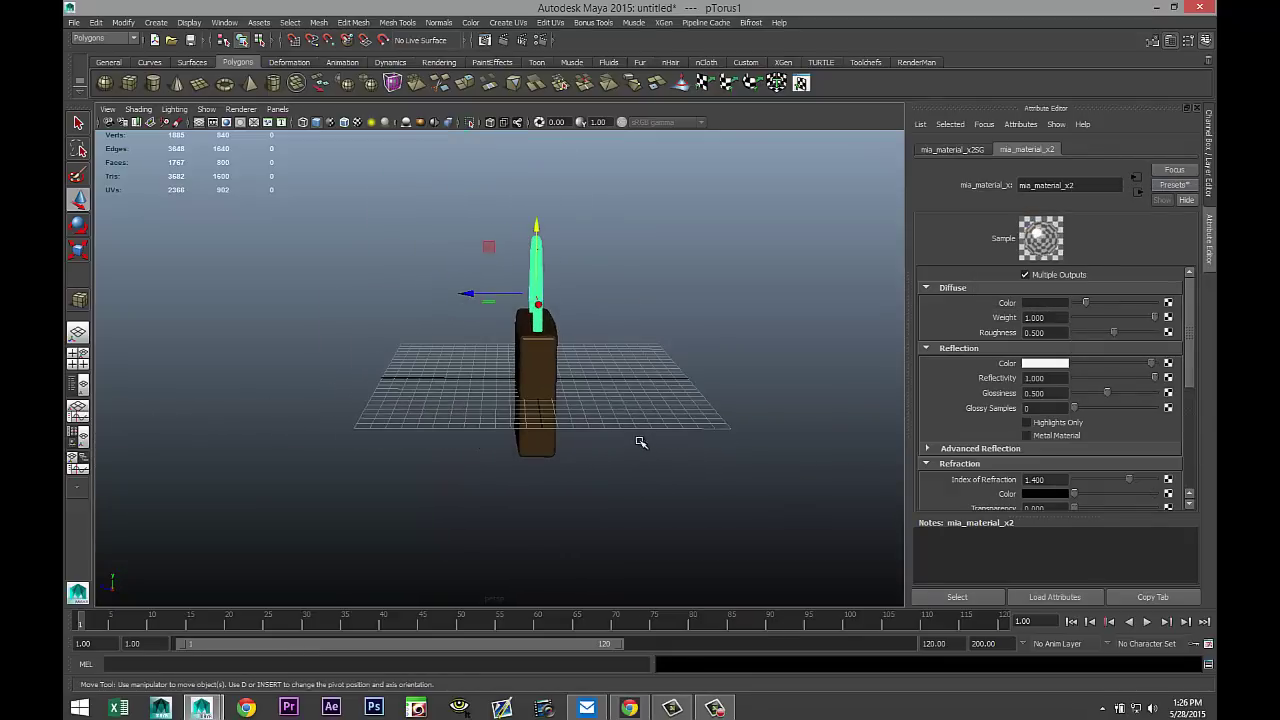
{"action": "left_click_drag", "start_coordinate": [423, 200], "coordinate": [718, 562]}
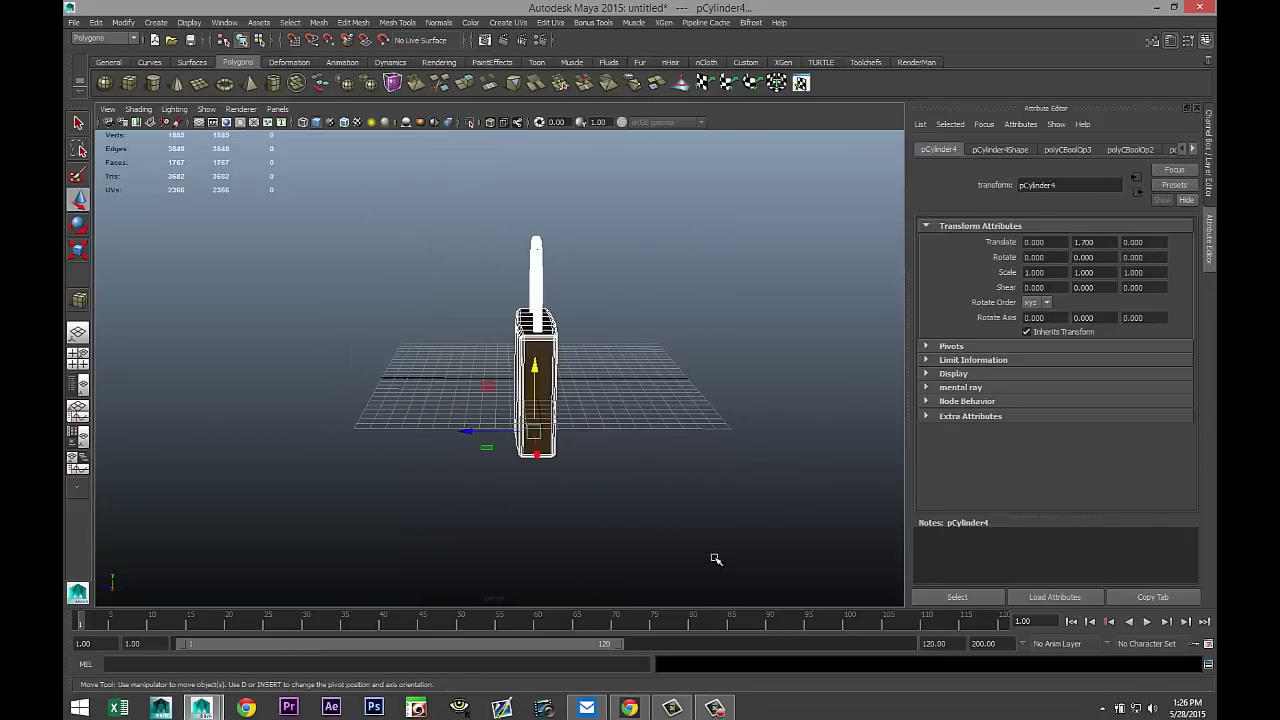
{"action": "key", "text": "e"}
{"action": "left_click_drag", "start_coordinate": [495, 390], "coordinate": [533, 383]}
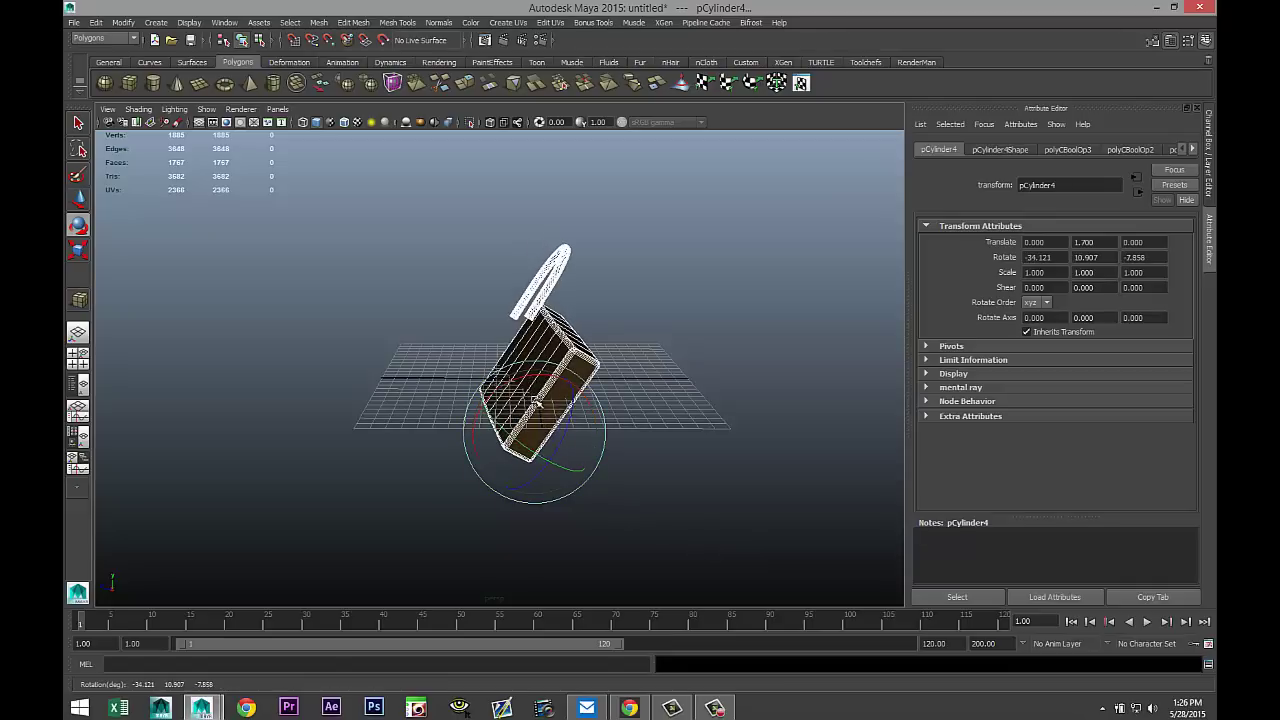
{"action": "key", "text": "ctrl+z"}
- Combine the selected padlock parts into a single mesh
{"action": "left_click_drag", "start_coordinate": [732, 485], "coordinate": [754, 462], "text": "alt"}
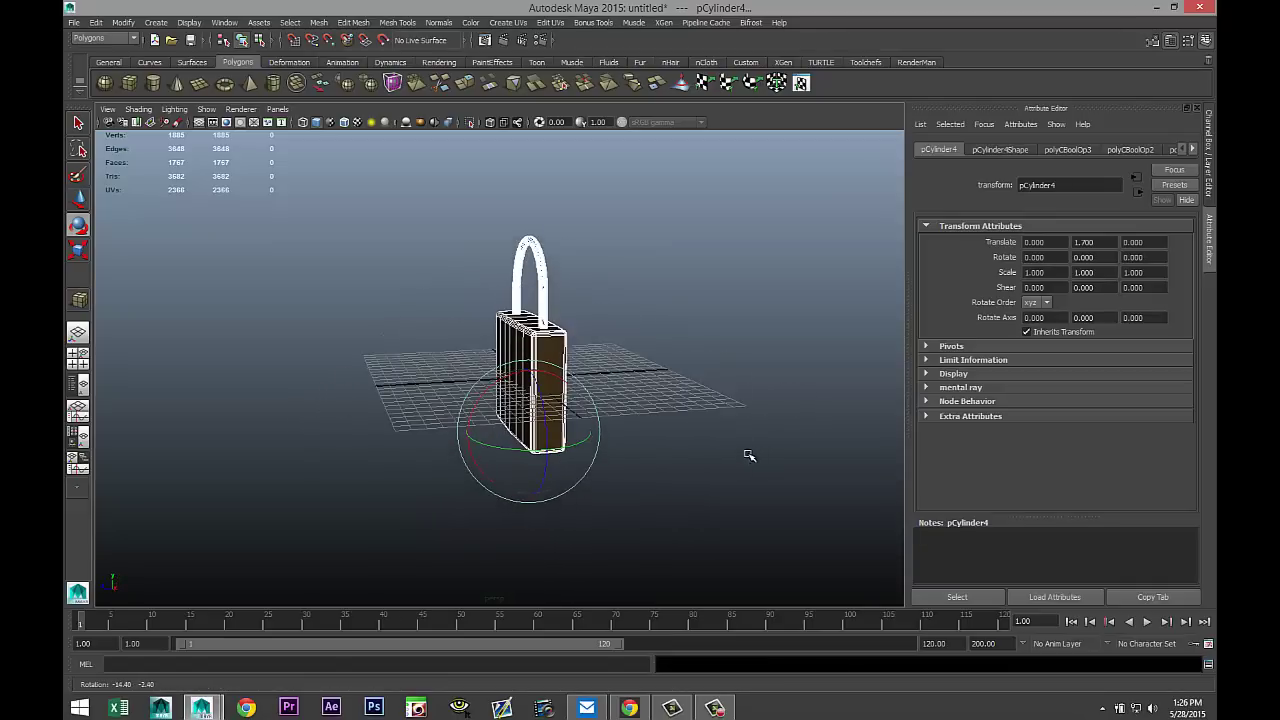
{"action": "left_click", "coordinate": [318, 22]}
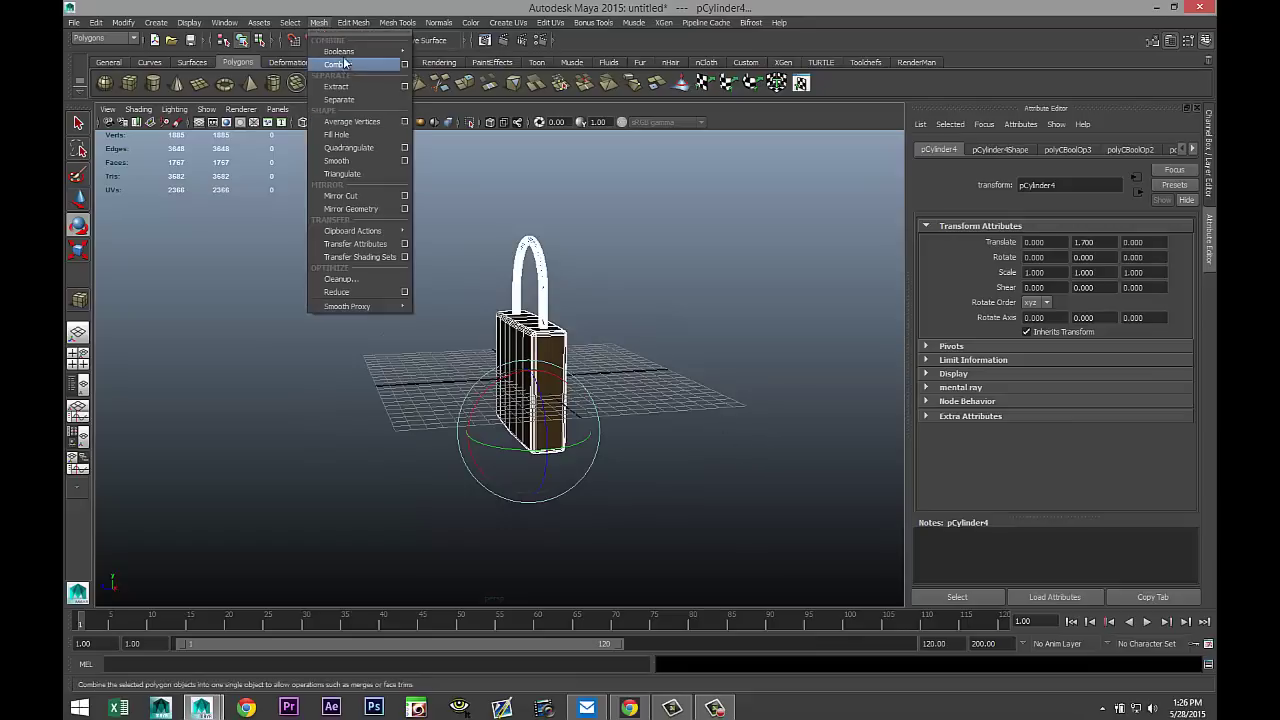
{"action": "left_click", "coordinate": [340, 64]}
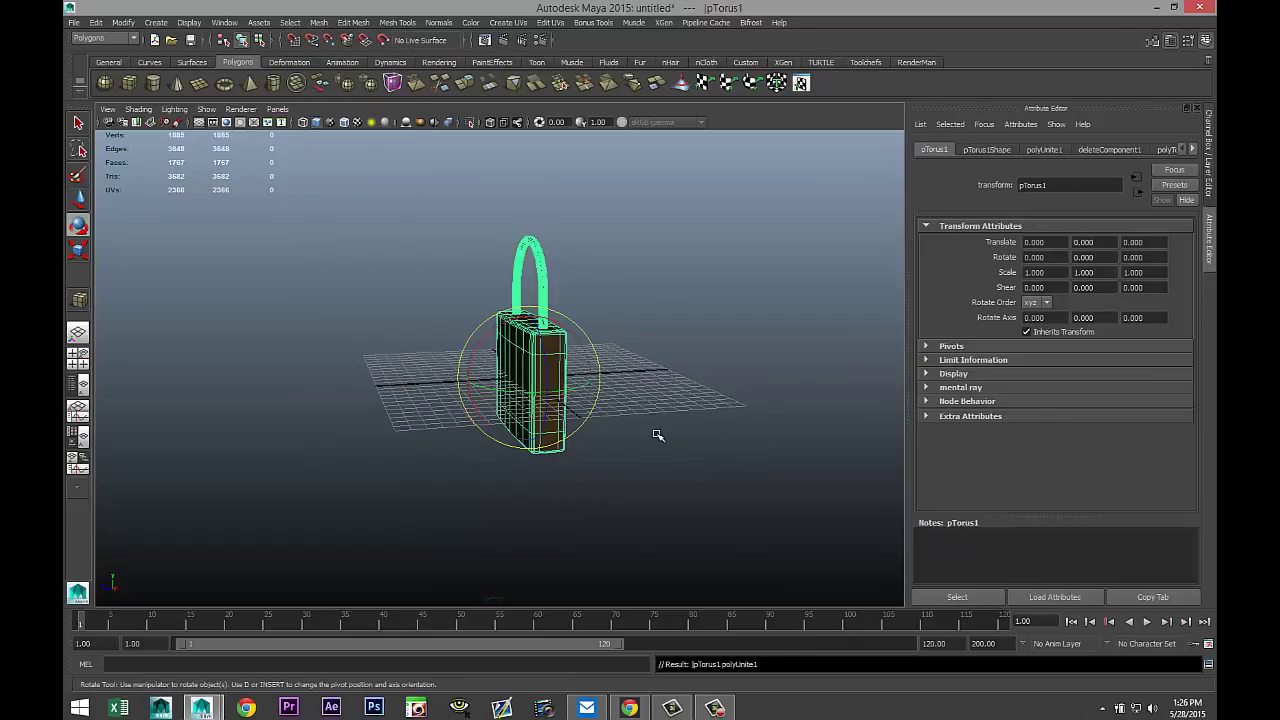
- Rotate the combined padlock to lie flat, setting its Rotate X to -90
{"action": "left_click", "coordinate": [366, 217]}
{"action": "left_click_drag", "start_coordinate": [376, 202], "coordinate": [645, 480]}
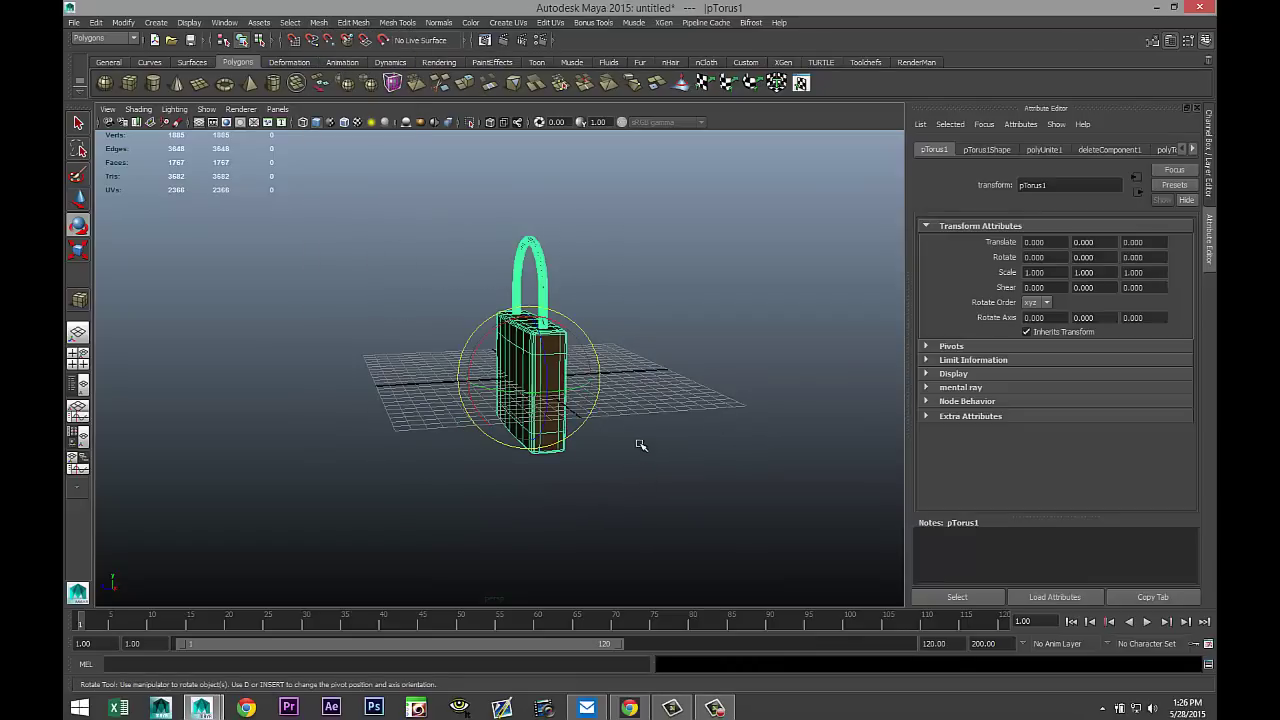
{"action": "left_click_drag", "start_coordinate": [483, 359], "coordinate": [141, 360]}
{"action": "left_click", "coordinate": [78, 358]}
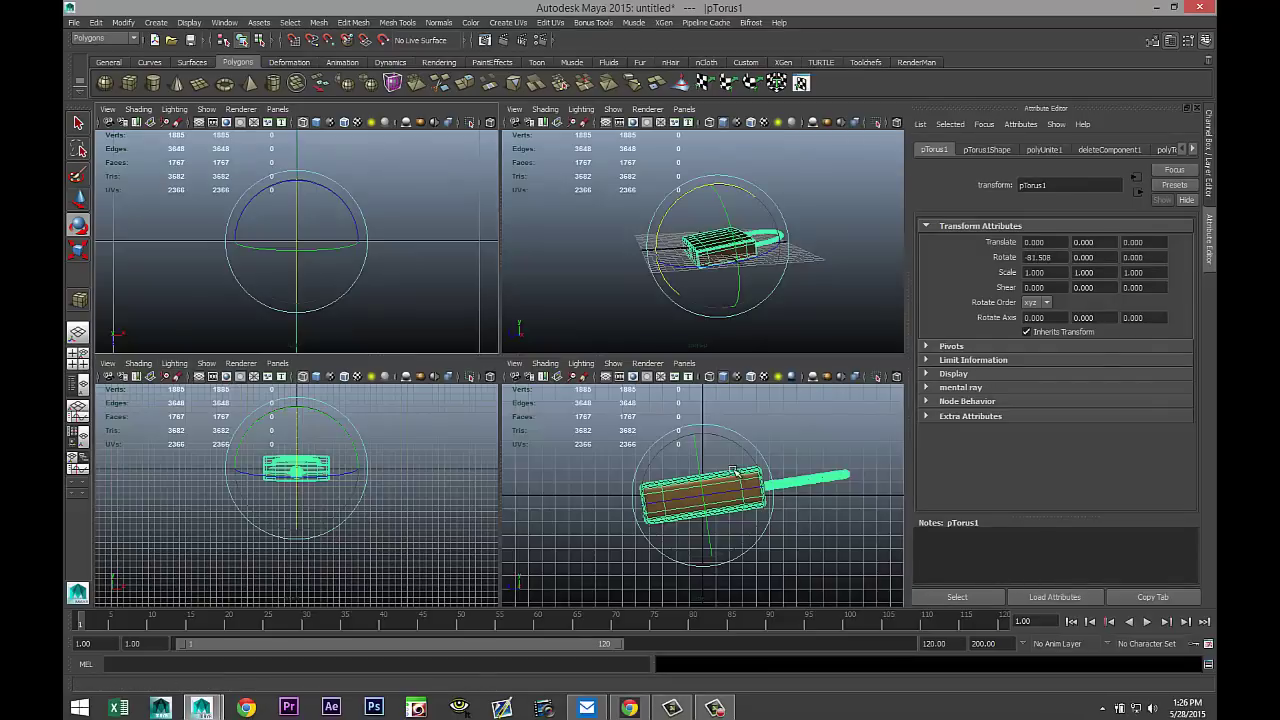
{"action": "key", "text": "space"}
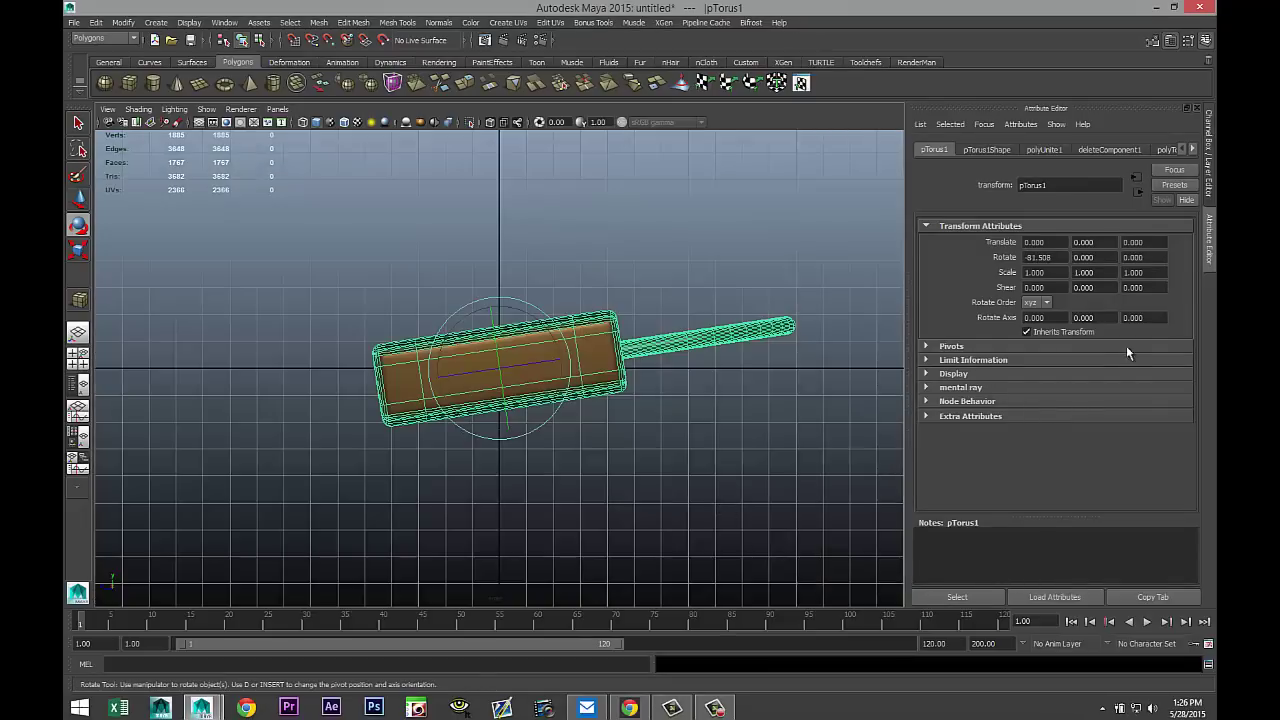
{"action": "left_click", "coordinate": [987, 150]}
{"action": "left_click", "coordinate": [1045, 150]}
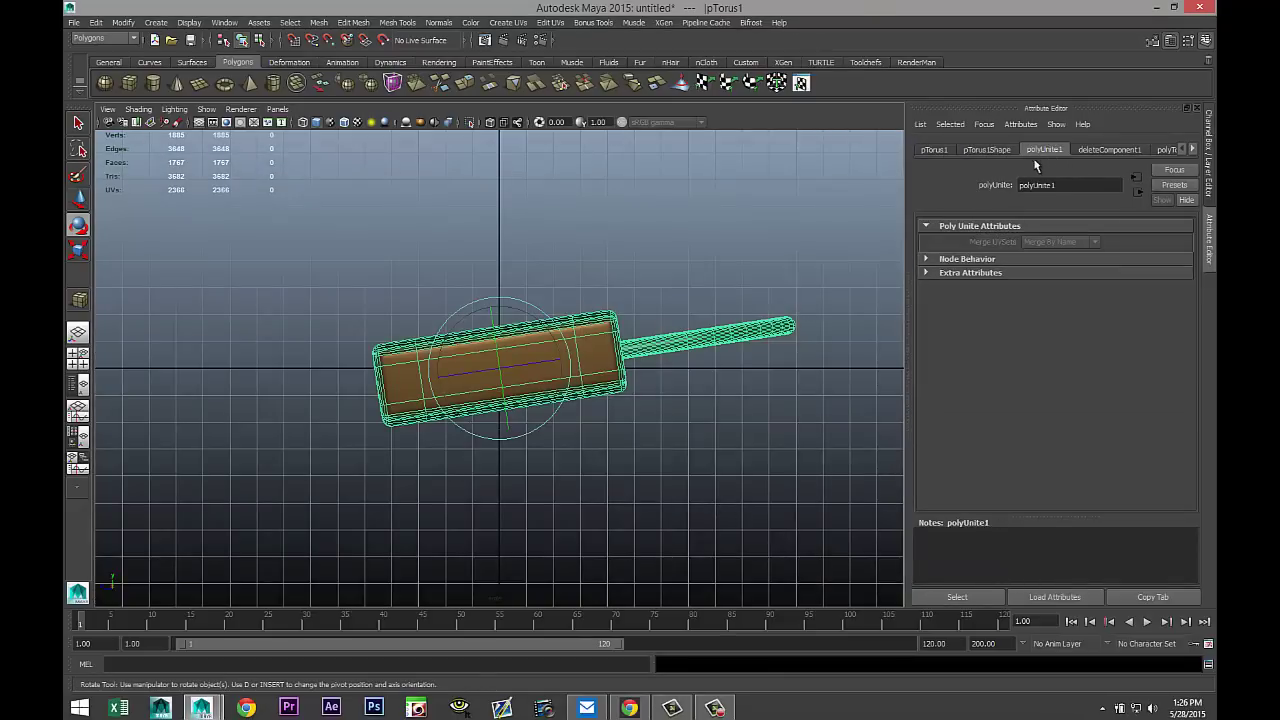
{"action": "left_click", "coordinate": [936, 150]}
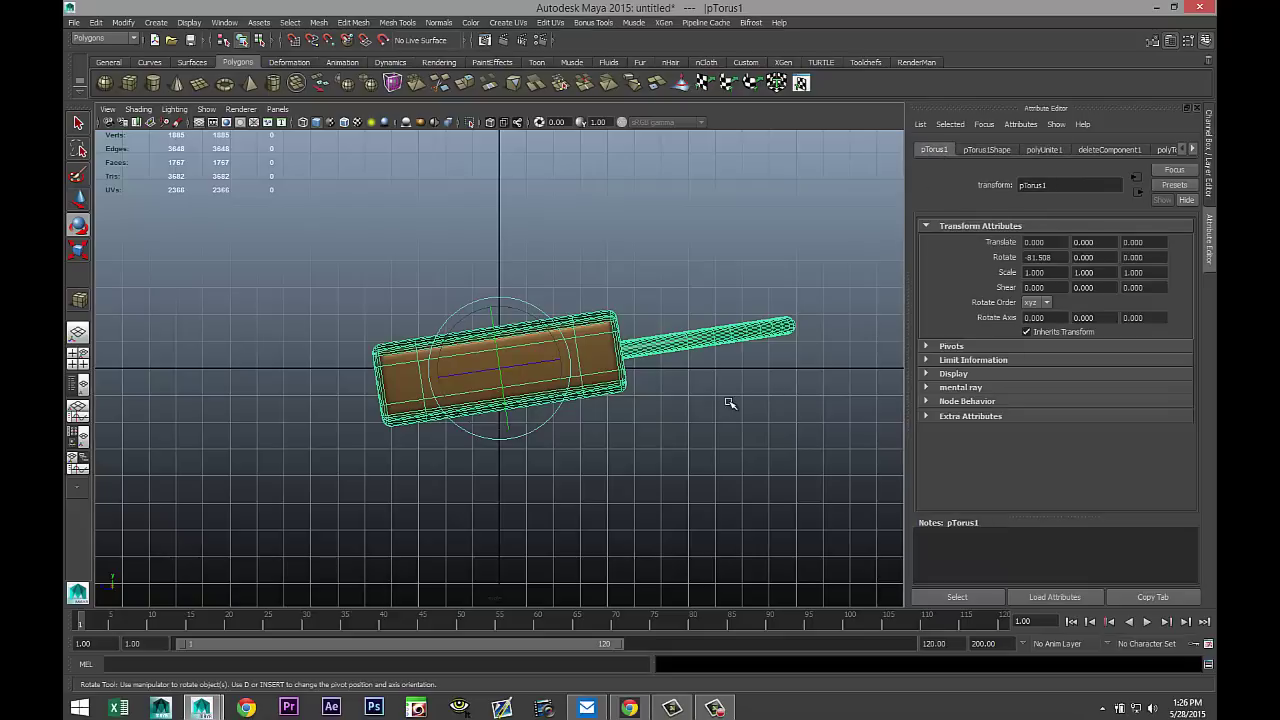
{"action": "left_click_drag", "start_coordinate": [1052, 257], "coordinate": [888, 250]}
{"action": "key", "text": "Return"}
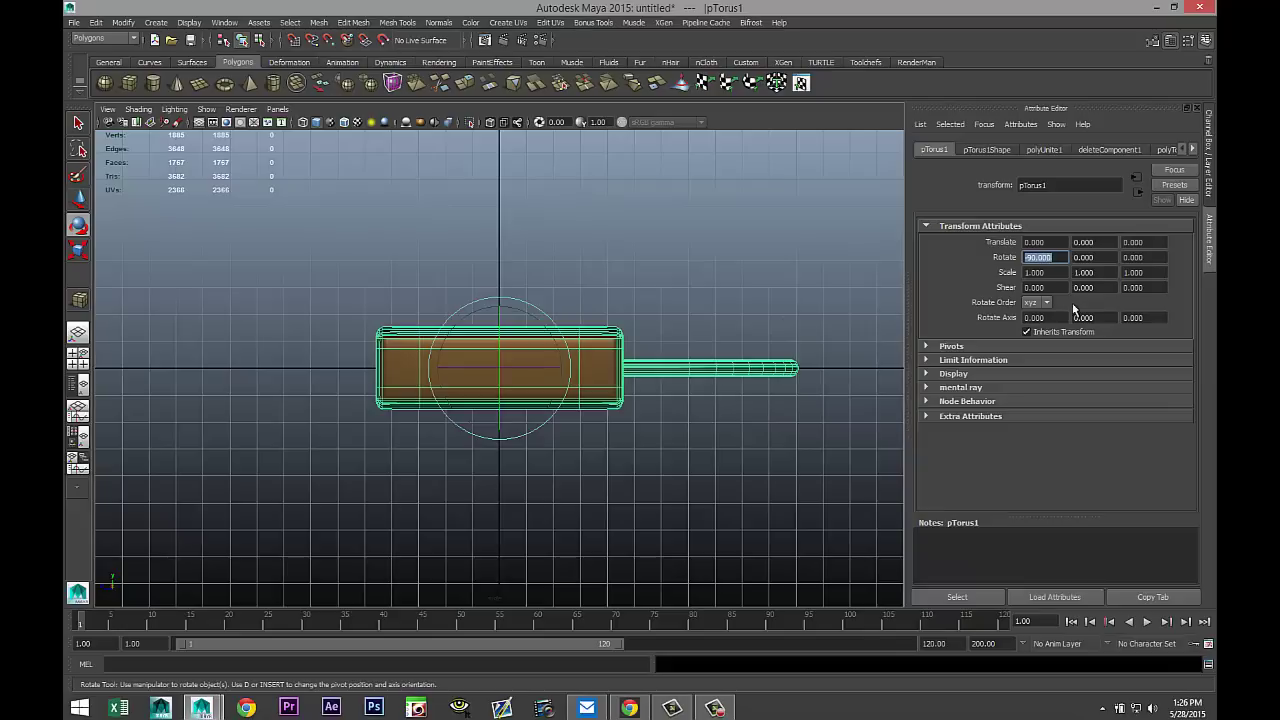
- Raise the flat padlock to rest on the grid, at a Translate Y of about 1.58
{"action": "left_click", "coordinate": [628, 362]}
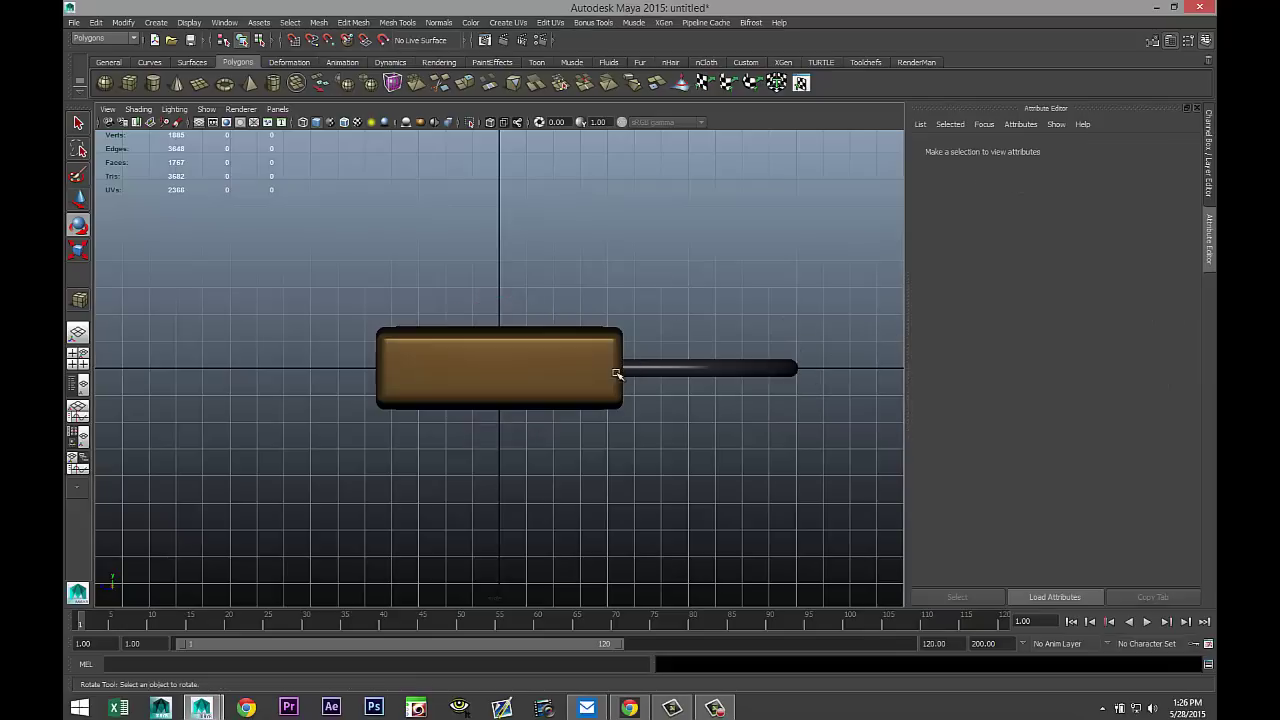
{"action": "left_click", "coordinate": [608, 351]}
{"action": "key", "text": "w"}
{"action": "left_click_drag", "start_coordinate": [499, 300], "coordinate": [512, 261]}
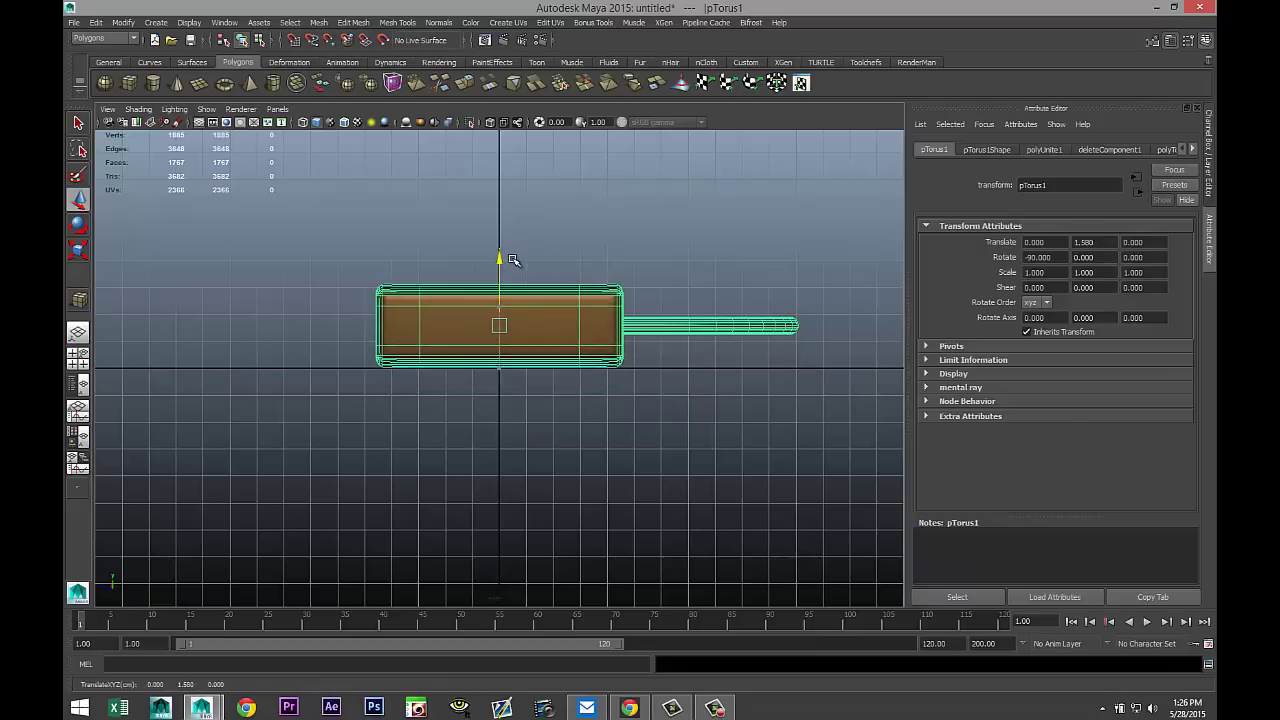
- Separate the combined padlock mesh back into its individual parts in the perspective view
{"action": "left_click", "coordinate": [78, 357]}
{"action": "key", "text": "space"}
{"action": "scroll", "coordinate": [700, 396], "scroll_direction": "up", "scroll_amount": 5}
{"action": "left_click_drag", "start_coordinate": [692, 412], "coordinate": [448, 485], "text": "alt"}
{"action": "left_click", "coordinate": [448, 485]}
{"action": "scroll", "coordinate": [655, 362], "scroll_direction": "down", "scroll_amount": 5}
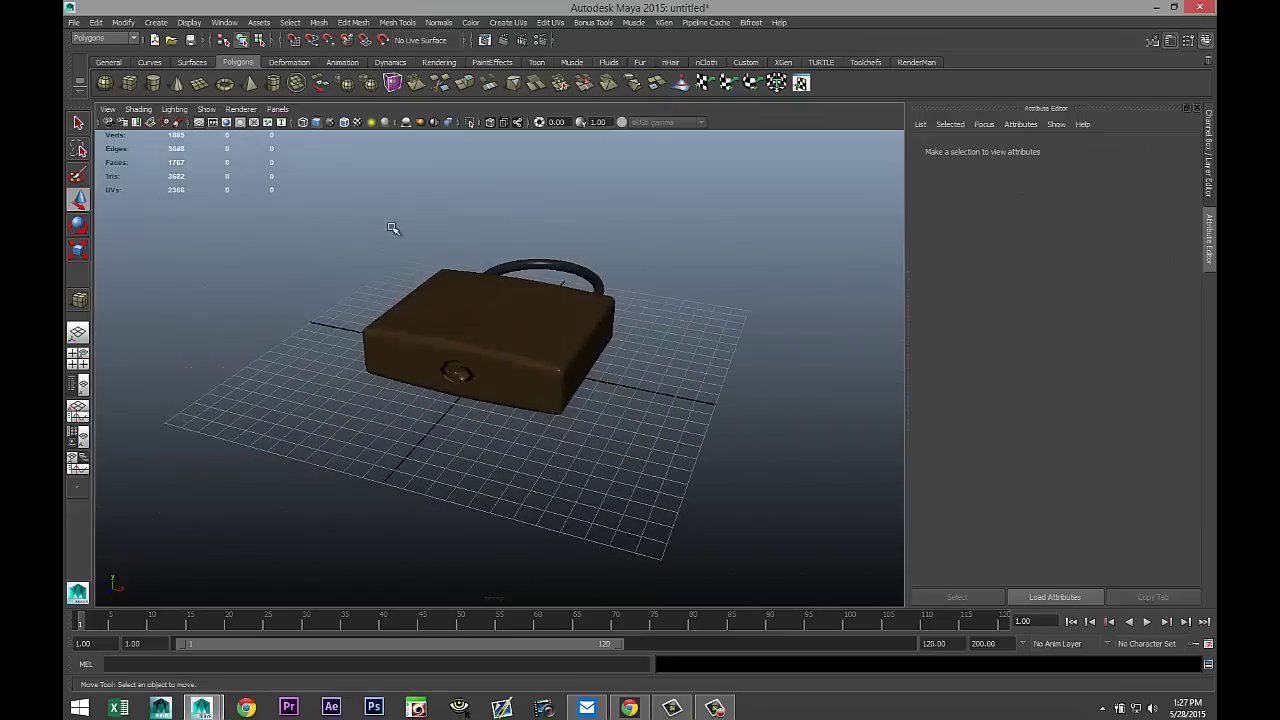
{"action": "left_click_drag", "start_coordinate": [328, 200], "coordinate": [757, 523]}
{"action": "left_click", "coordinate": [318, 22]}
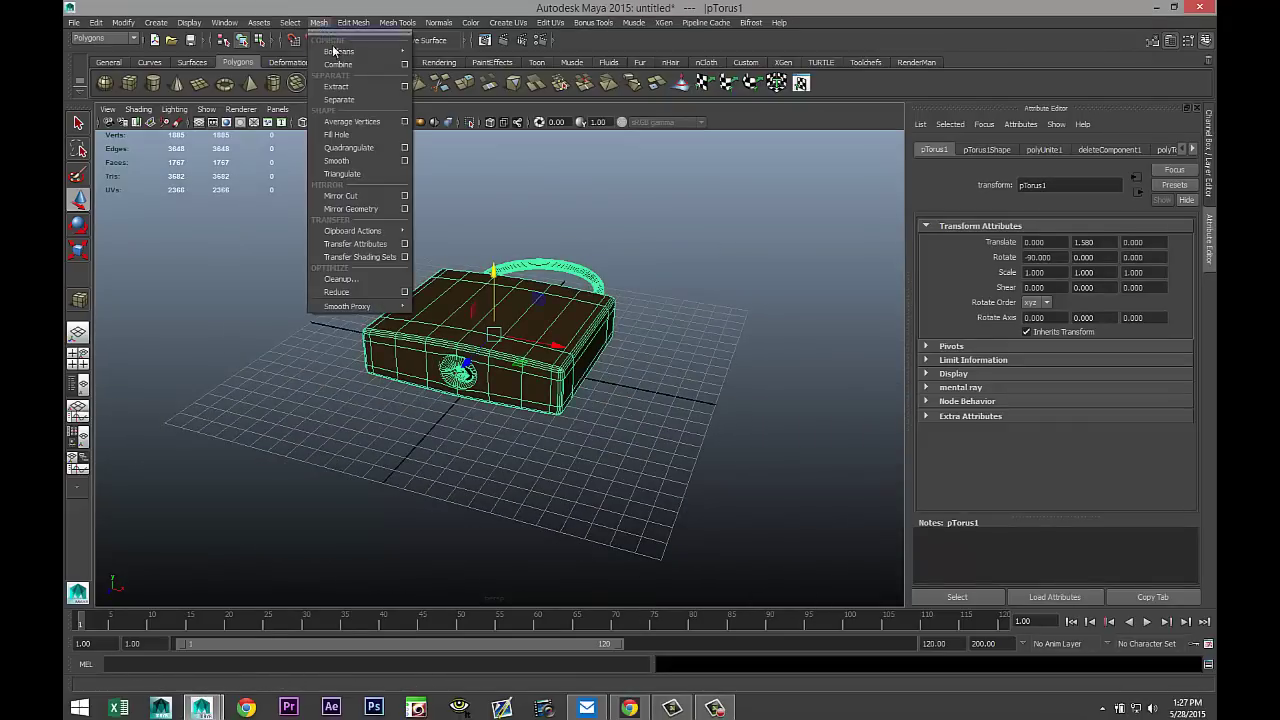
{"action": "left_click", "coordinate": [340, 100]}
{"action": "left_click", "coordinate": [597, 491]}
- Select the shackle and display it with smooth mesh preview
{"action": "scroll", "coordinate": [598, 489], "scroll_direction": "up", "scroll_amount": 6}
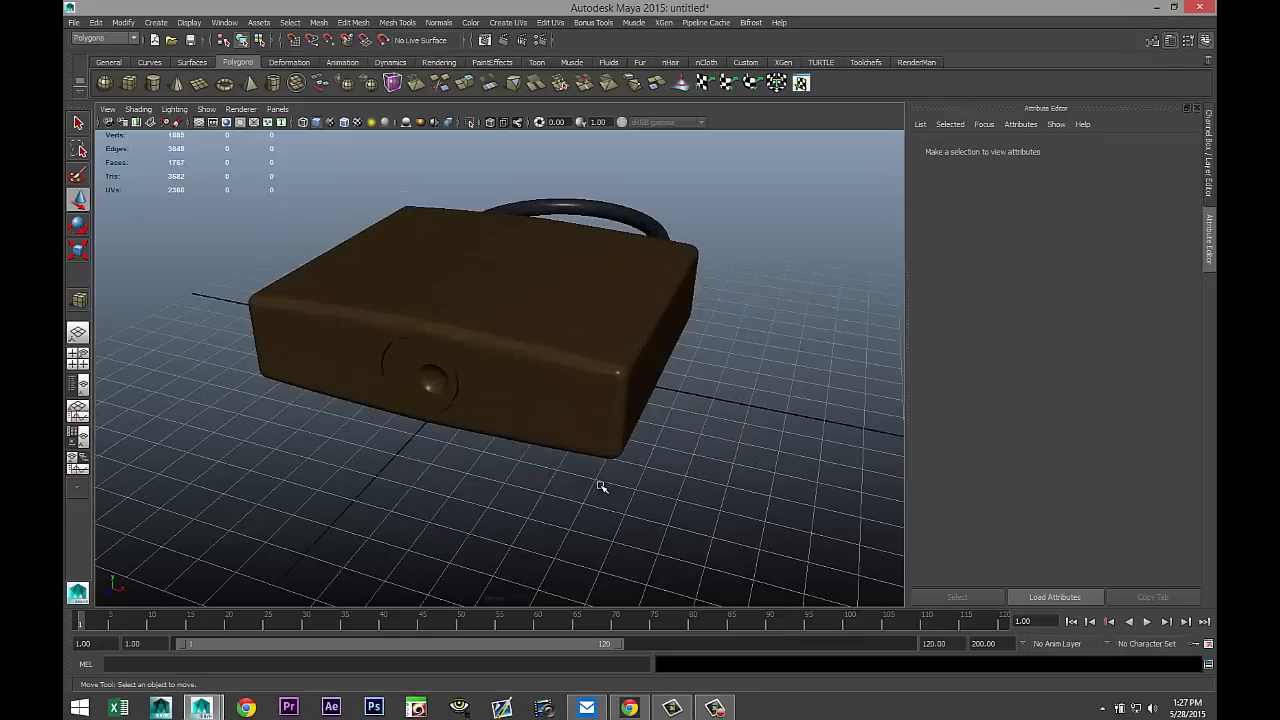
{"action": "left_click_drag", "start_coordinate": [797, 465], "coordinate": [627, 284], "text": "alt"}
{"action": "left_click", "coordinate": [652, 273]}
{"action": "key", "text": "3"}
{"action": "right_click_drag", "start_coordinate": [734, 367], "coordinate": [684, 412], "text": "alt"}
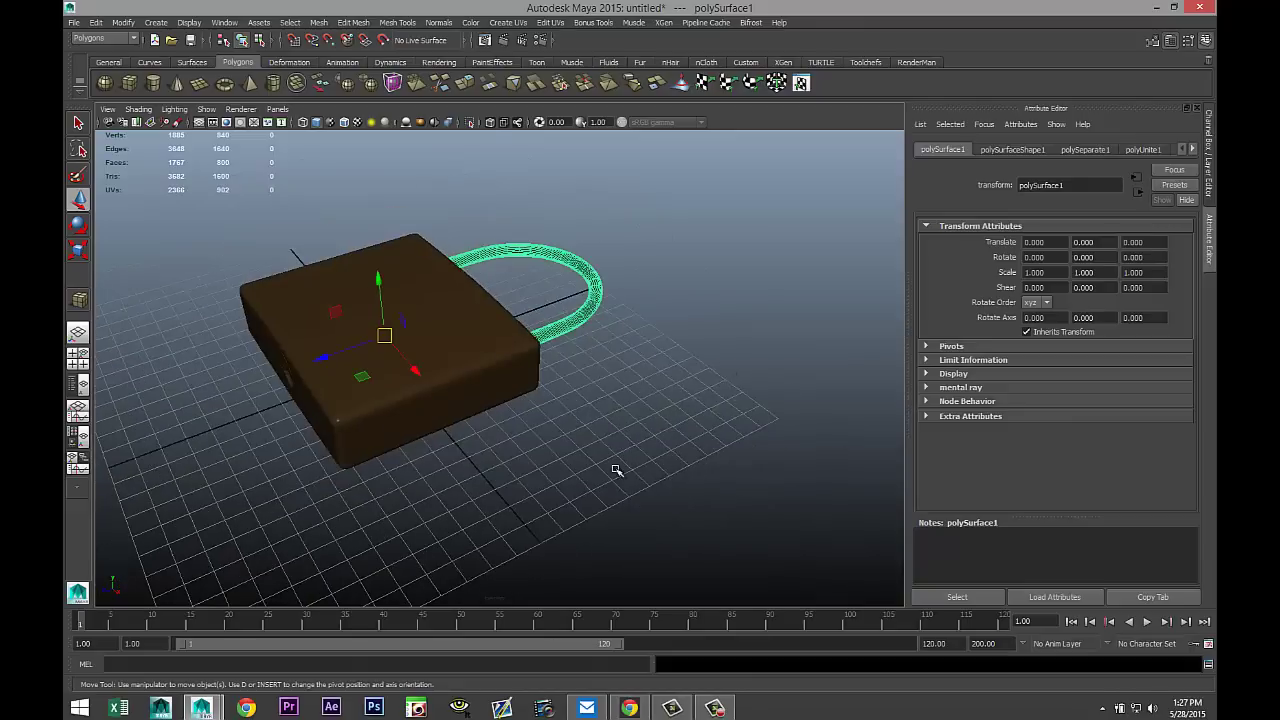
{"action": "left_click_drag", "start_coordinate": [600, 511], "coordinate": [715, 466], "text": "alt"}
- Draw a large polygon plane beneath the padlock as a ground surface, extending far beyond the grid
{"action": "left_click", "coordinate": [202, 86]}
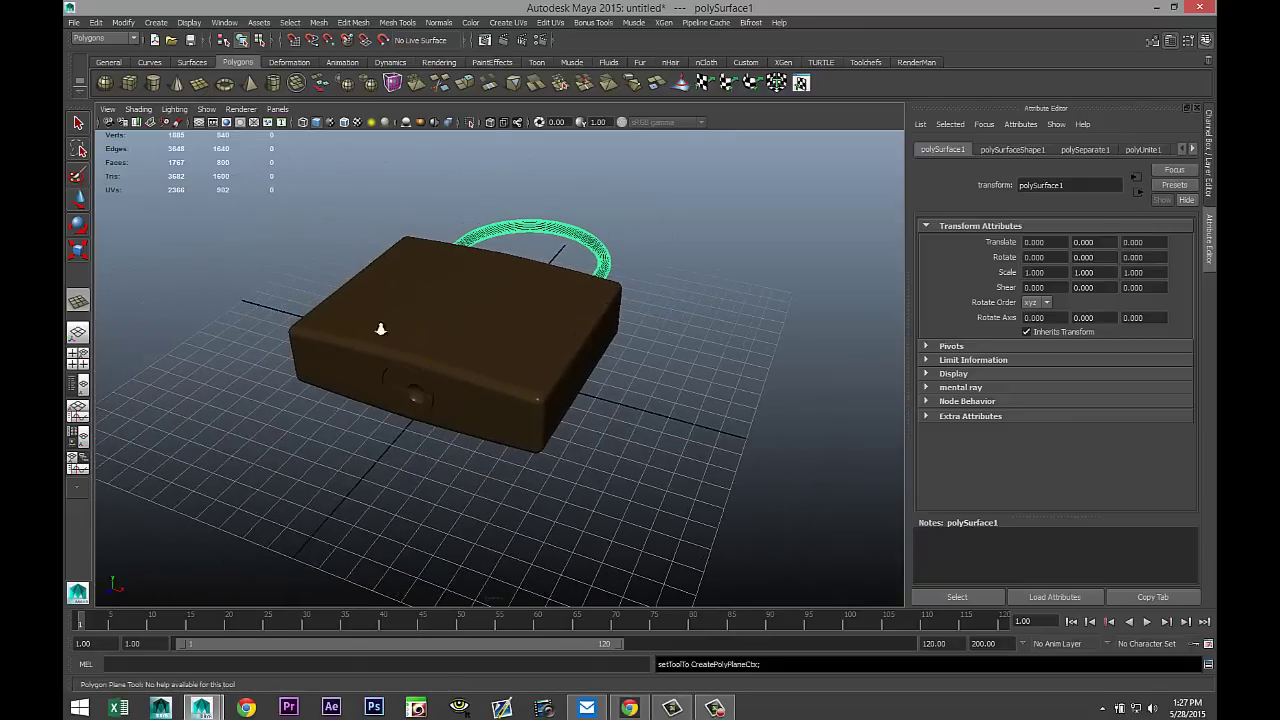
{"action": "scroll", "coordinate": [420, 360], "scroll_direction": "down", "scroll_amount": 10}
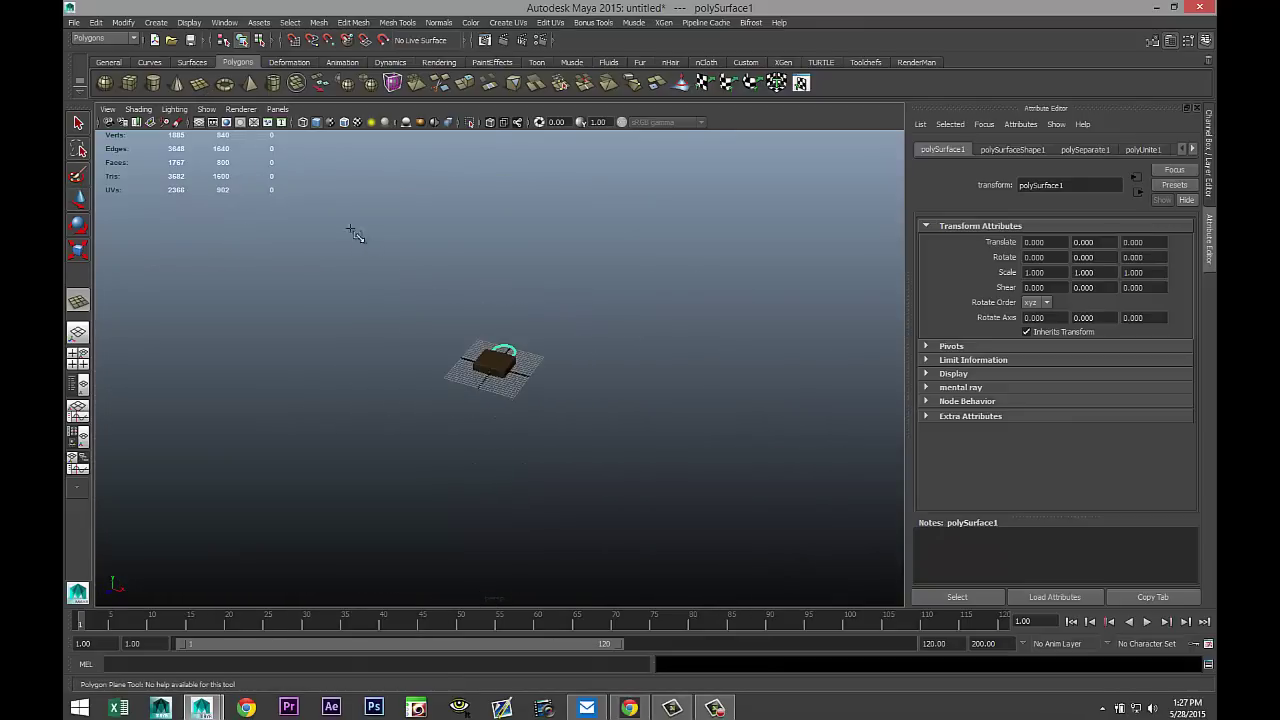
{"action": "left_click_drag", "start_coordinate": [352, 231], "coordinate": [640, 600]}
- Assign the ground plane a new Phong E material and set its color to white
{"action": "right_click_drag", "start_coordinate": [708, 421], "coordinate": [717, 667]}
{"action": "double_click", "coordinate": [489, 280]}
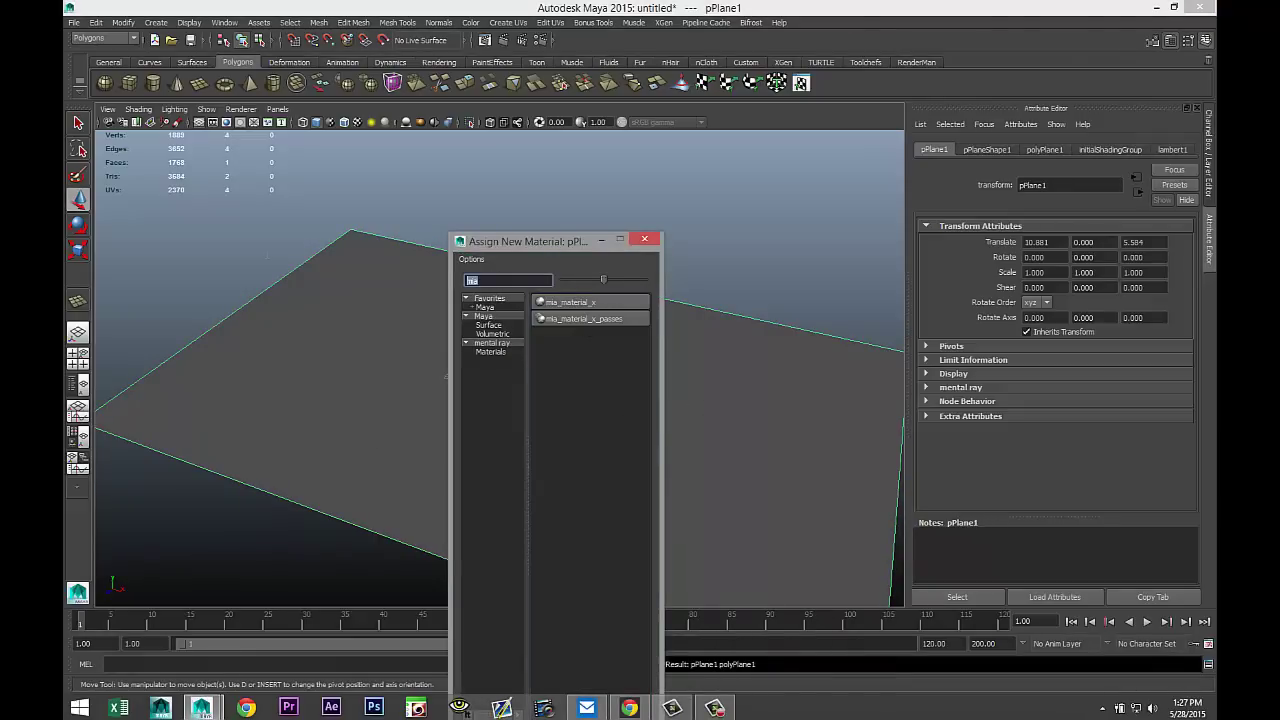
{"action": "type", "text": "ph"}
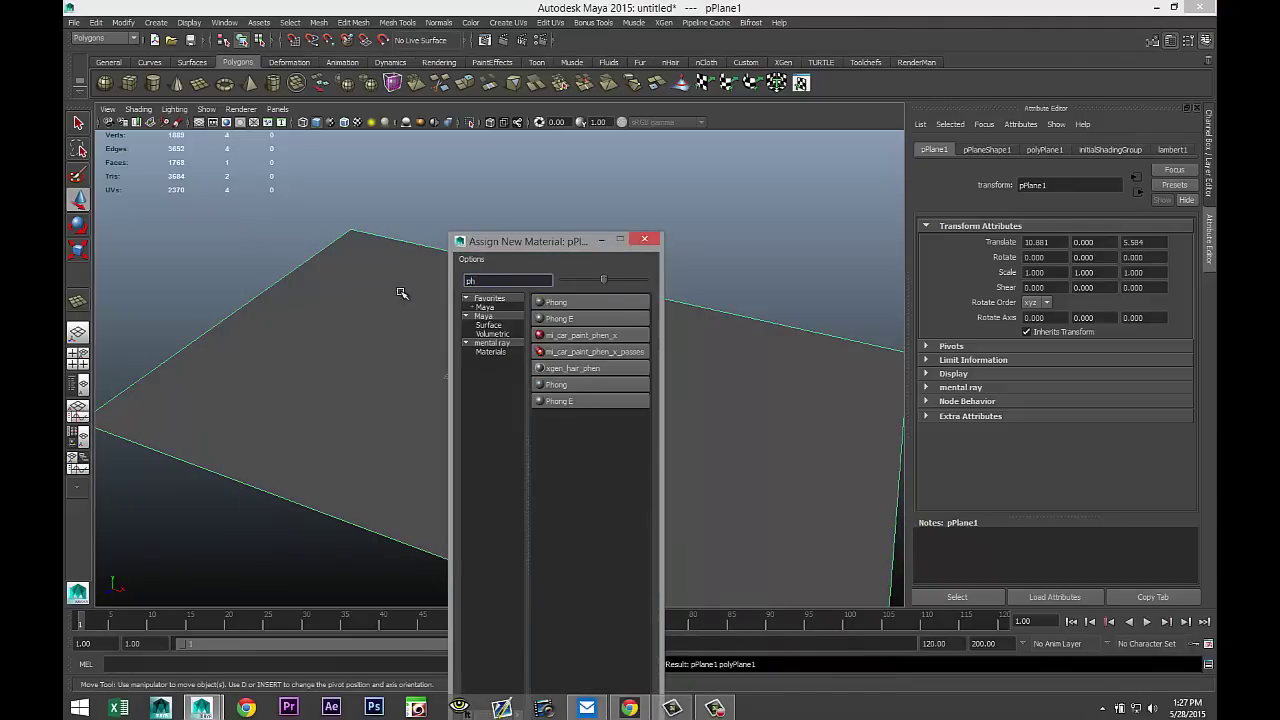
{"action": "left_click", "coordinate": [598, 322]}
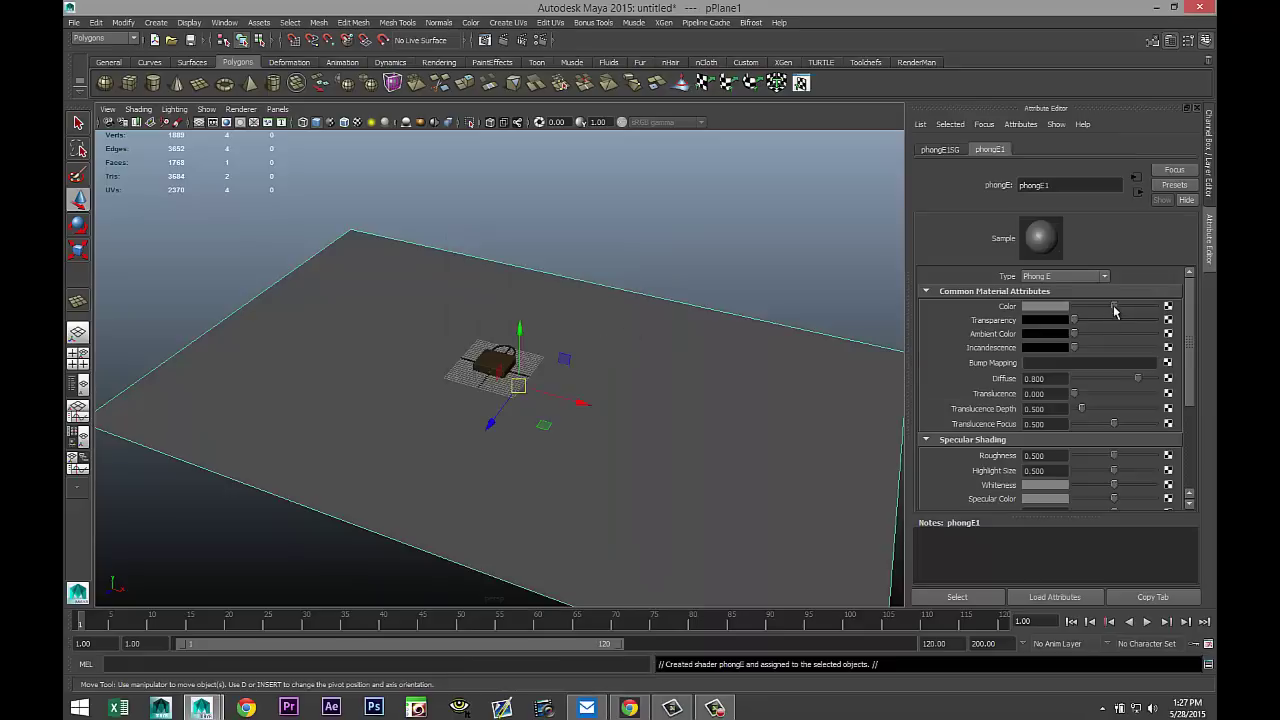
{"action": "left_click_drag", "start_coordinate": [1115, 312], "coordinate": [1167, 312]}
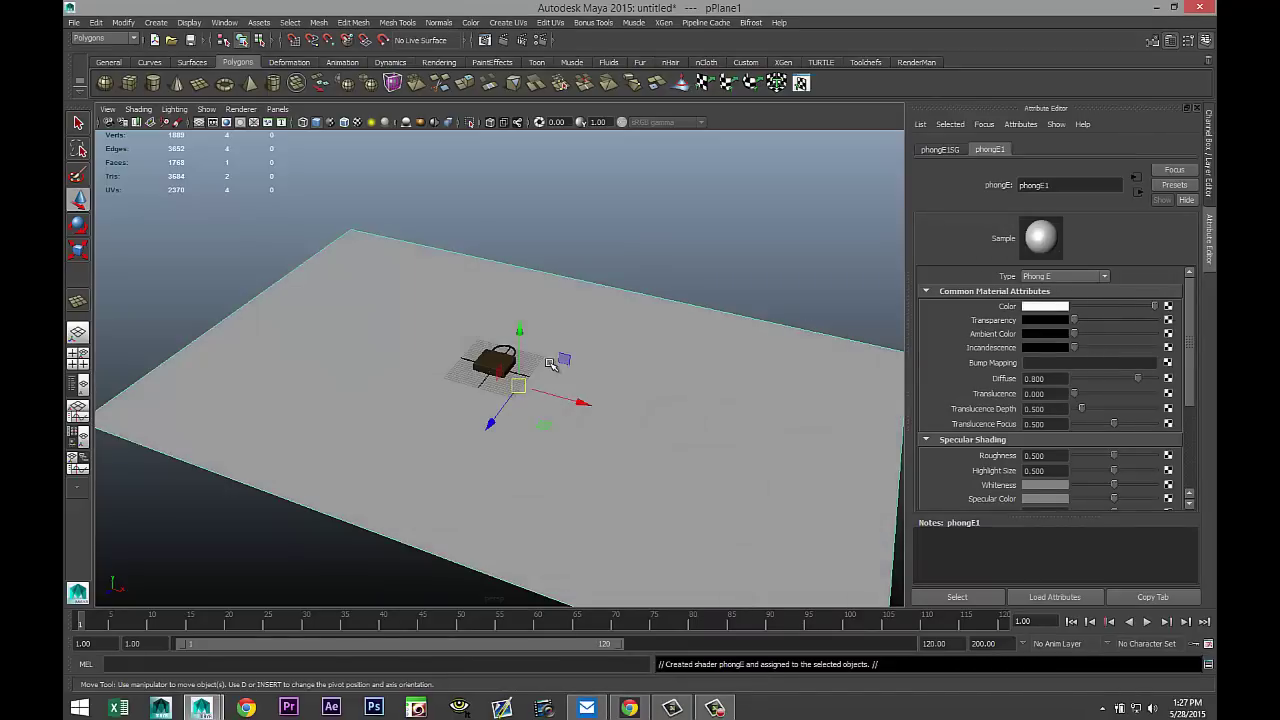
- Create a point light, display scene lighting, and move the light to about X 4.33, Y 12.47, Z 12.38
{"action": "key", "text": "f"}
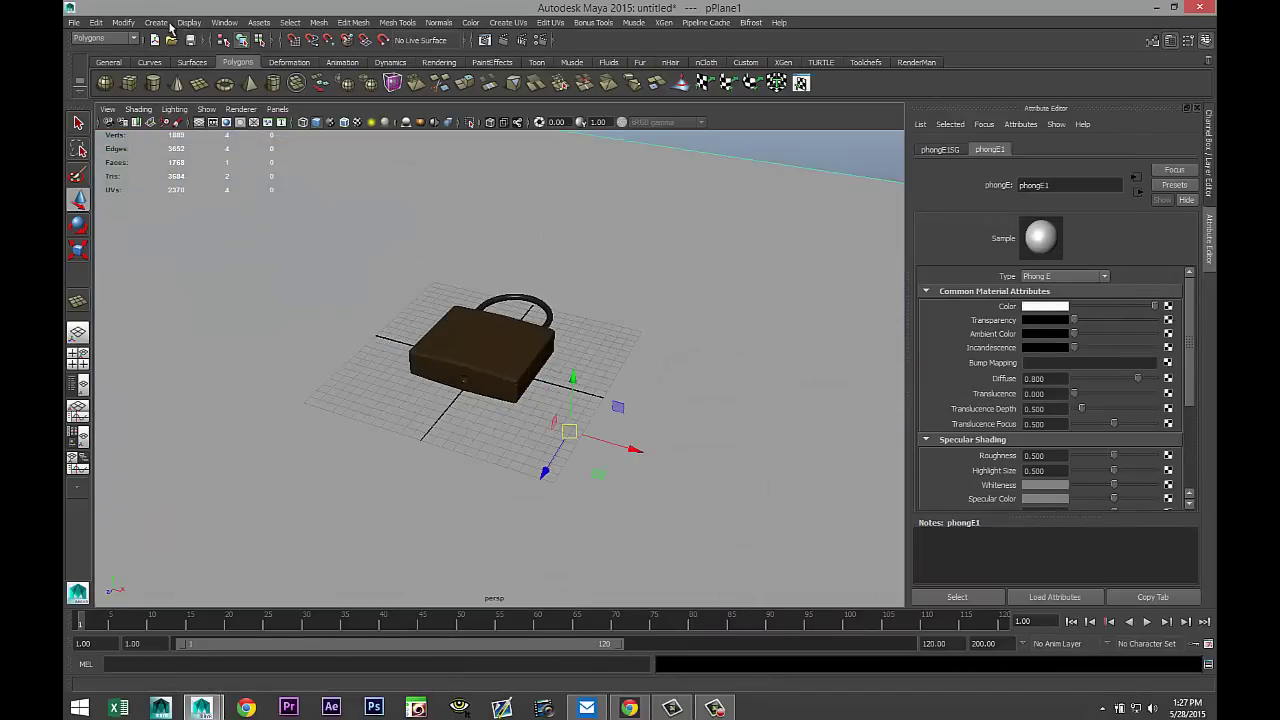
{"action": "left_click", "coordinate": [162, 23]}
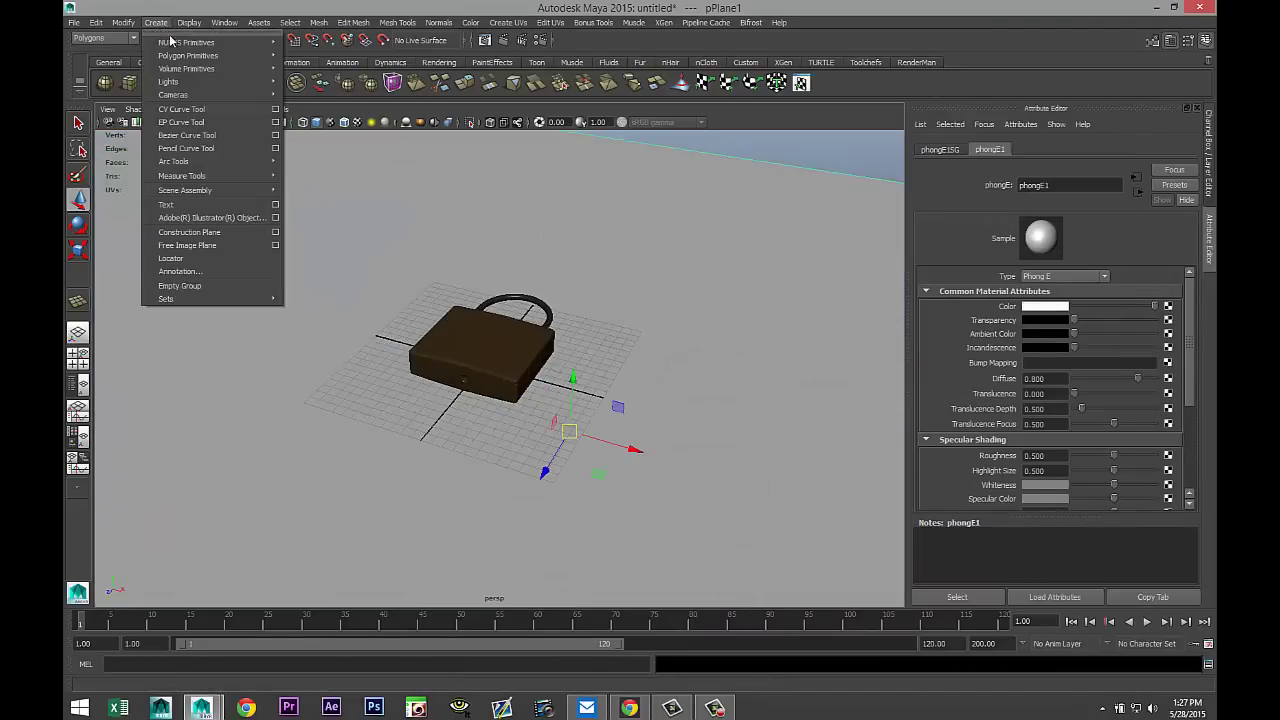
{"action": "mouse_move", "coordinate": [240, 81]}
{"action": "left_click", "coordinate": [316, 115]}
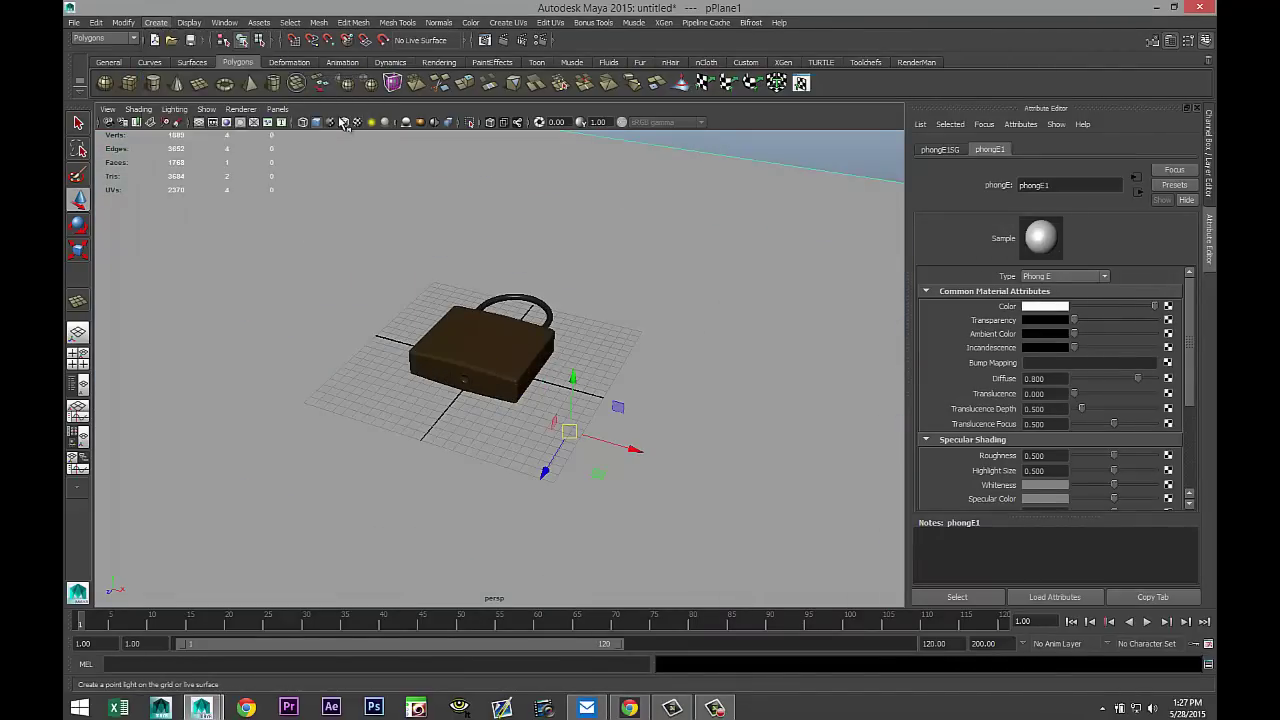
{"action": "left_click_drag", "start_coordinate": [482, 310], "coordinate": [480, 183]}
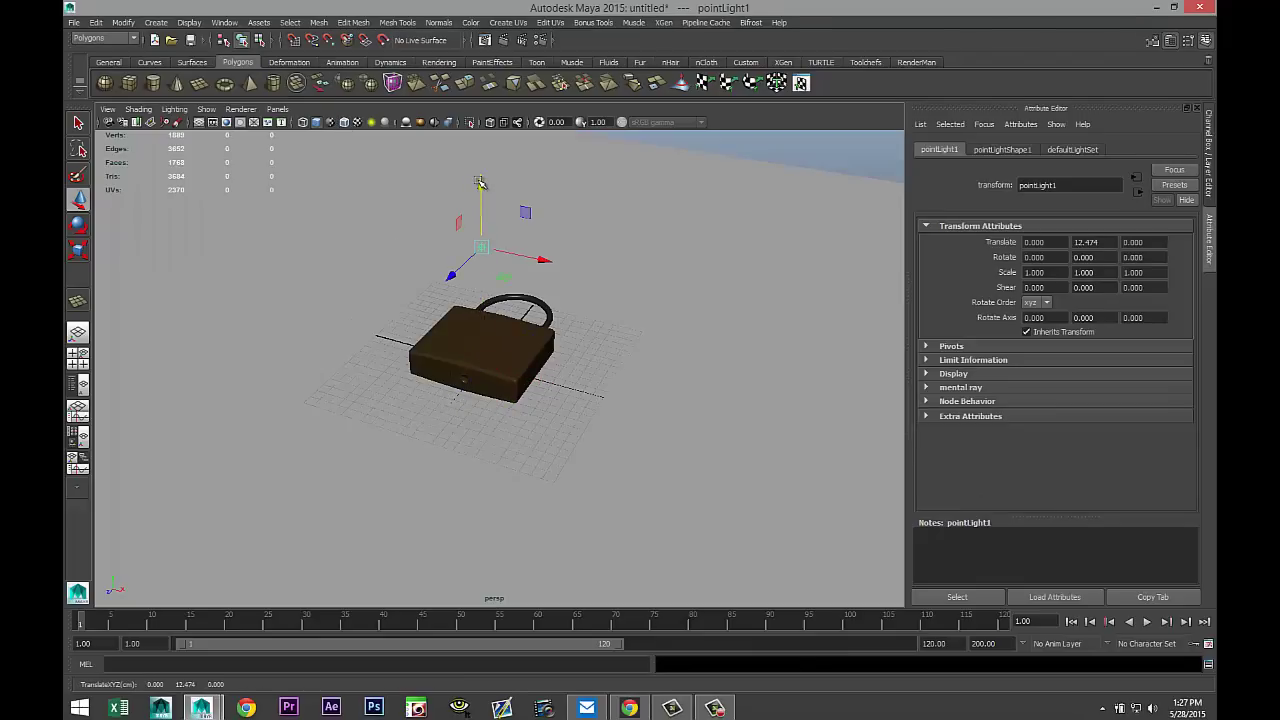
{"action": "key", "text": "7"}
{"action": "left_click_drag", "start_coordinate": [452, 280], "coordinate": [430, 410]}
{"action": "left_click_drag", "start_coordinate": [470, 338], "coordinate": [522, 351]}
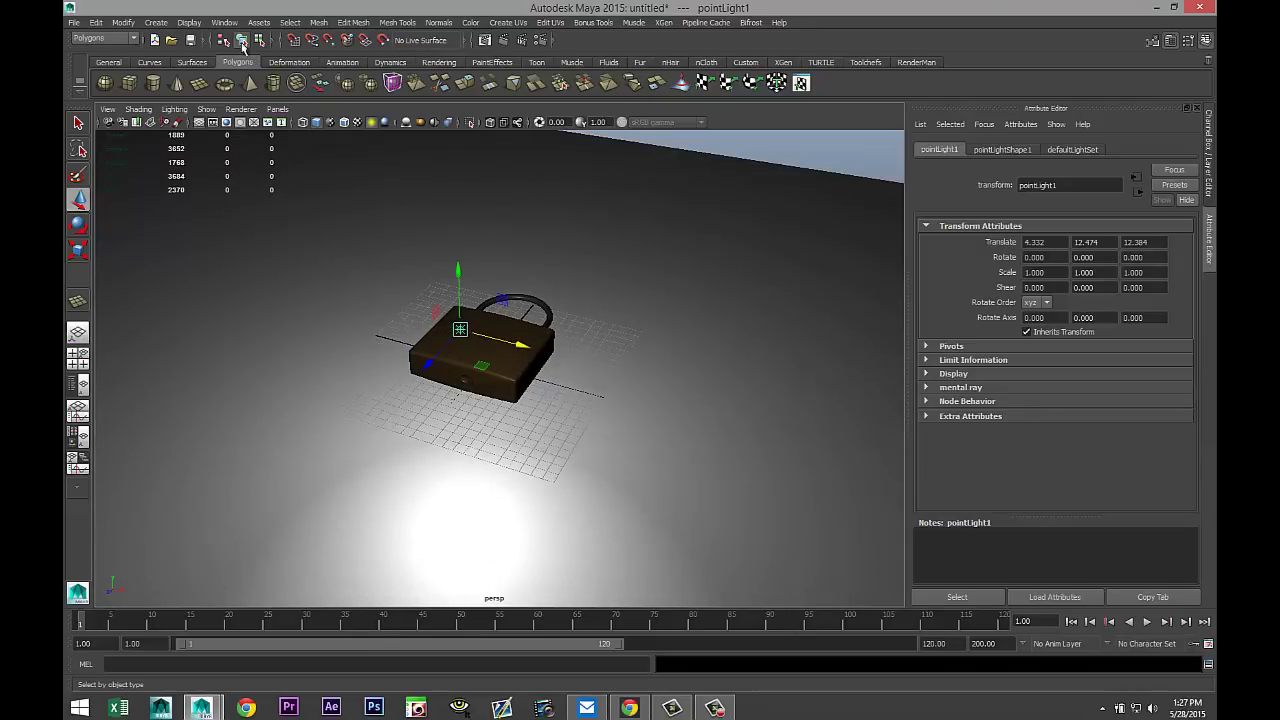
- Create an ambient light in the scene
{"action": "left_click", "coordinate": [165, 26]}
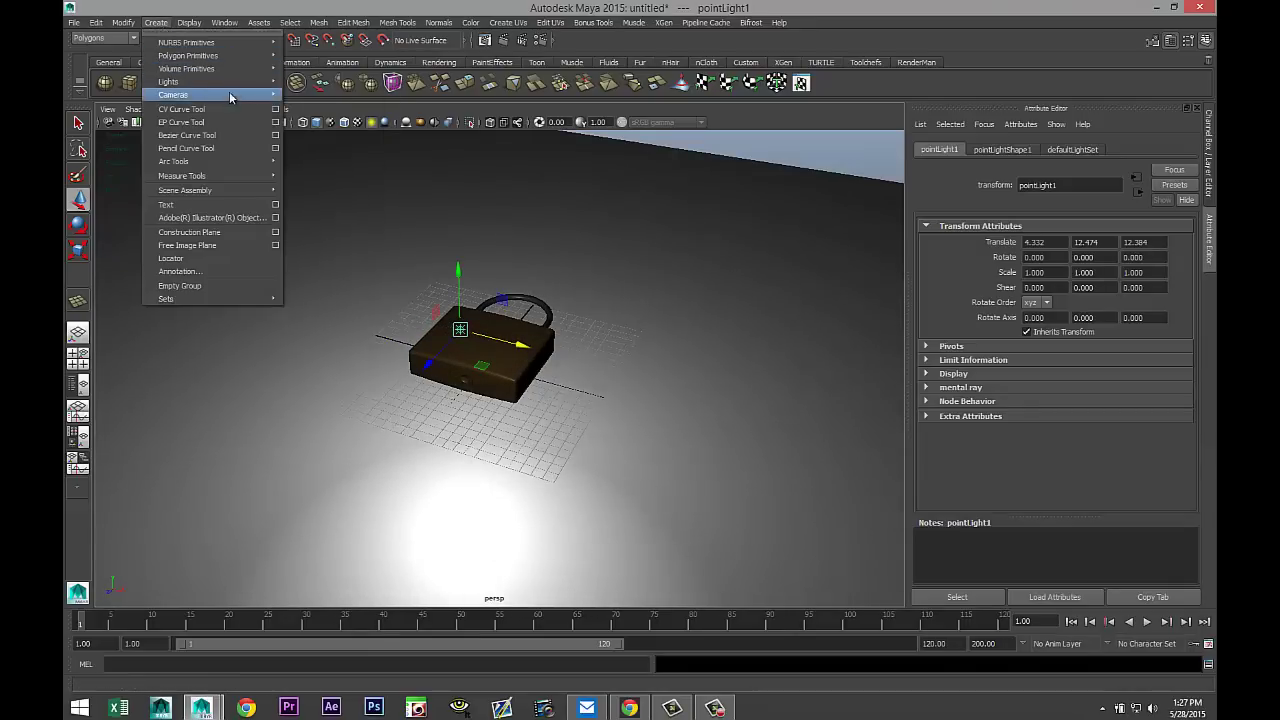
{"action": "mouse_move", "coordinate": [250, 81]}
{"action": "left_click", "coordinate": [313, 95]}
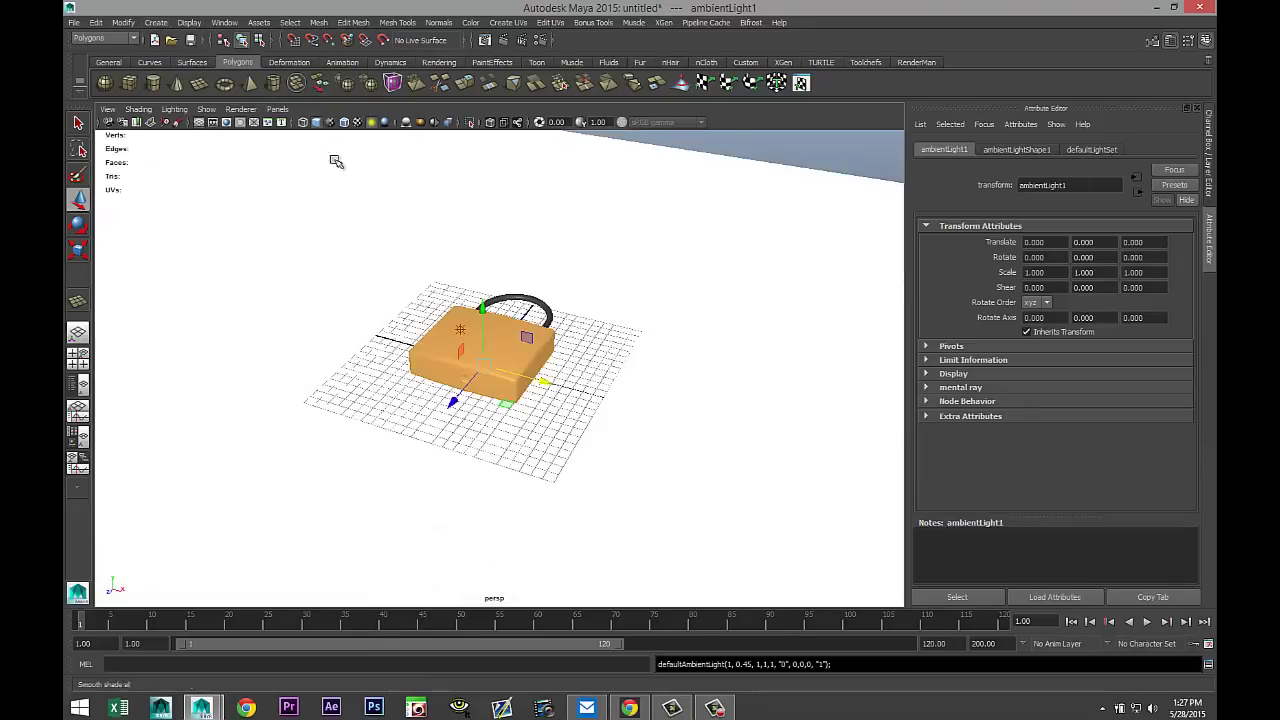
- Move the ambient light to about X -18.6, Z -26.8 and set its intensity to 0.1
{"action": "key", "text": "w"}
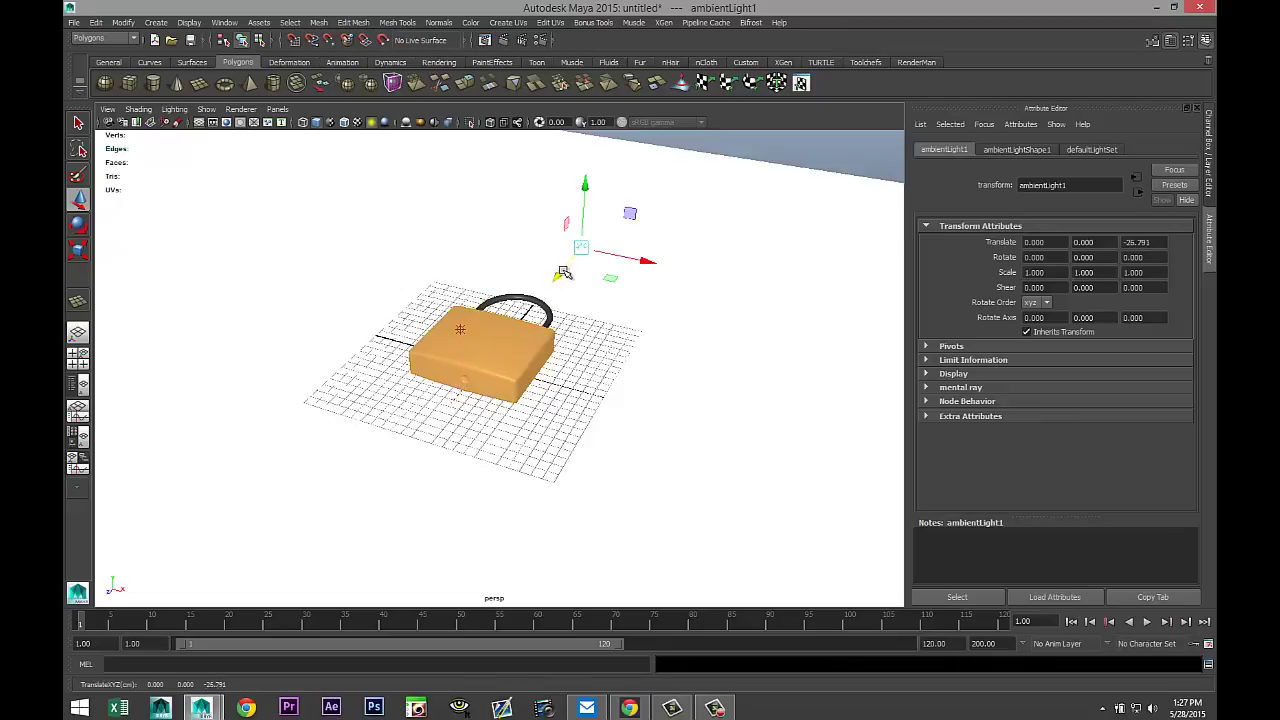
{"action": "middle_click_drag", "start_coordinate": [640, 260], "coordinate": [511, 232]}
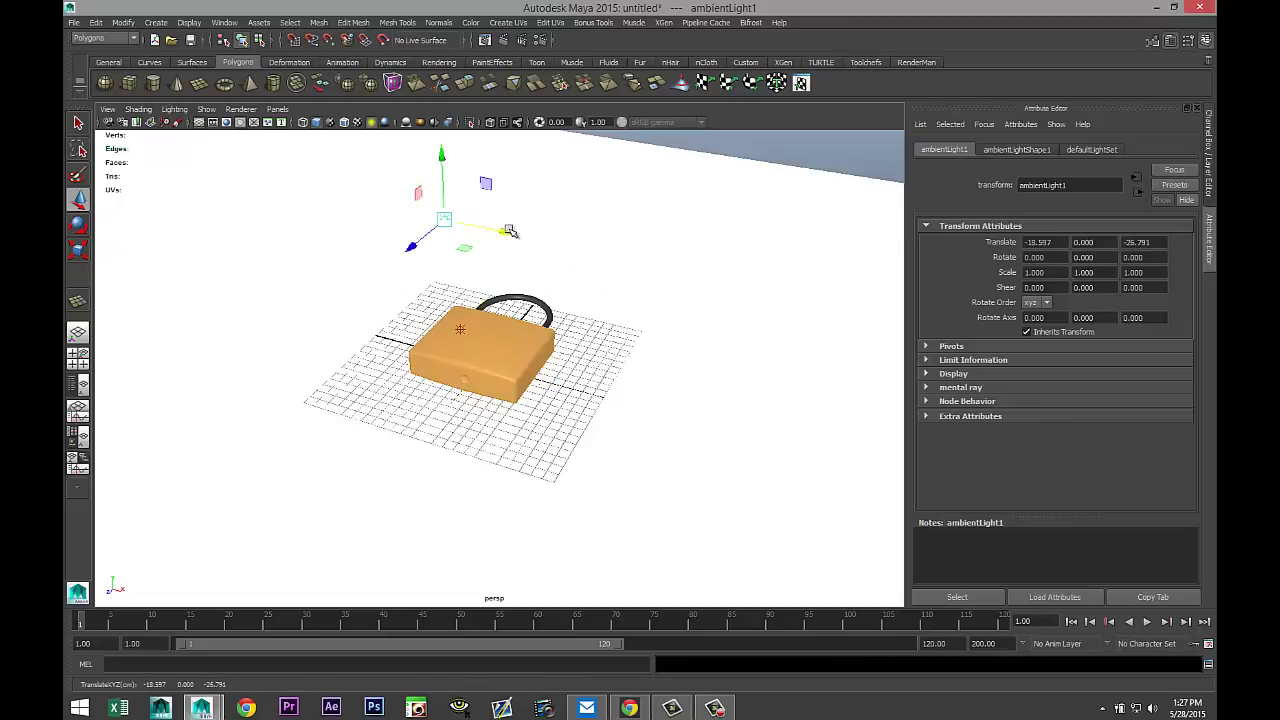
{"action": "left_click", "coordinate": [1017, 149]}
{"action": "left_click", "coordinate": [1045, 320]}
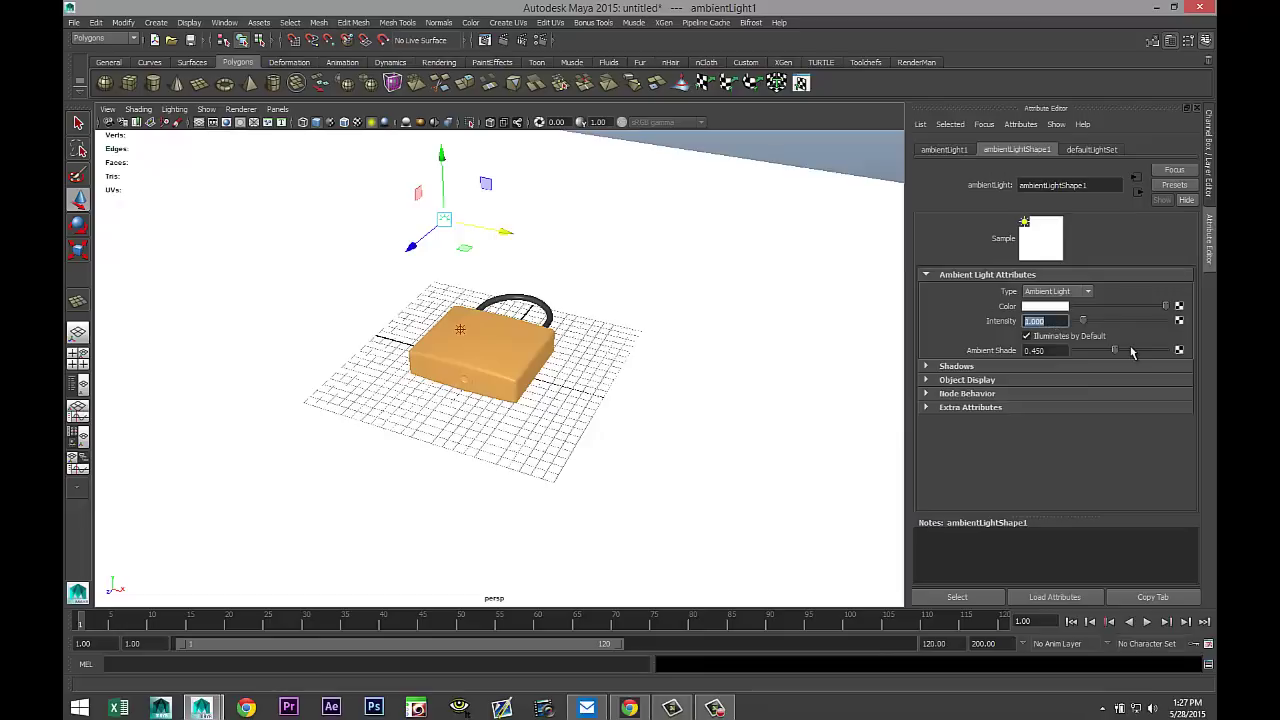
{"action": "type", "text": "0.1"}
{"action": "key", "text": "Return"}
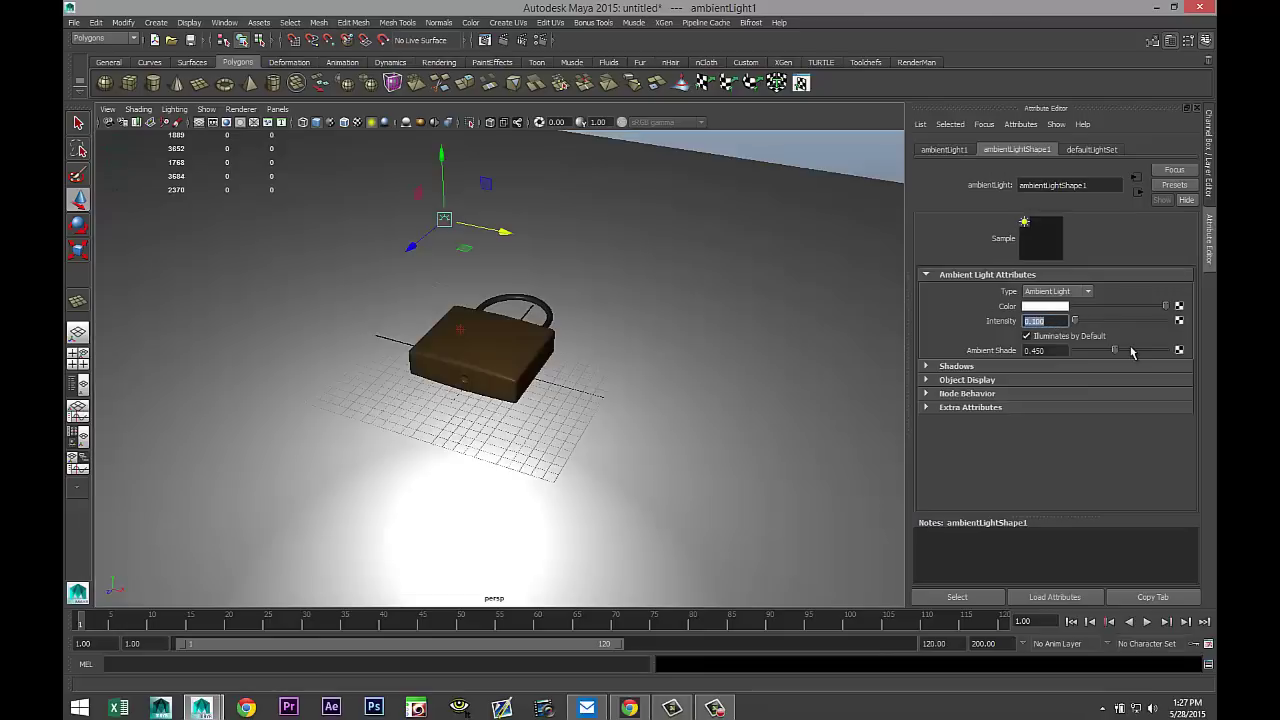
- Display the resolution gate and frame the padlock closely inside it at an angle showing the keyhole side
{"action": "scroll", "coordinate": [676, 465], "scroll_direction": "up", "scroll_amount": 3}
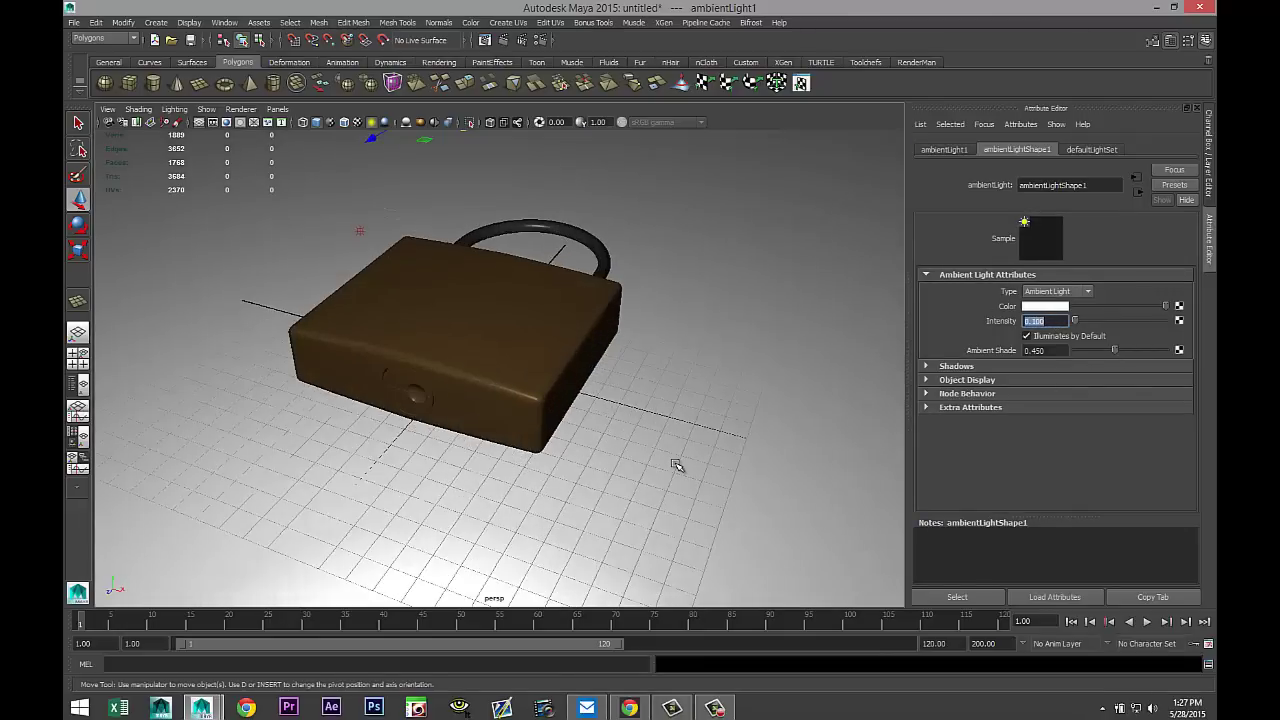
{"action": "scroll", "coordinate": [676, 465], "scroll_direction": "up", "scroll_amount": 3}
{"action": "scroll", "coordinate": [706, 443], "scroll_direction": "up", "scroll_amount": 3}
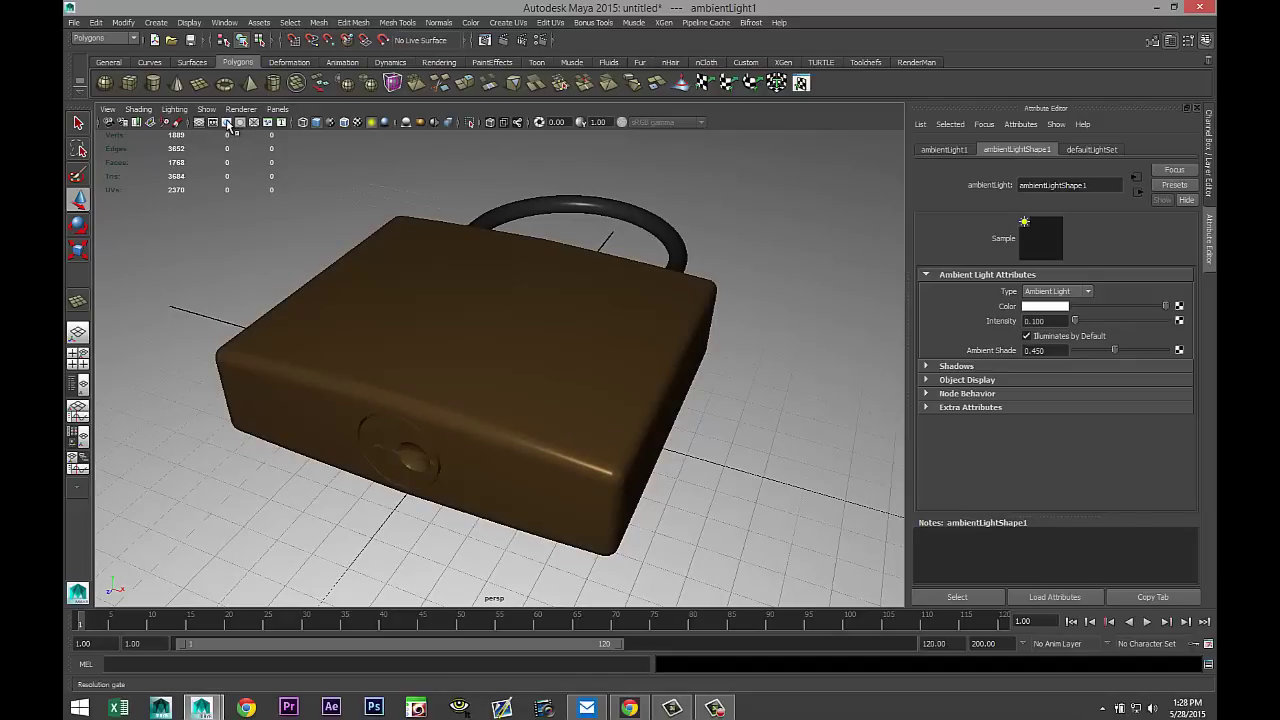
{"action": "left_click", "coordinate": [228, 124]}
{"action": "left_click_drag", "start_coordinate": [452, 329], "coordinate": [473, 331], "text": "alt"}
{"action": "scroll", "coordinate": [473, 331], "scroll_direction": "up", "scroll_amount": 2}
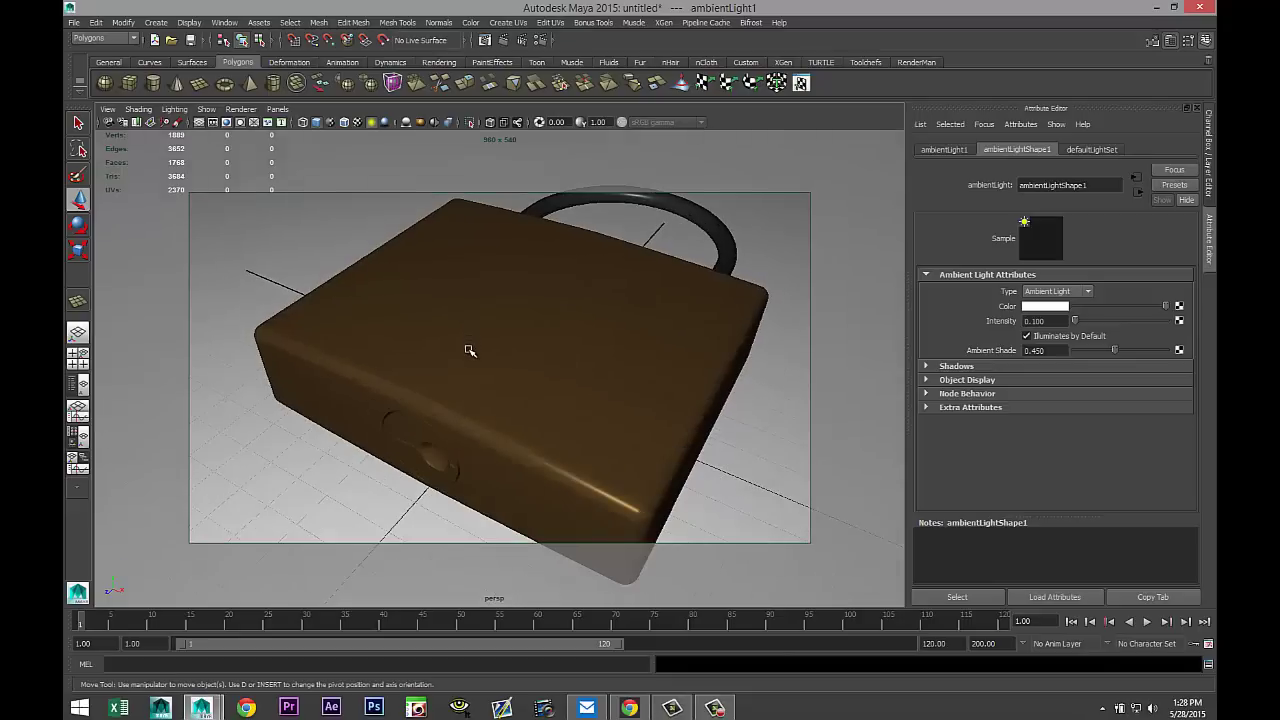
{"action": "middle_click_drag", "start_coordinate": [469, 350], "coordinate": [470, 346], "text": "alt"}
{"action": "mouse_move", "coordinate": [470, 346]}
{"action": "left_mouse_down", "text": "alt"}
{"action": "mouse_move", "coordinate": [466, 331]}
{"action": "mouse_move", "coordinate": [466, 343]}
{"action": "left_mouse_up", "text": "alt"}
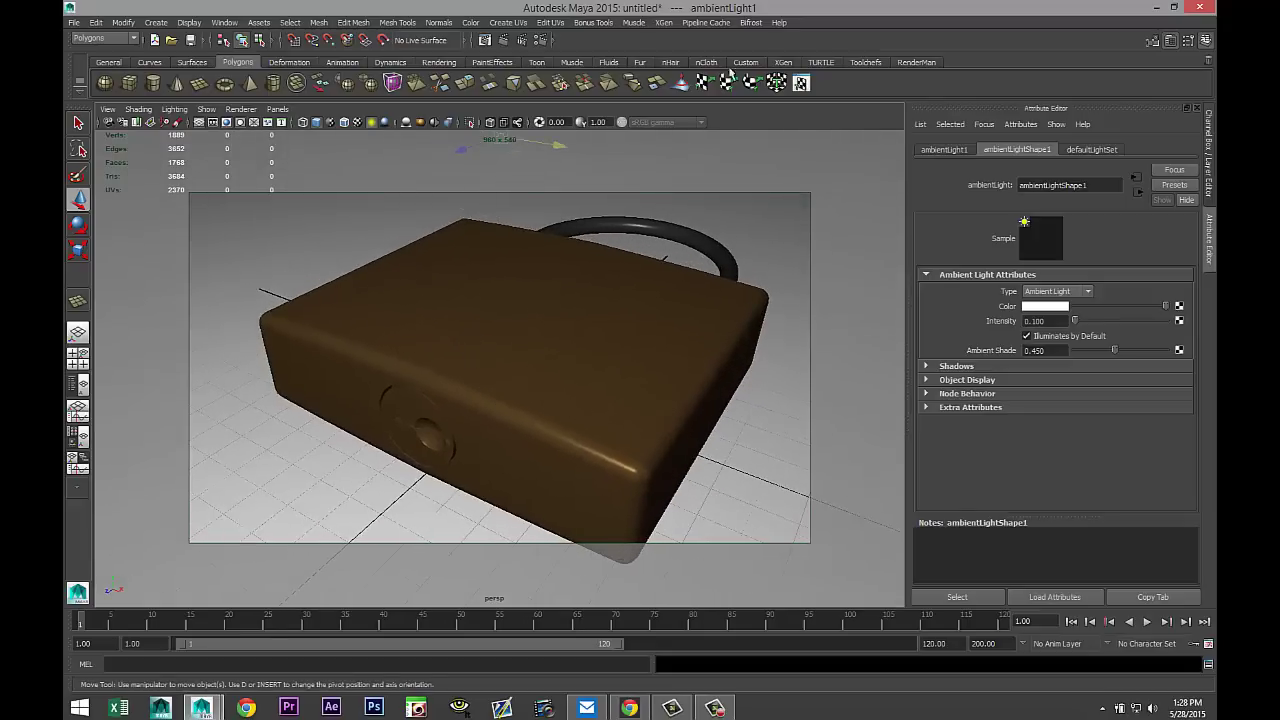
- Set the renderer to mental ray and the image size to the HD 1080 preset in the render settings
{"action": "left_click", "coordinate": [540, 41]}
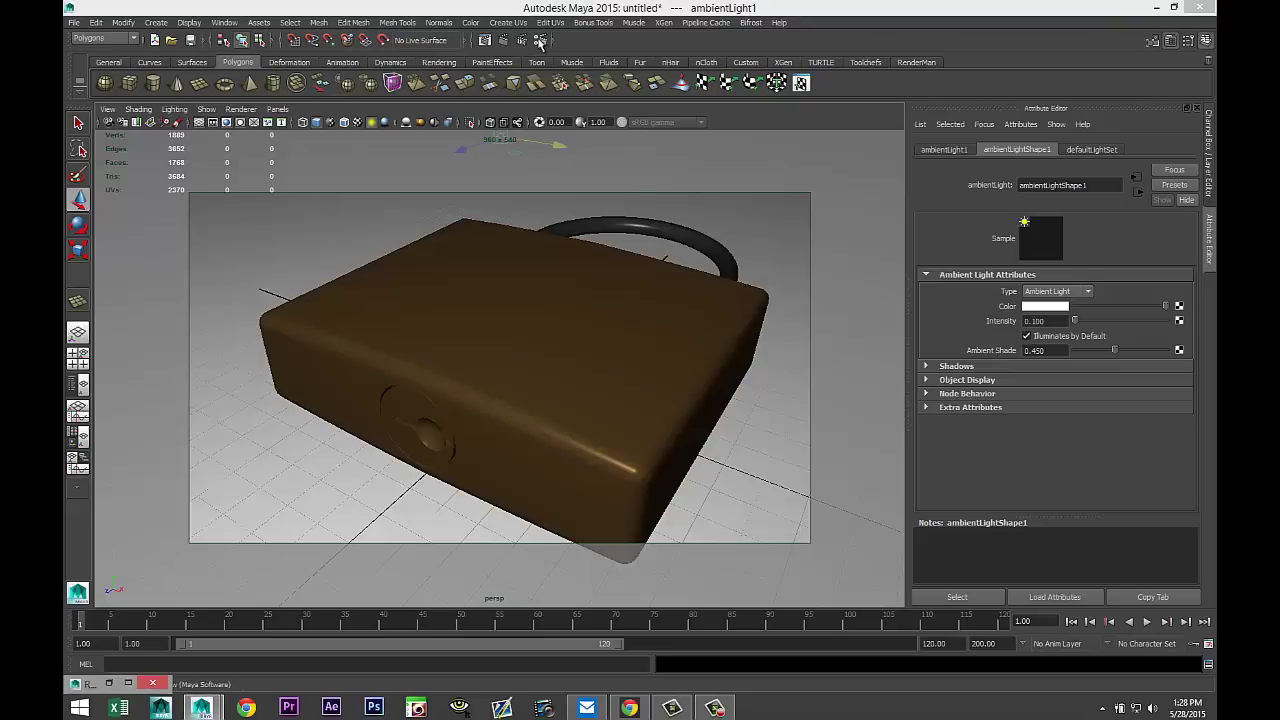
{"action": "left_click", "coordinate": [127, 684]}
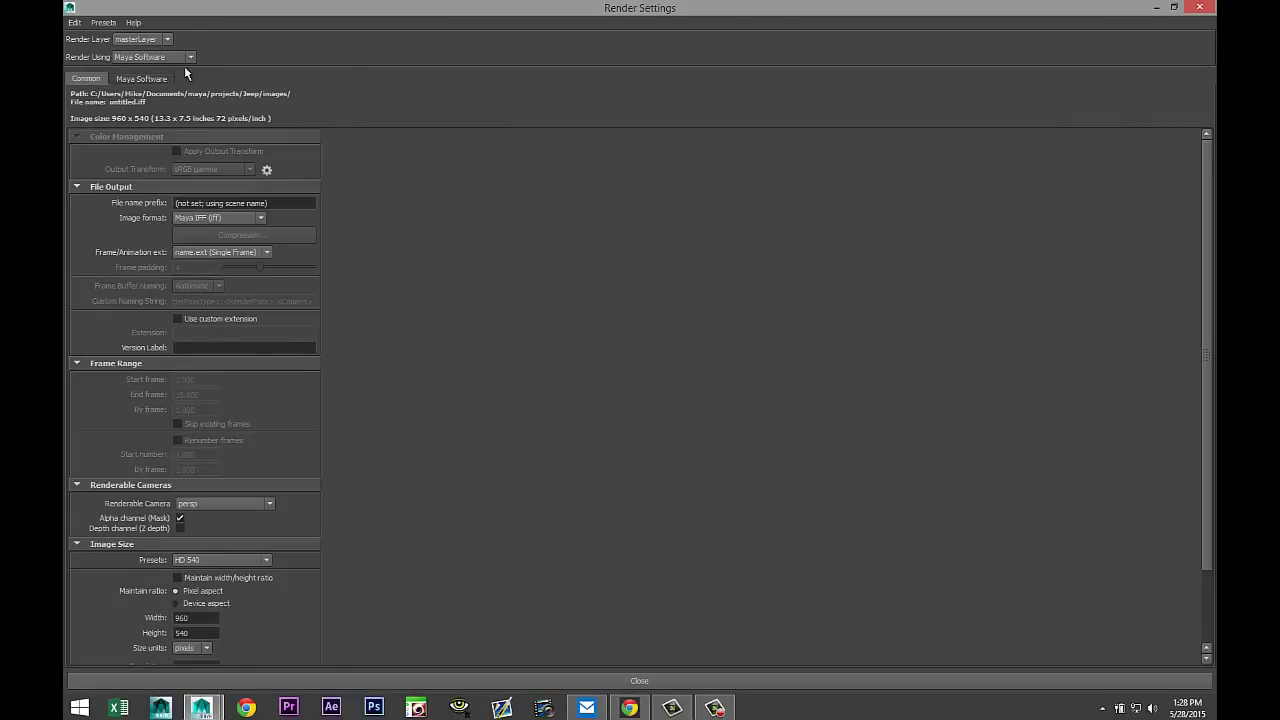
{"action": "left_click", "coordinate": [189, 58]}
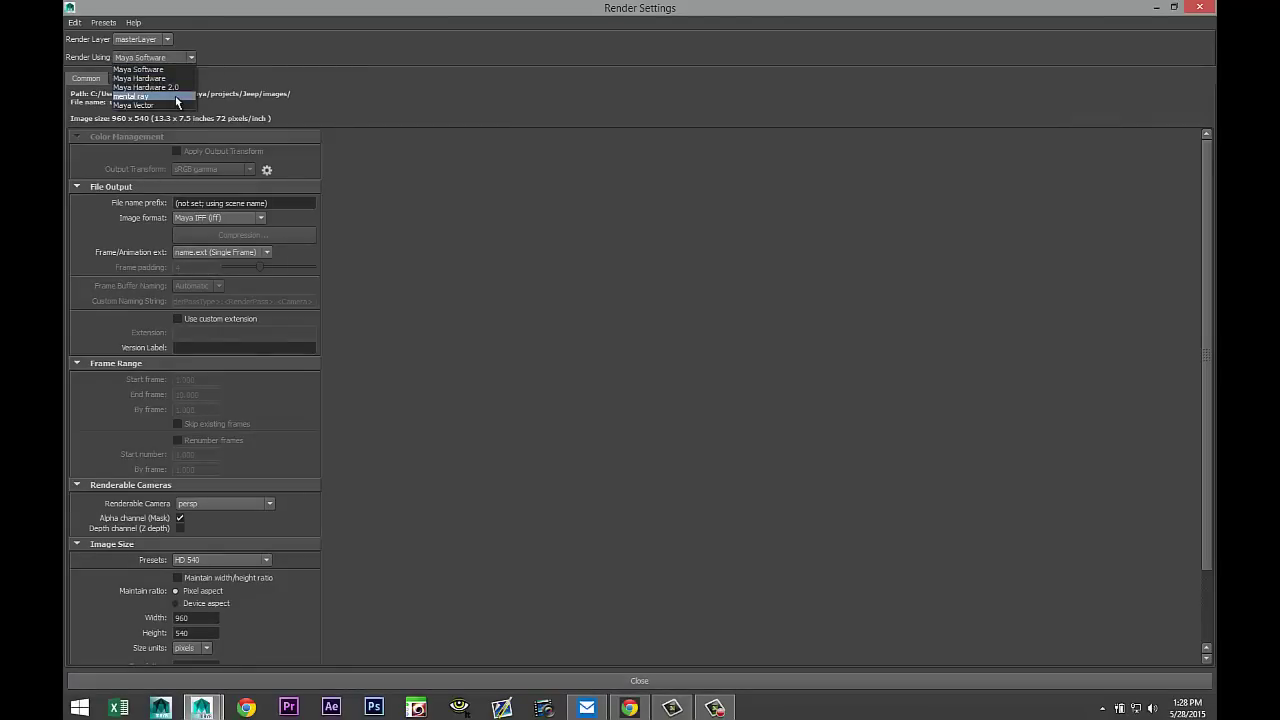
{"action": "left_click", "coordinate": [176, 97]}
{"action": "scroll", "coordinate": [268, 440], "scroll_direction": "down", "scroll_amount": 3}
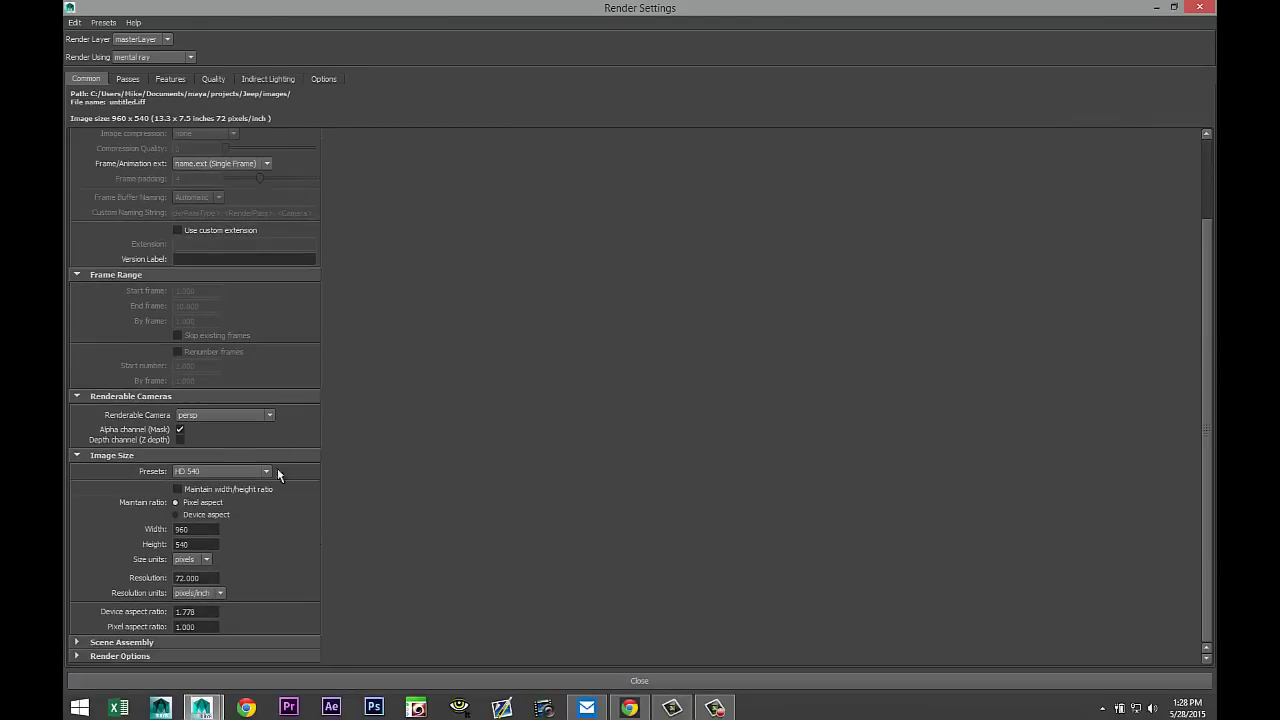
{"action": "left_click", "coordinate": [265, 472]}
{"action": "left_click", "coordinate": [264, 563]}
{"action": "left_click", "coordinate": [243, 561]}
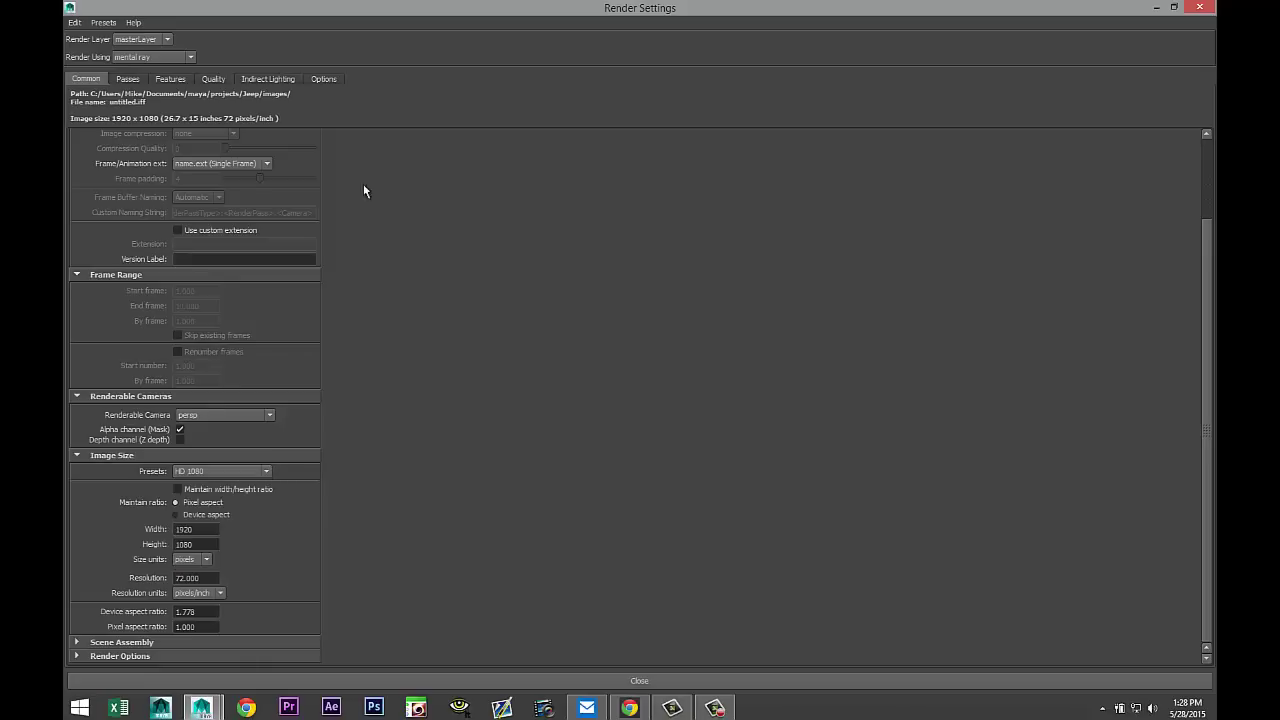
- Raise the unified sampling quality to 1.50 and enable Global Illumination
{"action": "left_click", "coordinate": [213, 79]}
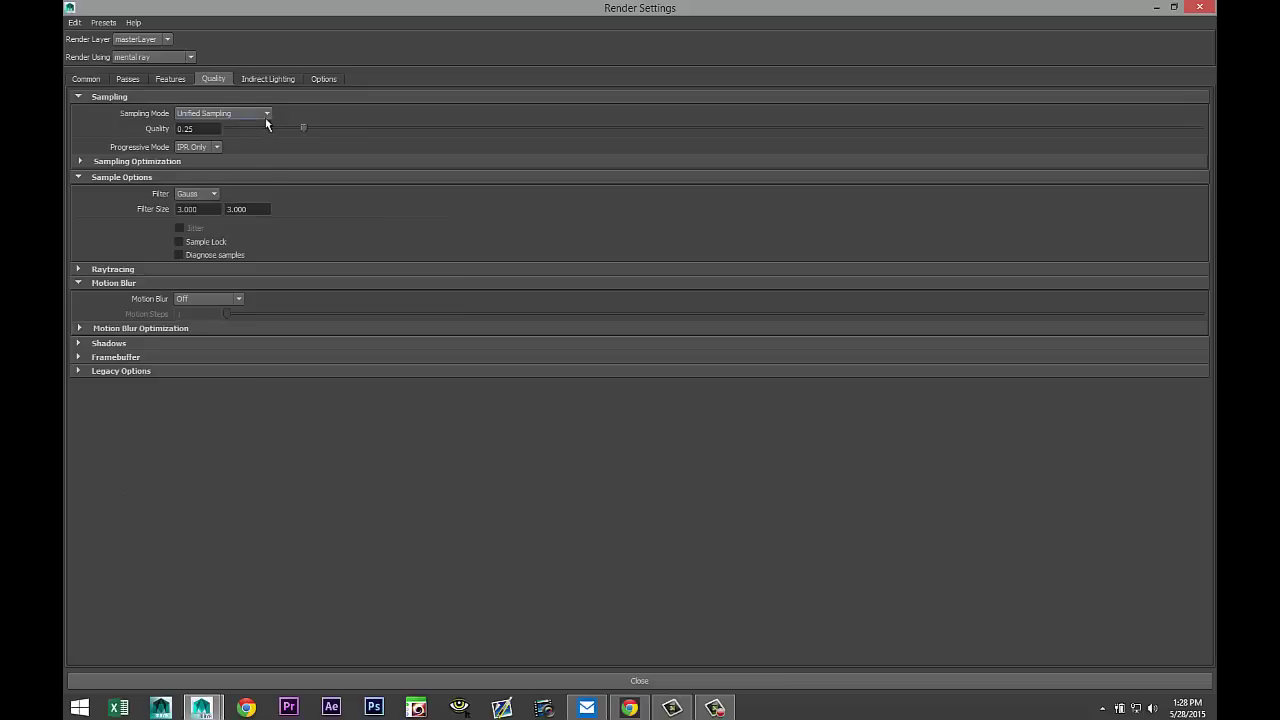
{"action": "left_click_drag", "start_coordinate": [333, 144], "coordinate": [827, 148]}
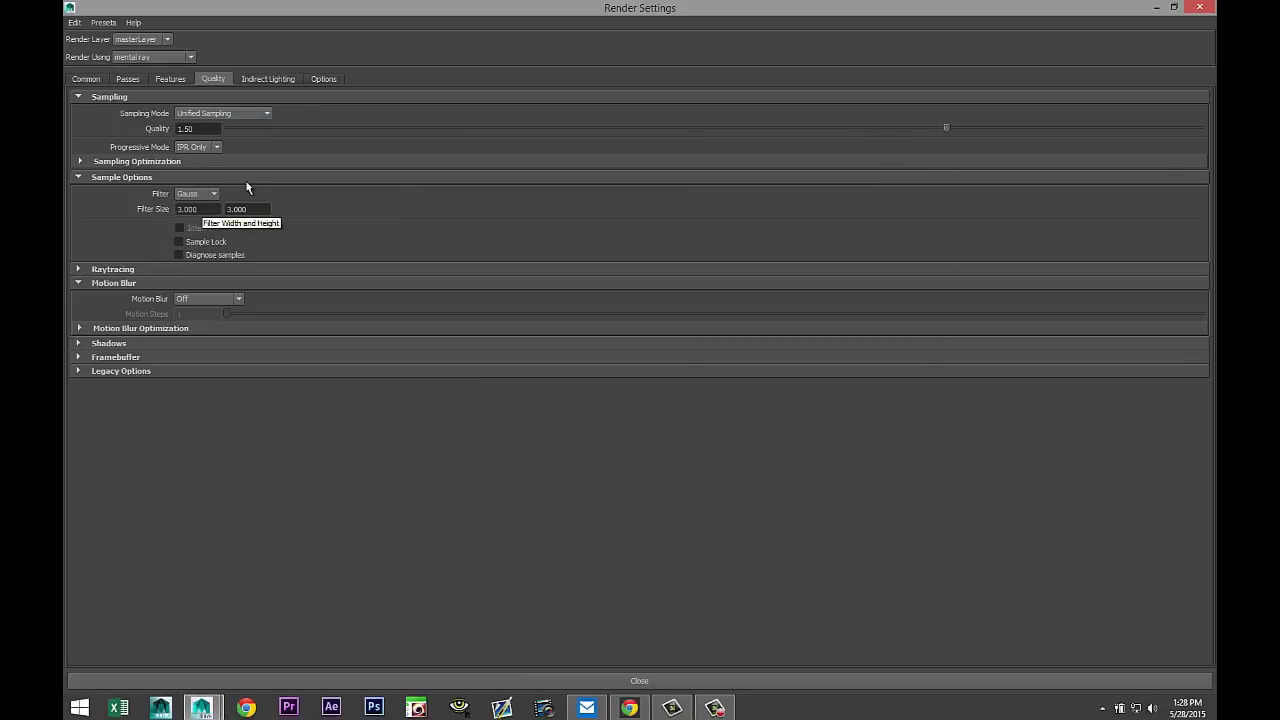
{"action": "left_click", "coordinate": [272, 78]}
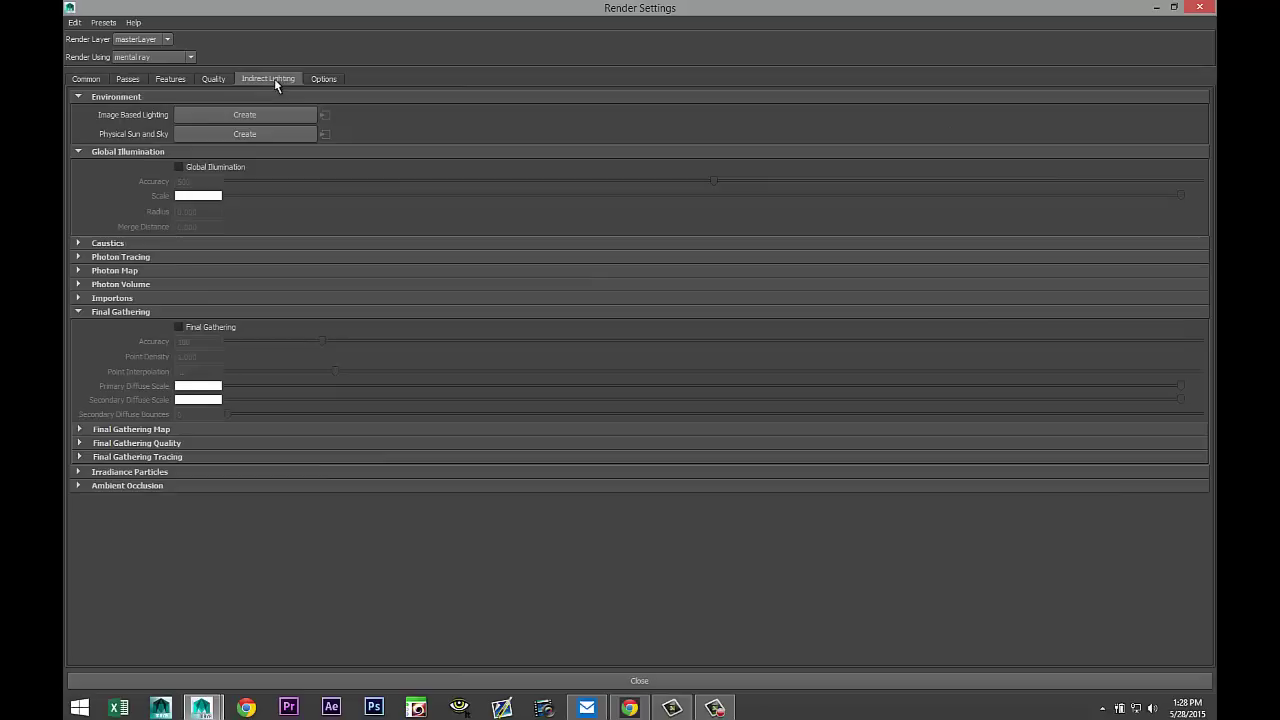
{"action": "left_click", "coordinate": [180, 168]}
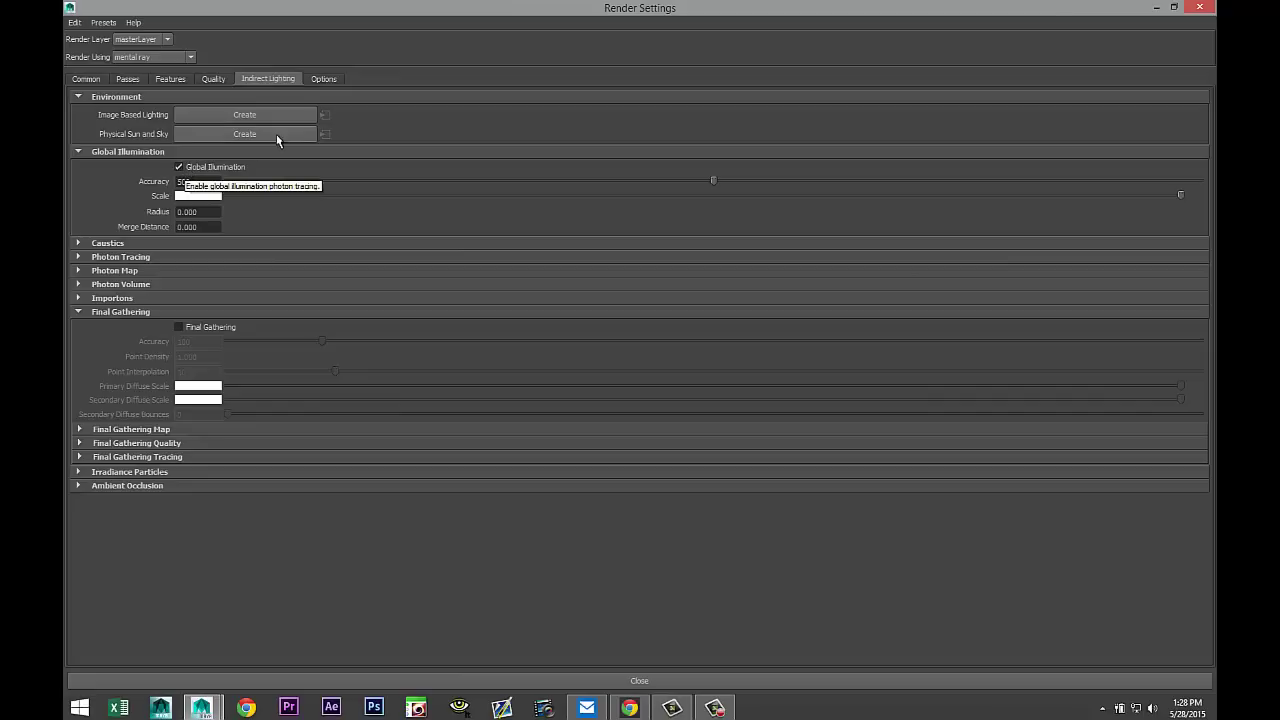
- Create image-based lighting with studio001.hdr from the HDRI folder as its image, and render the perspective view
{"action": "left_click", "coordinate": [253, 113]}
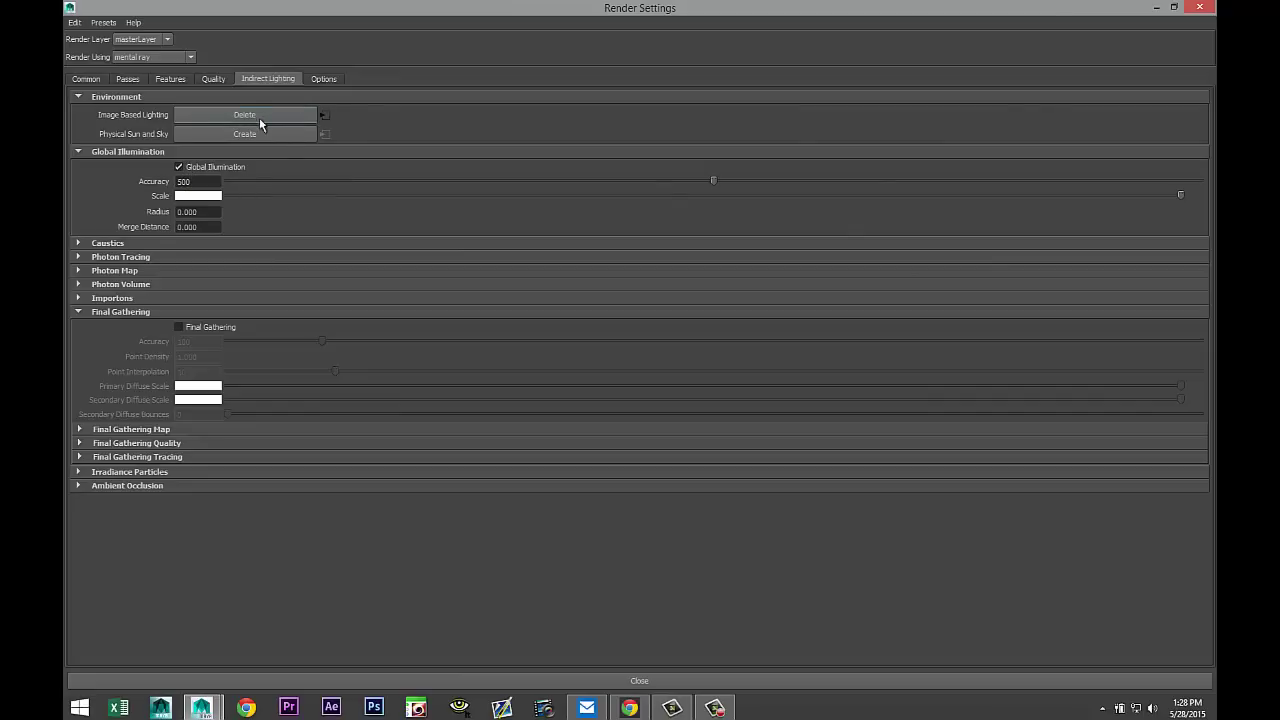
{"action": "left_click", "coordinate": [1156, 7]}
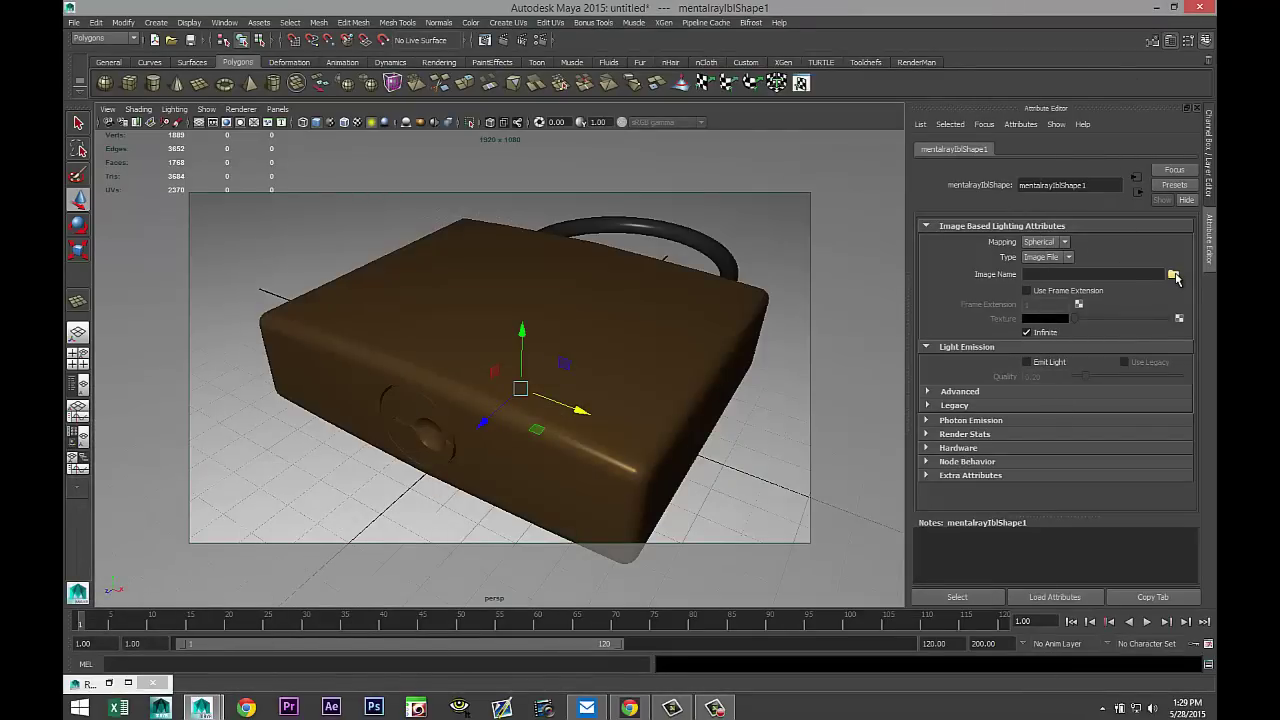
{"action": "left_click", "coordinate": [1174, 275]}
{"action": "scroll", "coordinate": [426, 232], "scroll_direction": "down", "scroll_amount": 3}
{"action": "scroll", "coordinate": [426, 232], "scroll_direction": "down", "scroll_amount": 9}
{"action": "scroll", "coordinate": [426, 232], "scroll_direction": "down", "scroll_amount": 4}
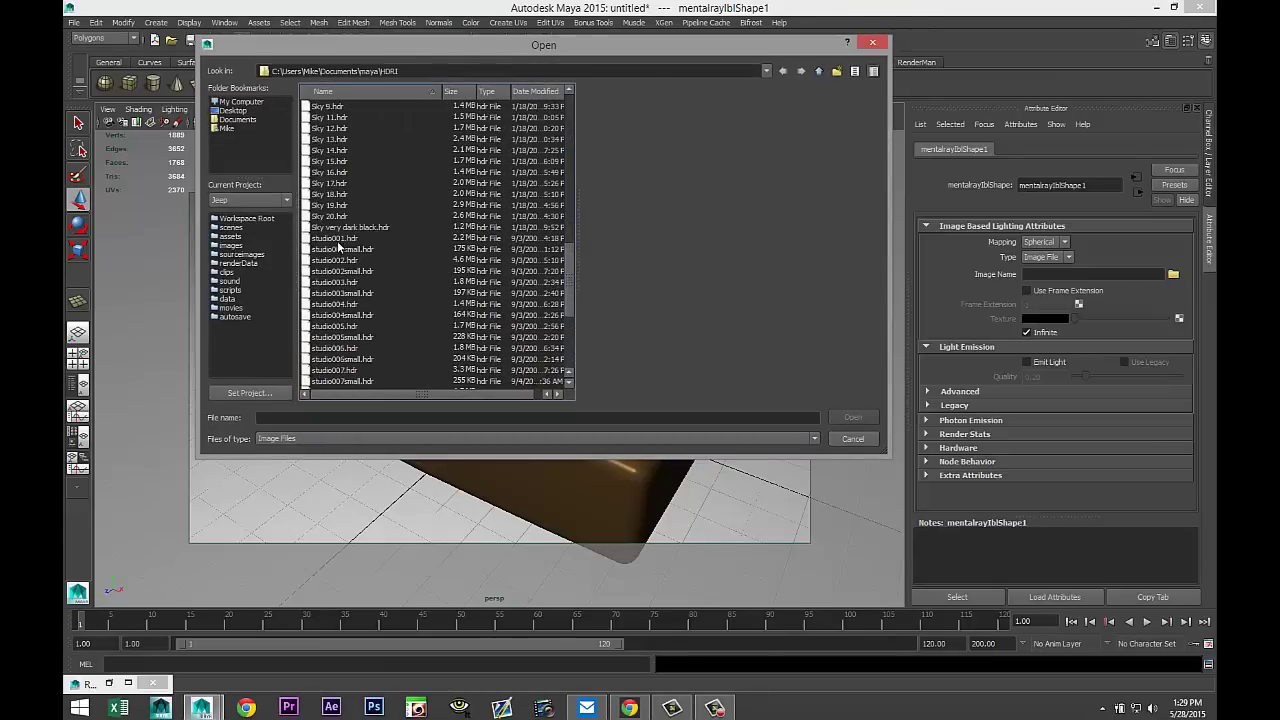
{"action": "left_click", "coordinate": [335, 240]}
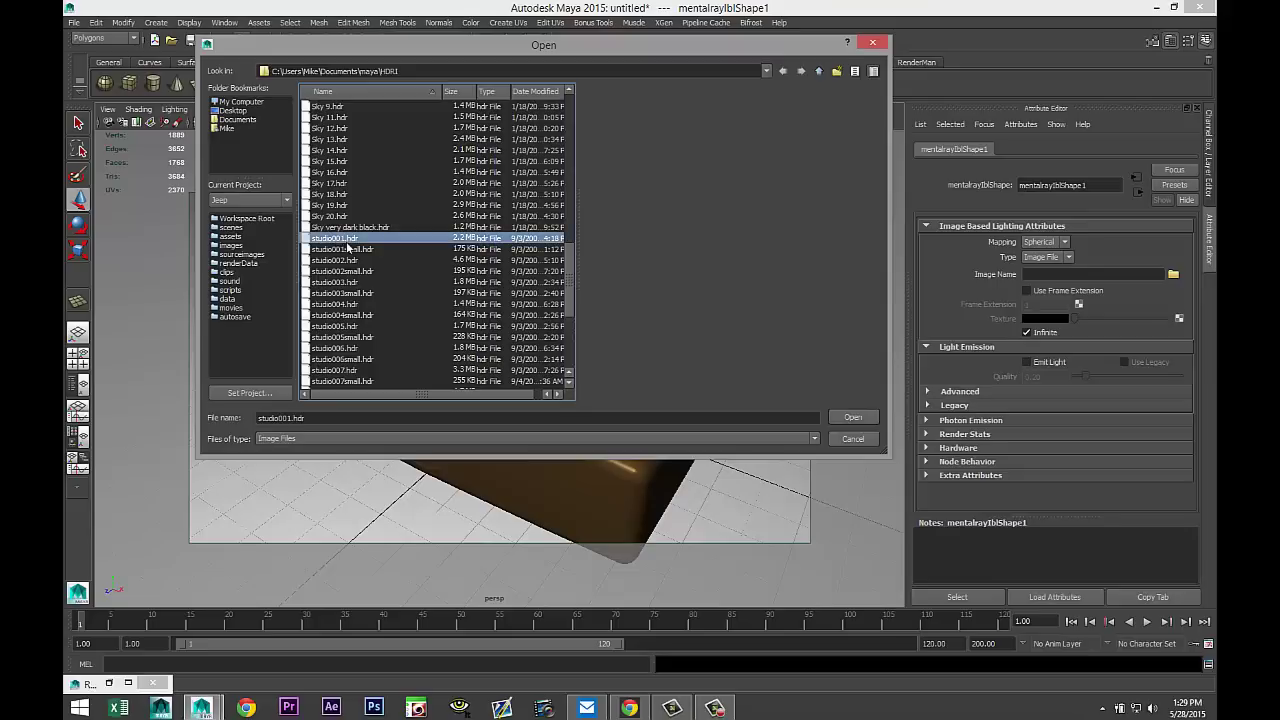
{"action": "left_click", "coordinate": [852, 419]}
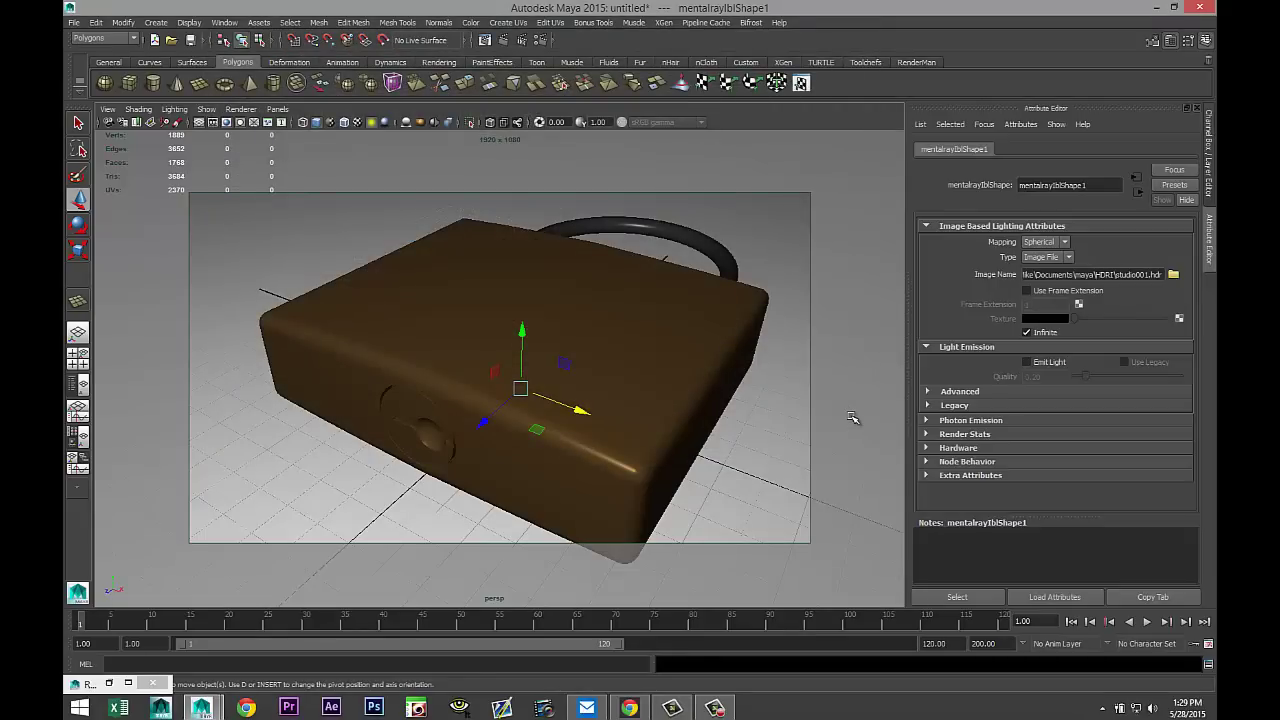
{"action": "left_click", "coordinate": [506, 40]}
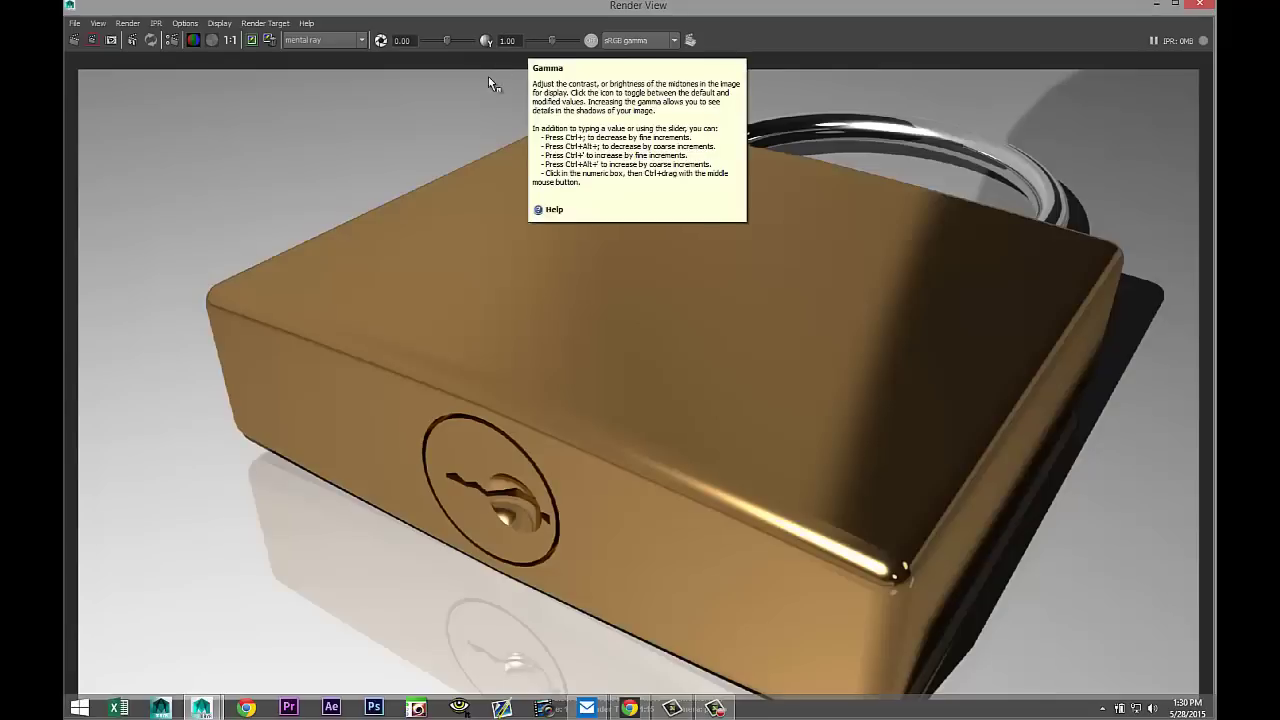